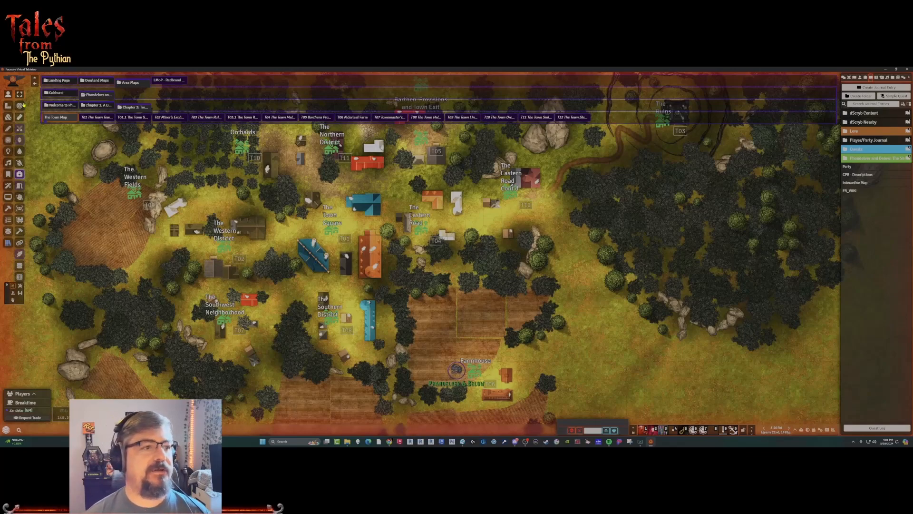
# Switch to the T01 Town Square scene and collapse the scene navigation.
pyautogui.click(34, 79)
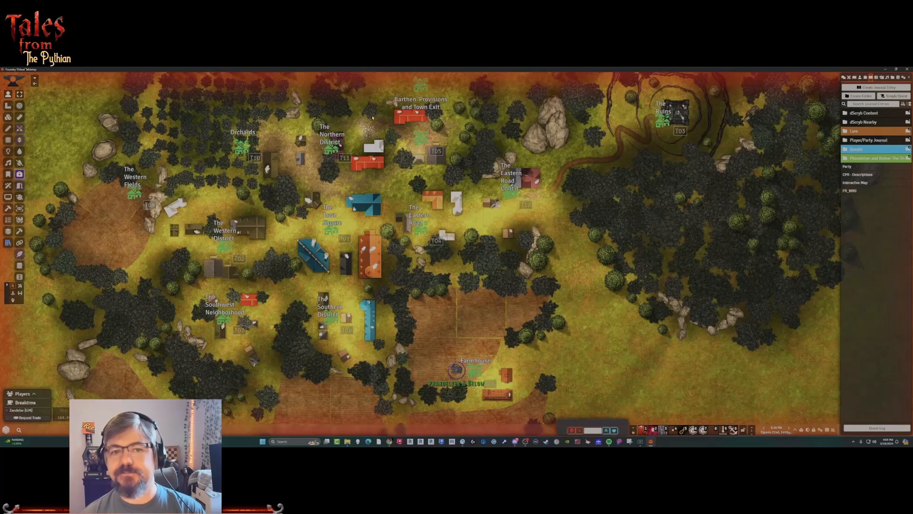
pyautogui.click(35, 80)
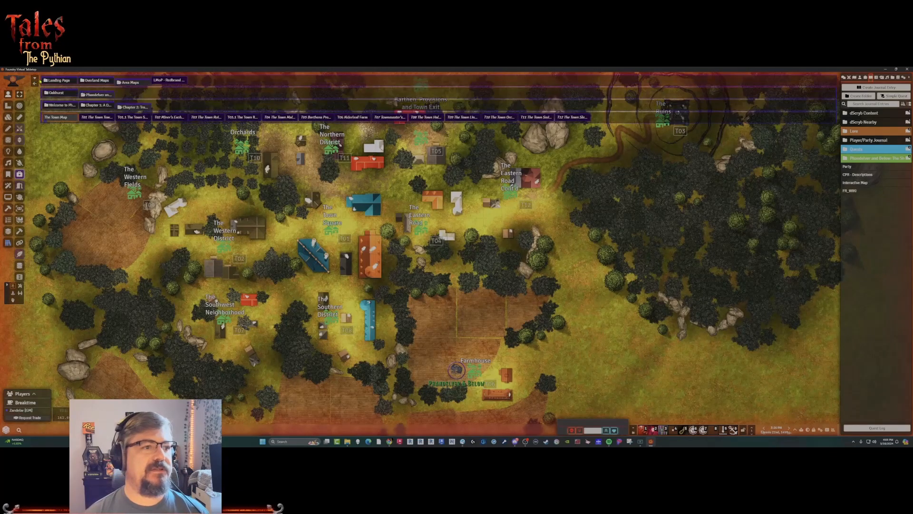
pyautogui.click(90, 118)
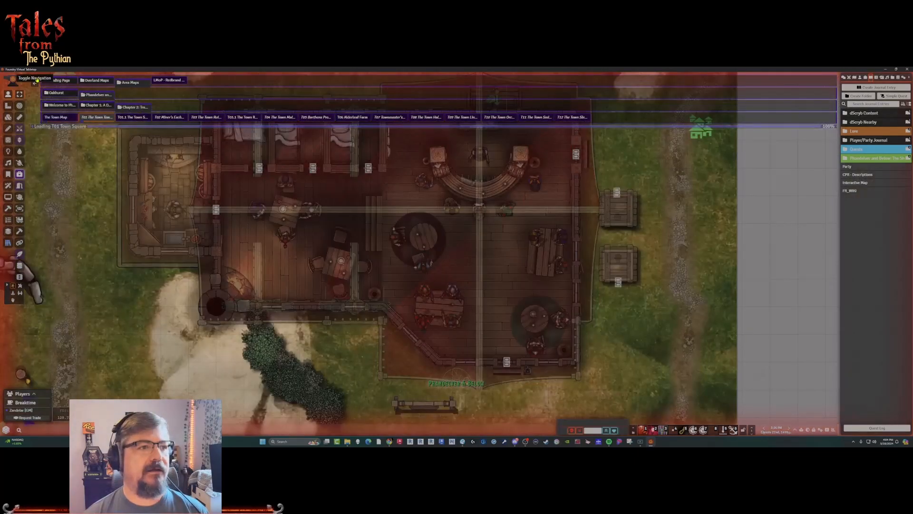
pyautogui.click(35, 78)
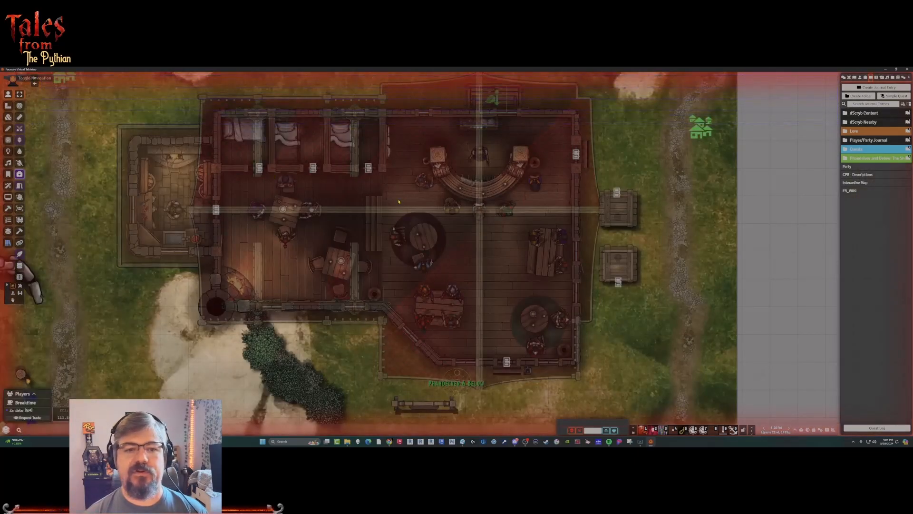
# Inspect the inn's character tokens, reading Narth's biography and its linked Shrine of Luck journal page.
pyautogui.click(169, 209)
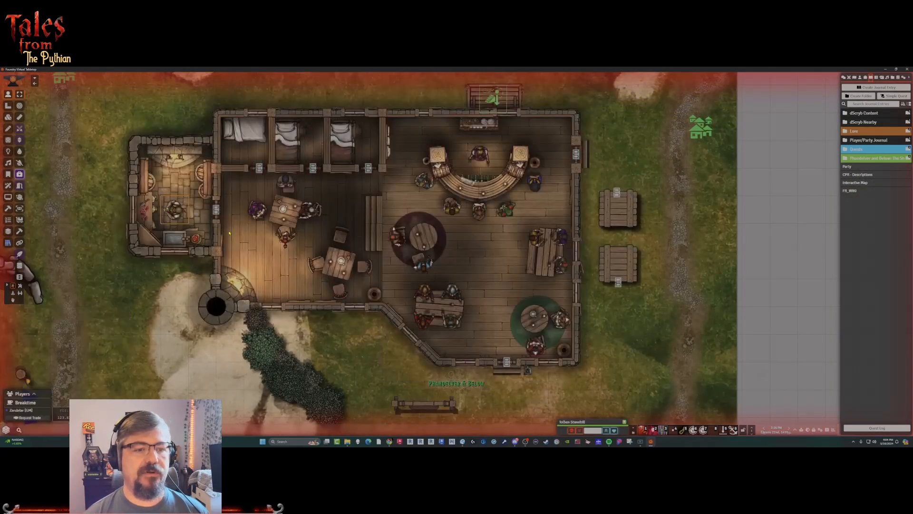
pyautogui.click(484, 161)
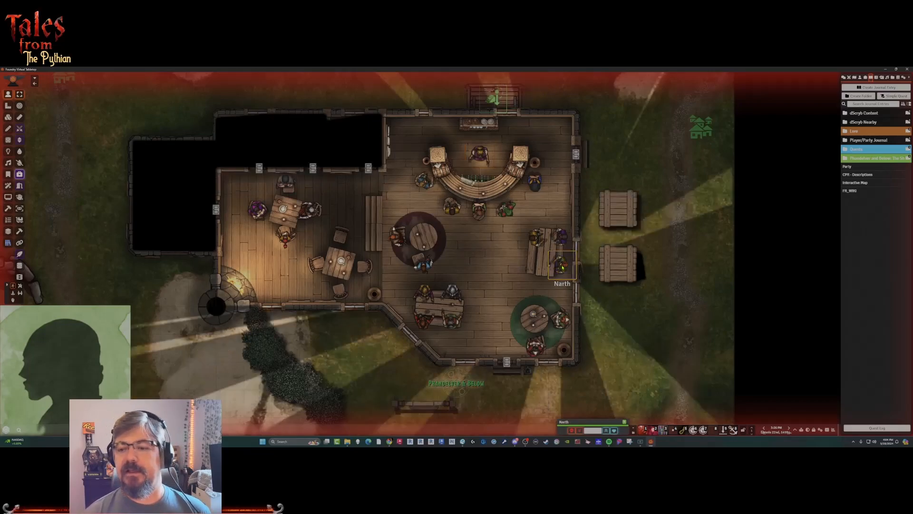
pyautogui.doubleClick(562, 268)
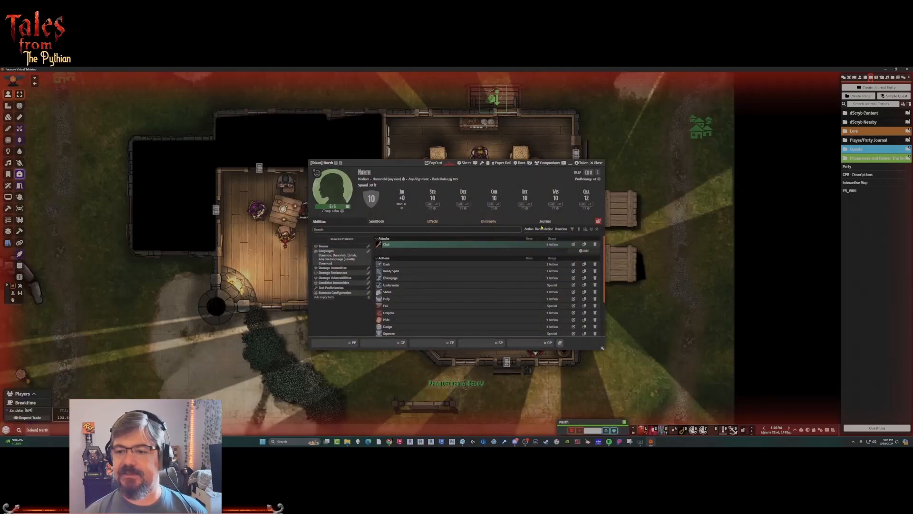
pyautogui.click(479, 226)
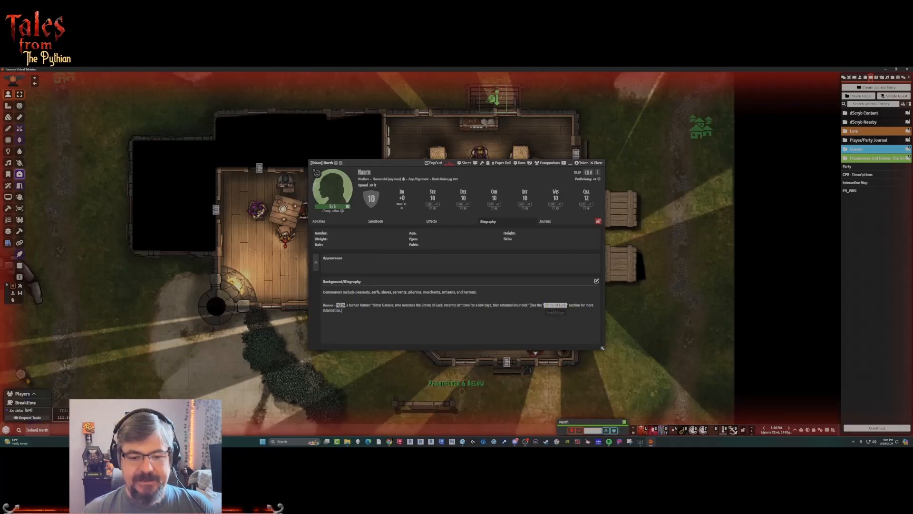
pyautogui.click(554, 306)
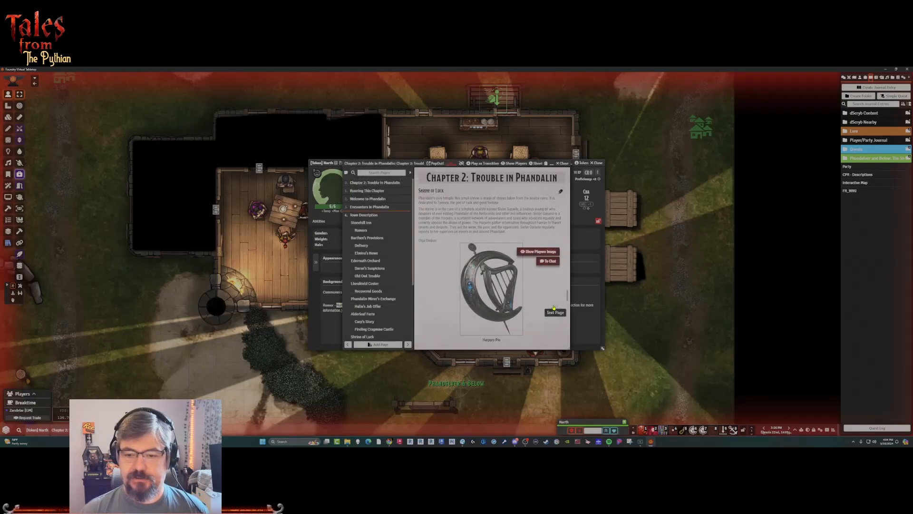
pyautogui.click(562, 163)
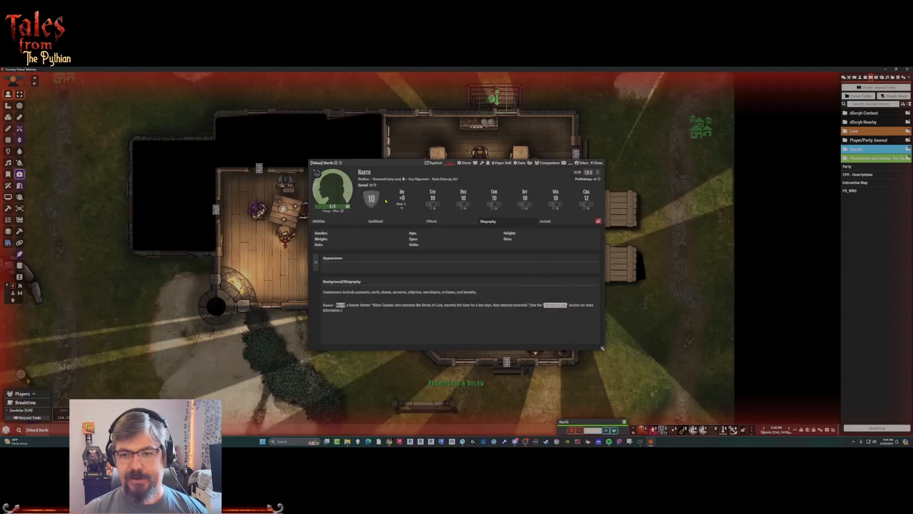
pyautogui.click(595, 163)
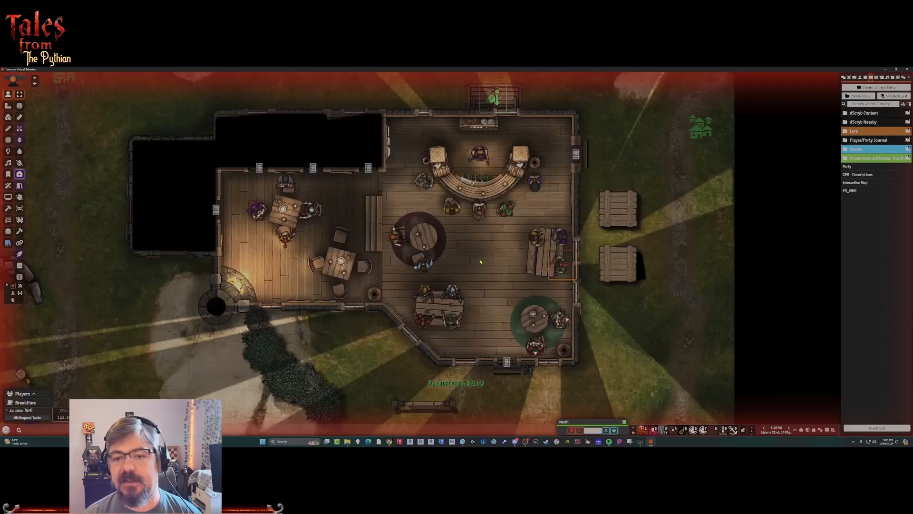
# Open the T01 - Stonehill Inn Menu handout from the Chapter 2 handouts and display its image in Theatre of the Mind, then close both.
pyautogui.moveTo(478, 152)
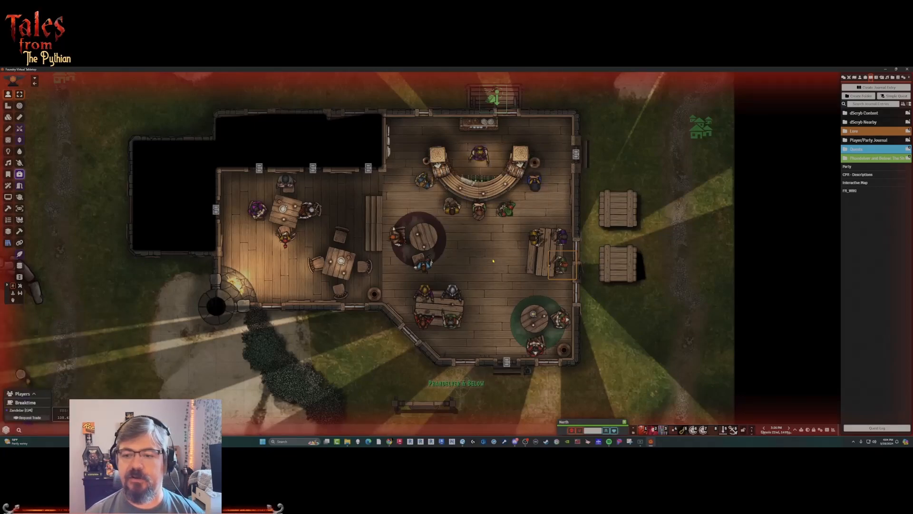
pyautogui.click(862, 158)
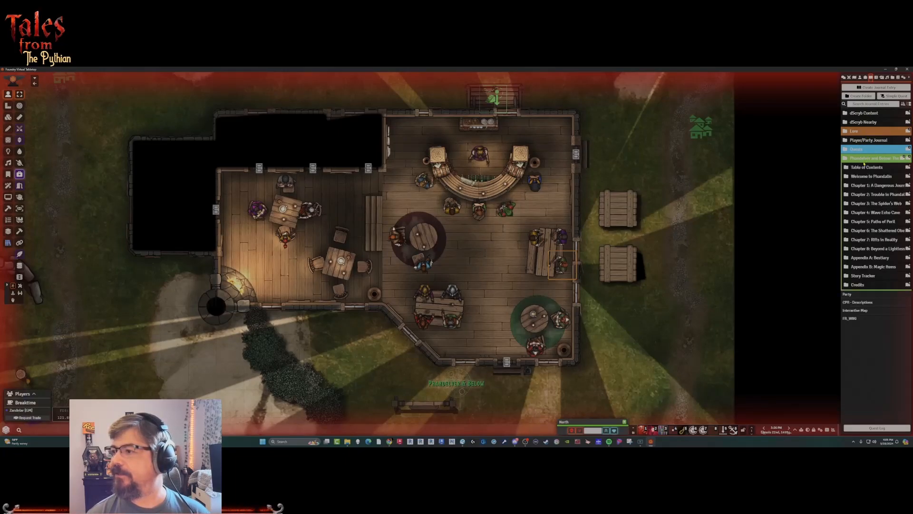
pyautogui.click(872, 196)
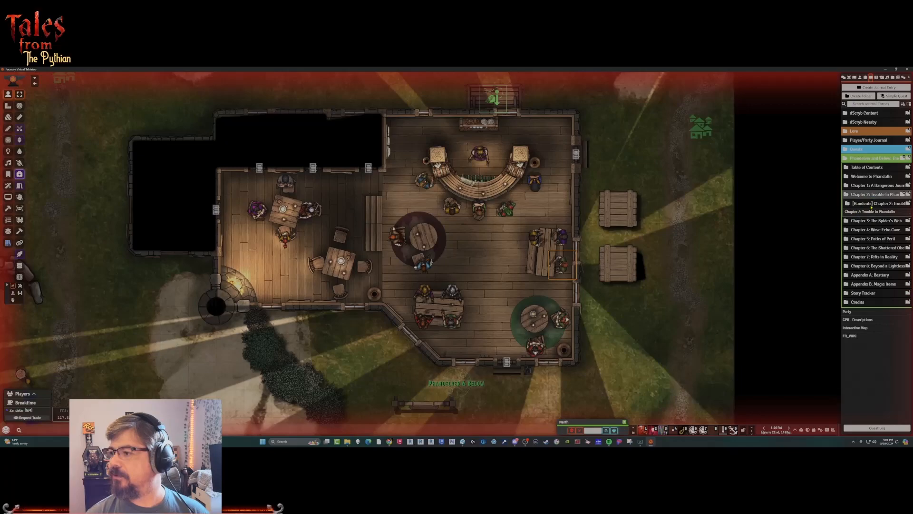
pyautogui.click(870, 204)
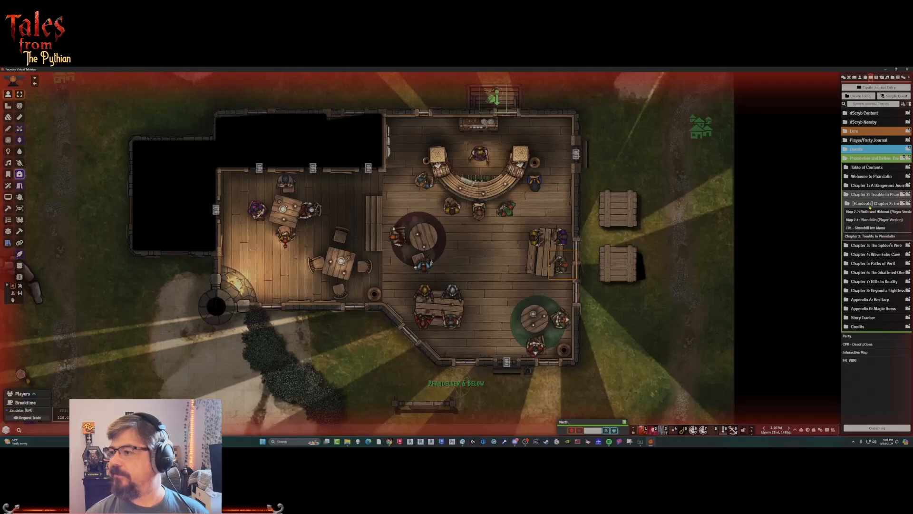
pyautogui.click(862, 229)
pyautogui.rightClick(759, 243)
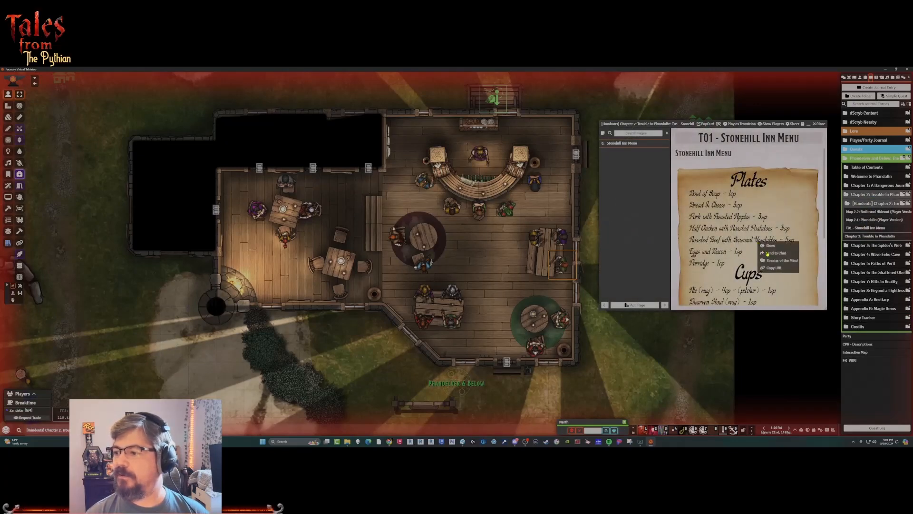
pyautogui.click(784, 261)
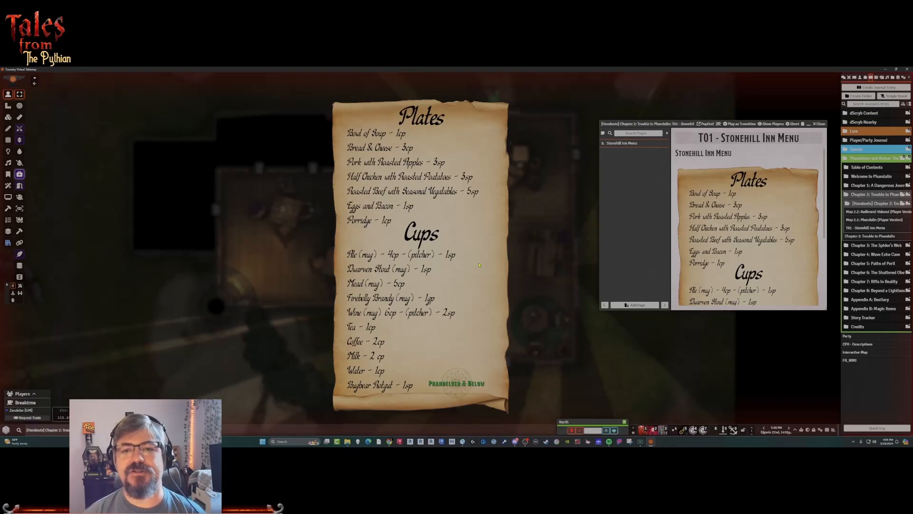
pyautogui.click(89, 169)
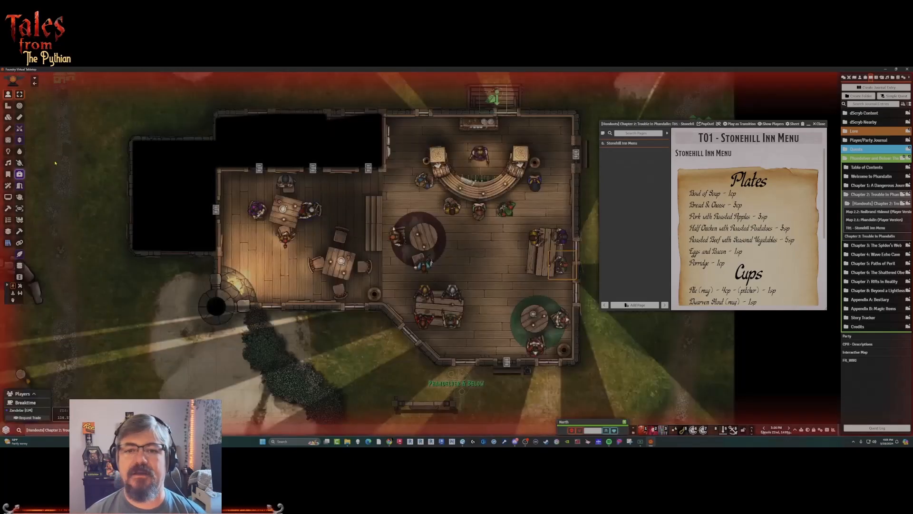
pyautogui.click(823, 125)
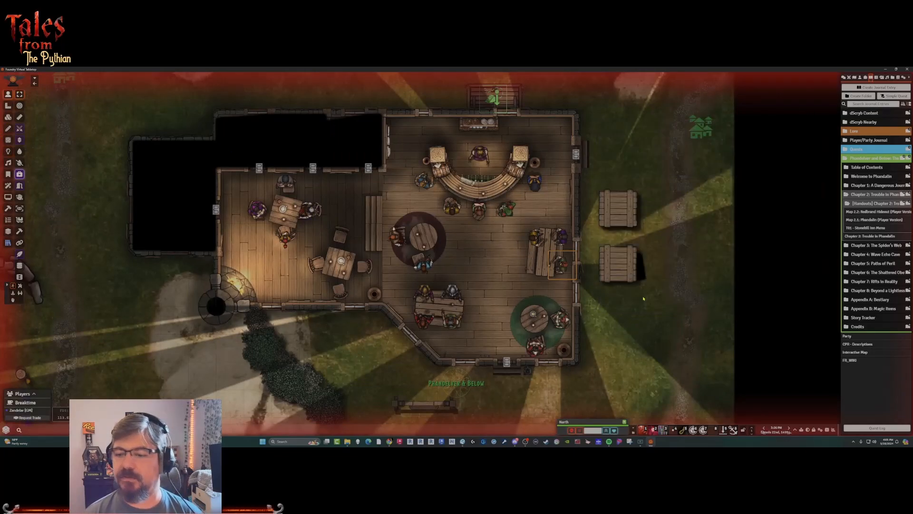
# Inspect the large hall southeast of the town square and select the Harbin Wester token inside to view its surroundings and portrait.
pyautogui.click(644, 296)
pyautogui.scroll(-9, 642, 297)
pyautogui.moveTo(625, 301); pyautogui.dragTo(645, 173)
pyautogui.scroll(-8, 645, 173)
pyautogui.moveTo(543, 312); pyautogui.dragTo(544, 249)
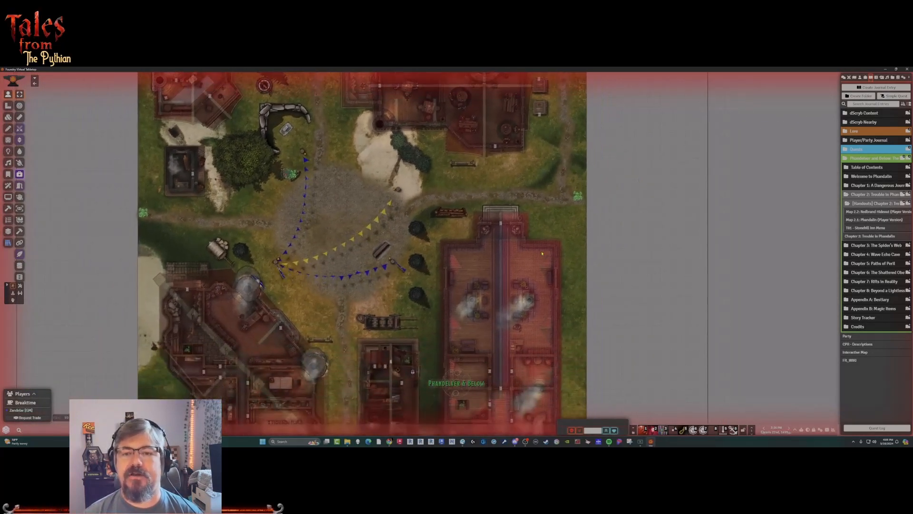
pyautogui.scroll(5, 543, 248)
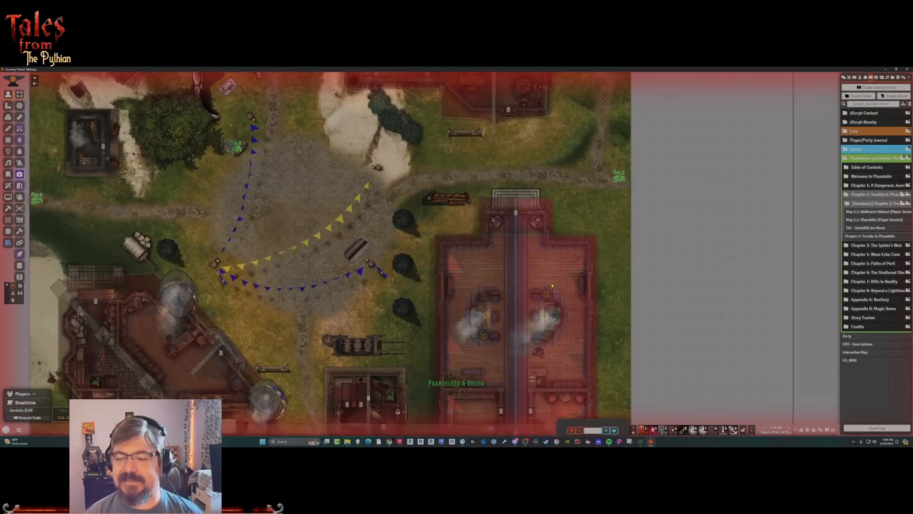
pyautogui.moveTo(540, 349)
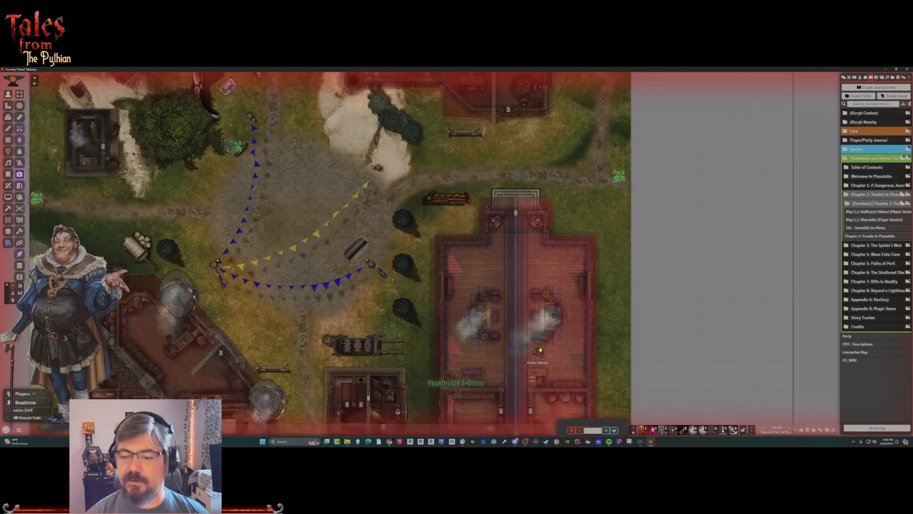
pyautogui.click(540, 349)
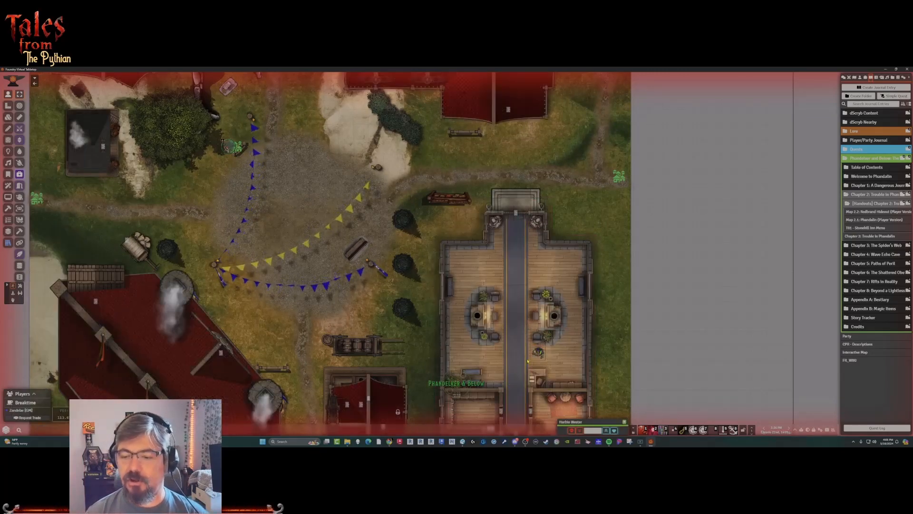
pyautogui.moveTo(541, 353)
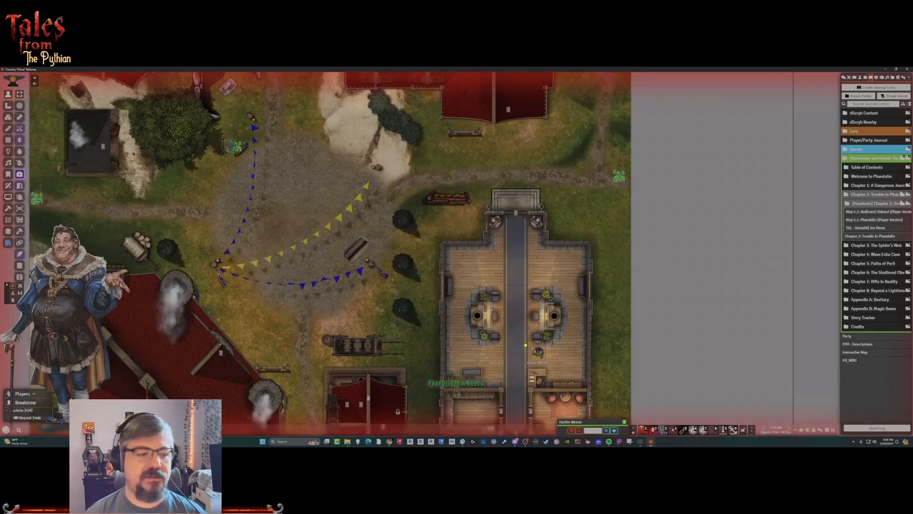
pyautogui.click(295, 190)
# View the Commoner token's character sheet in the shop southwest of the town square, and close the sheet.
pyautogui.moveTo(295, 190); pyautogui.dragTo(433, 300)
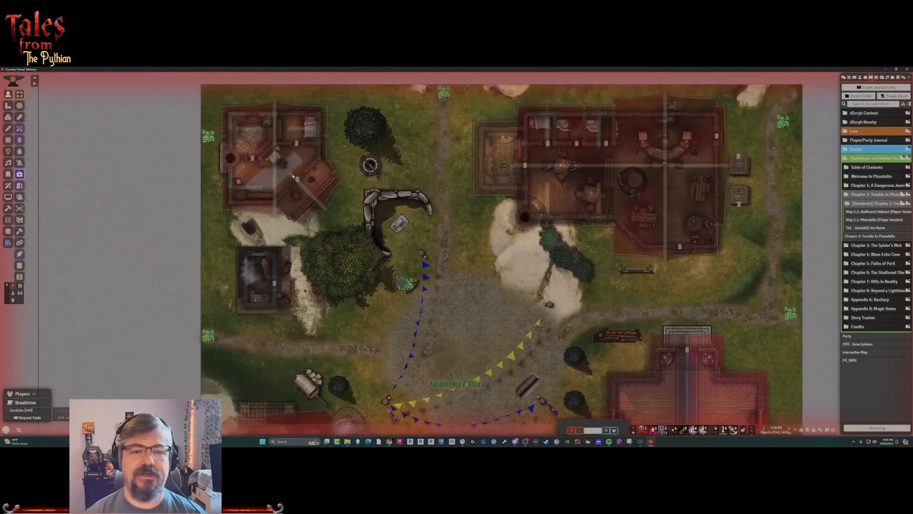
pyautogui.moveTo(311, 180)
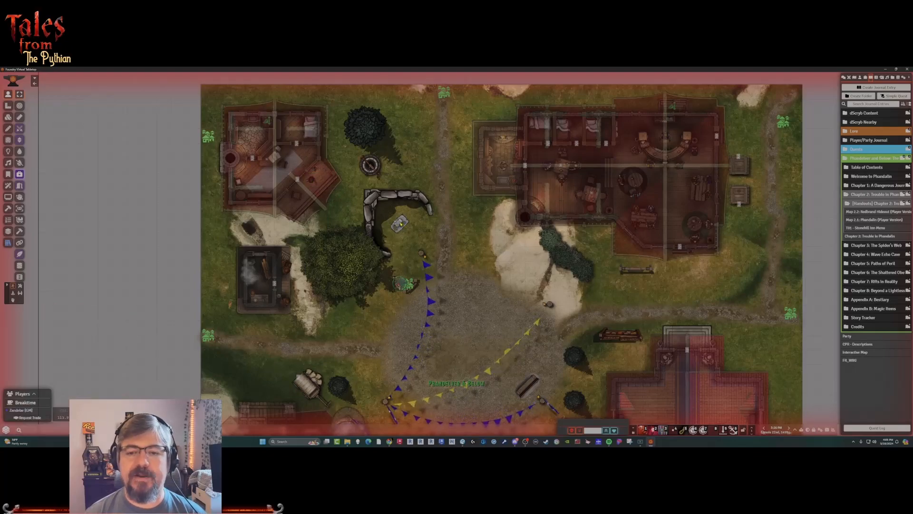
pyautogui.scroll(2, 443, 209)
pyautogui.scroll(1, 484, 192)
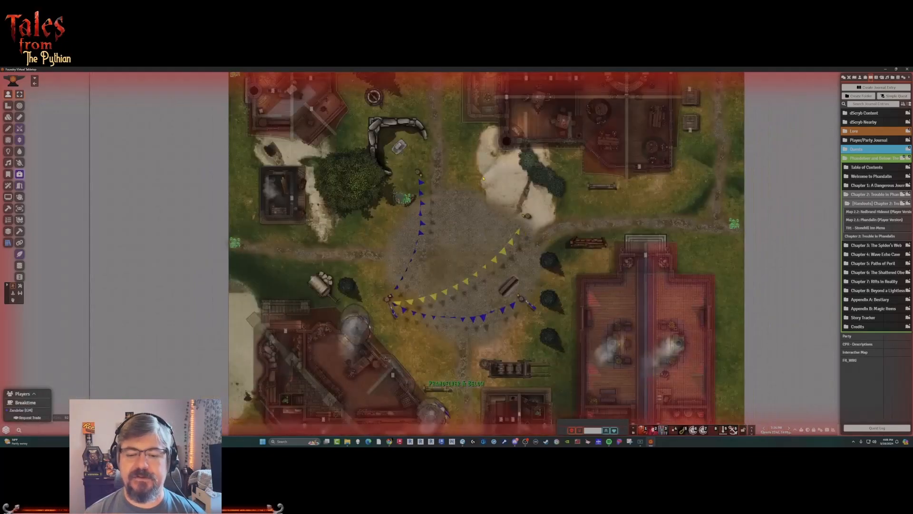
pyautogui.moveTo(443, 294); pyautogui.dragTo(431, 181)
pyautogui.scroll(10, 440, 180)
pyautogui.moveTo(356, 239); pyautogui.dragTo(502, 281)
pyautogui.scroll(5, 502, 281)
pyautogui.moveTo(415, 242)
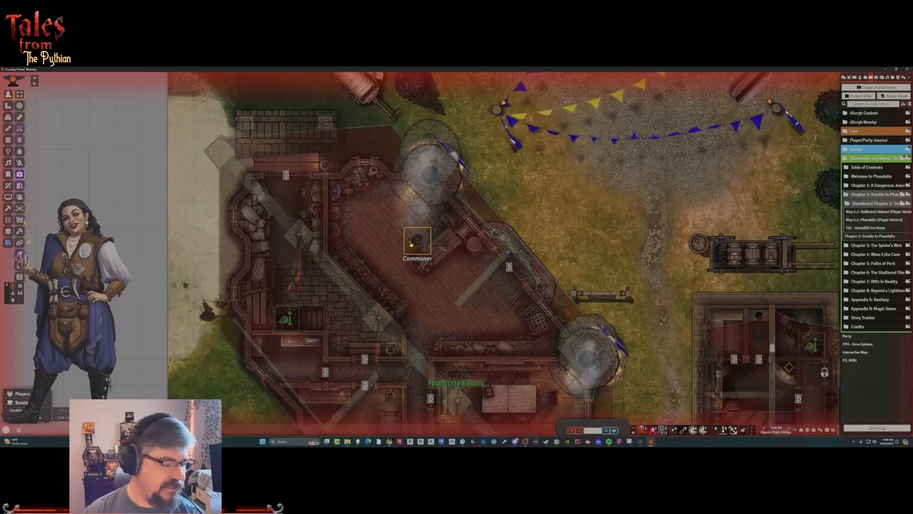
pyautogui.doubleClick(418, 244)
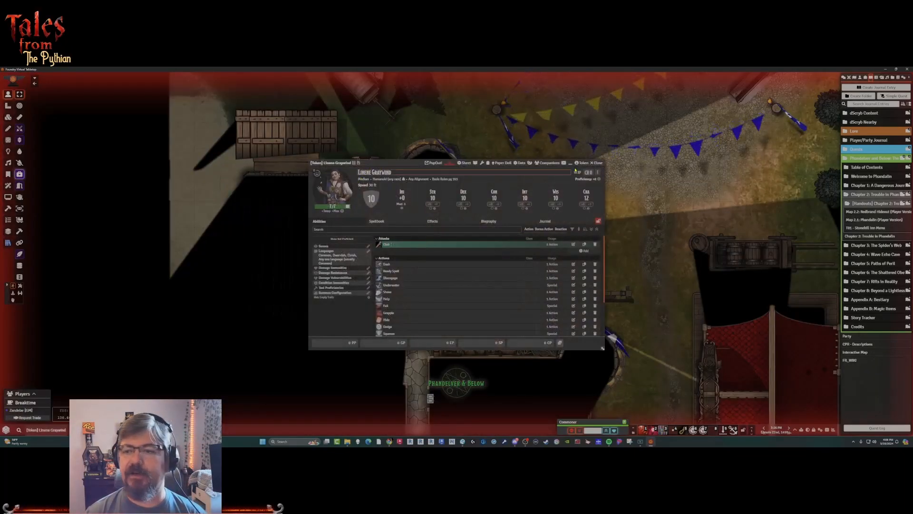
pyautogui.click(597, 163)
# Enable the item pile for the shop's Commoner token and turn on splitting items by item type.
pyautogui.doubleClick(417, 246)
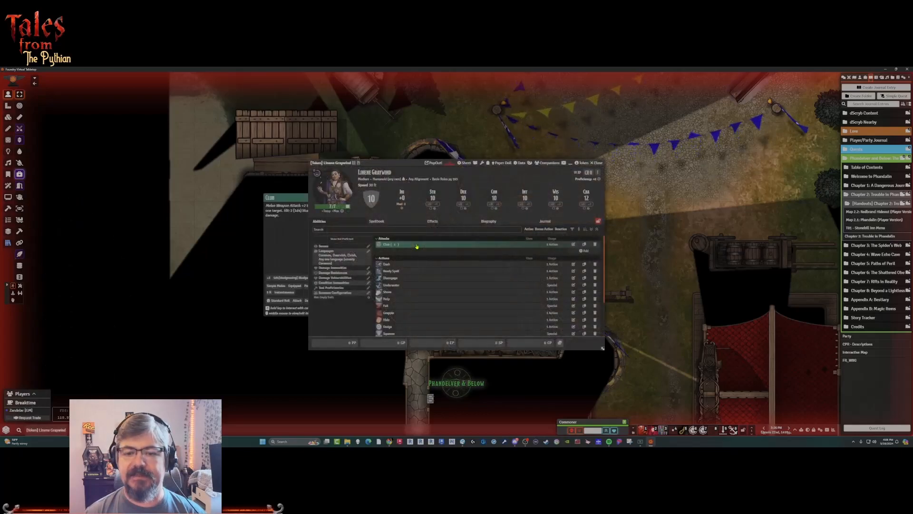
pyautogui.click(475, 164)
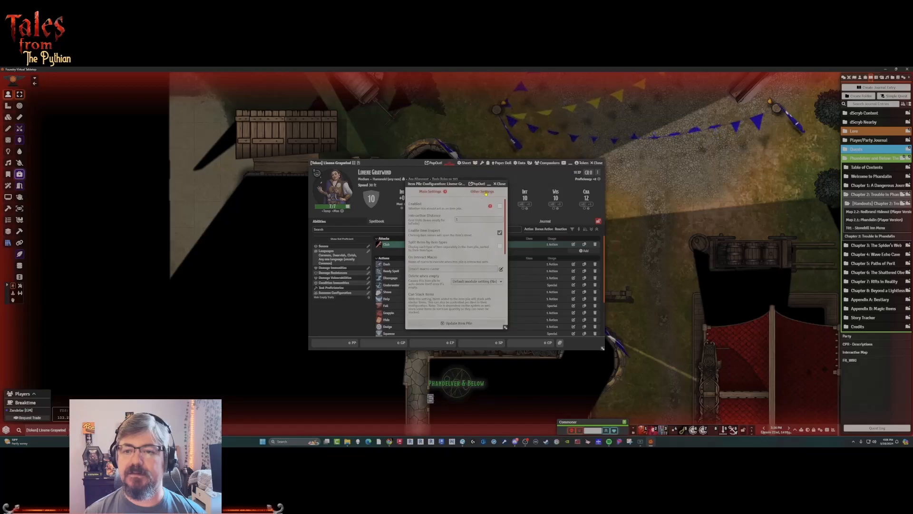
pyautogui.click(499, 183)
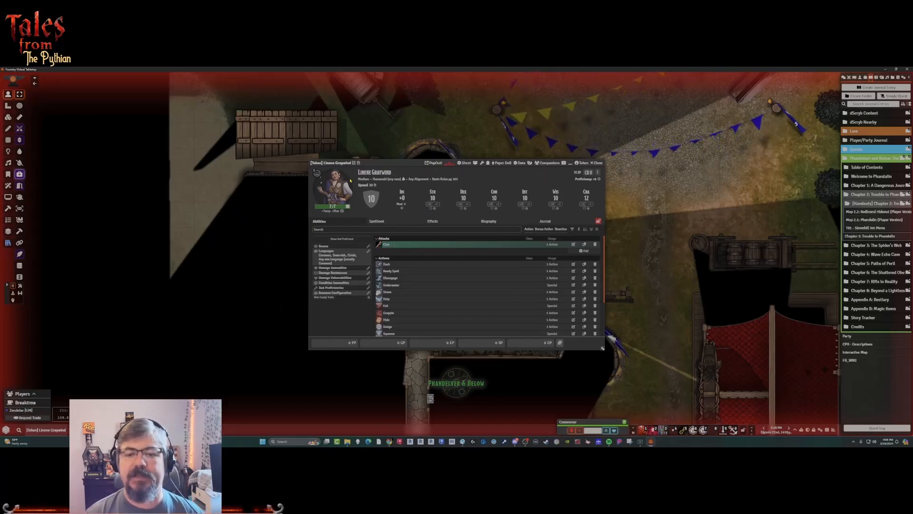
pyautogui.click(476, 164)
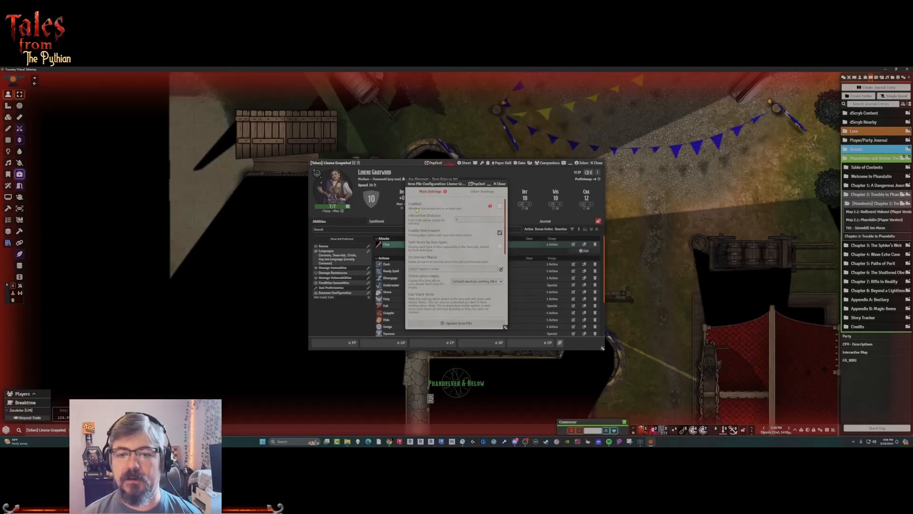
pyautogui.click(500, 207)
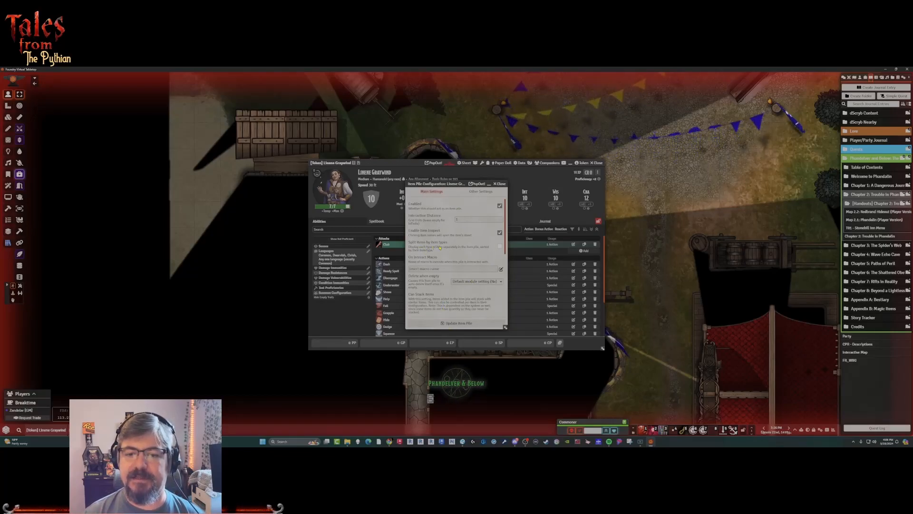
pyautogui.click(445, 244)
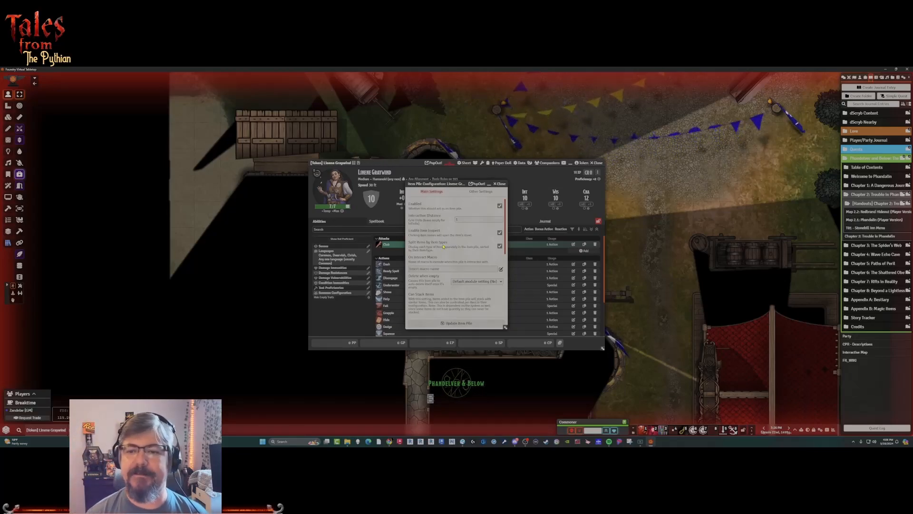
# Set the item pile type of the Linene Graywind token to Merchant.
pyautogui.click(494, 192)
pyautogui.click(475, 208)
pyautogui.click(464, 222)
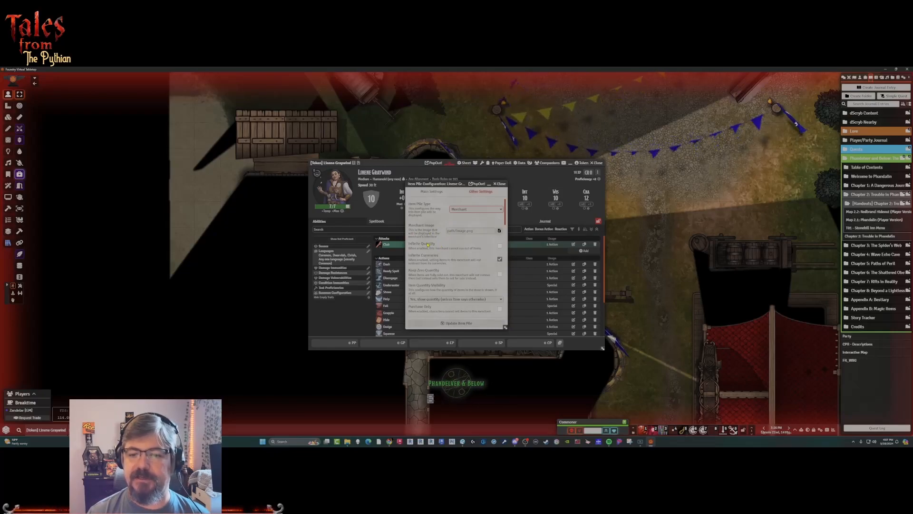
# Turn on hiding the merchant's token when closed and enable its open times.
pyautogui.scroll(-3, 457, 268)
pyautogui.scroll(-6, 456, 268)
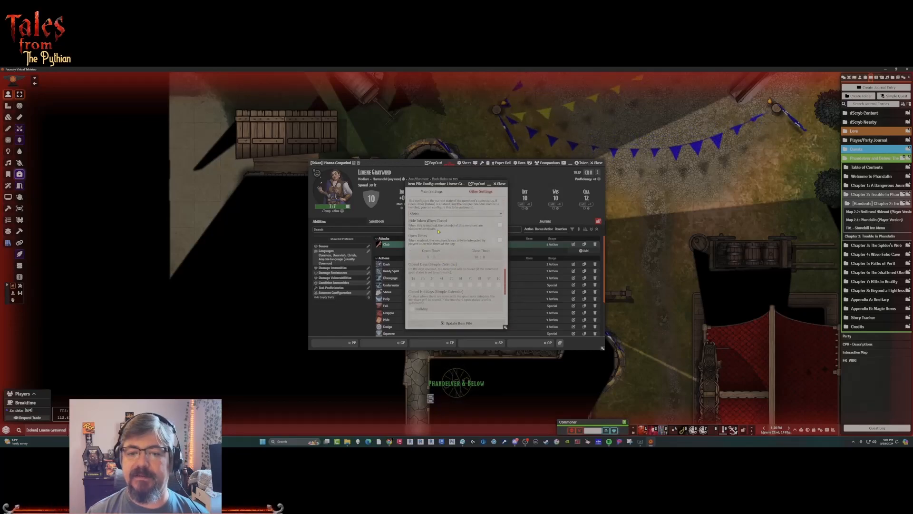
pyautogui.scroll(1, 421, 223)
pyautogui.click(499, 249)
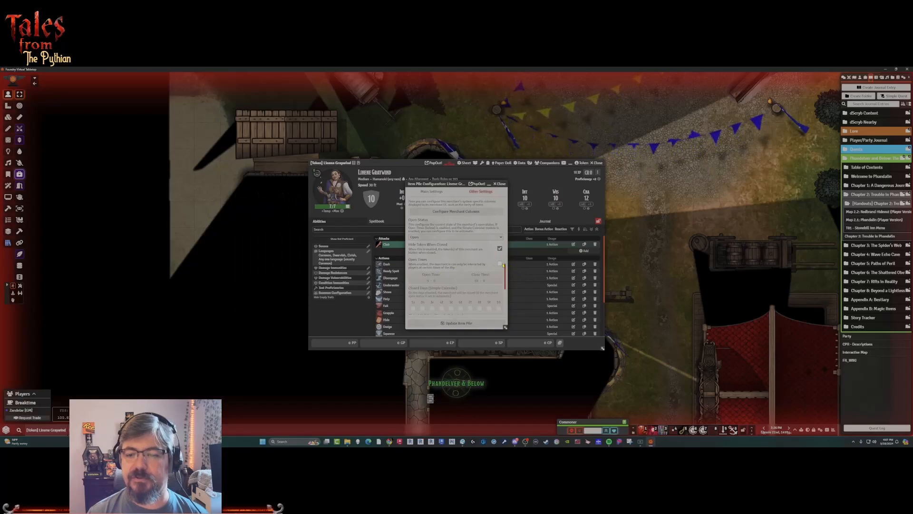
pyautogui.click(500, 264)
# Mark the first and last weekdays and the holiday as closed for the merchant, and update the item pile.
pyautogui.scroll(-1, 422, 266)
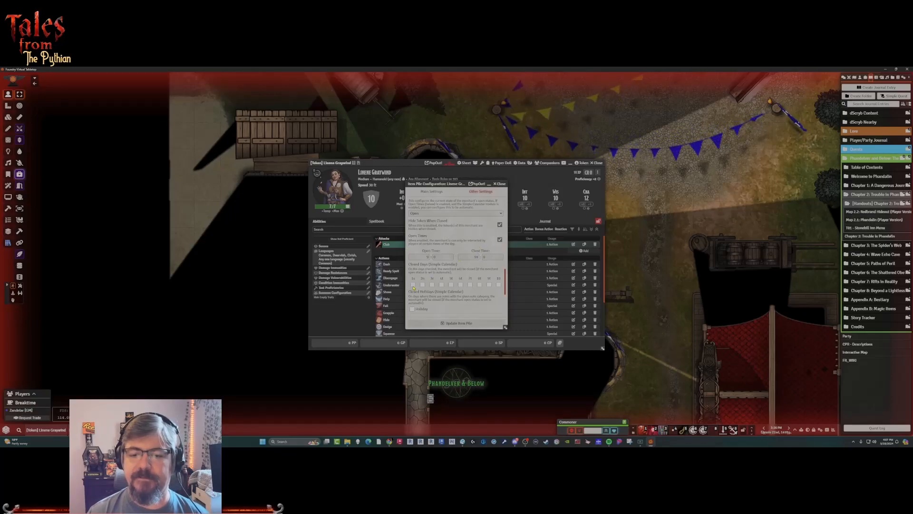
pyautogui.click(499, 285)
pyautogui.scroll(-1, 499, 298)
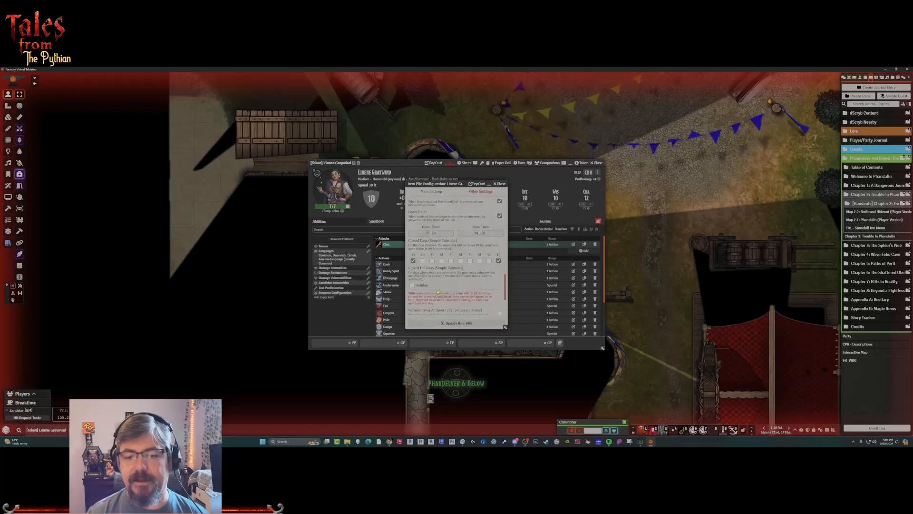
pyautogui.click(413, 285)
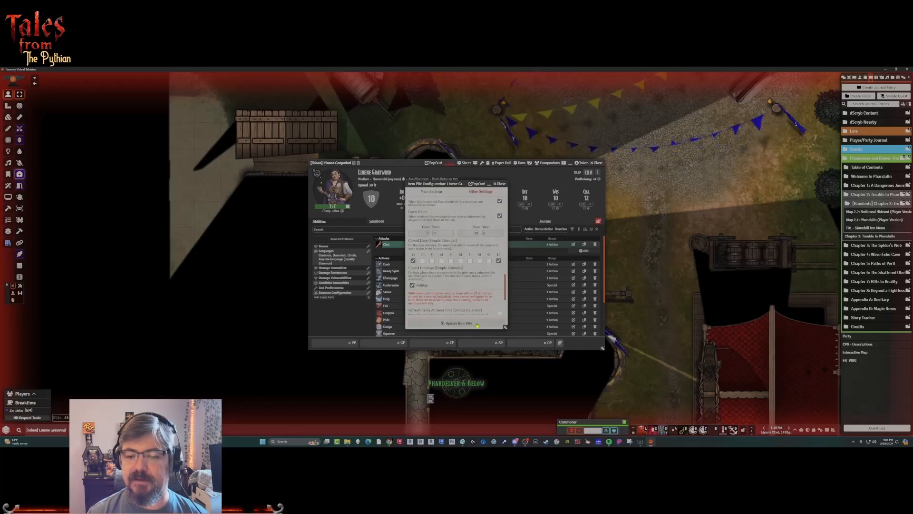
pyautogui.click(457, 323)
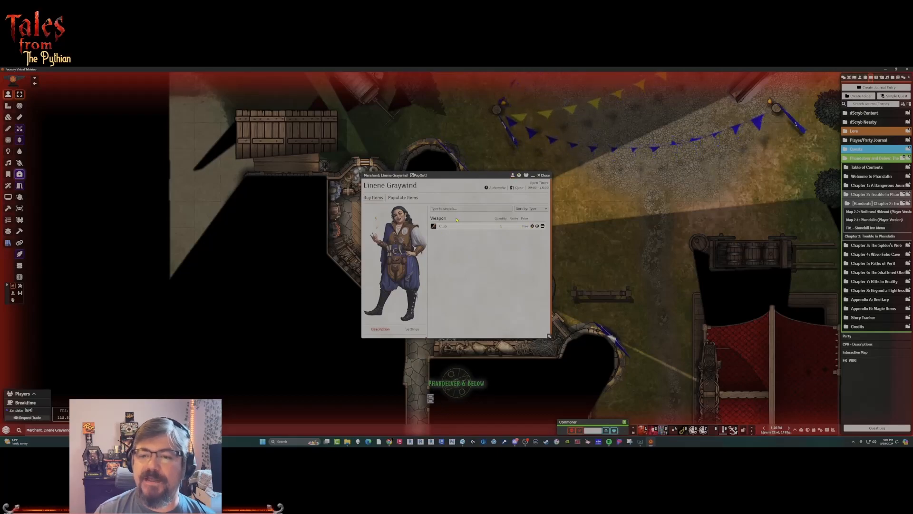
# Delete the Club from Linene Graywind's character sheet, confirm the deletion and close the sheet.
pyautogui.click(513, 176)
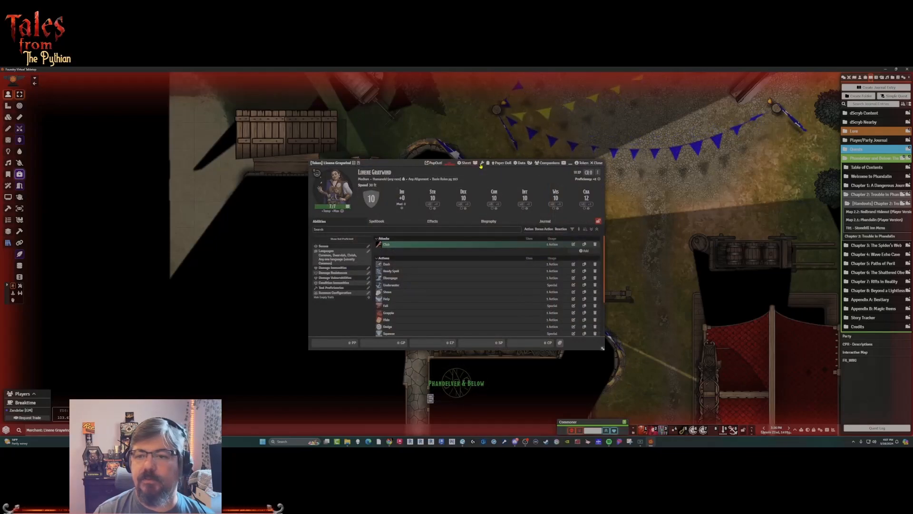
pyautogui.moveTo(393, 164); pyautogui.dragTo(372, 150)
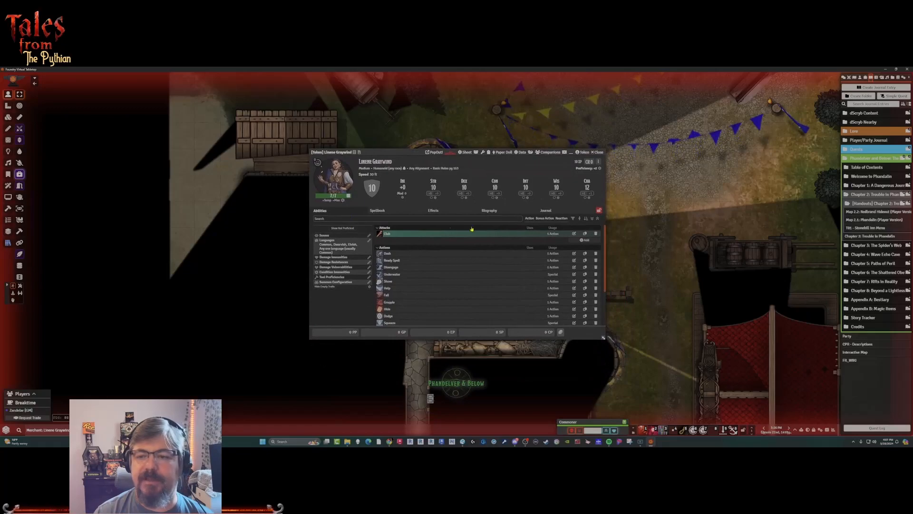
pyautogui.click(596, 233)
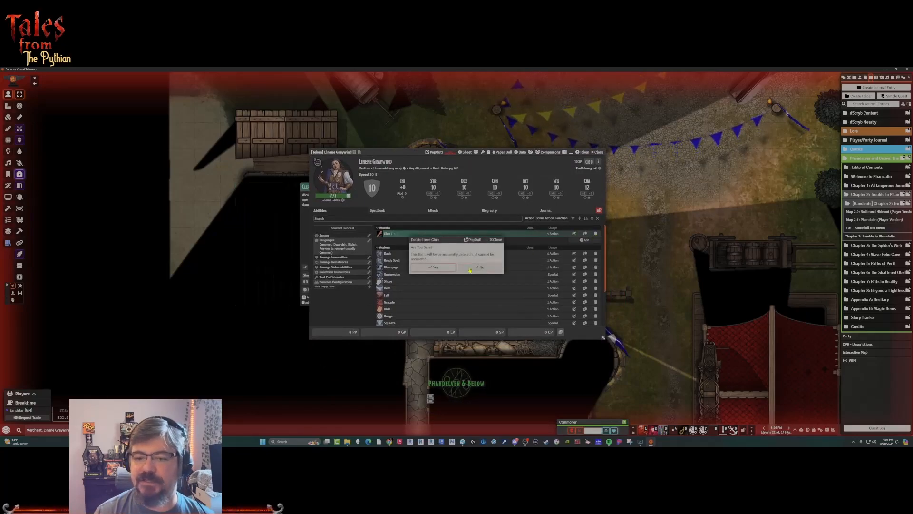
pyautogui.click(437, 267)
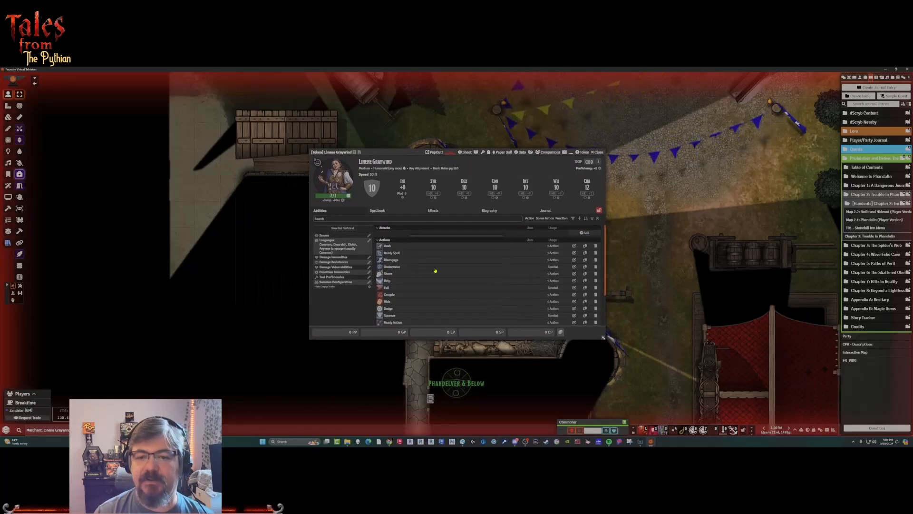
pyautogui.click(595, 152)
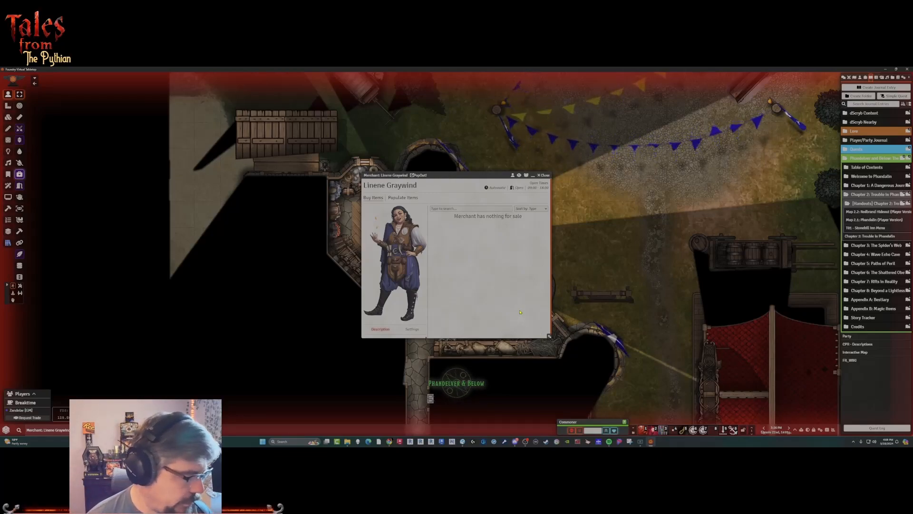
# Open the DDB Items compendium from the Item folder of the D&D Beyond compendiums.
pyautogui.click(898, 78)
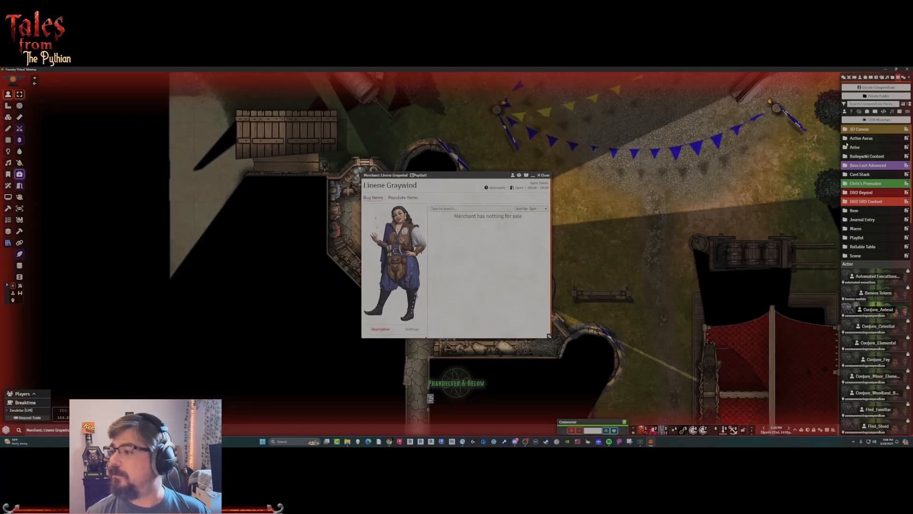
pyautogui.click(875, 193)
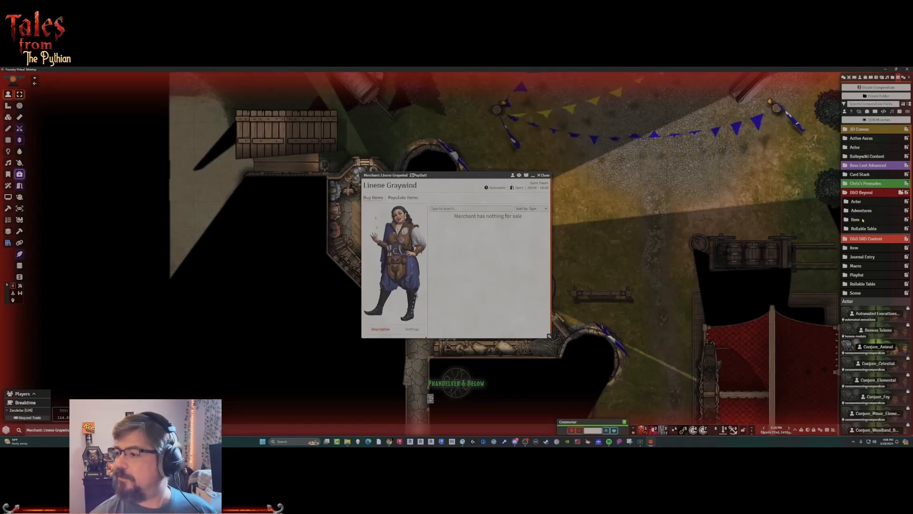
pyautogui.click(862, 220)
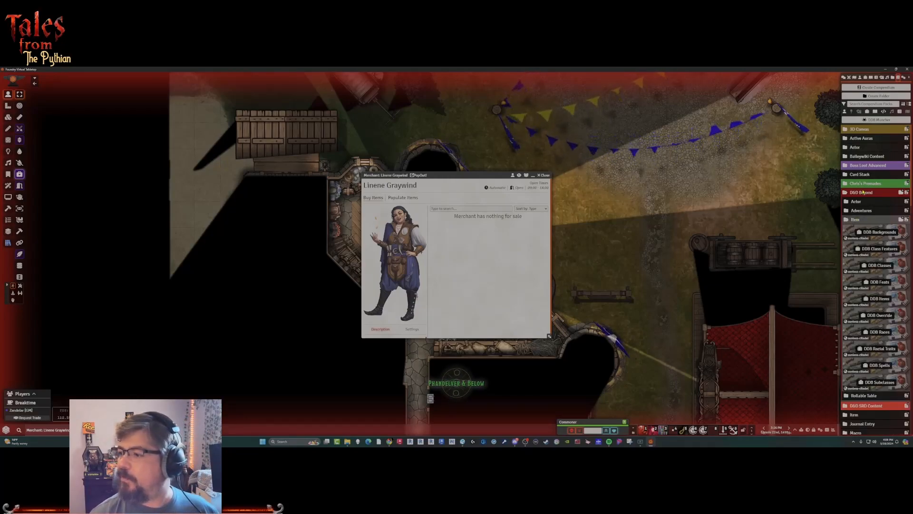
pyautogui.click(878, 299)
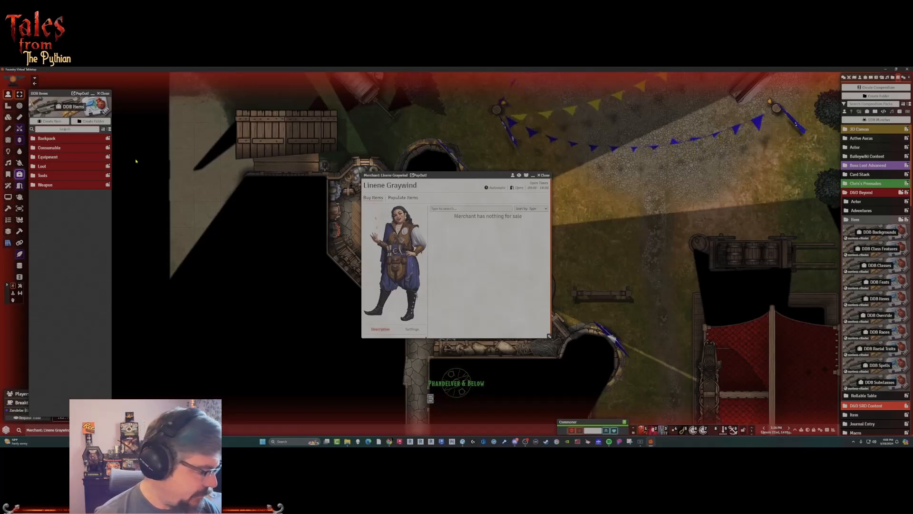
# Search the DDB Items compendium for "long" and add the Longsword, +1 to Linene Graywind's stock.
pyautogui.write('long')
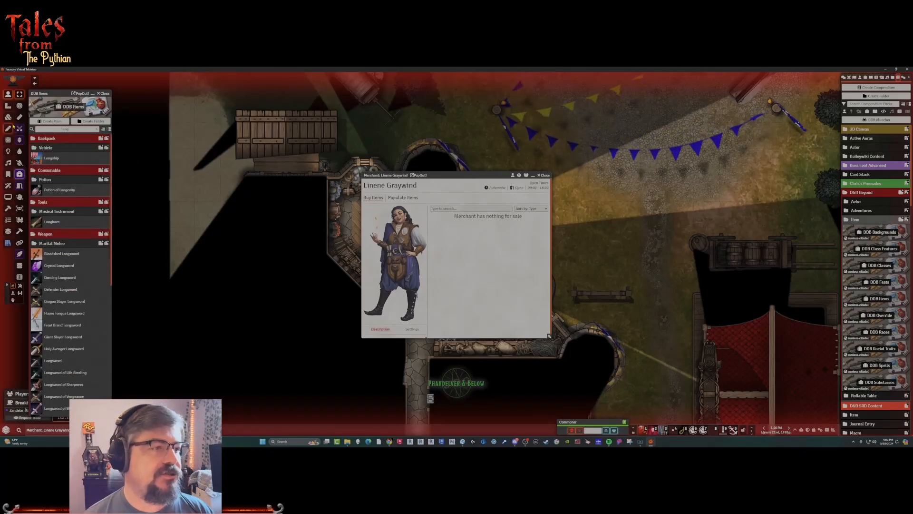
pyautogui.click(43, 138)
pyautogui.click(36, 149)
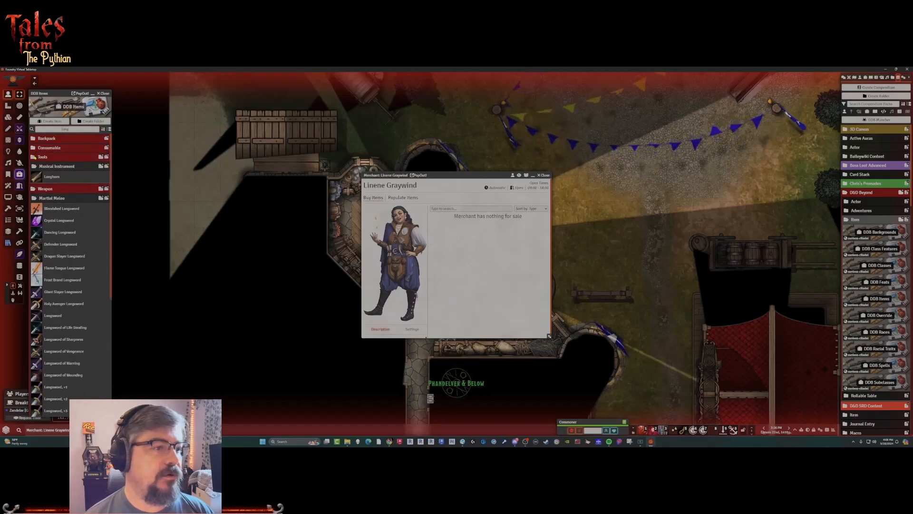
pyautogui.click(35, 158)
pyautogui.scroll(-1, 87, 253)
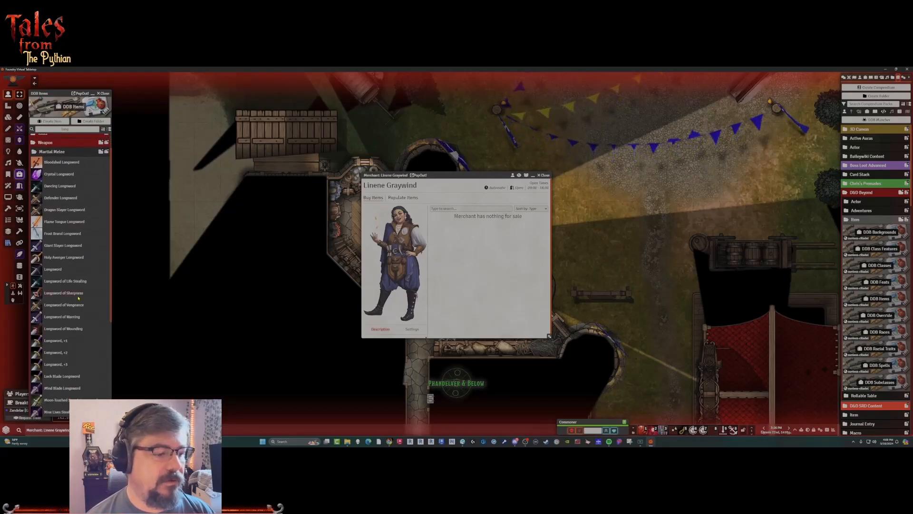
pyautogui.moveTo(58, 342); pyautogui.dragTo(474, 235)
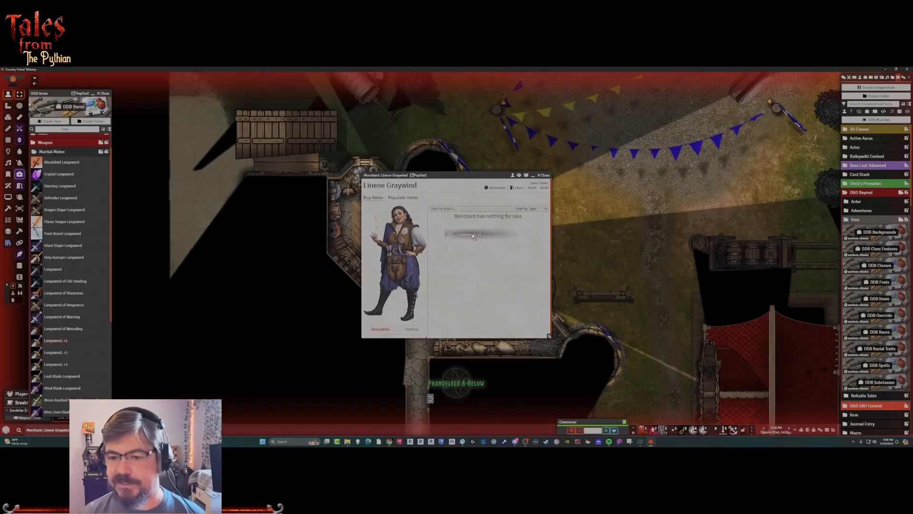
pyautogui.moveTo(473, 236); pyautogui.dragTo(473, 236)
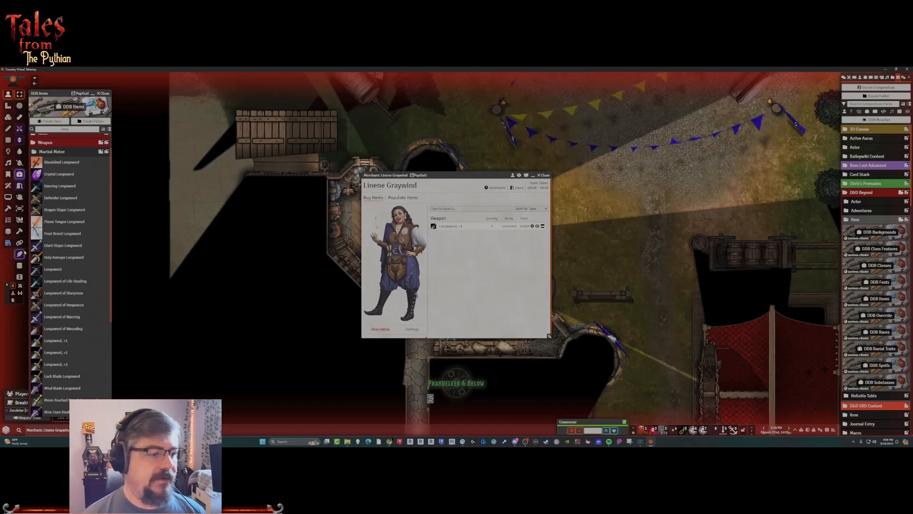
# Add the Longbow, +1 and the plain Longsword from the compendium to the merchant's stock.
pyautogui.scroll(-4, 70, 203)
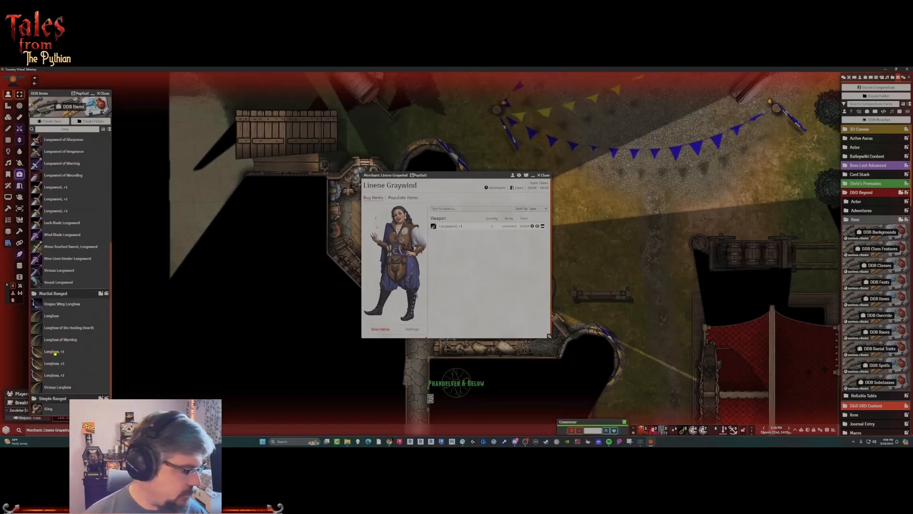
pyautogui.moveTo(54, 353); pyautogui.dragTo(445, 252)
pyautogui.scroll(3, 53, 210)
pyautogui.moveTo(53, 210); pyautogui.dragTo(478, 257)
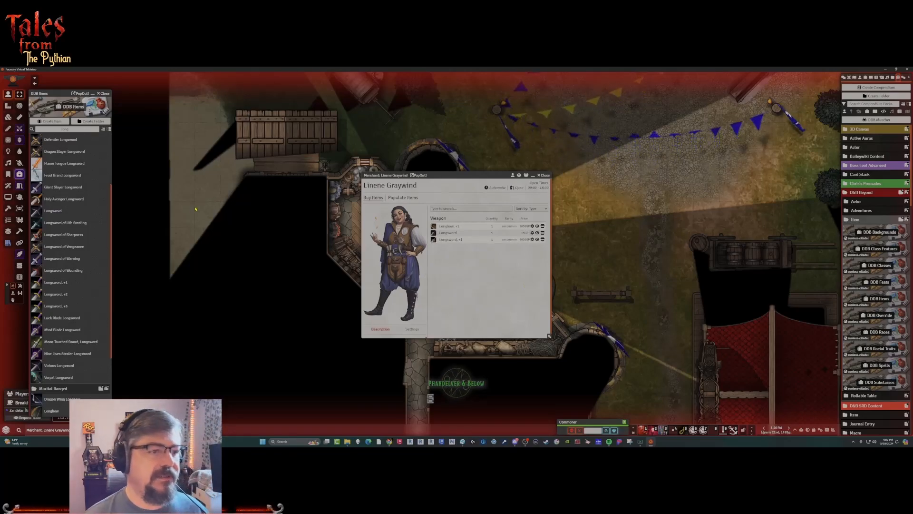
# Search the compendium for quarterstaffs and add the Quarterstaff, +1 and the plain Quarterstaff to the merchant's stock.
pyautogui.scroll(-2, 63, 321)
pyautogui.scroll(3, 76, 139)
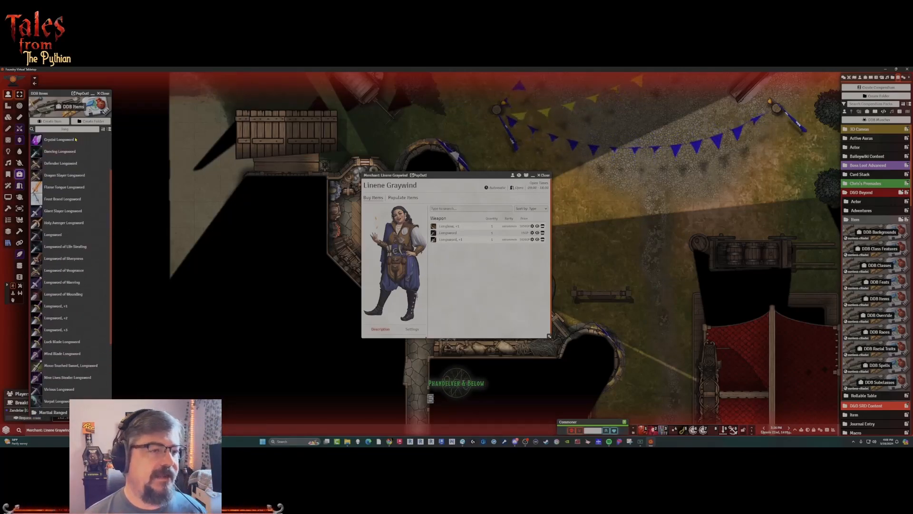
pyautogui.click(32, 130)
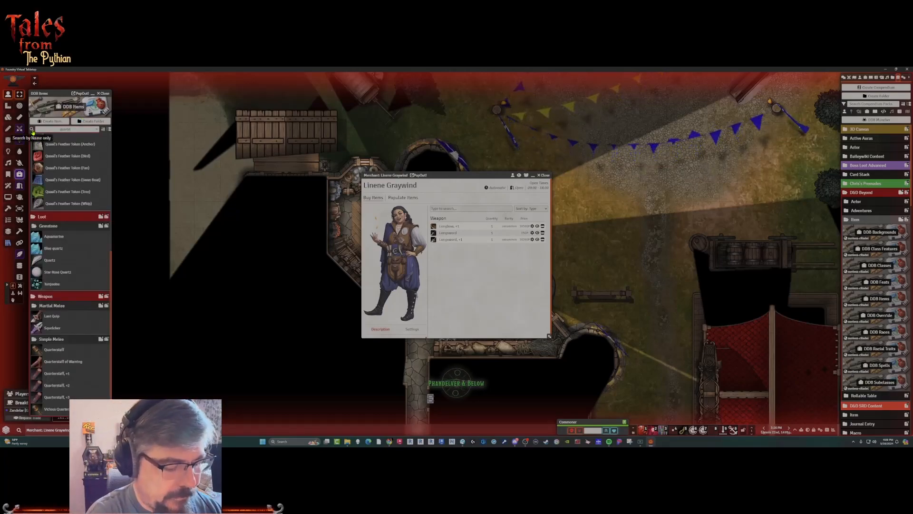
pyautogui.click(32, 131)
pyautogui.moveTo(57, 246); pyautogui.dragTo(508, 259)
pyautogui.moveTo(54, 222); pyautogui.dragTo(485, 266)
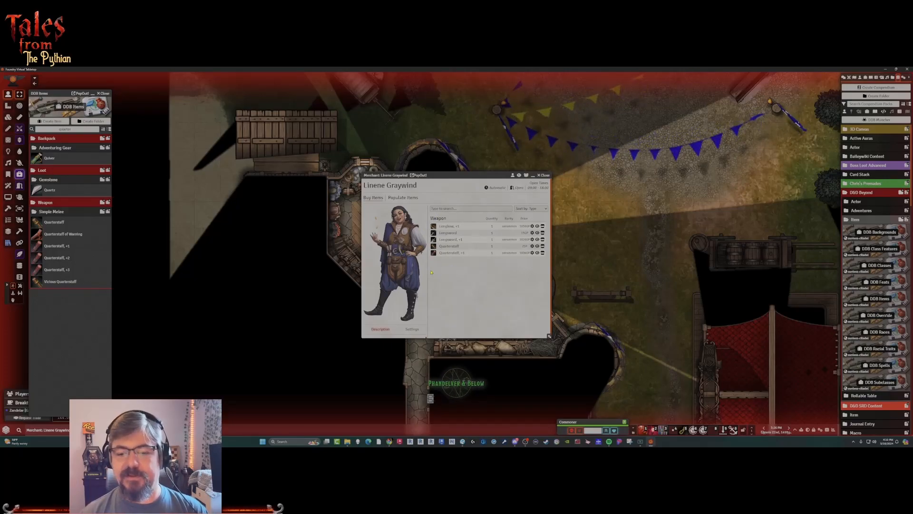
# Enlarge the merchant window and view the rollable tables offered for populating items, then return to the items for sale.
pyautogui.scroll(-1, 402, 277)
pyautogui.moveTo(550, 336); pyautogui.dragTo(593, 386)
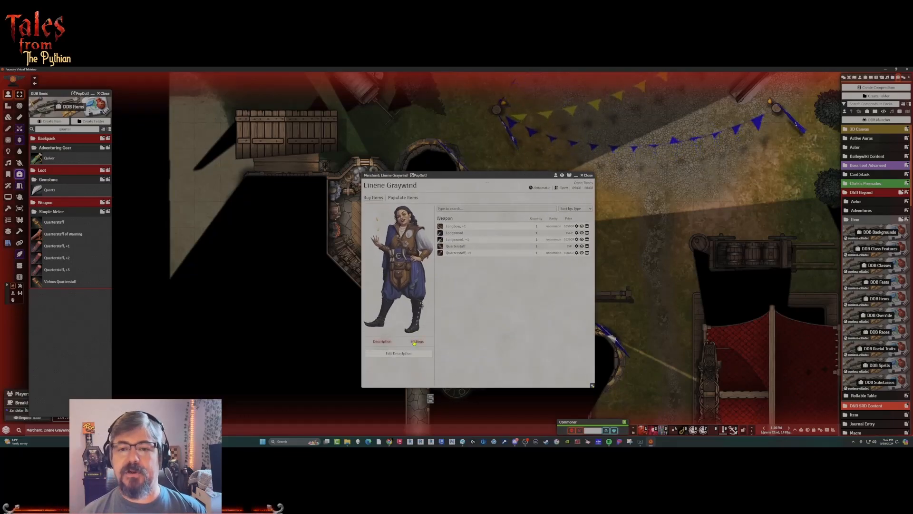
pyautogui.click(403, 198)
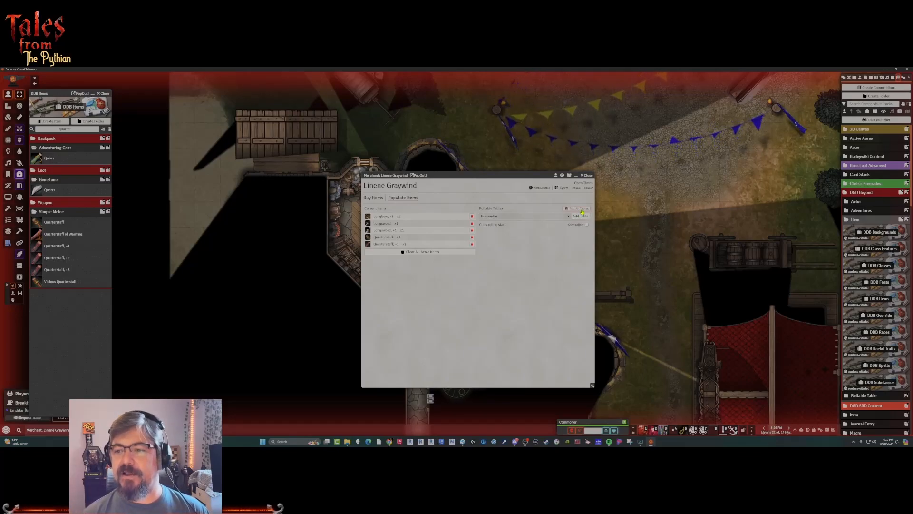
pyautogui.click(567, 218)
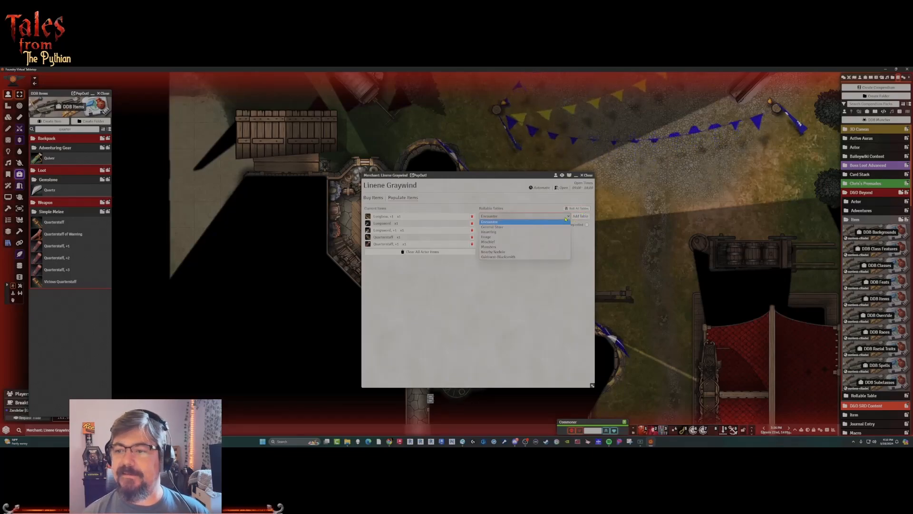
pyautogui.click(501, 266)
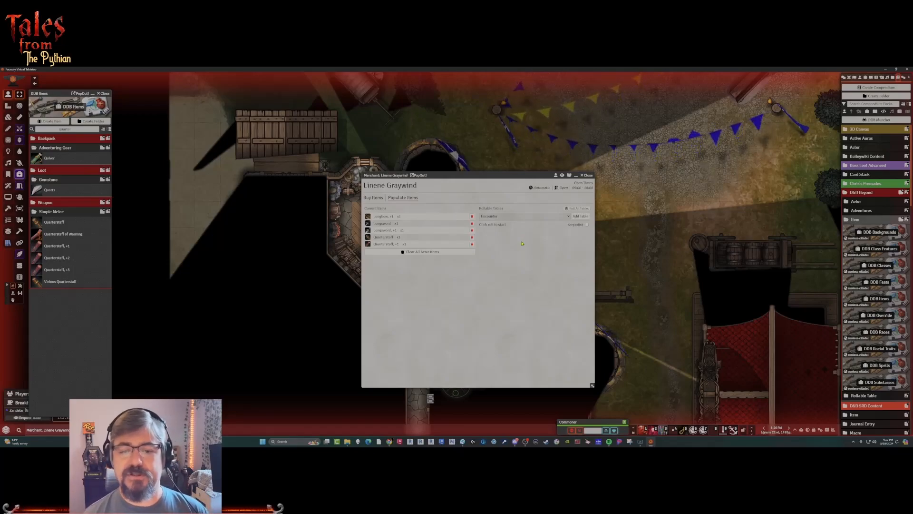
pyautogui.click(374, 197)
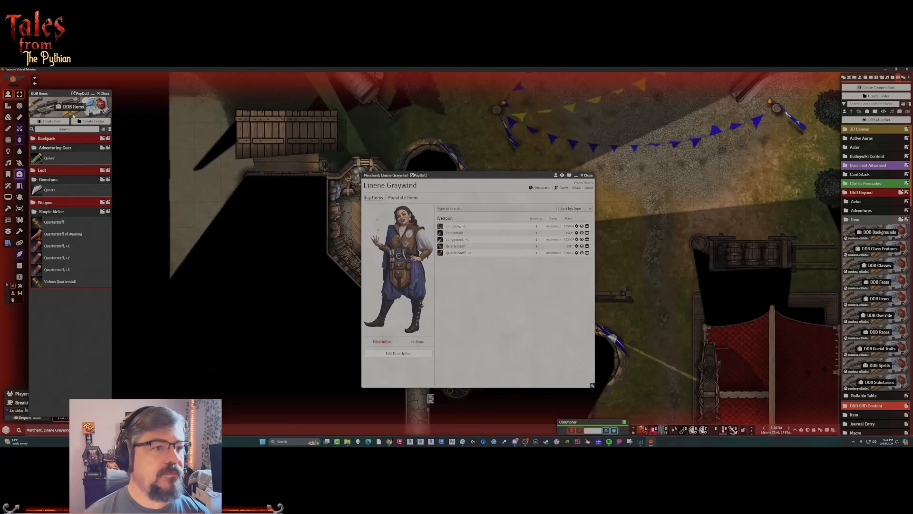
# Search the compendium for "short" and add the Shortbow, +1 to the merchant's stock.
pyautogui.moveTo(73, 130); pyautogui.dragTo(39, 137)
pyautogui.write('short')
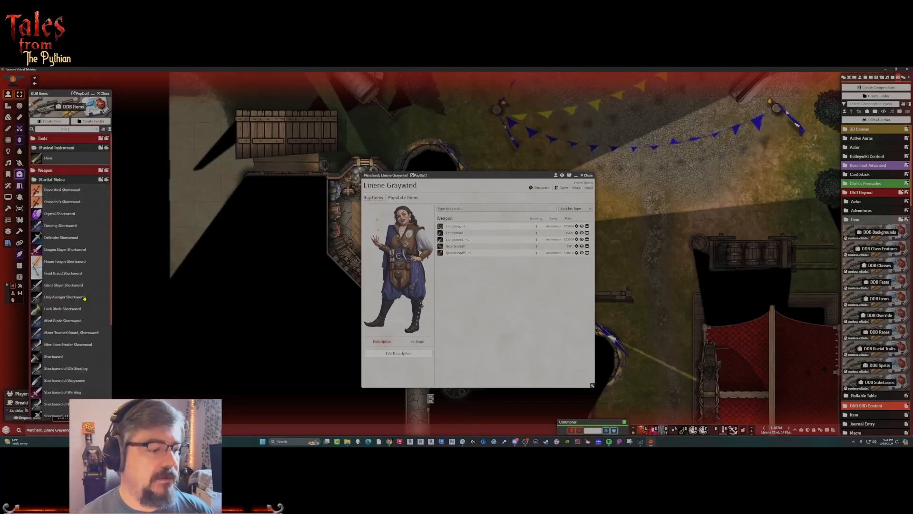
pyautogui.scroll(-3, 84, 297)
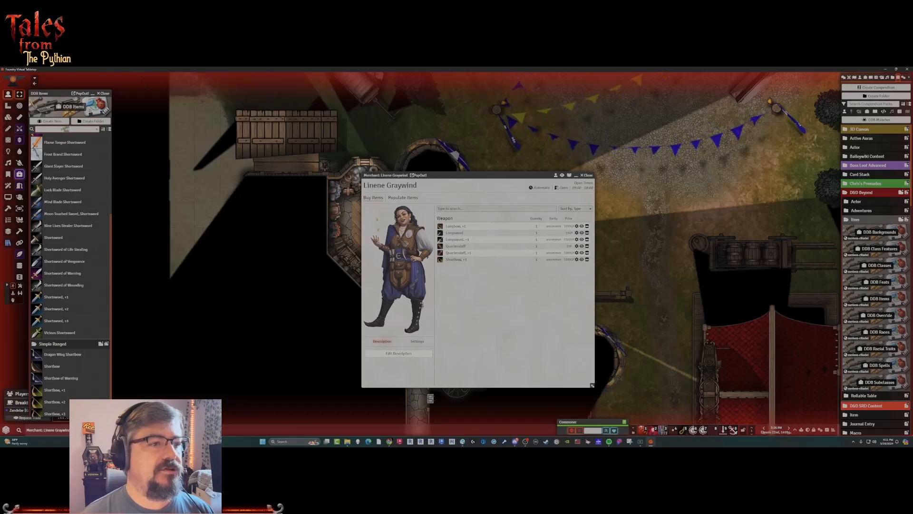
# Search the compendium for "shield" and add the Shield, +1 to the merchant's stock.
pyautogui.doubleClick(65, 129)
pyautogui.write('shield')
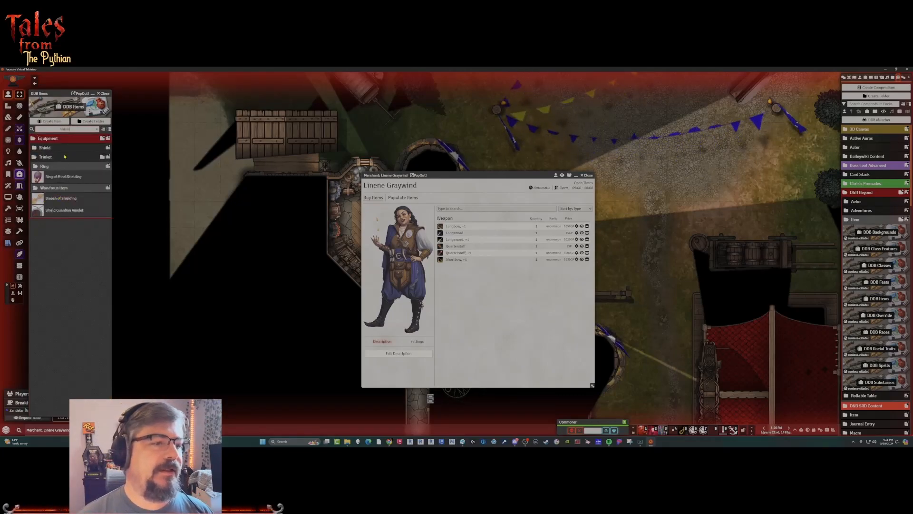
pyautogui.click(47, 149)
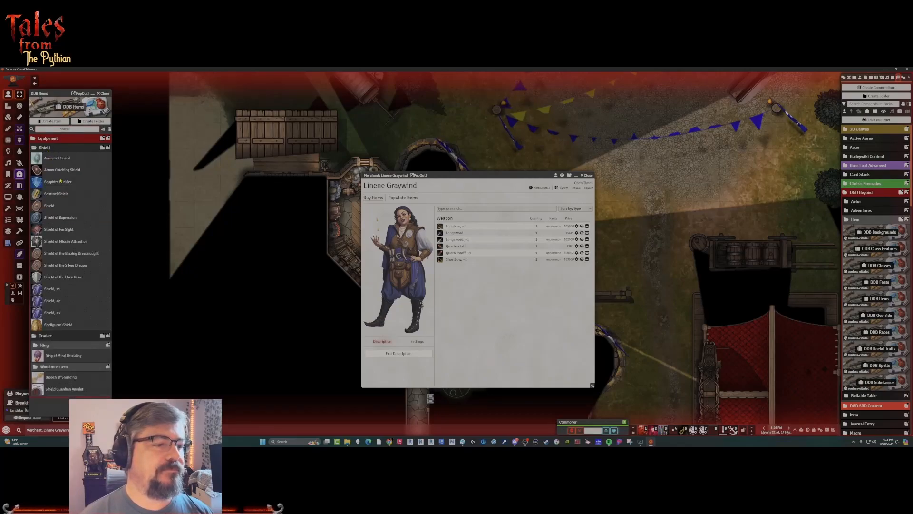
pyautogui.moveTo(53, 289); pyautogui.dragTo(500, 277)
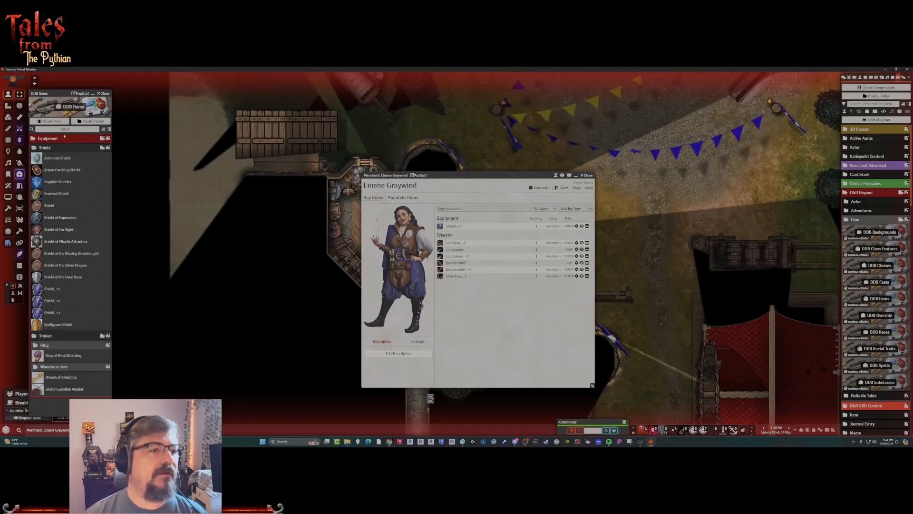
# Search the compendium for "chain", add the Chain Mail, +1 and plain Chain Mail to the stock, and close the merchant window.
pyautogui.moveTo(72, 128); pyautogui.dragTo(52, 128)
pyautogui.write('chain')
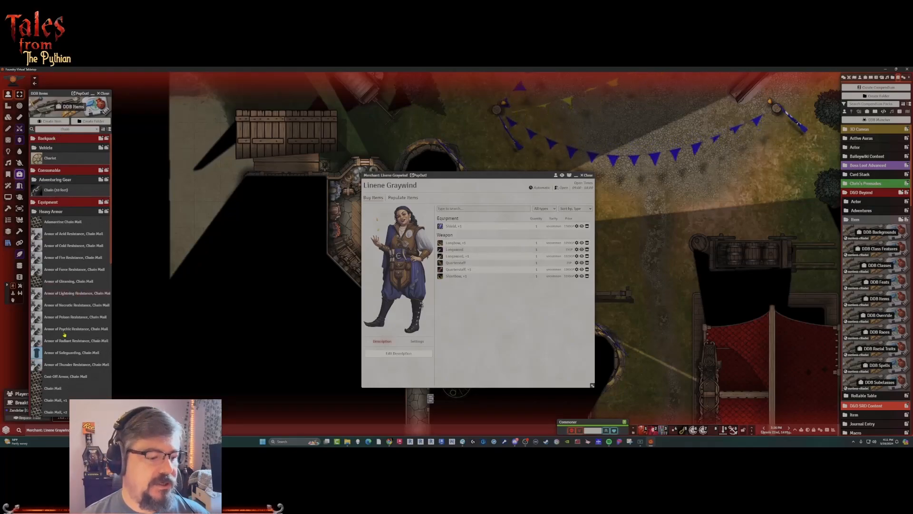
pyautogui.moveTo(56, 401); pyautogui.dragTo(473, 309)
pyautogui.moveTo(56, 388); pyautogui.dragTo(407, 261)
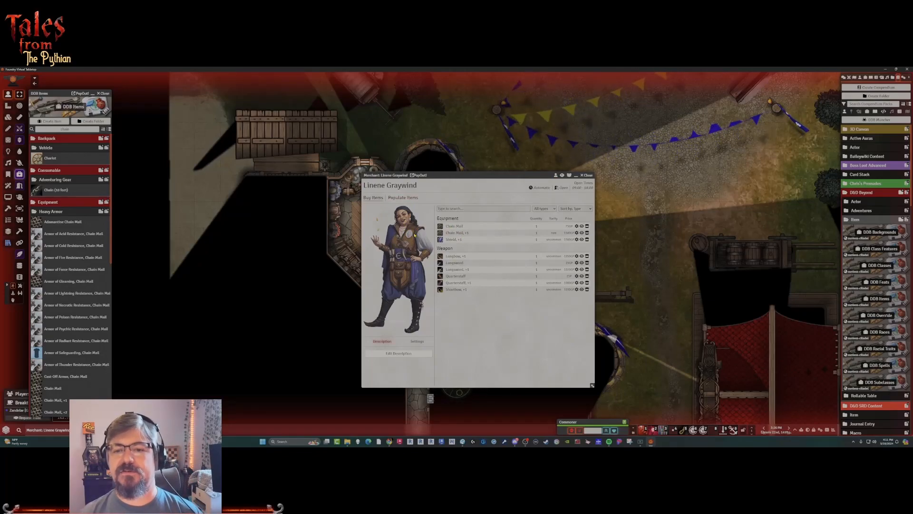
pyautogui.click(588, 176)
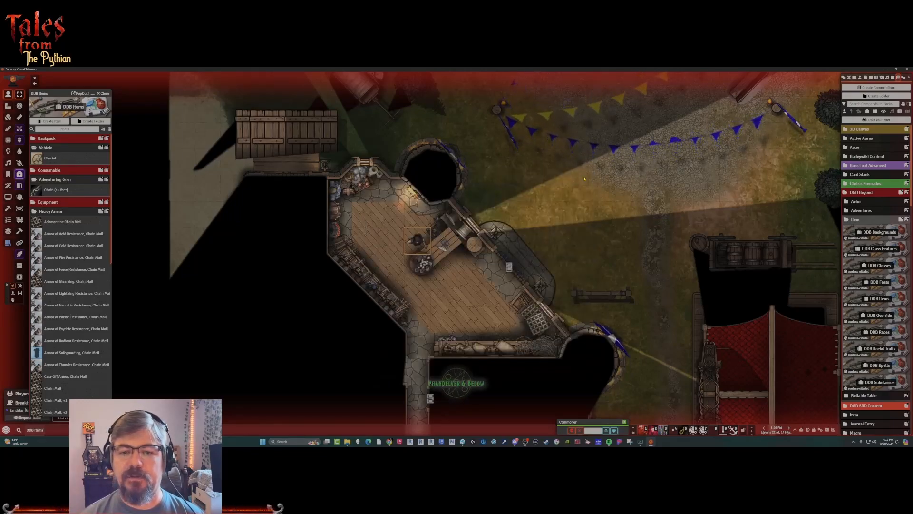
# Rename the merchant's Commoner token as Linene Graywind in its token configuration, then close the character sheet and merchant window.
pyautogui.doubleClick(416, 249)
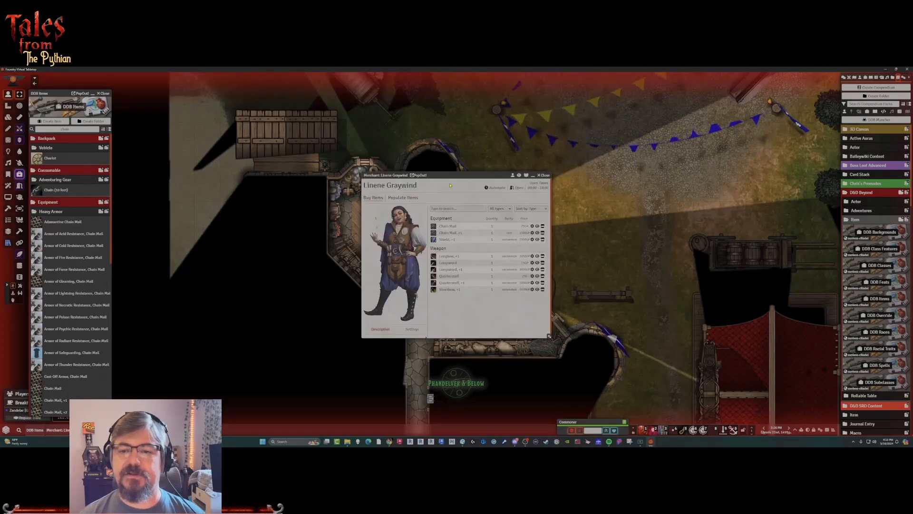
pyautogui.click(513, 176)
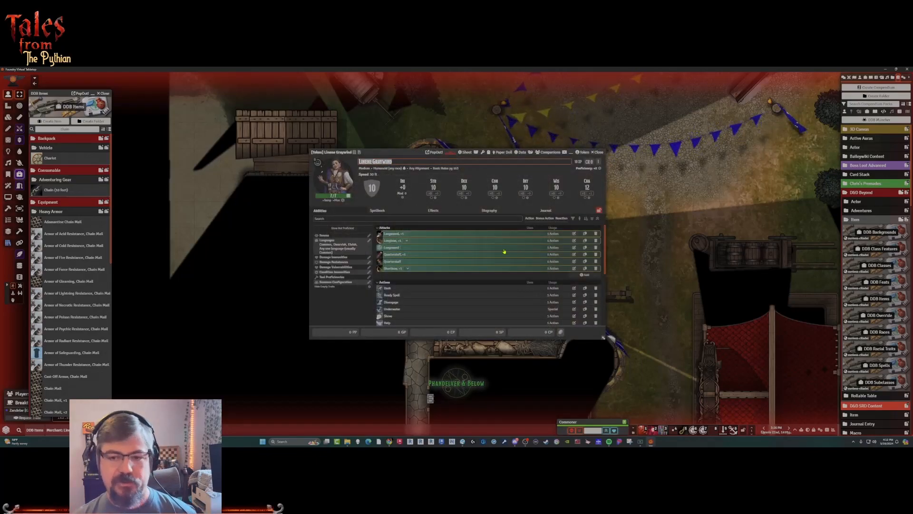
pyautogui.click(583, 153)
pyautogui.doubleClick(263, 179)
pyautogui.hotkey('ctrl', 'v')
pyautogui.click(260, 304)
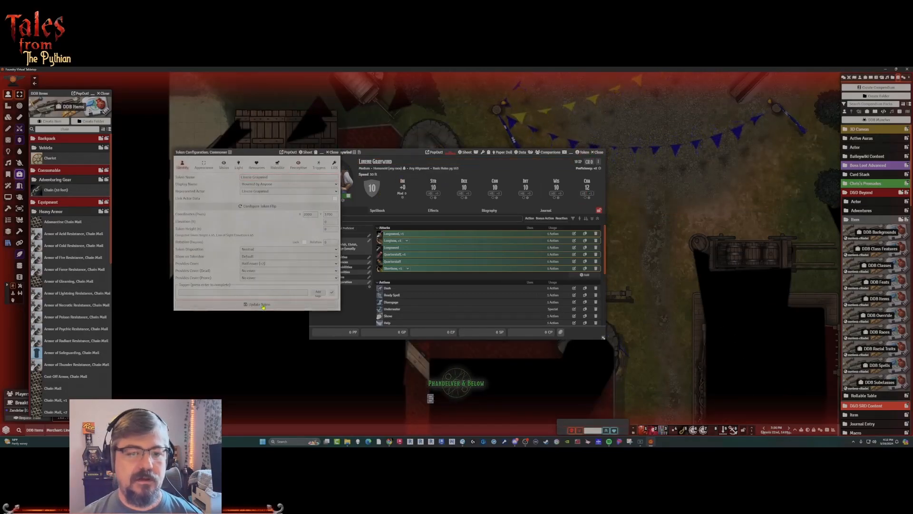
pyautogui.click(598, 153)
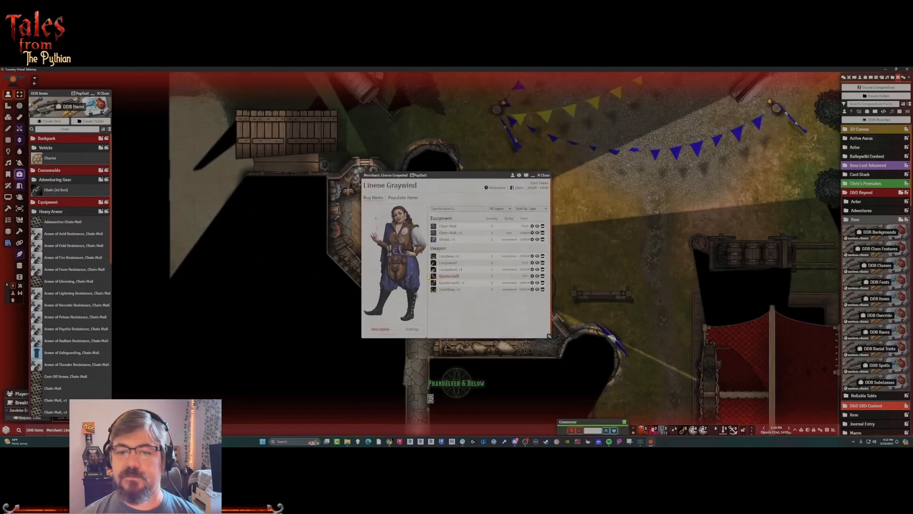
pyautogui.click(545, 176)
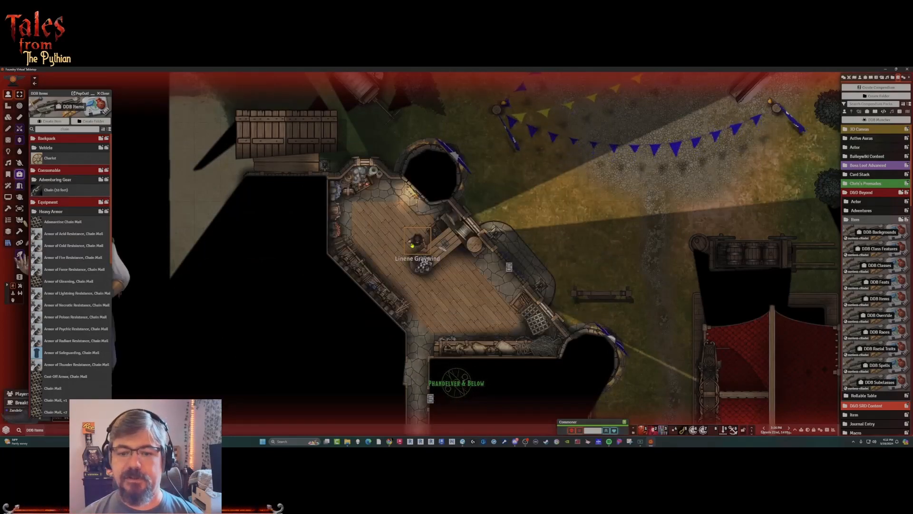
# Return to an overview of the whole town square and close the DDB Items compendium.
pyautogui.scroll(-1, 481, 232)
pyautogui.scroll(-7, 481, 232)
pyautogui.moveTo(481, 232); pyautogui.dragTo(381, 217)
pyautogui.click(381, 217)
pyautogui.scroll(-5, 321, 229)
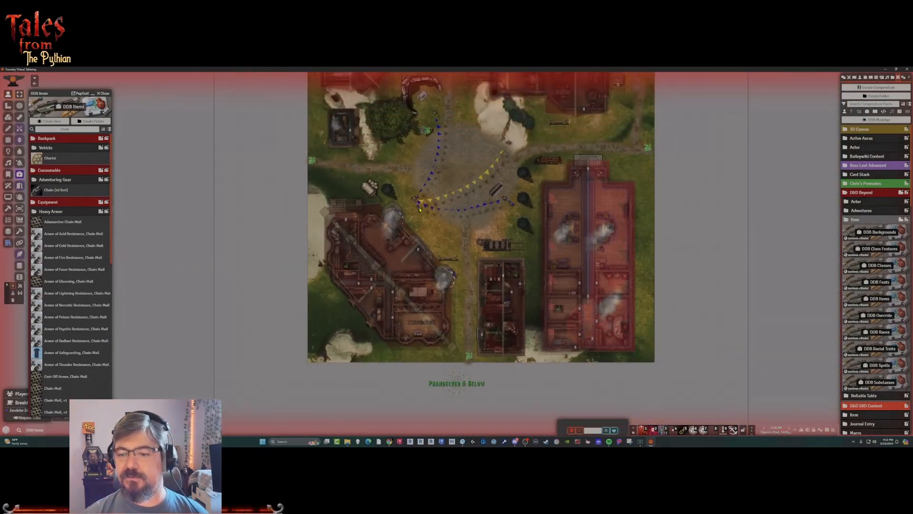
pyautogui.moveTo(432, 203); pyautogui.dragTo(428, 241)
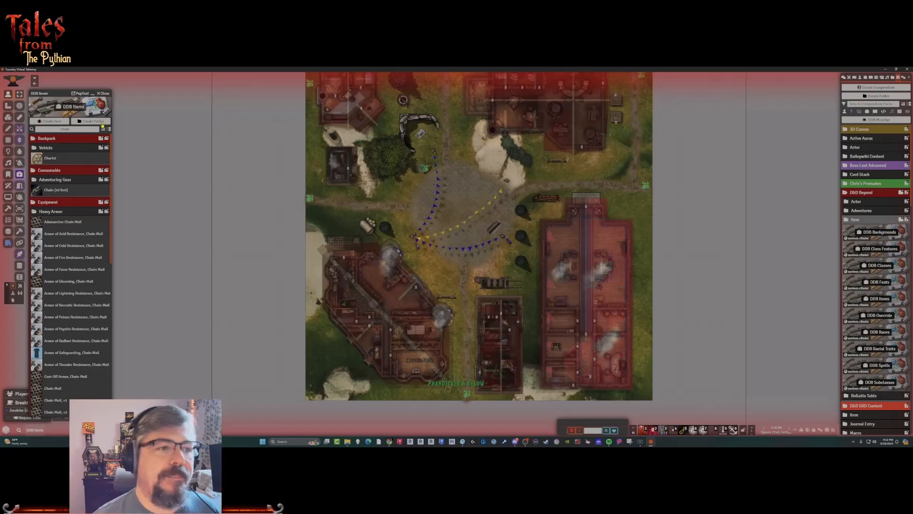
pyautogui.click(101, 93)
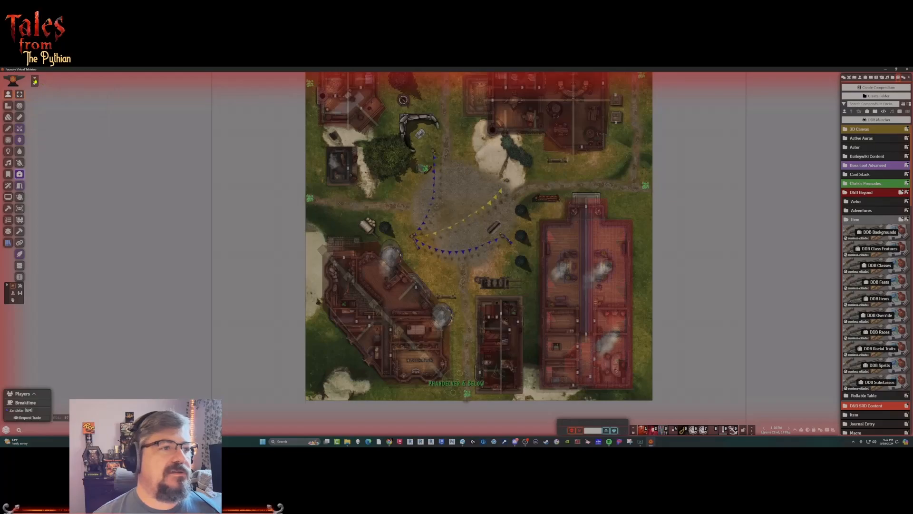
# Switch to the T10 orchard scene and review the abilities and inventory on Daran Edermath's character sheet.
pyautogui.moveTo(45, 86)
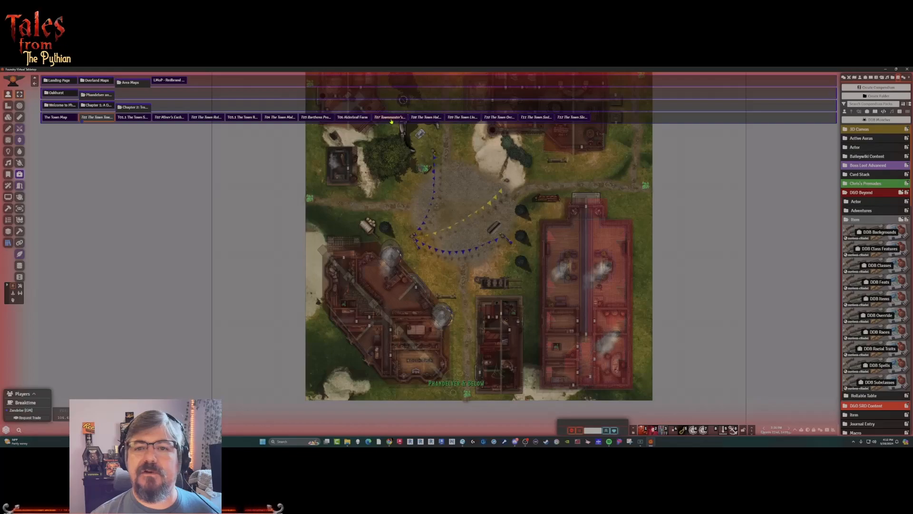
pyautogui.click(494, 119)
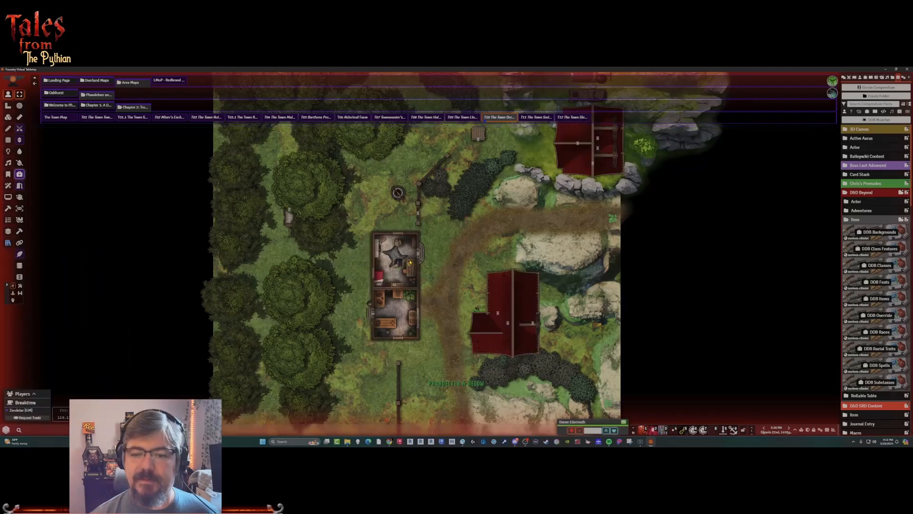
pyautogui.scroll(5, 414, 248)
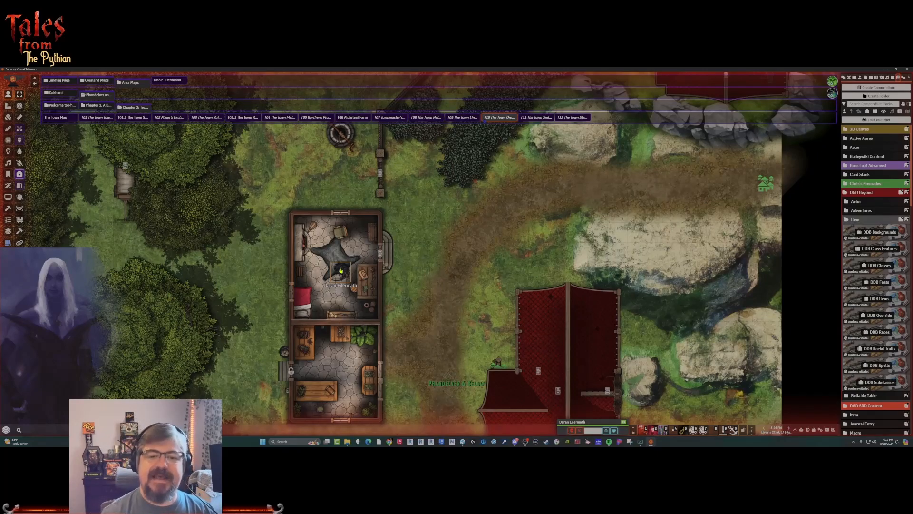
pyautogui.doubleClick(341, 270)
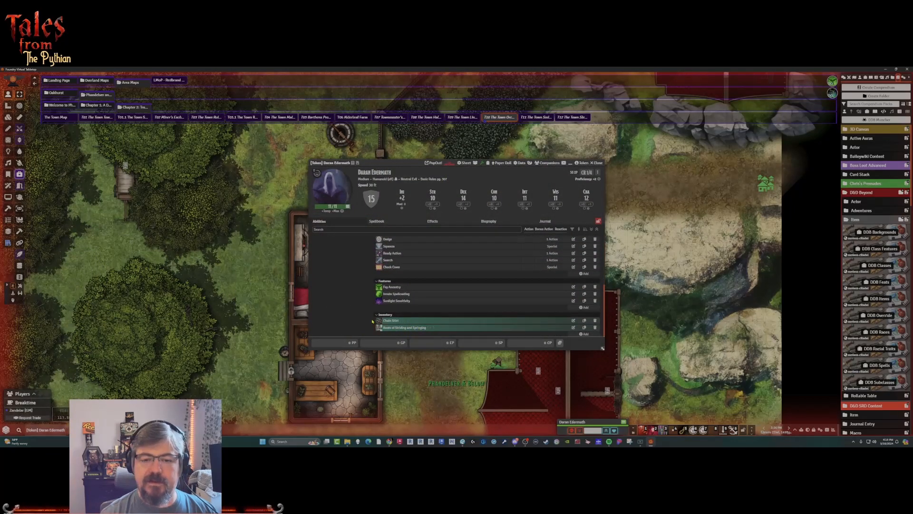
pyautogui.click(598, 163)
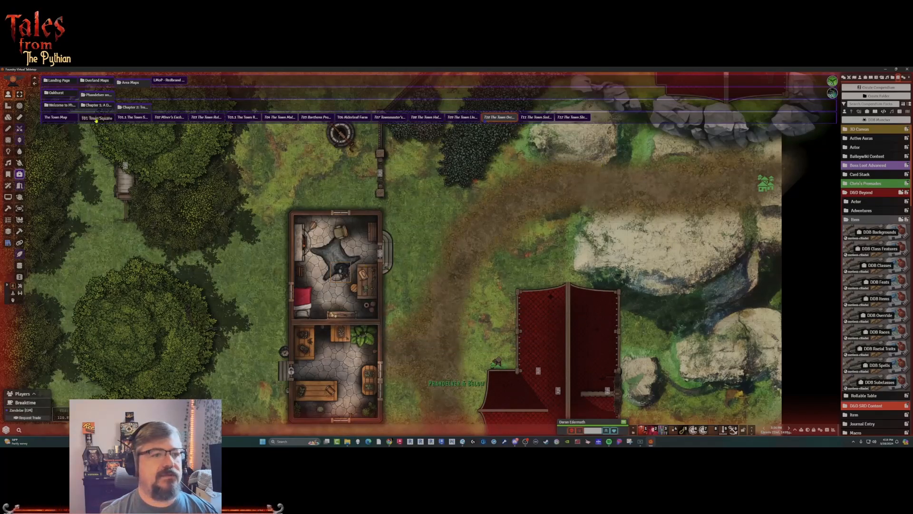
# Return to the T01 town square scene and read the notice board's posting about the undead at Old Owl Well.
pyautogui.click(97, 117)
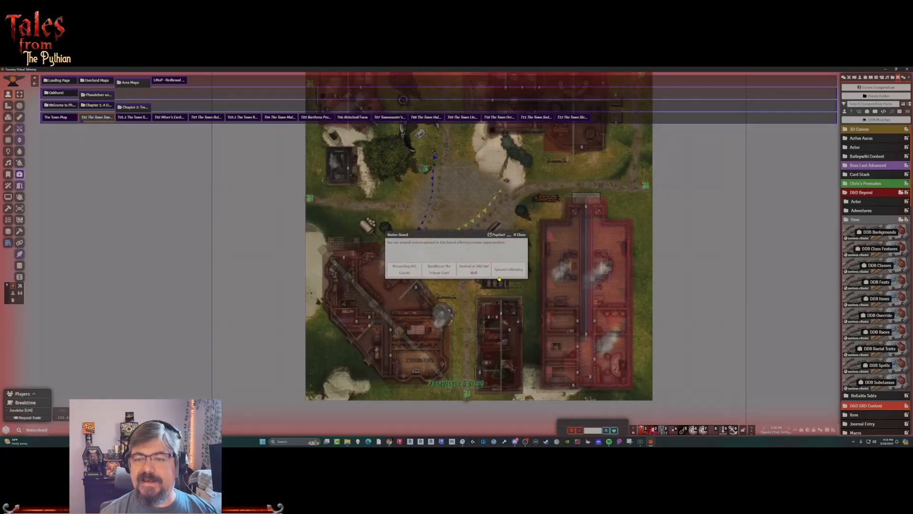
pyautogui.click(473, 272)
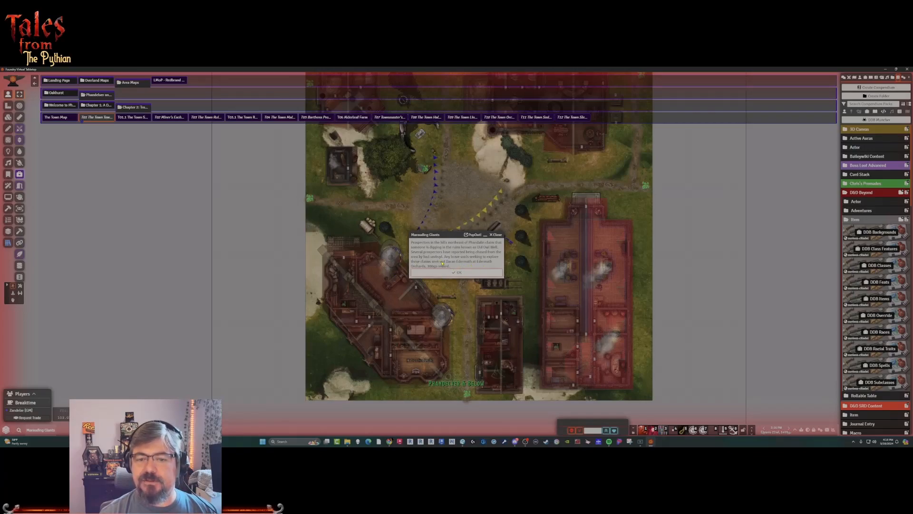
pyautogui.click(472, 273)
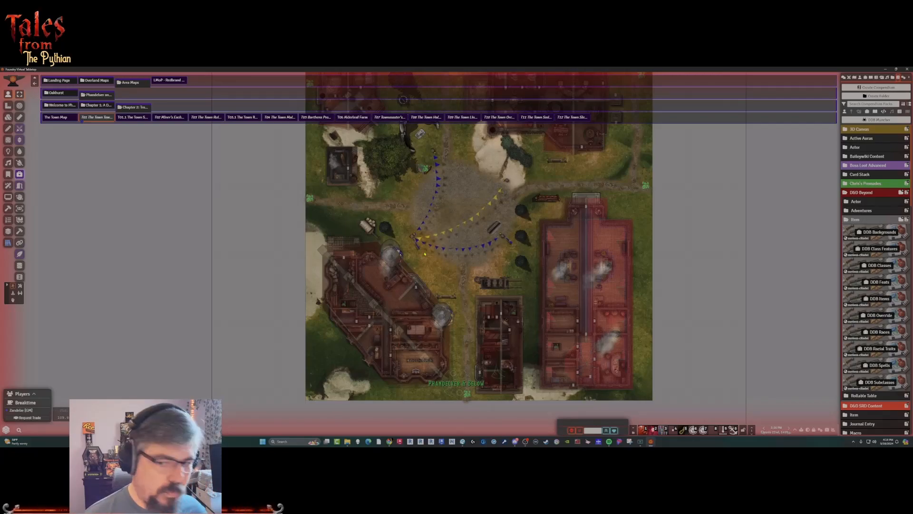
# Switch to the T06 Alderleaf Farm scene and examine the fields, farm buildings and the token in the yard.
pyautogui.click(349, 117)
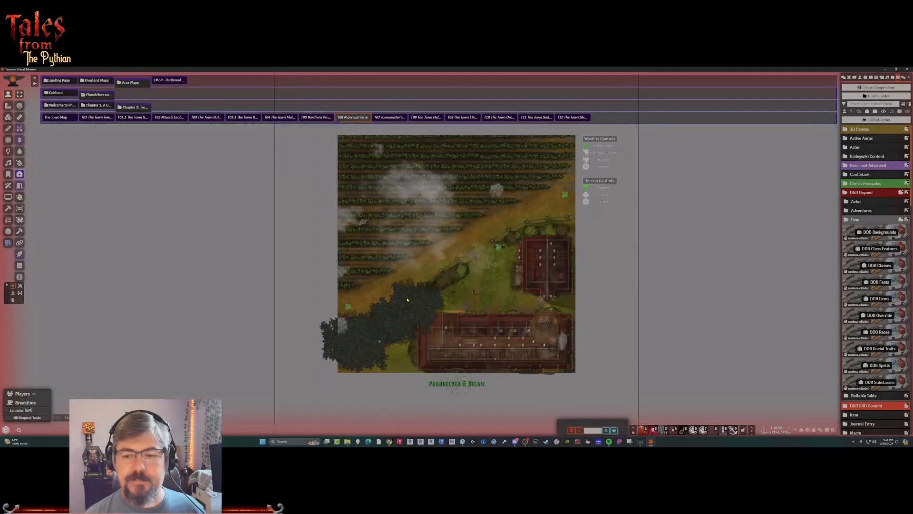
pyautogui.scroll(3, 457, 253)
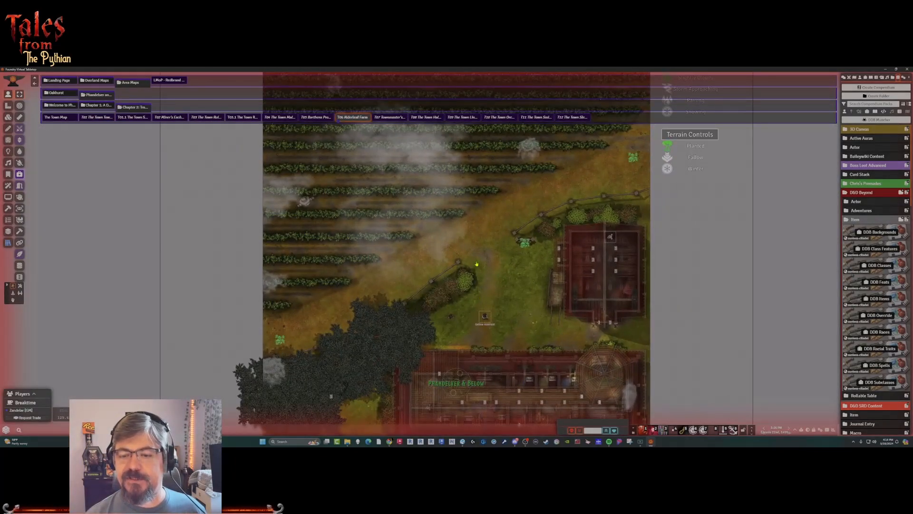
pyautogui.moveTo(484, 316); pyautogui.dragTo(451, 318)
pyautogui.click(462, 334)
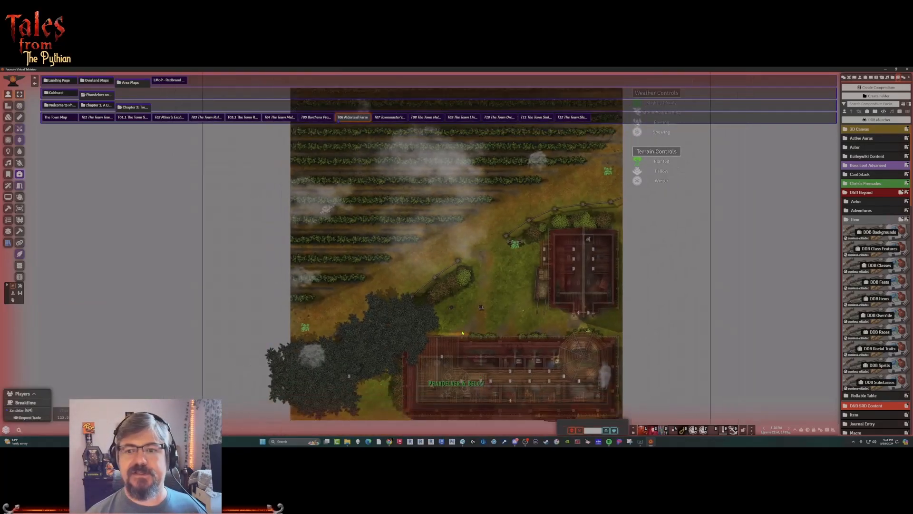
pyautogui.scroll(2, 462, 333)
pyautogui.scroll(1, 462, 333)
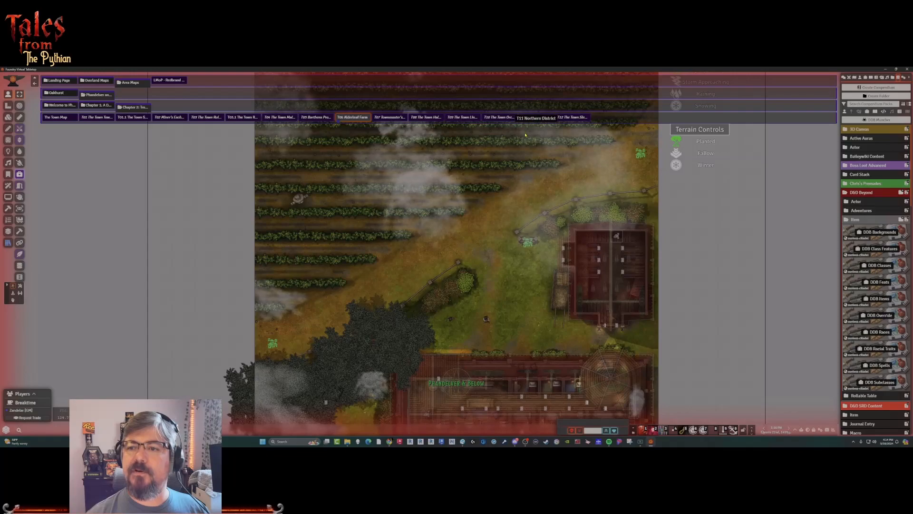
# View the T11 Northern District scene, the town map and the T12 scene in turn.
pyautogui.click(532, 118)
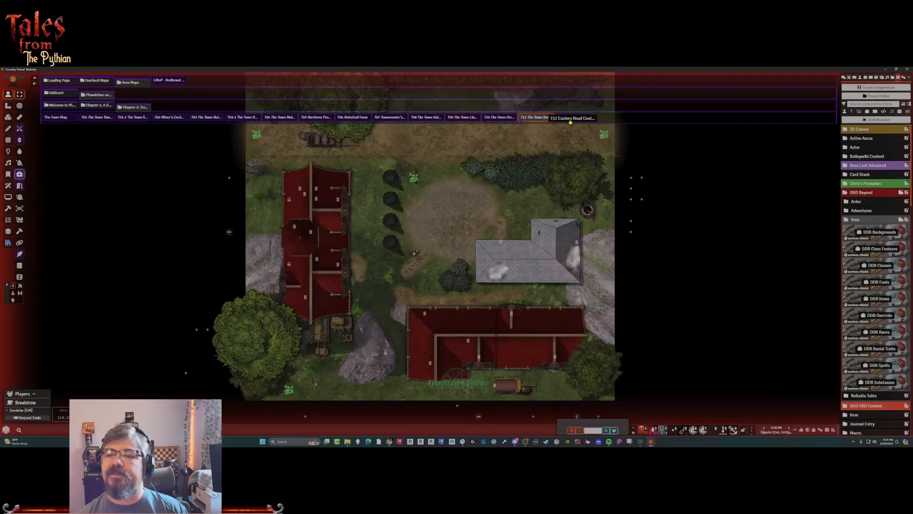
pyautogui.click(56, 118)
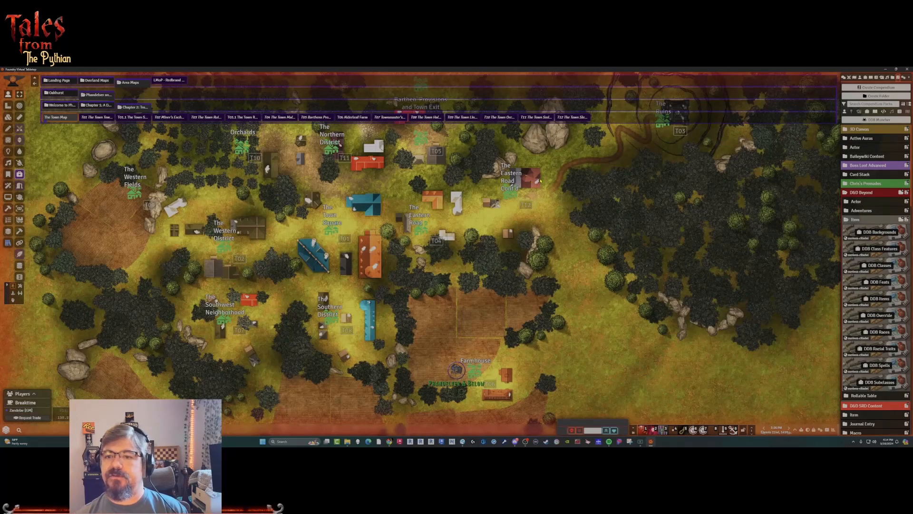
pyautogui.click(573, 118)
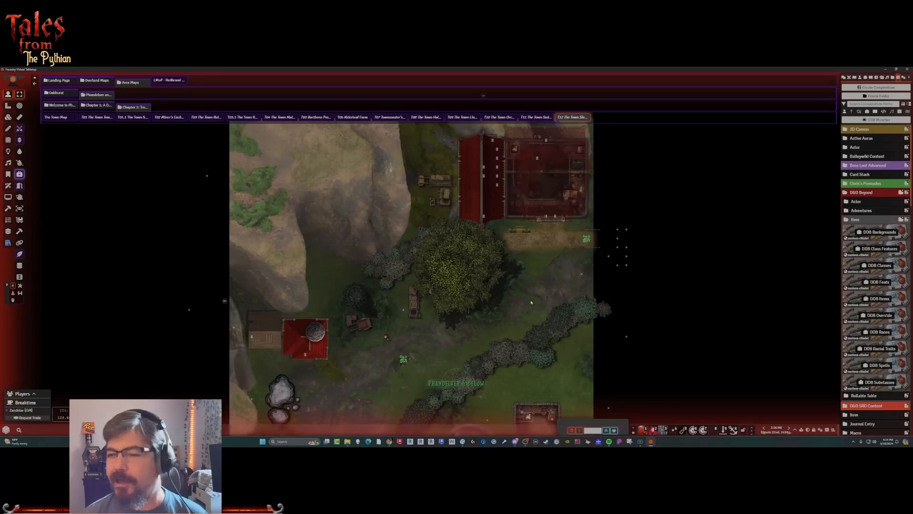
# Collapse the area map folders and open the LMoP - Redbrand Hideout scene to examine the dungeon's layout.
pyautogui.click(127, 108)
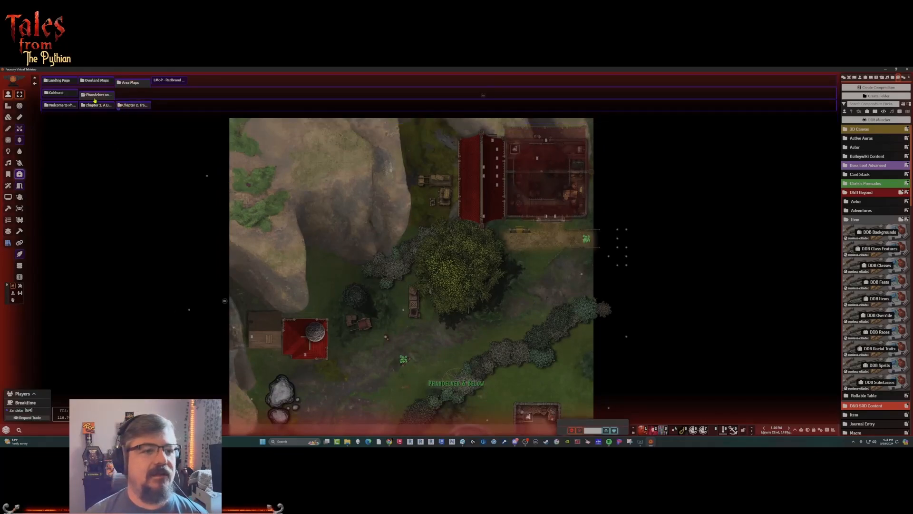
pyautogui.click(96, 98)
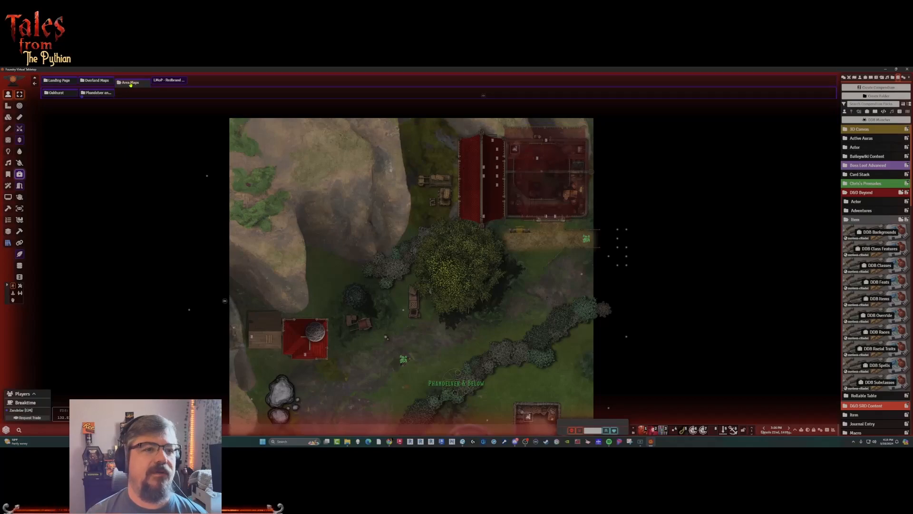
pyautogui.click(131, 83)
pyautogui.click(172, 80)
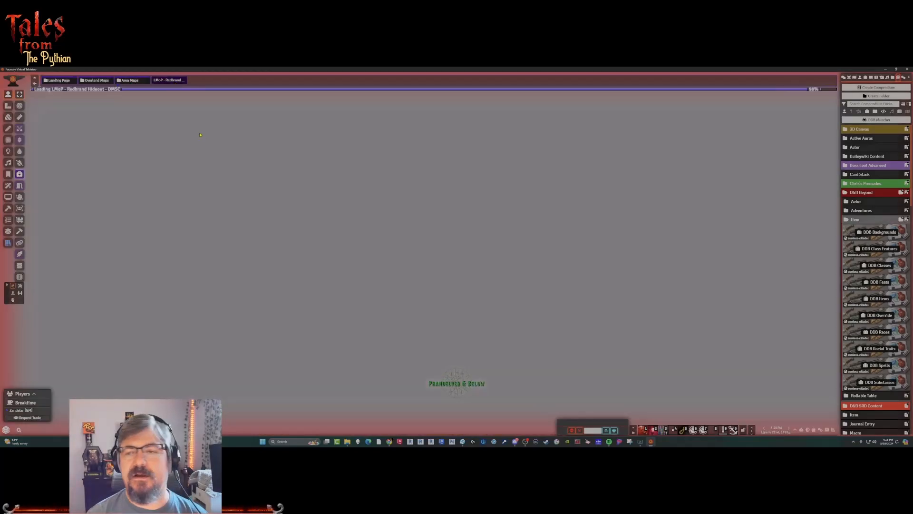
pyautogui.scroll(-4, 500, 217)
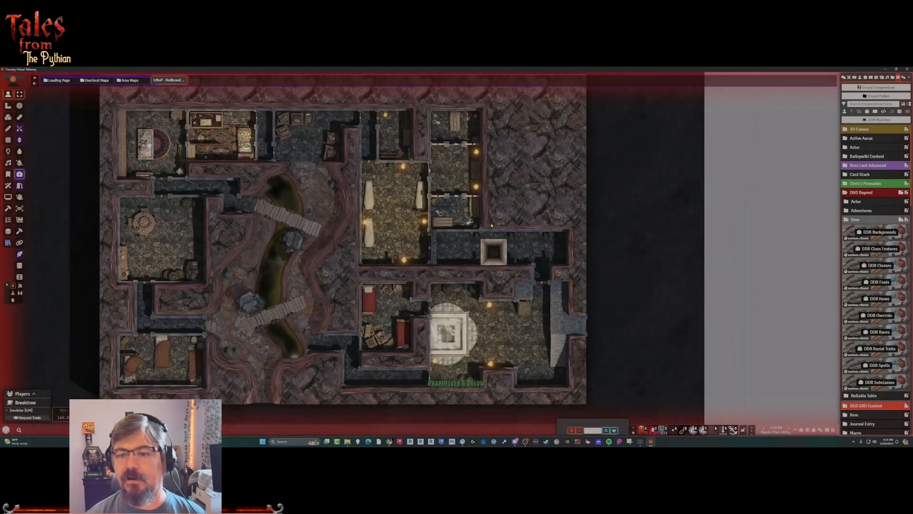
pyautogui.moveTo(533, 252); pyautogui.dragTo(492, 178)
pyautogui.scroll(-8, 470, 225)
pyautogui.moveTo(483, 148); pyautogui.dragTo(511, 214)
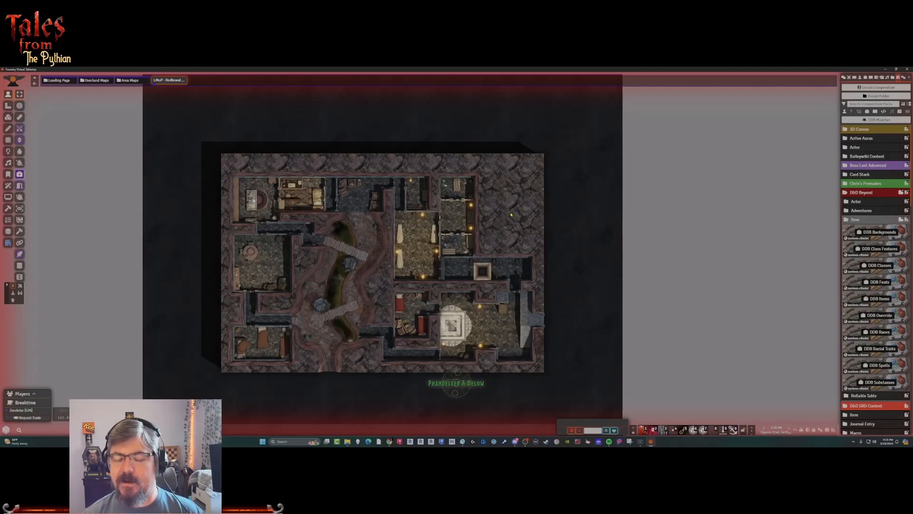
pyautogui.scroll(2, 455, 214)
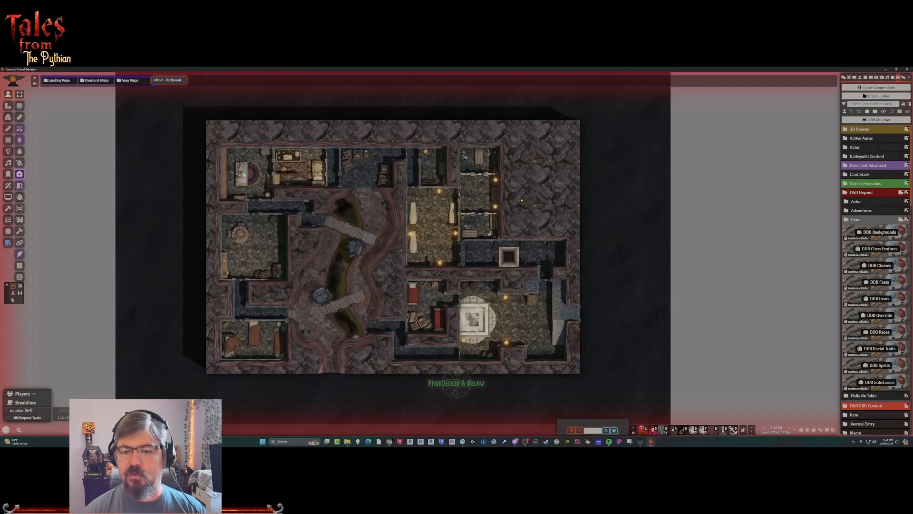
# Examine the cellar with its stone cistern and neighbouring rooms in the southeast part of the Redbrand Hideout map.
pyautogui.scroll(6, 532, 282)
pyautogui.moveTo(567, 369); pyautogui.dragTo(554, 307)
pyautogui.scroll(4, 554, 307)
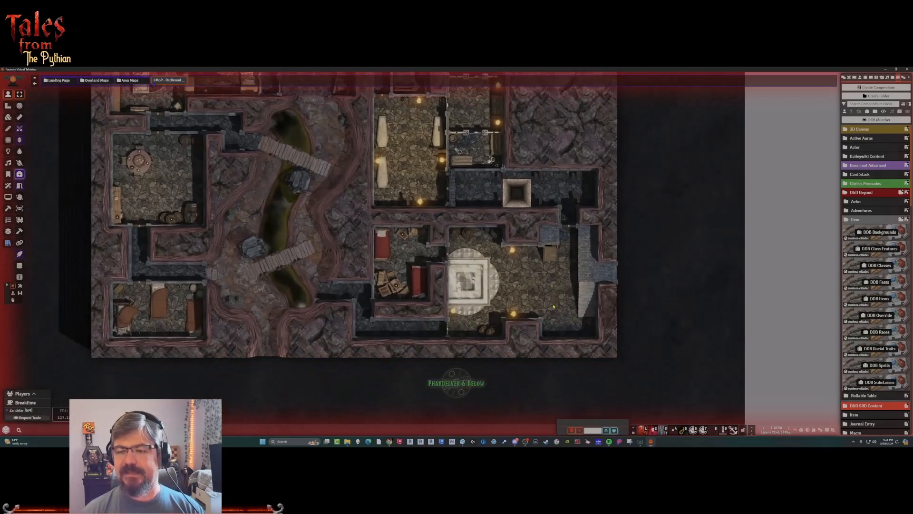
pyautogui.scroll(2, 554, 307)
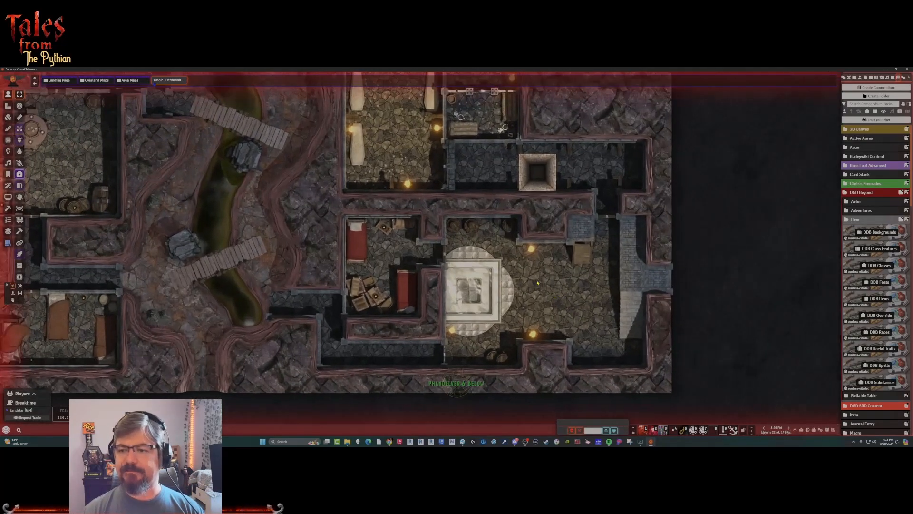
pyautogui.scroll(2, 470, 264)
pyautogui.scroll(1, 474, 261)
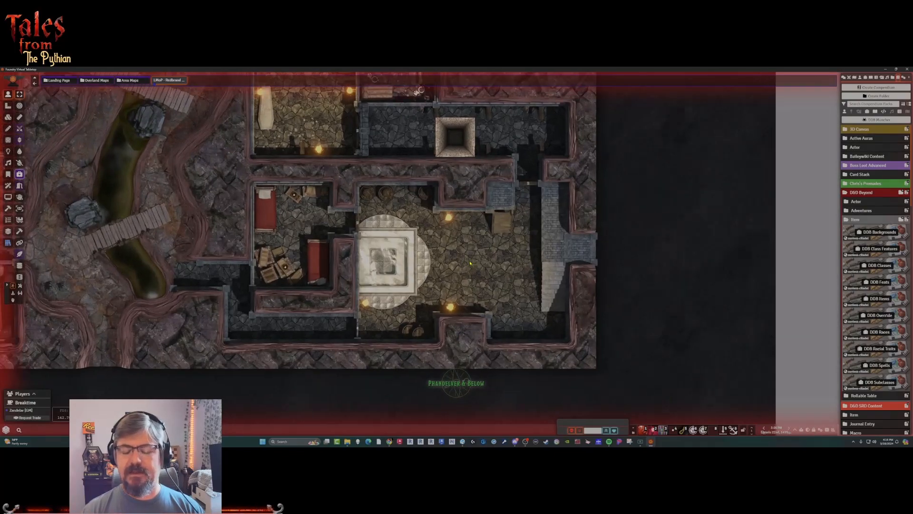
pyautogui.moveTo(477, 257); pyautogui.dragTo(479, 273)
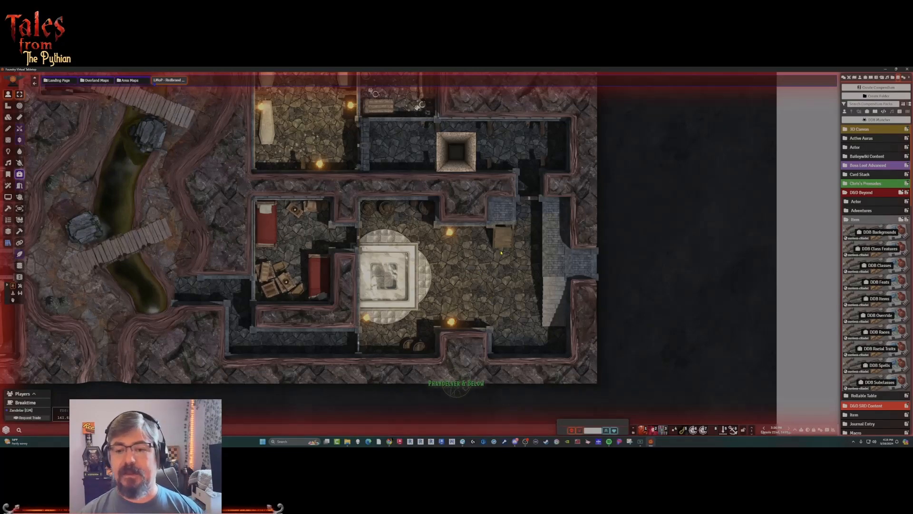
pyautogui.scroll(3, 501, 252)
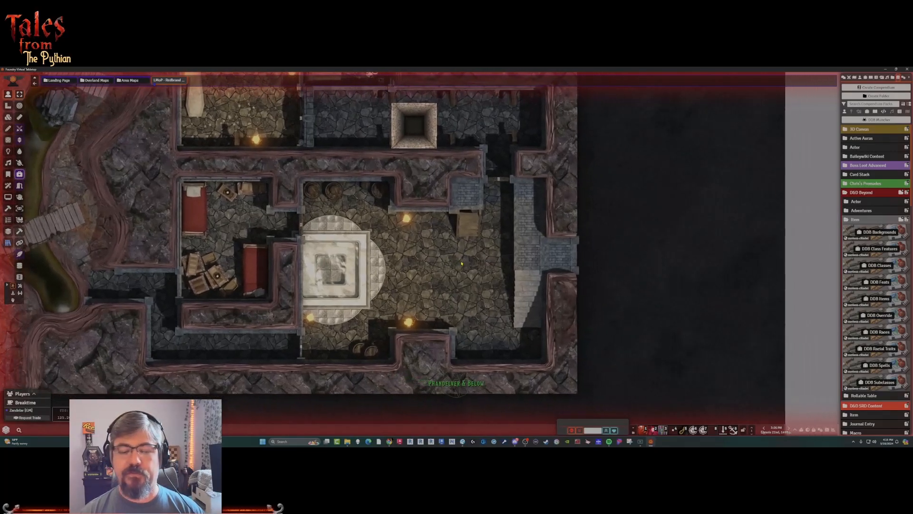
pyautogui.moveTo(462, 263); pyautogui.dragTo(469, 272)
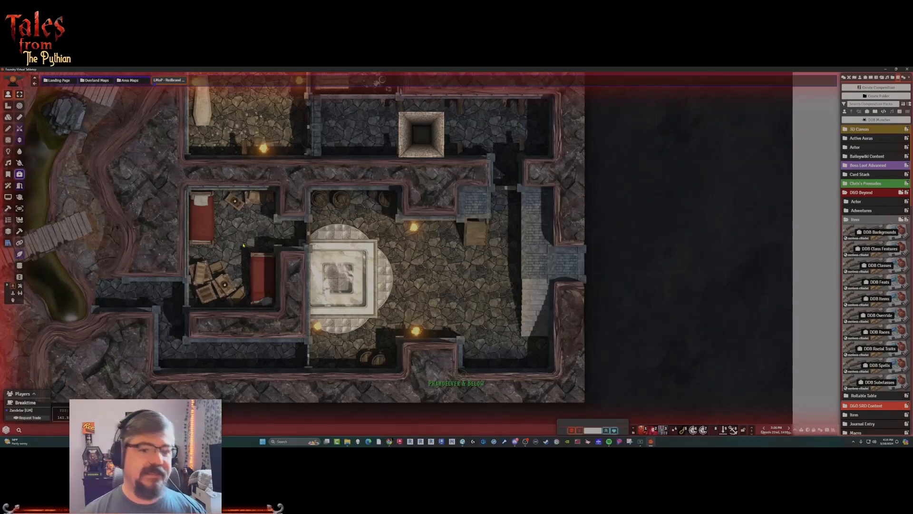
# Open the Chapter 2: Trouble in Phandalin journal, move it off the cellar, and bring up the Redbrand Hideout's R1: Cellar section.
pyautogui.click(871, 77)
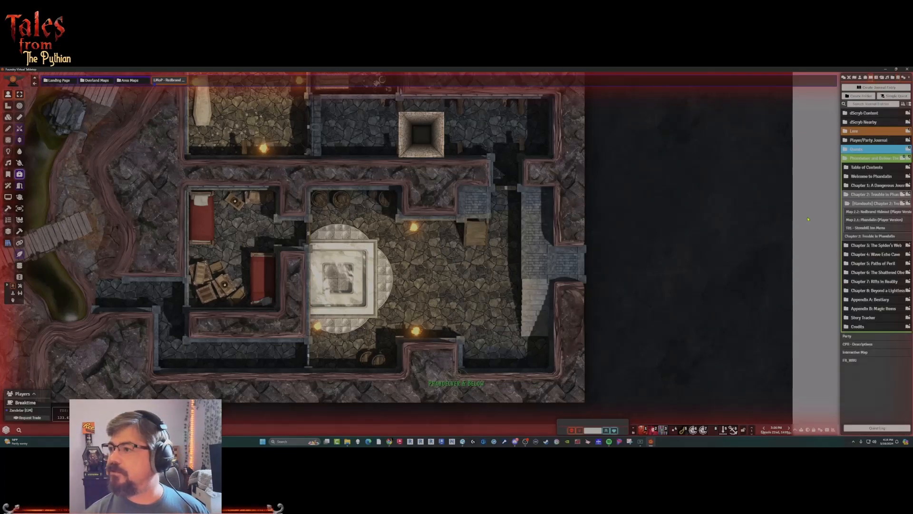
pyautogui.click(874, 237)
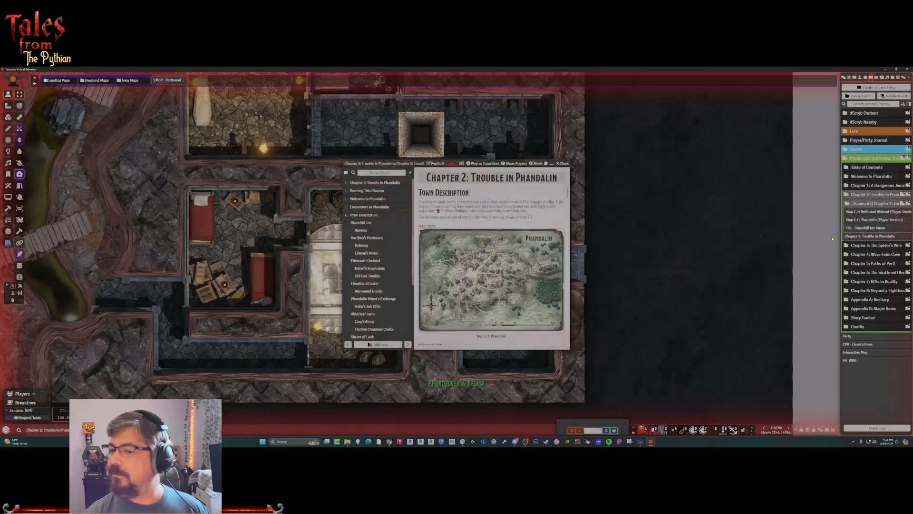
pyautogui.moveTo(407, 163); pyautogui.dragTo(66, 96)
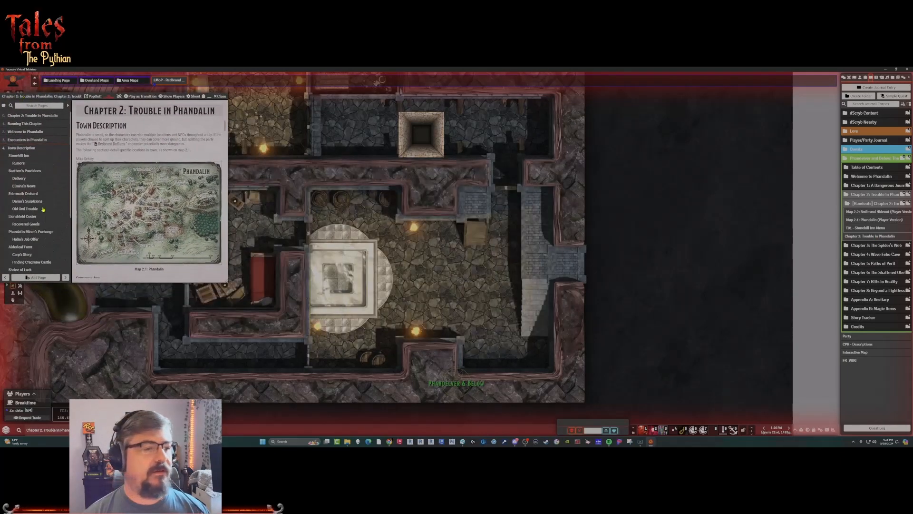
pyautogui.scroll(-3, 33, 186)
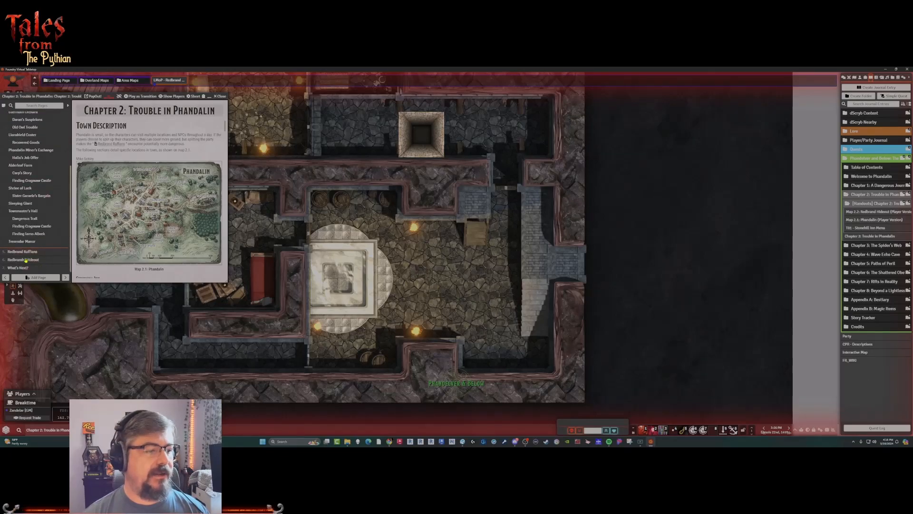
pyautogui.click(23, 260)
pyautogui.click(23, 175)
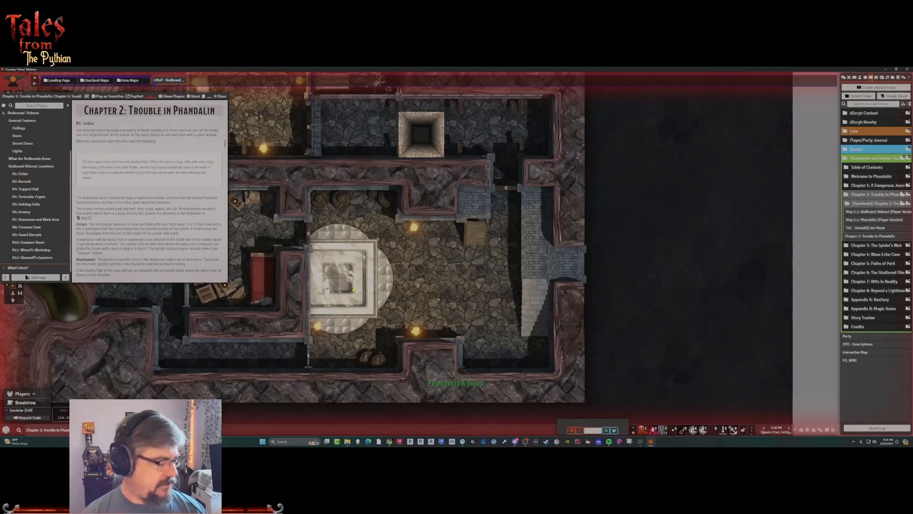
# Create a new Non-Player Character actor named Waterproof Satchel.
pyautogui.click(861, 79)
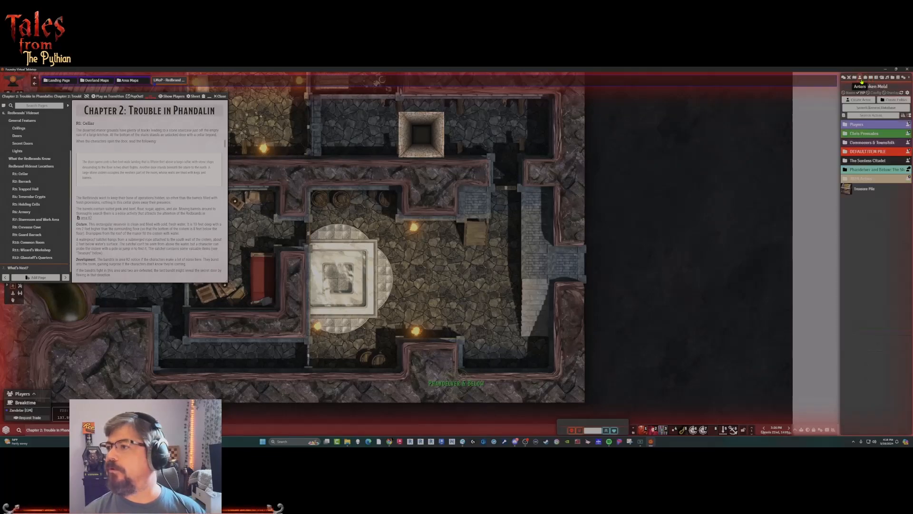
pyautogui.click(859, 100)
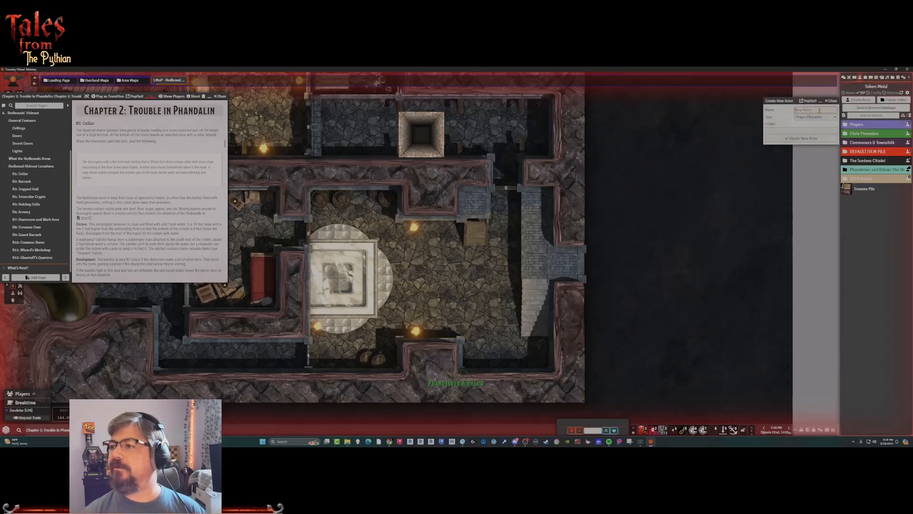
pyautogui.write('Wall')
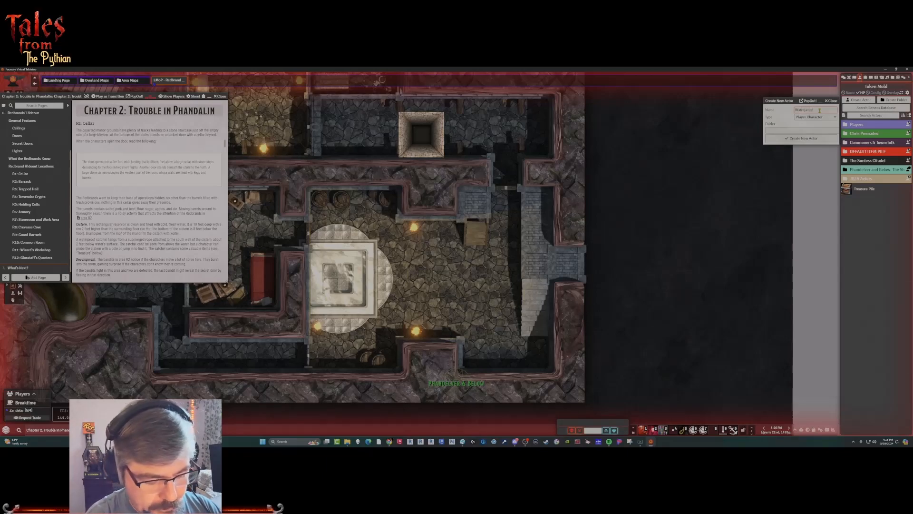
pyautogui.write('rproof Satchel')
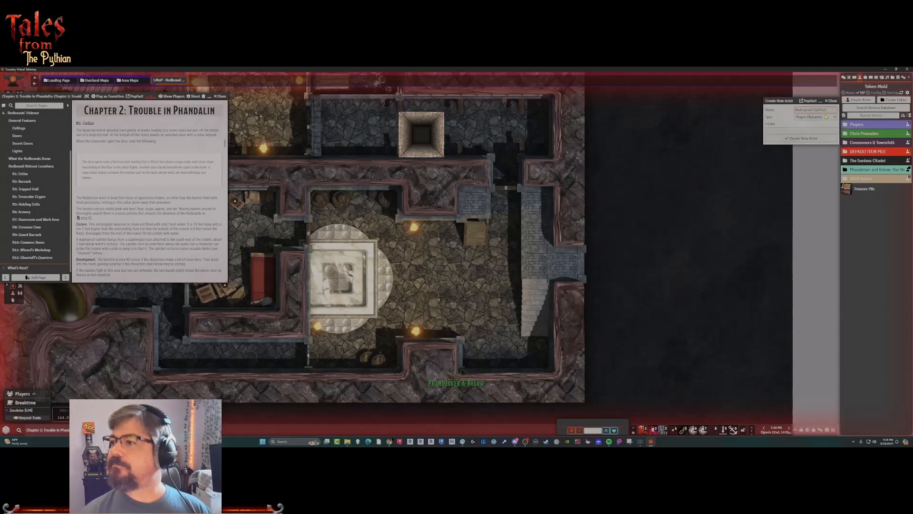
pyautogui.click(826, 116)
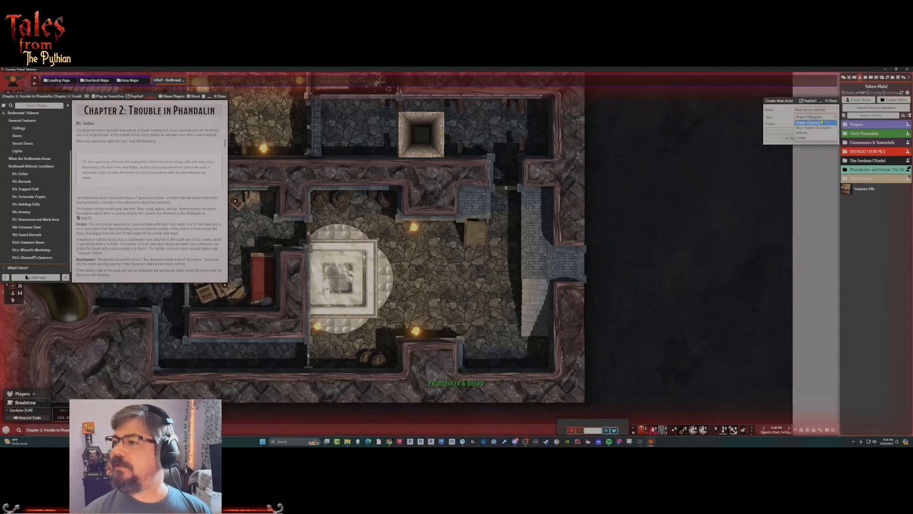
pyautogui.click(814, 127)
pyautogui.click(793, 139)
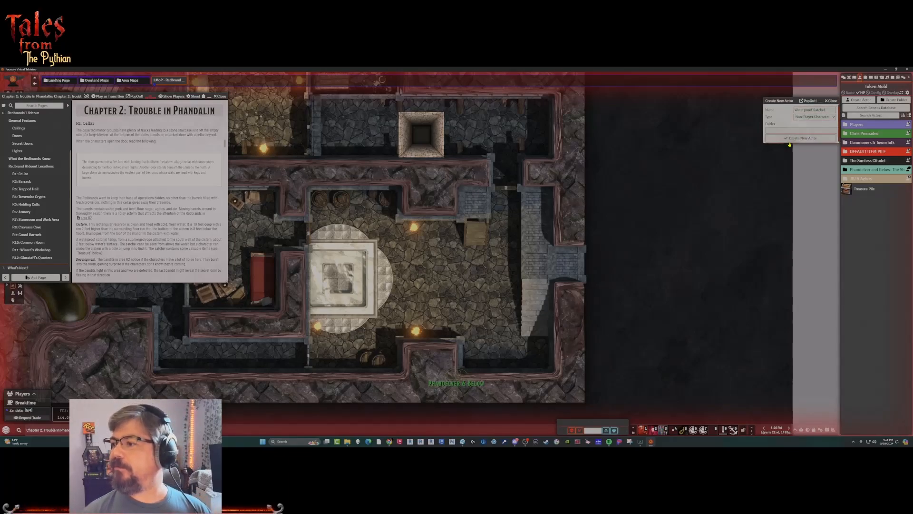
# Open the image browser for the Waterproof Satchel's portrait, search for "bag" and look through the matching images.
pyautogui.click(338, 200)
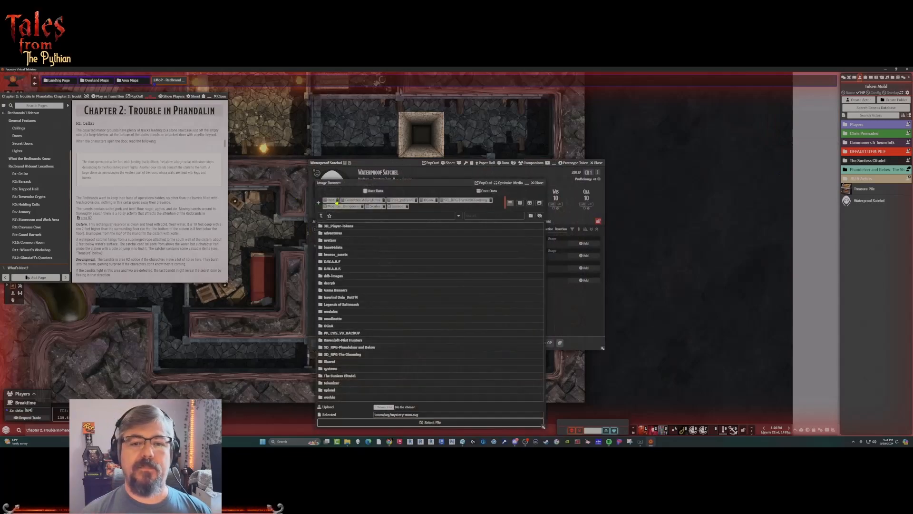
pyautogui.click(490, 191)
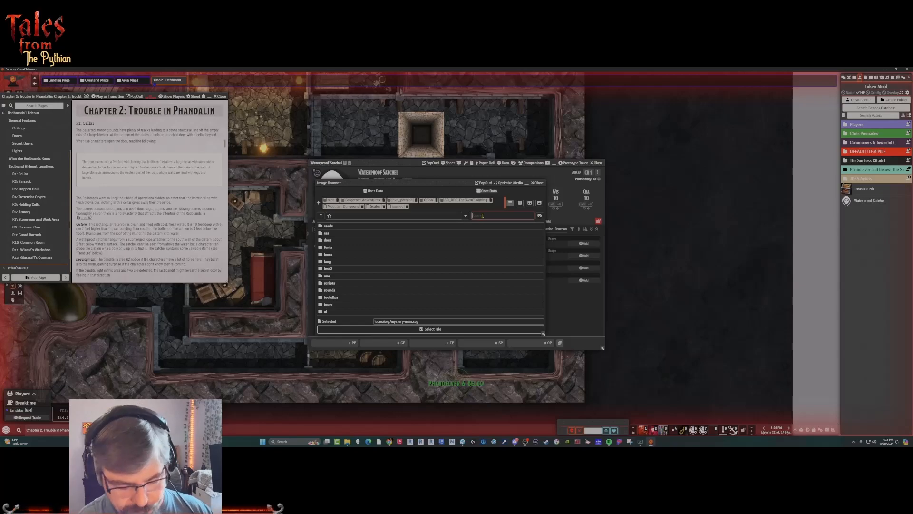
pyautogui.write('bag')
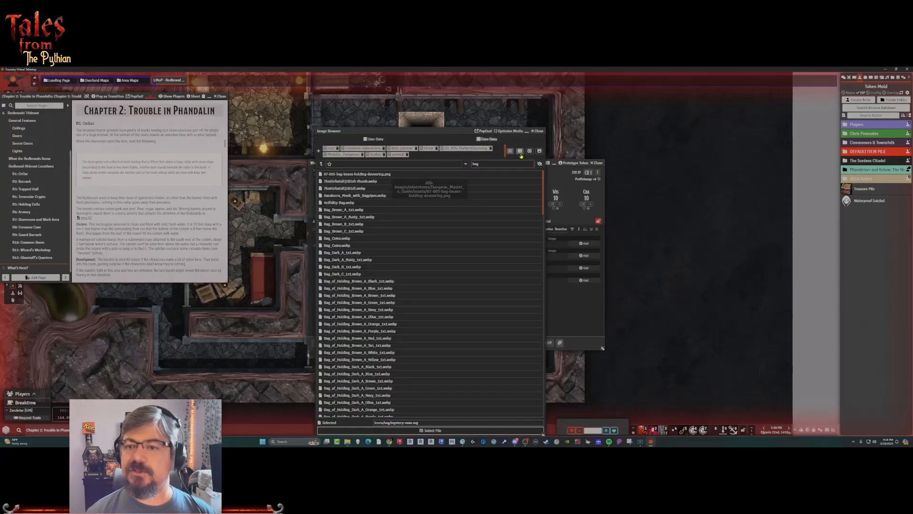
pyautogui.scroll(-2, 471, 267)
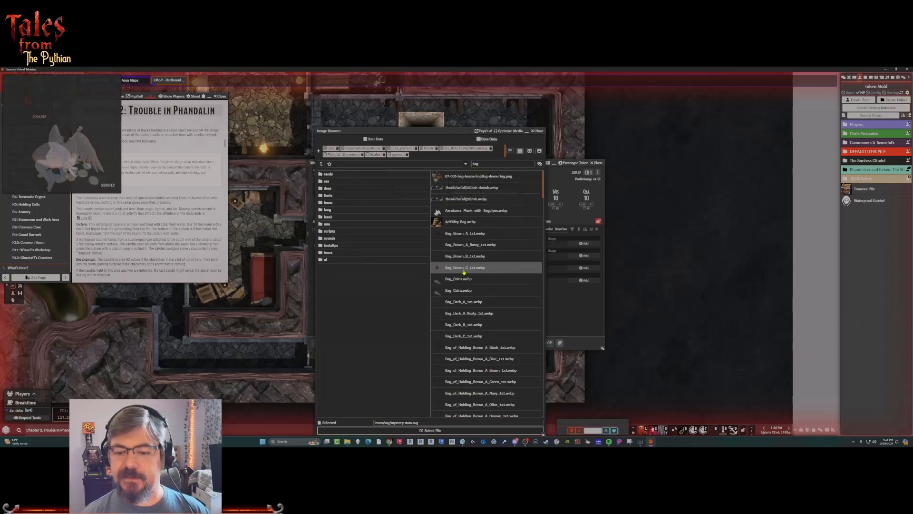
pyautogui.scroll(-4, 464, 272)
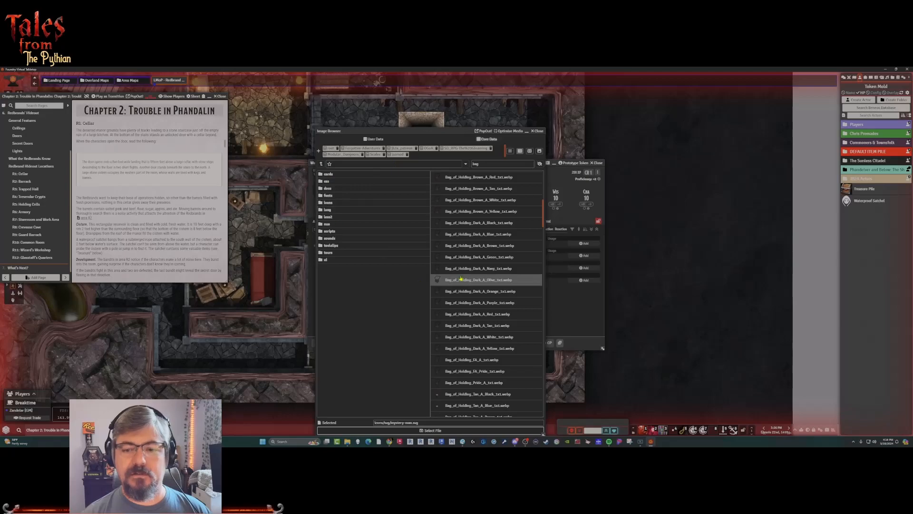
pyautogui.scroll(-3, 465, 273)
pyautogui.scroll(-6, 476, 272)
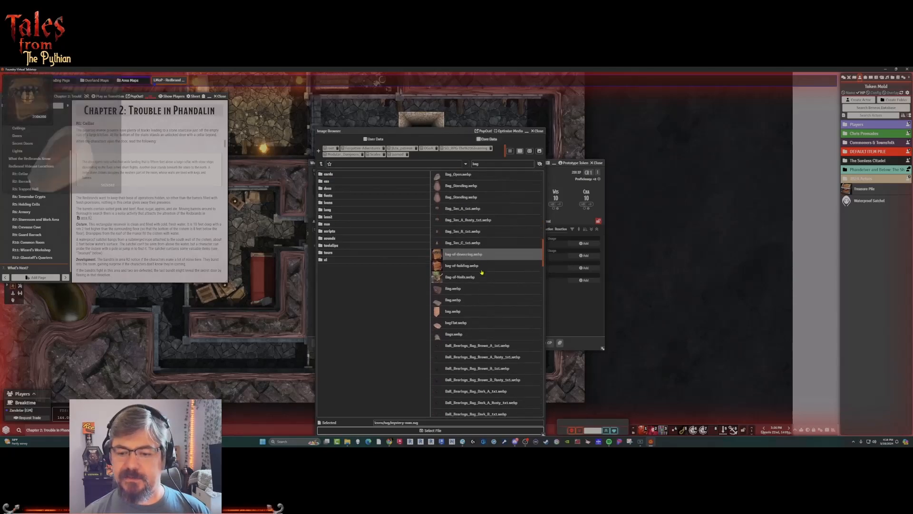
pyautogui.scroll(-8, 513, 271)
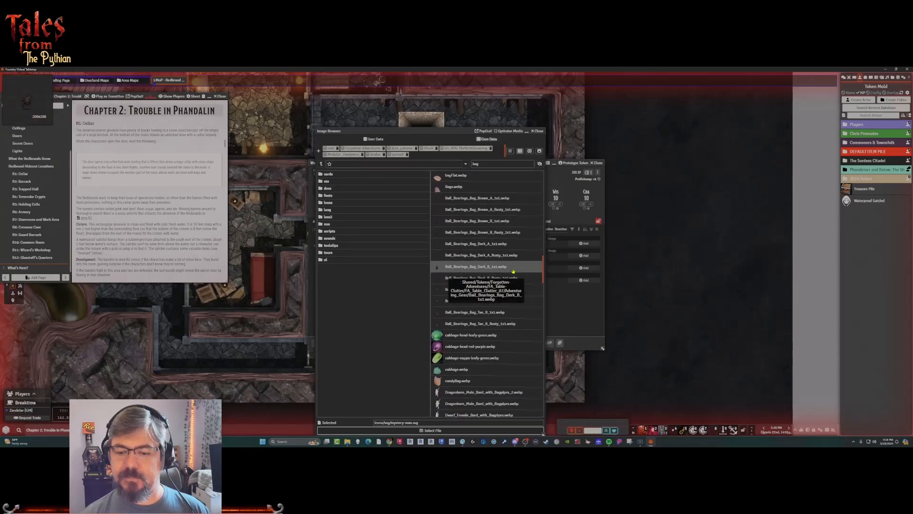
pyautogui.scroll(-5, 514, 271)
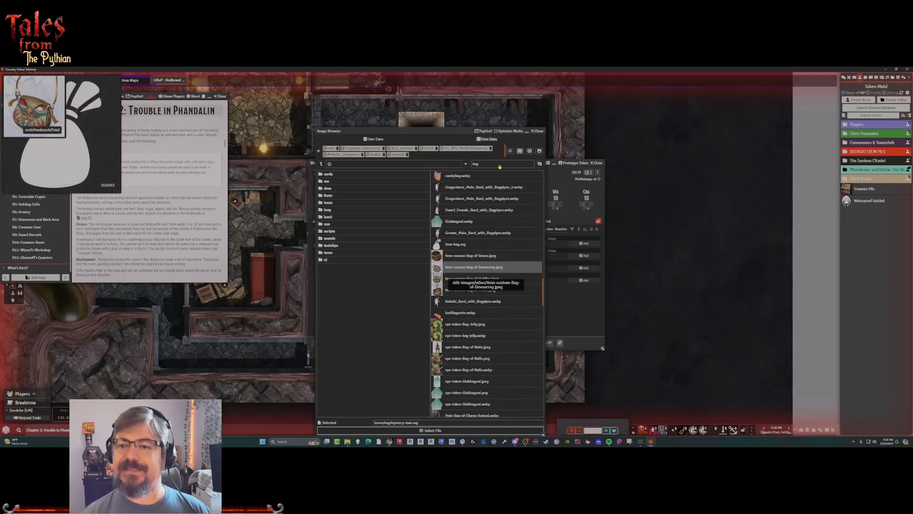
# Search the images for "sack" instead and set Sack_Black_H1_1x1.png as the Waterproof Satchel's portrait.
pyautogui.press('BackSpace')
pyautogui.press('BackSpace')
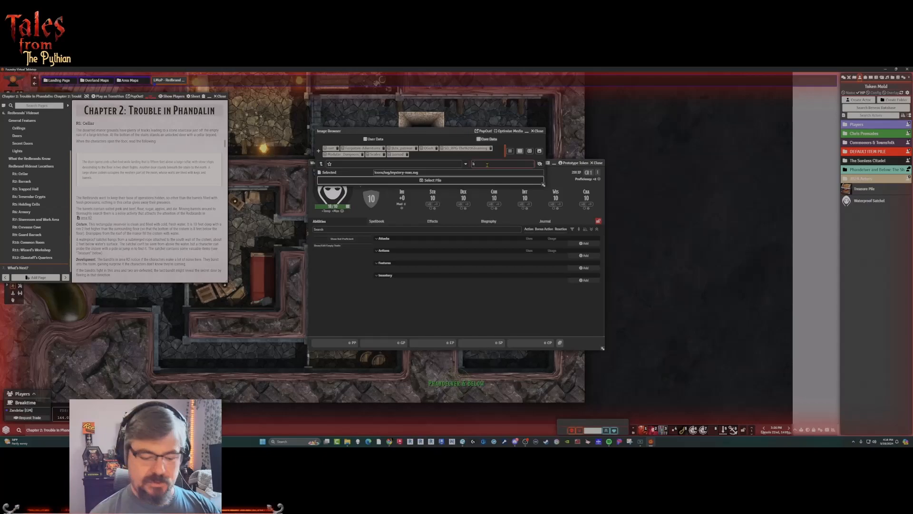
pyautogui.press('BackSpace')
pyautogui.write('sack')
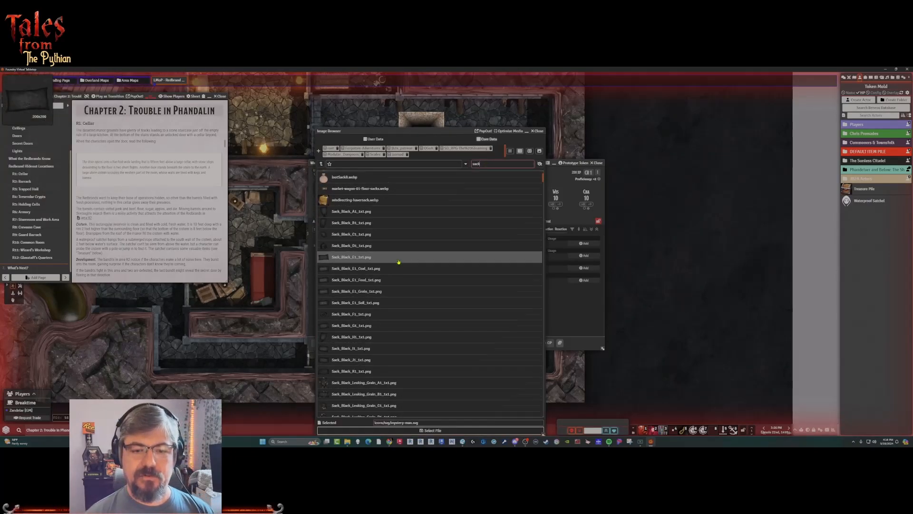
pyautogui.scroll(-3, 399, 261)
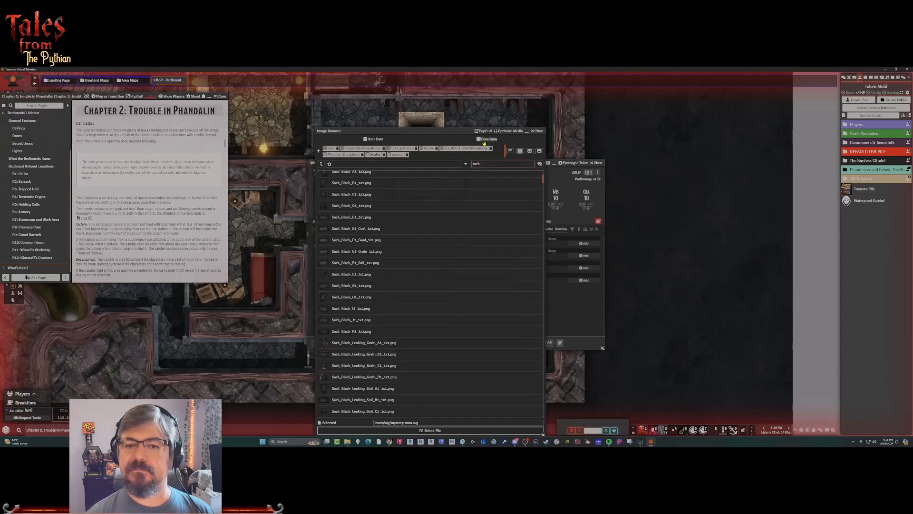
pyautogui.scroll(-5, 380, 288)
pyautogui.scroll(-10, 380, 288)
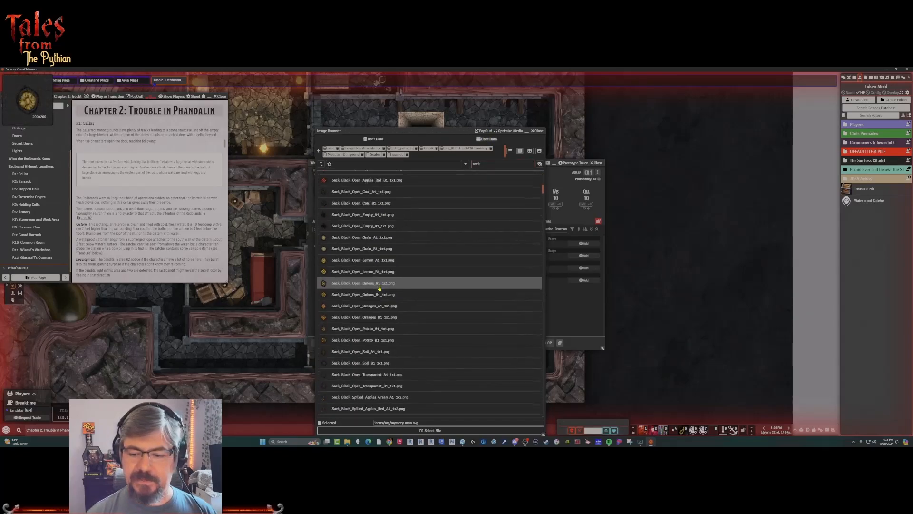
pyautogui.scroll(10, 379, 288)
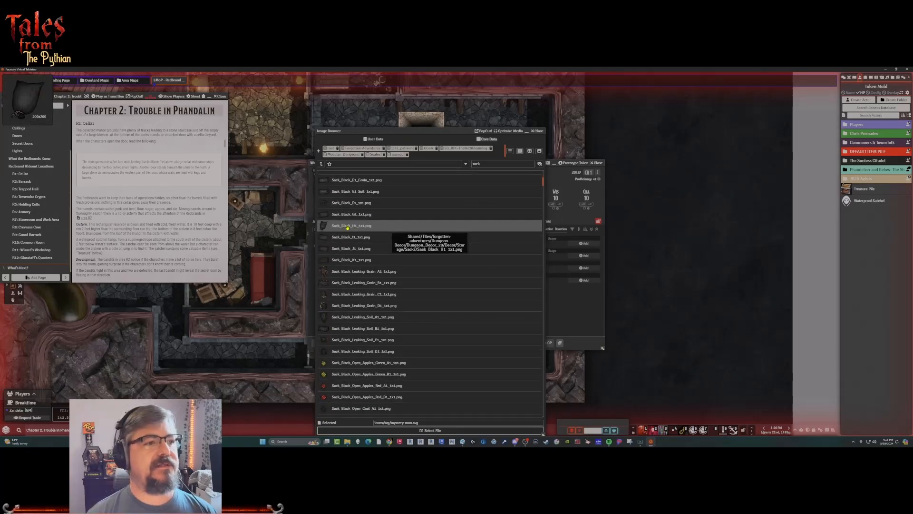
pyautogui.click(366, 396)
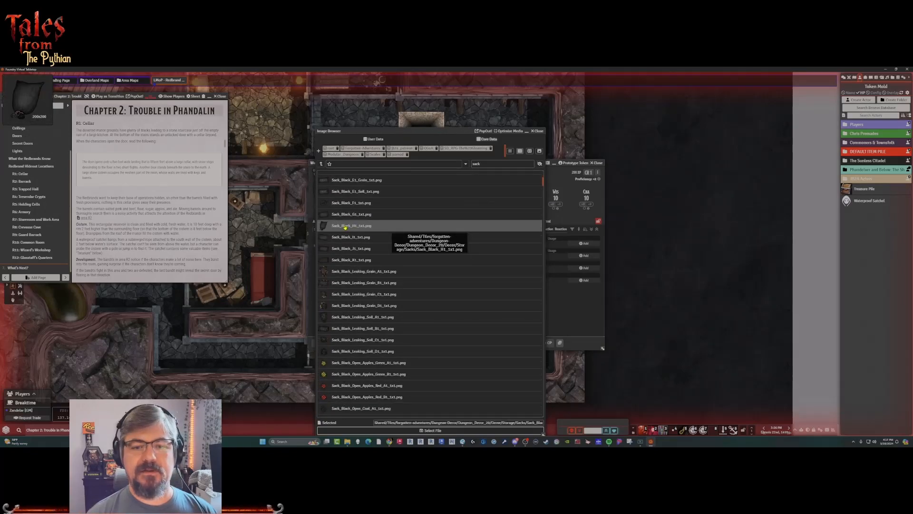
pyautogui.click(473, 431)
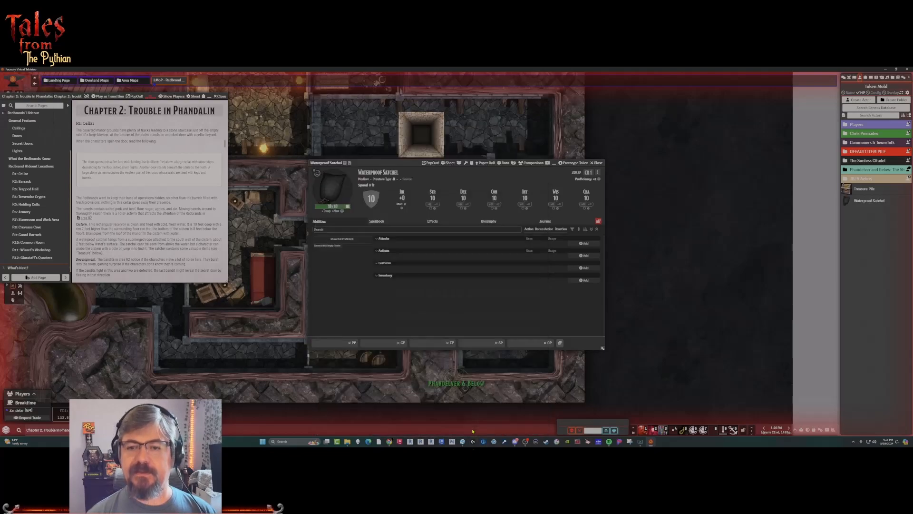
pyautogui.rightClick(336, 192)
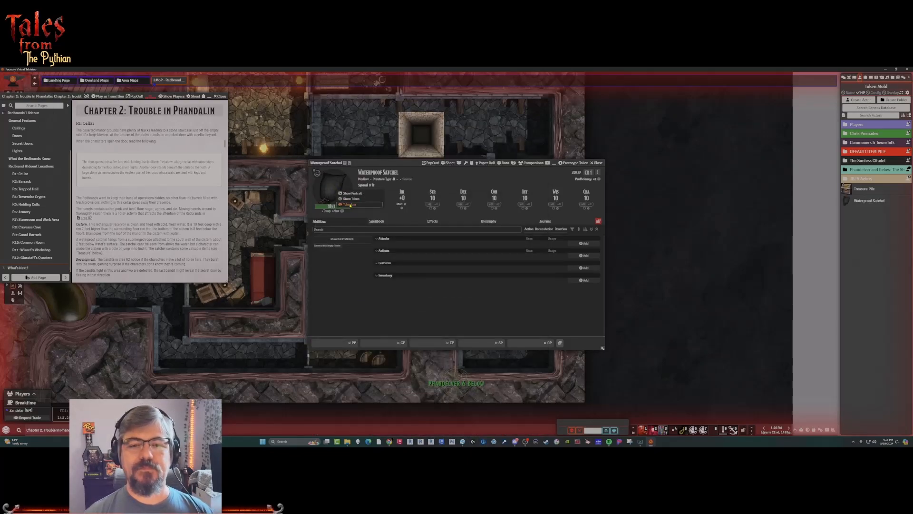
pyautogui.rightClick(341, 184)
pyautogui.click(330, 193)
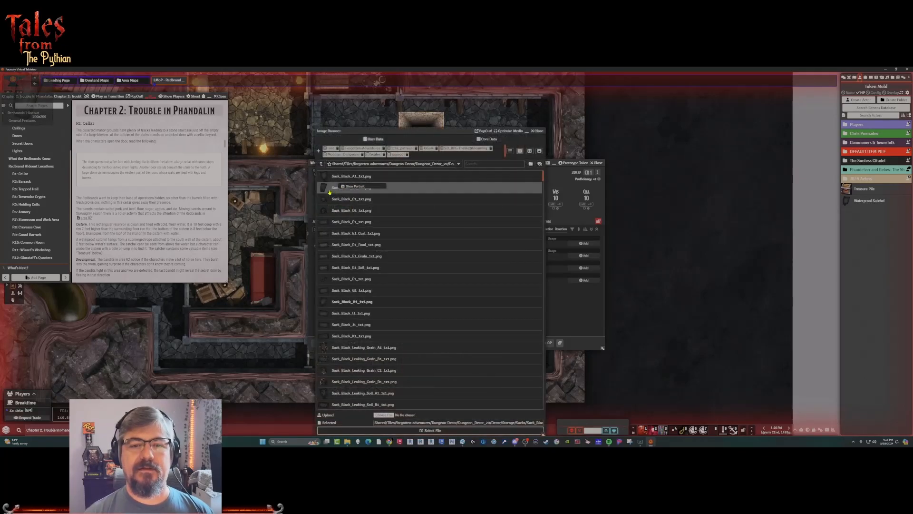
pyautogui.click(540, 131)
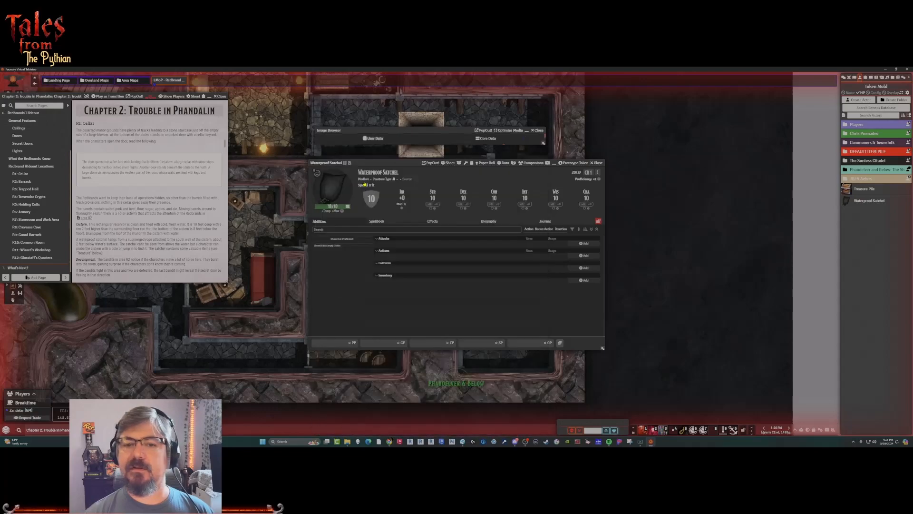
# Copy the Waterproof Satchel's portrait file path and set it as the image path in its prototype token's appearance.
pyautogui.click(333, 190)
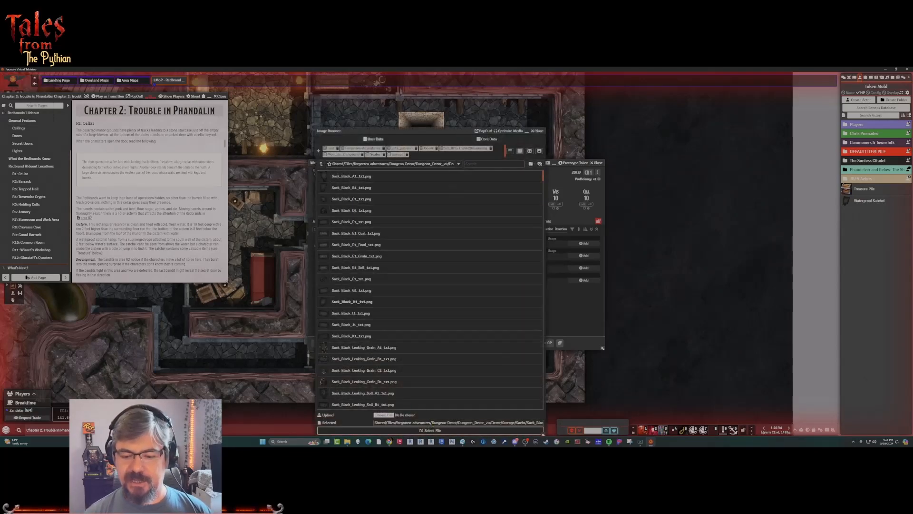
pyautogui.tripleClick(433, 423)
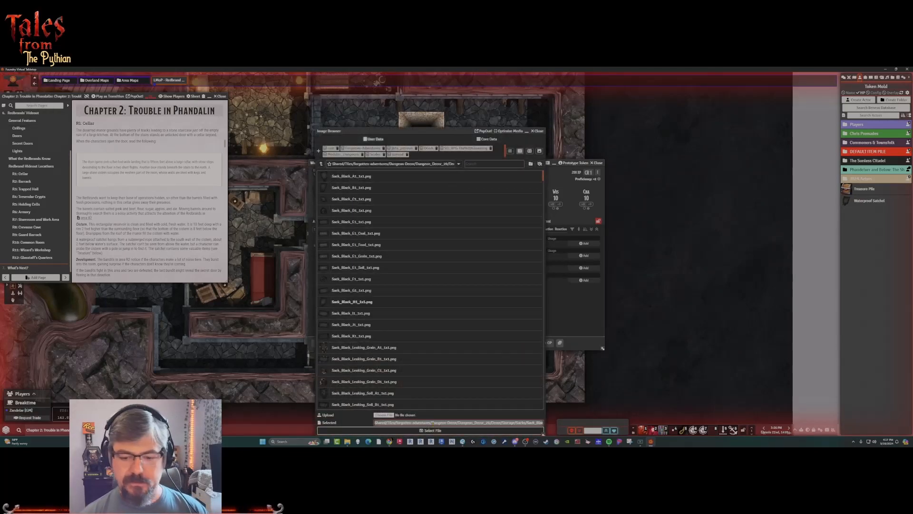
pyautogui.click(538, 131)
pyautogui.click(574, 163)
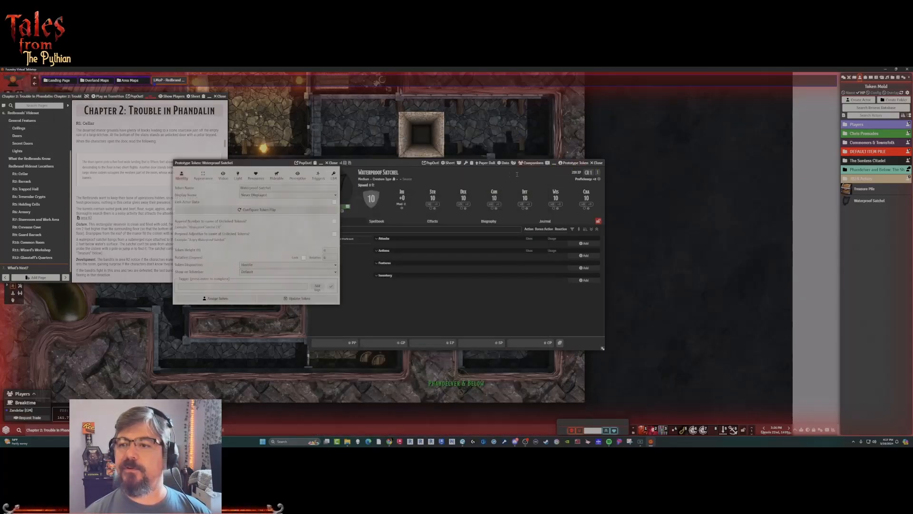
pyautogui.click(203, 175)
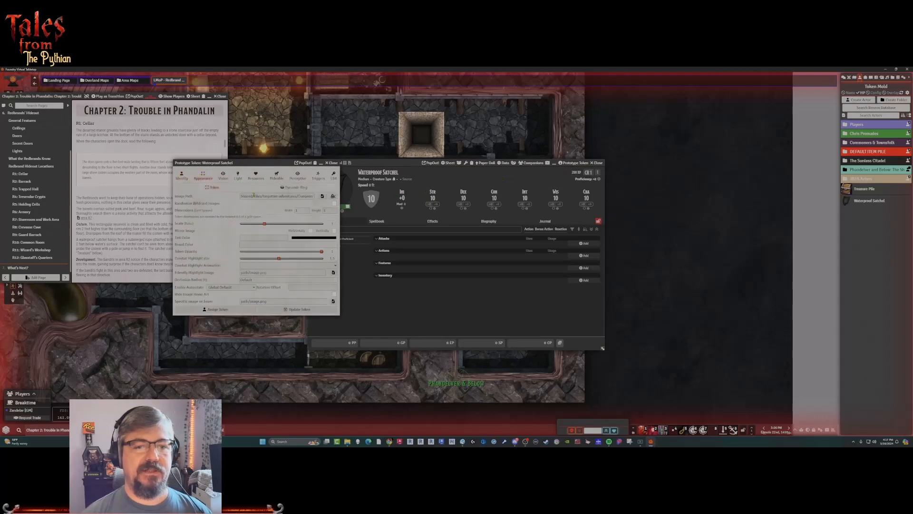
pyautogui.hotkey('ctrl', 'a')
pyautogui.hotkey('ctrl', 'v')
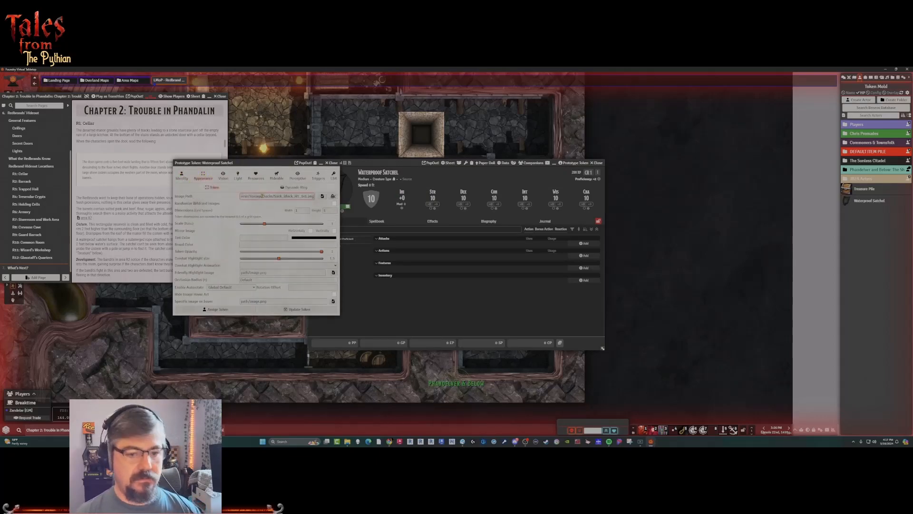
pyautogui.press('Return')
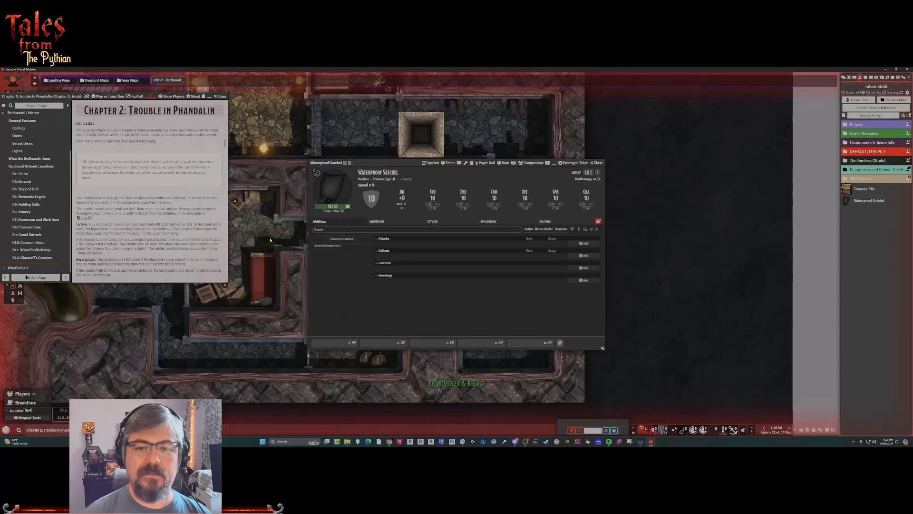
# Enable the Waterproof Satchel as an item pile, split its items by item type, and review the remaining main settings.
pyautogui.click(460, 164)
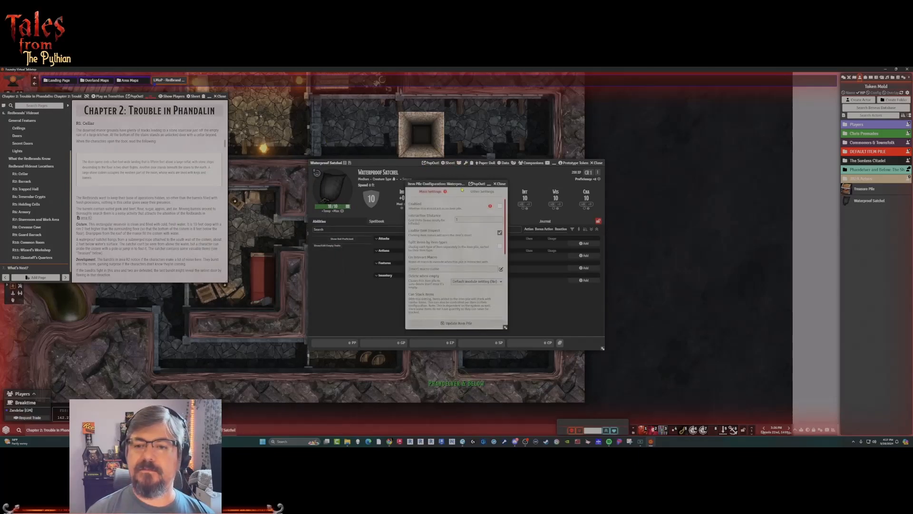
pyautogui.click(500, 206)
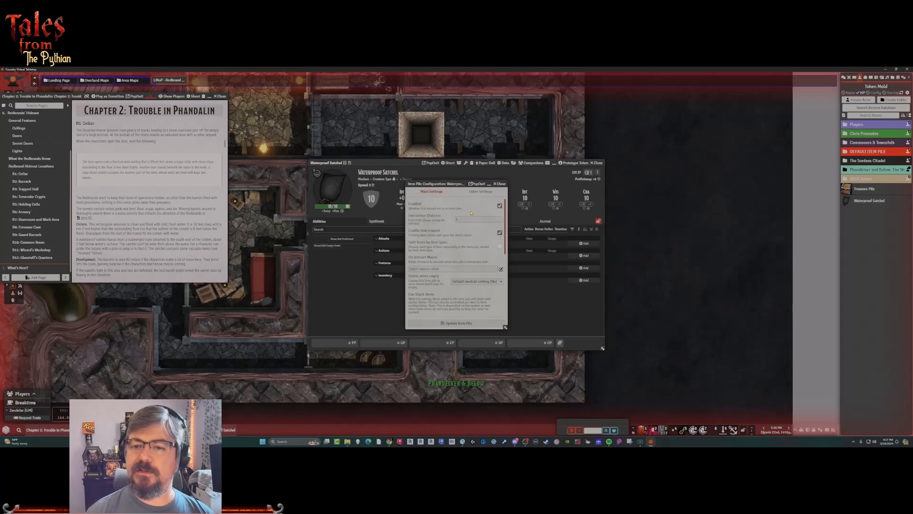
pyautogui.click(500, 246)
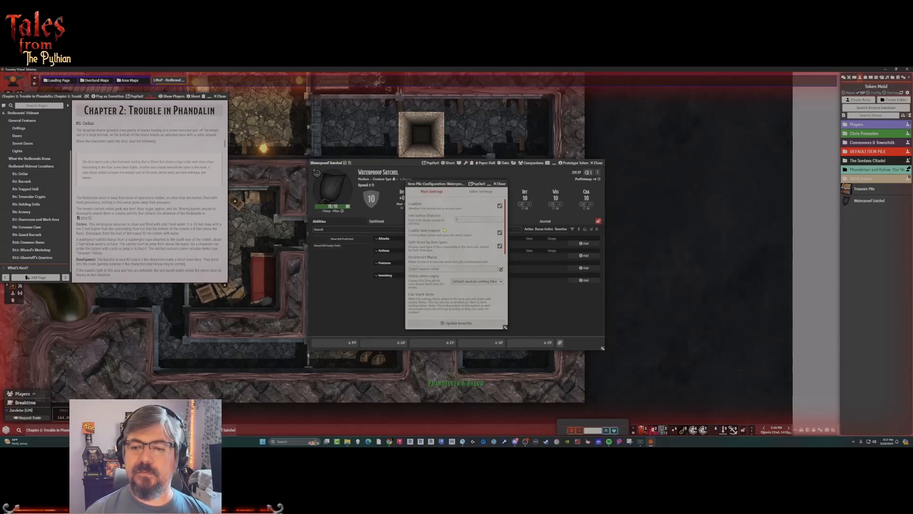
pyautogui.scroll(-4, 426, 289)
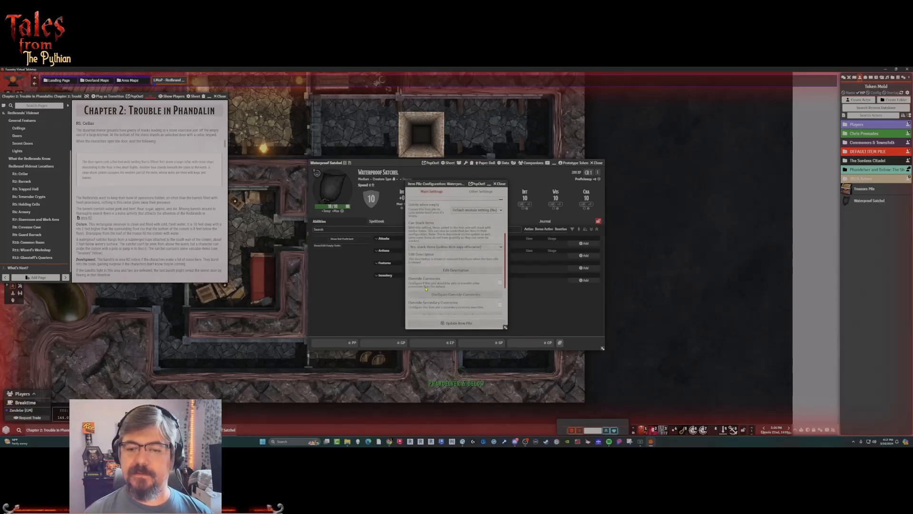
pyautogui.scroll(-2, 426, 289)
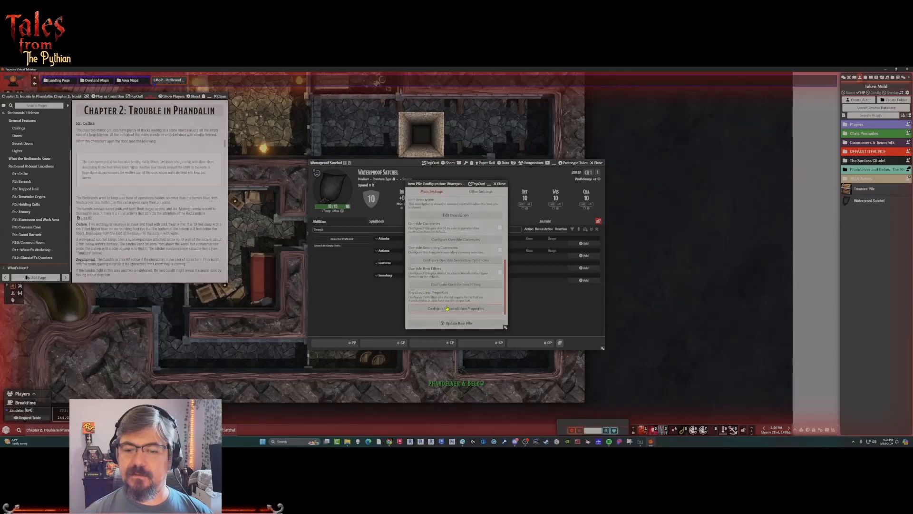
# In the pile's sharing settings, enable item sharing and splitting only with active players, and update the item pile.
pyautogui.click(476, 192)
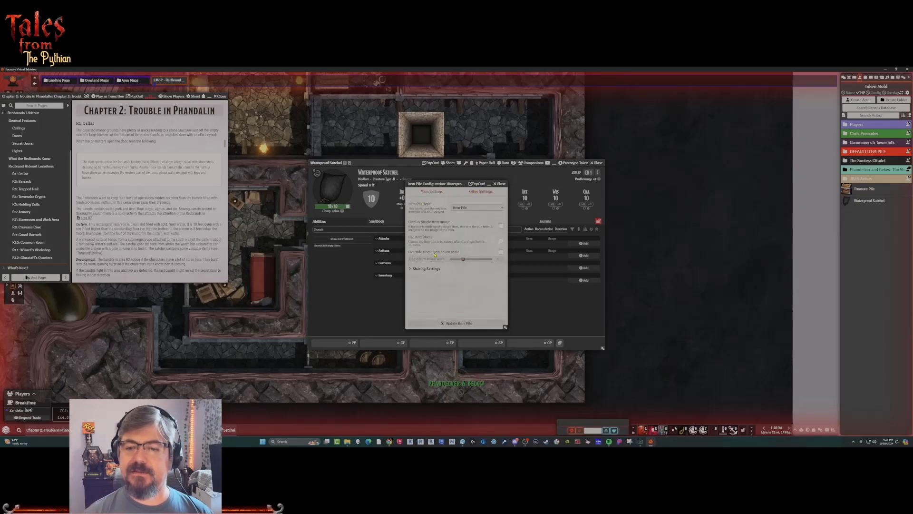
pyautogui.click(410, 269)
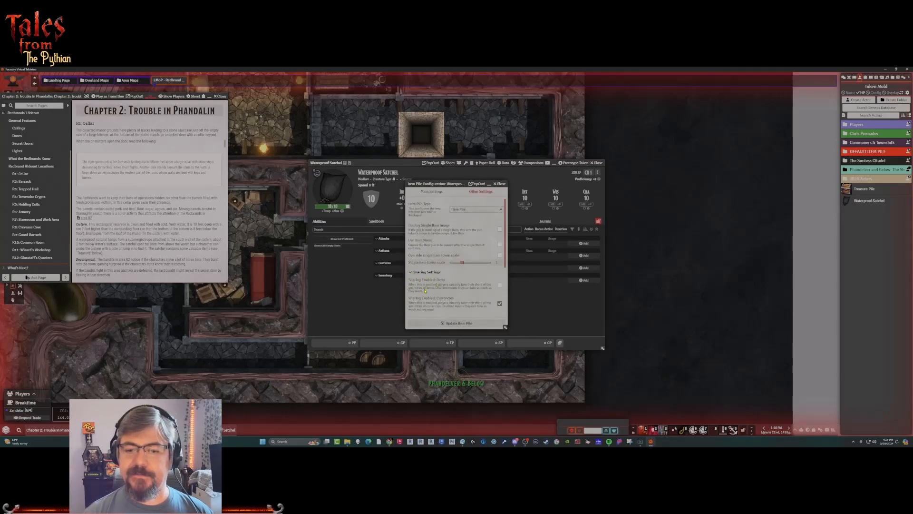
pyautogui.scroll(-2, 426, 269)
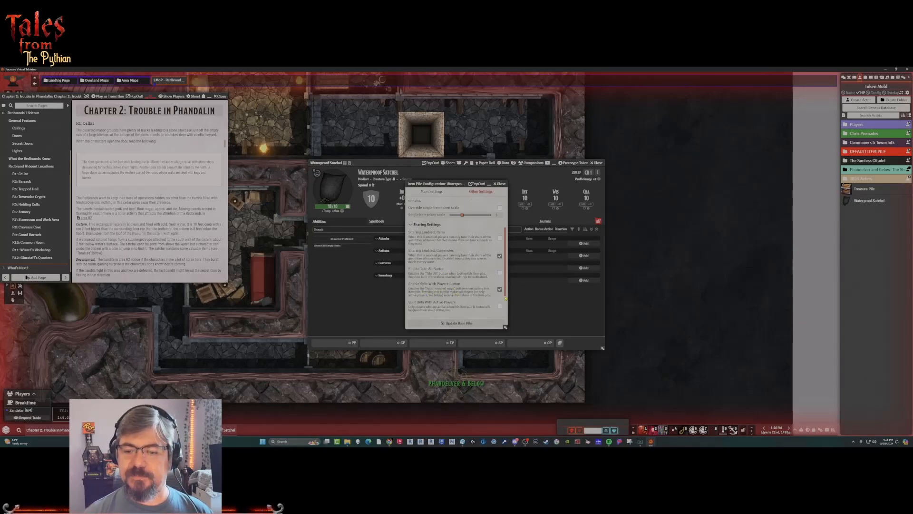
pyautogui.scroll(-1, 442, 300)
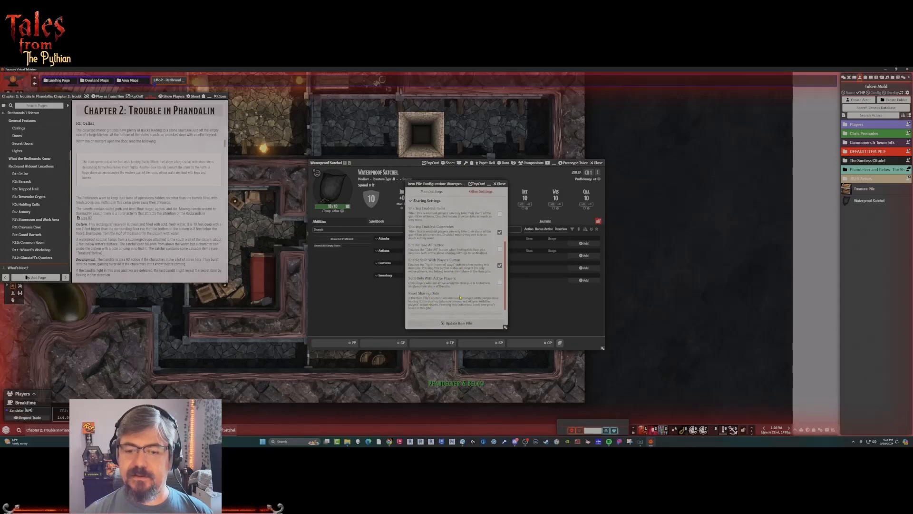
pyautogui.click(500, 283)
pyautogui.scroll(-1, 433, 265)
pyautogui.scroll(3, 433, 265)
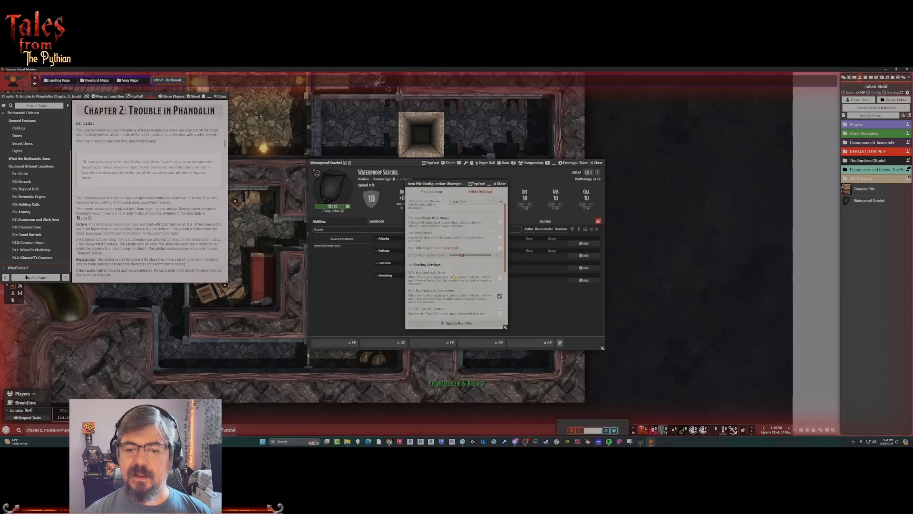
pyautogui.click(500, 278)
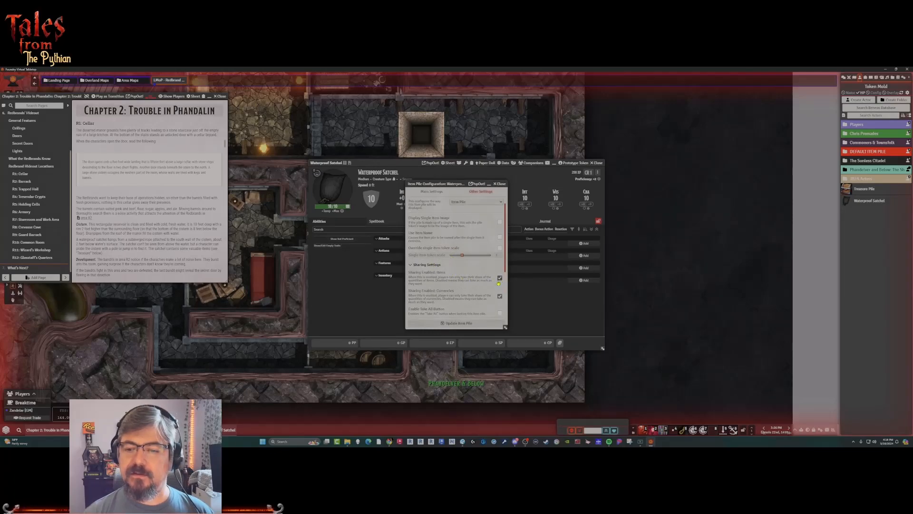
pyautogui.scroll(1, 469, 244)
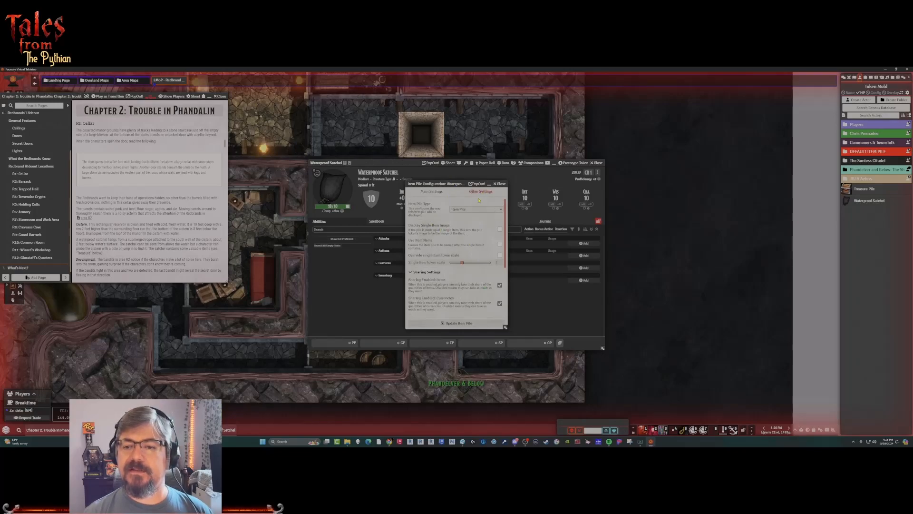
pyautogui.click(459, 323)
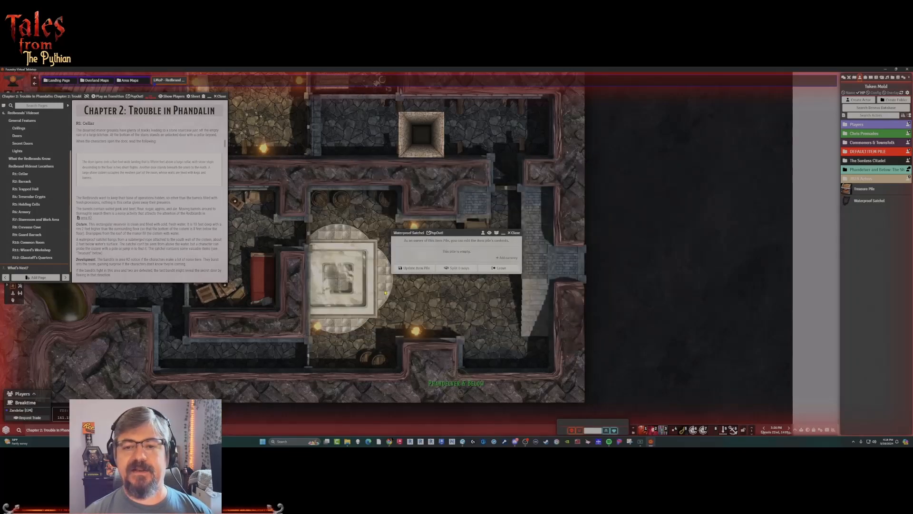
# Move the Waterproof Satchel's pile window clear of the cellar map and bring up the cellar's Treasure paragraph in the journal.
pyautogui.moveTo(460, 233); pyautogui.dragTo(363, 177)
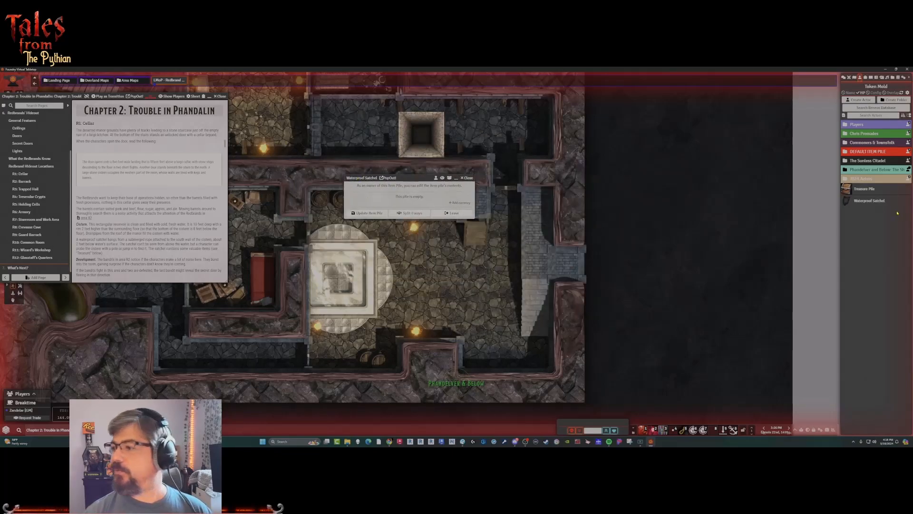
pyautogui.click(867, 201)
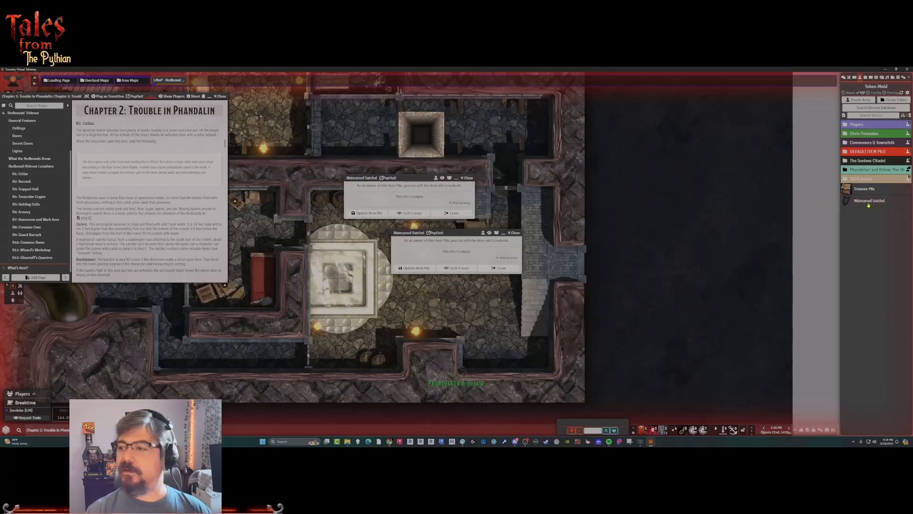
pyautogui.click(516, 233)
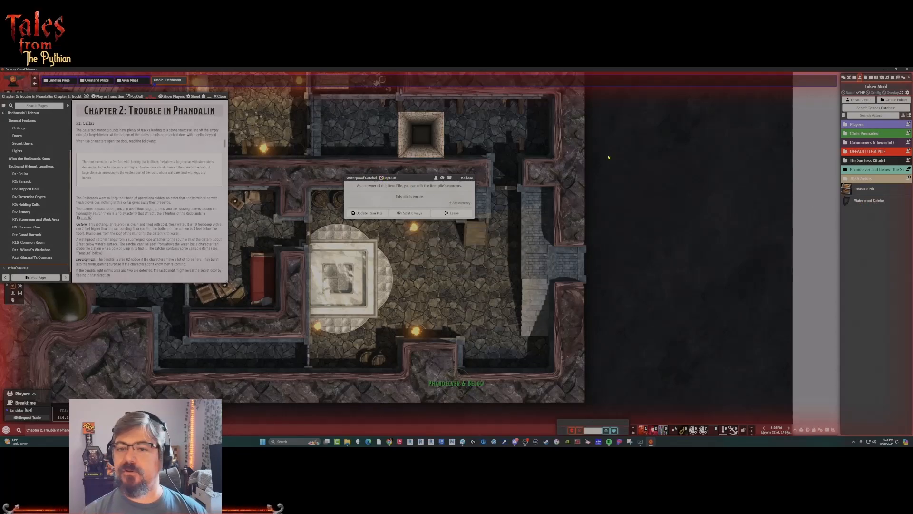
pyautogui.moveTo(356, 177); pyautogui.dragTo(616, 139)
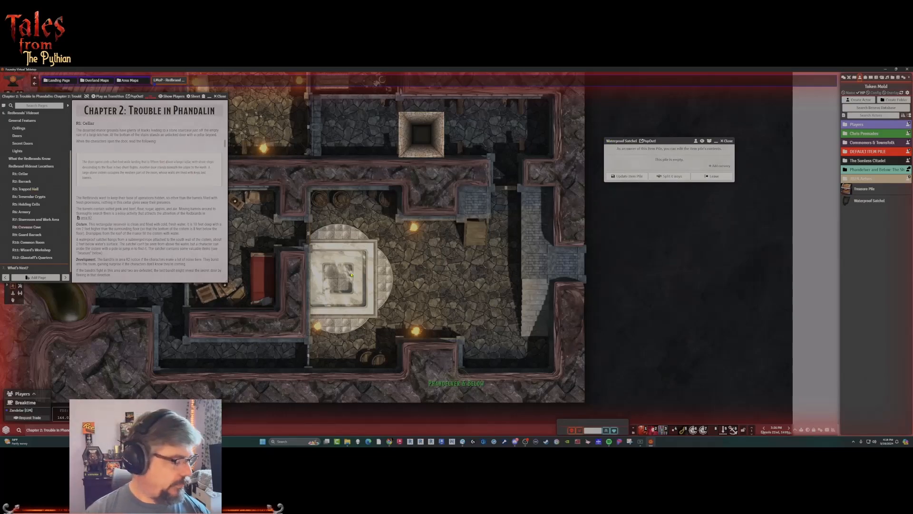
pyautogui.scroll(-3, 121, 213)
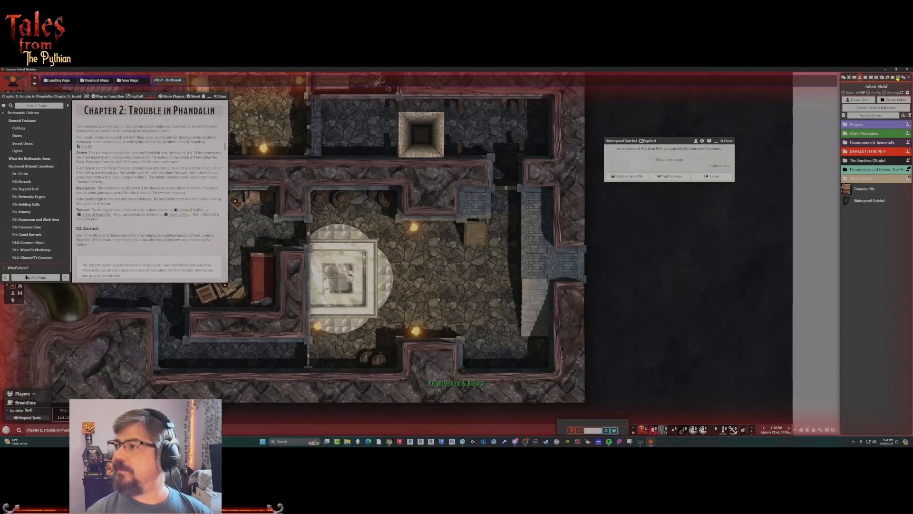
# Open the DDB Items compendium from the Item folder of the D&D Beyond compendiums.
pyautogui.click(898, 77)
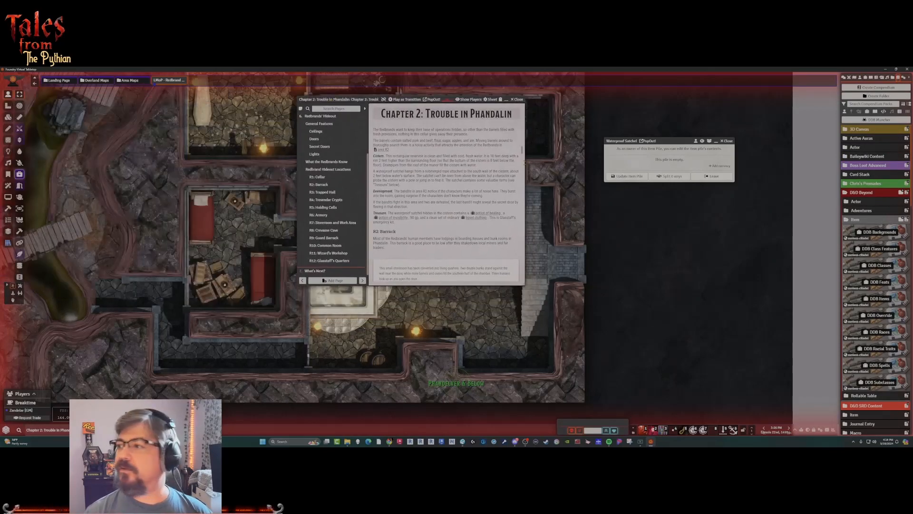
pyautogui.click(862, 192)
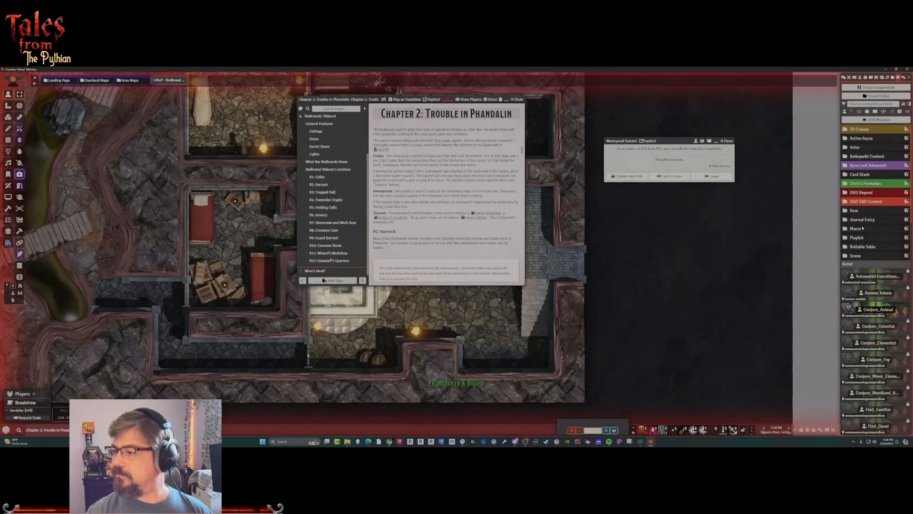
pyautogui.click(854, 212)
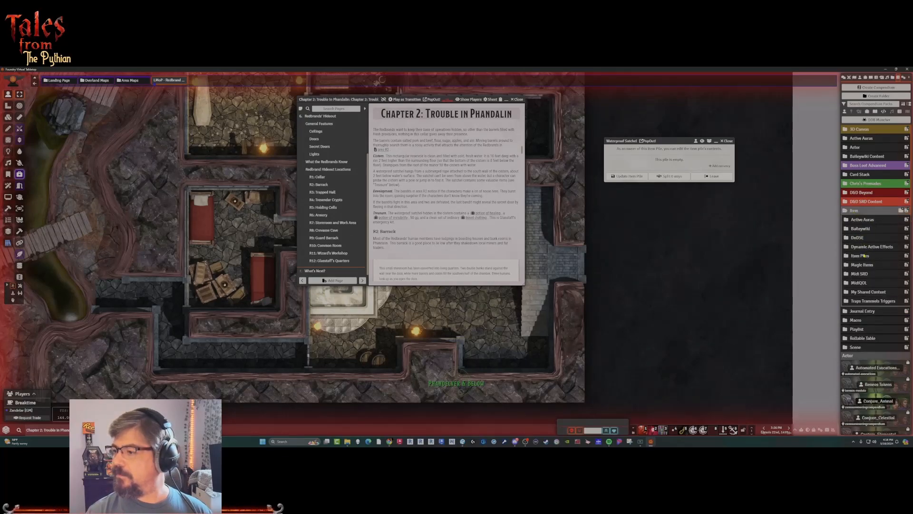
pyautogui.click(854, 211)
pyautogui.click(858, 192)
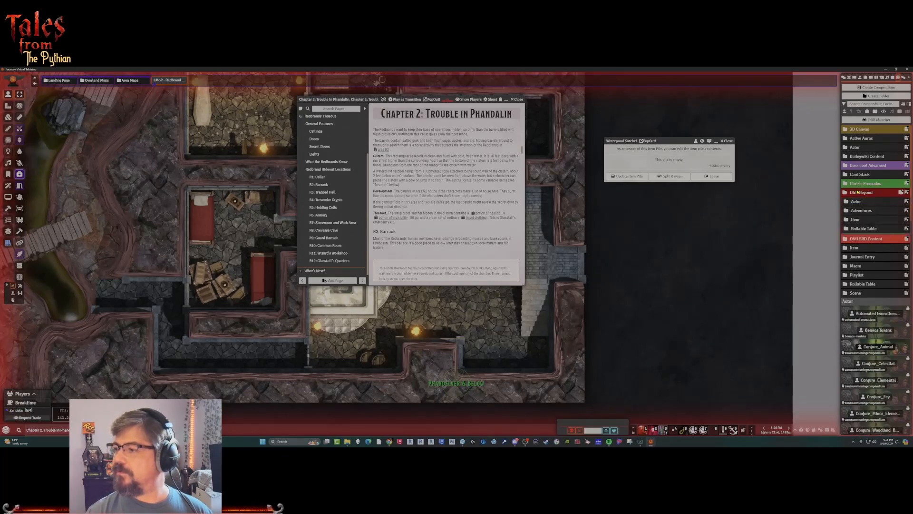
pyautogui.click(856, 219)
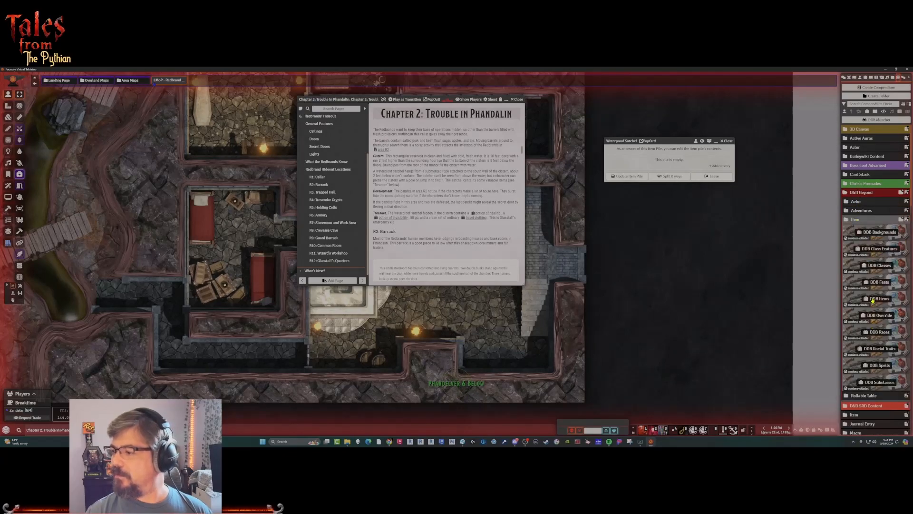
pyautogui.click(880, 299)
# Search the DDB Items for "potion" and add a Potion of Healing and a Potion of Invisibility to the Waterproof Satchel.
pyautogui.moveTo(74, 130); pyautogui.dragTo(45, 131)
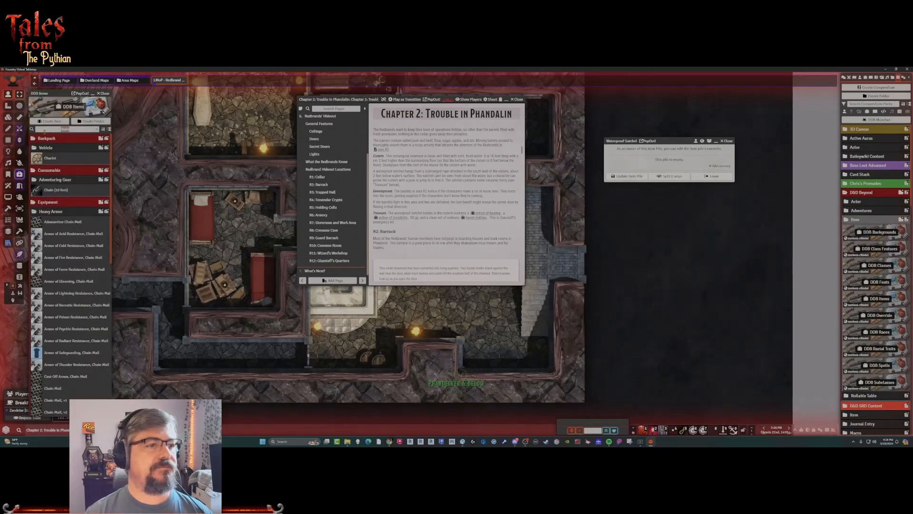
pyautogui.write('potion')
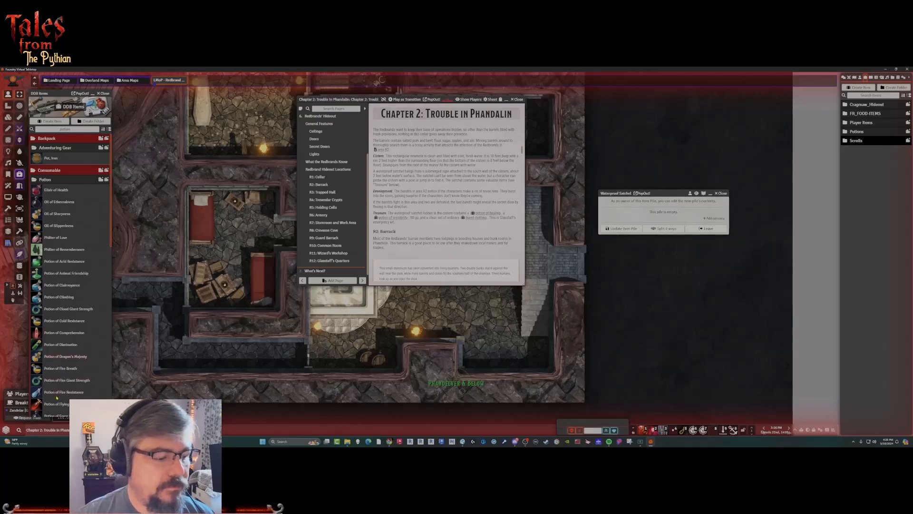
pyautogui.scroll(-4, 67, 310)
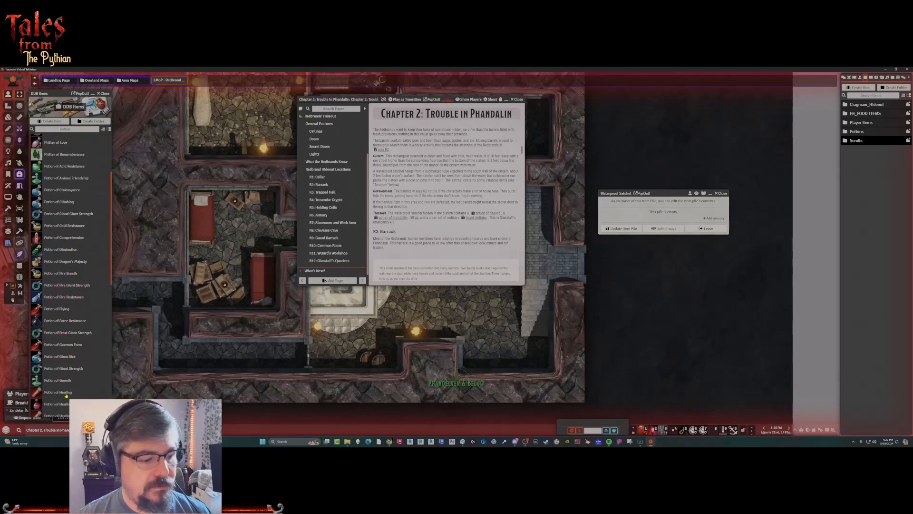
pyautogui.moveTo(60, 394); pyautogui.dragTo(653, 217)
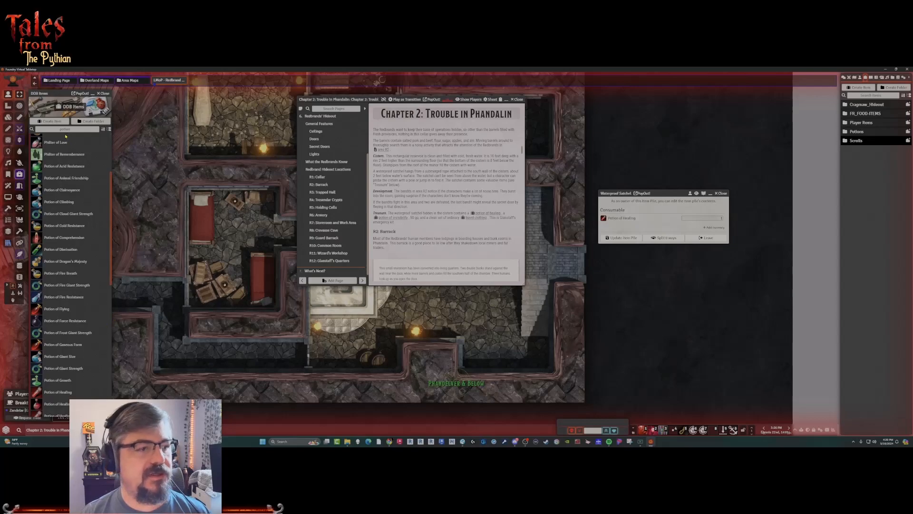
pyautogui.scroll(-6, 57, 373)
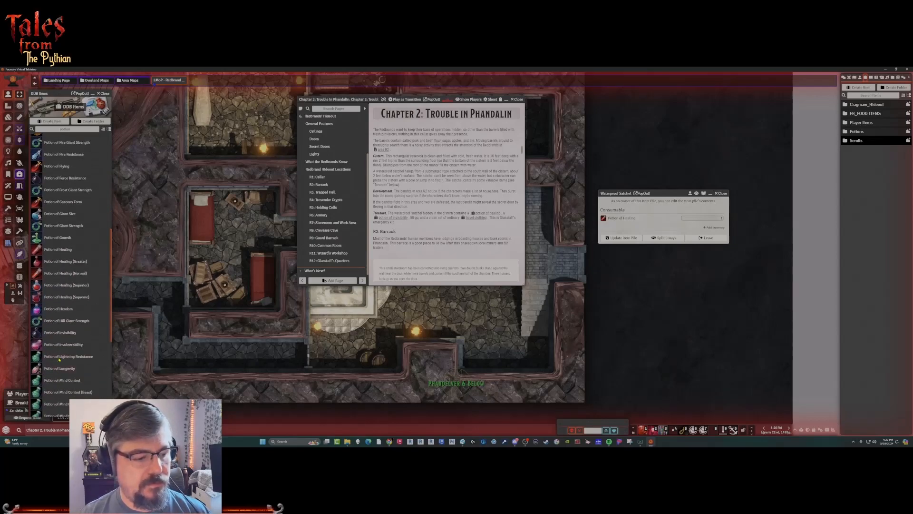
pyautogui.moveTo(62, 334); pyautogui.dragTo(652, 221)
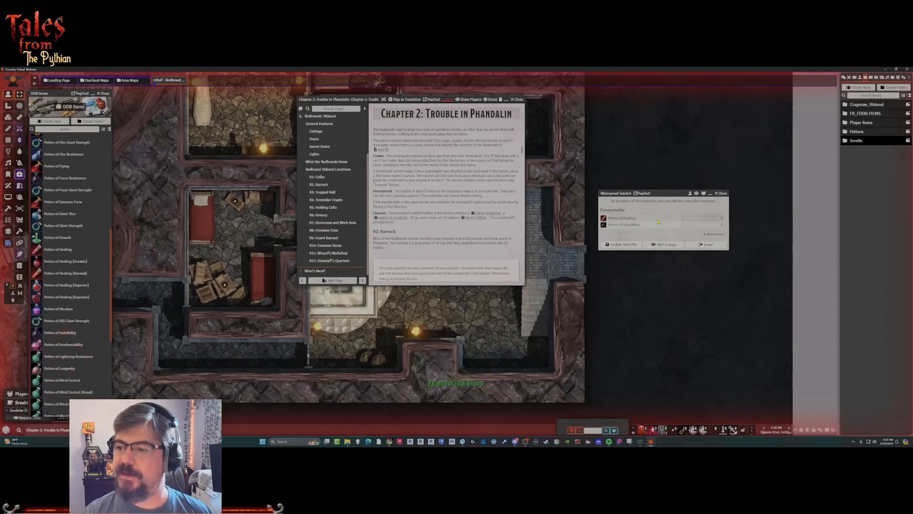
# Add 50 gold to the Waterproof Satchel pile's currencies and submit the change.
pyautogui.click(716, 234)
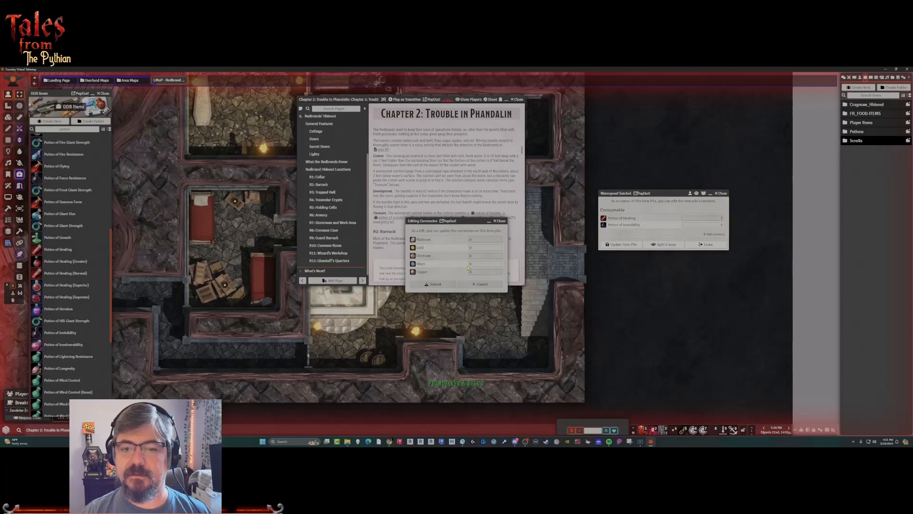
pyautogui.click(483, 249)
pyautogui.press('BackSpace')
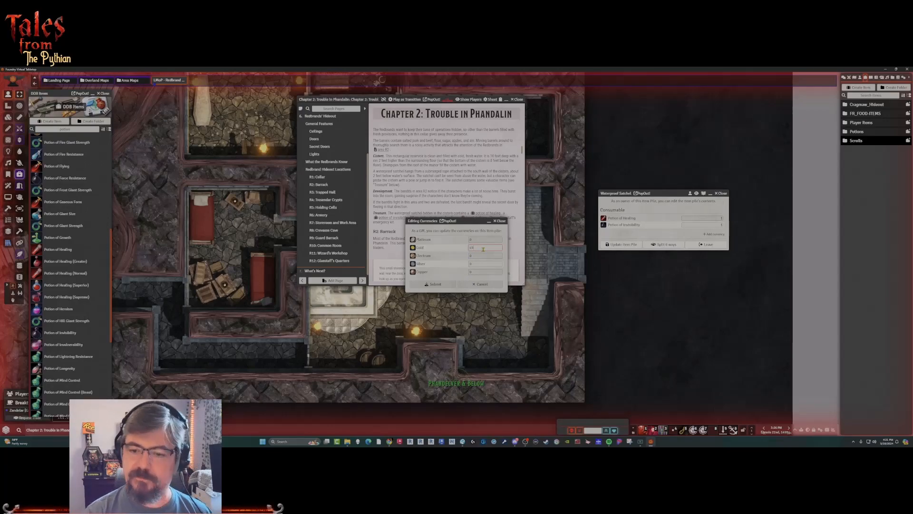
pyautogui.press('BackSpace')
pyautogui.press('BackSpace')
pyautogui.press('BackSpace')
pyautogui.write('50')
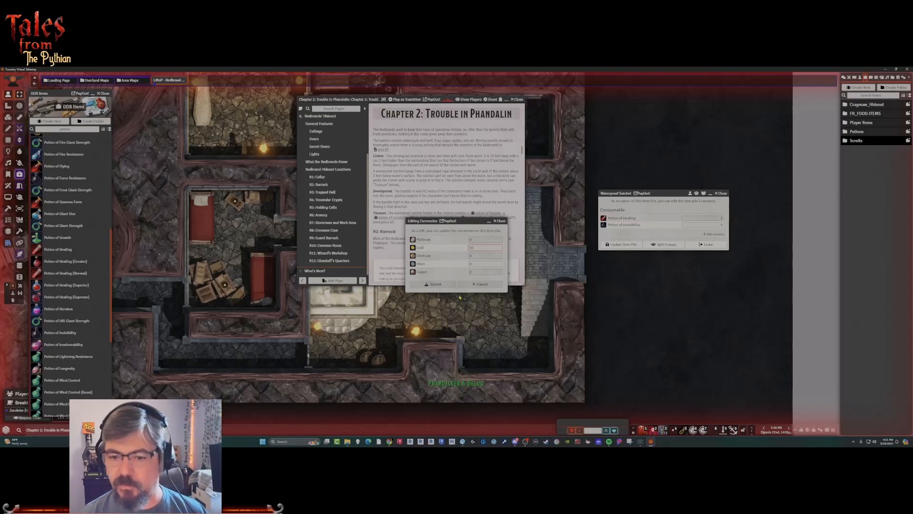
pyautogui.click(435, 285)
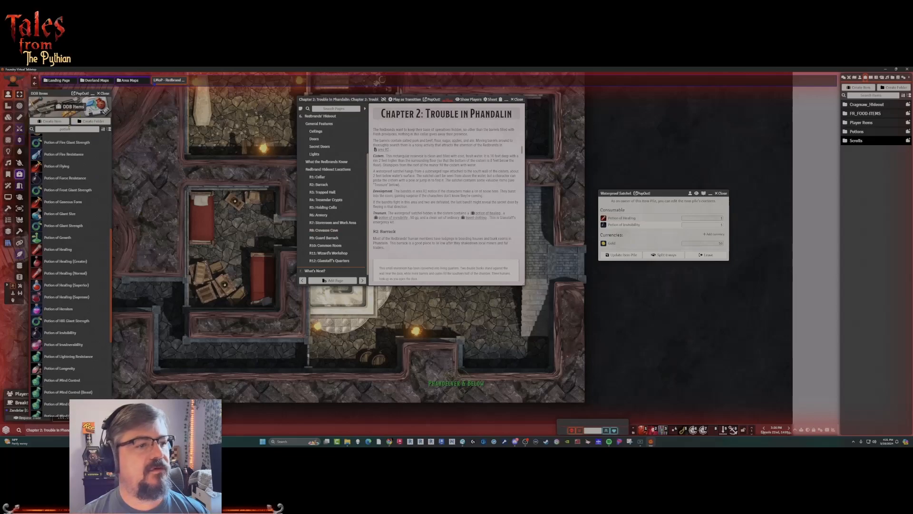
# Find the traveler's clothes in the DDB Items with "travel", add them to the Waterproof Satchel, and update the pile.
pyautogui.moveTo(74, 129); pyautogui.dragTo(11, 131)
pyautogui.write('travel')
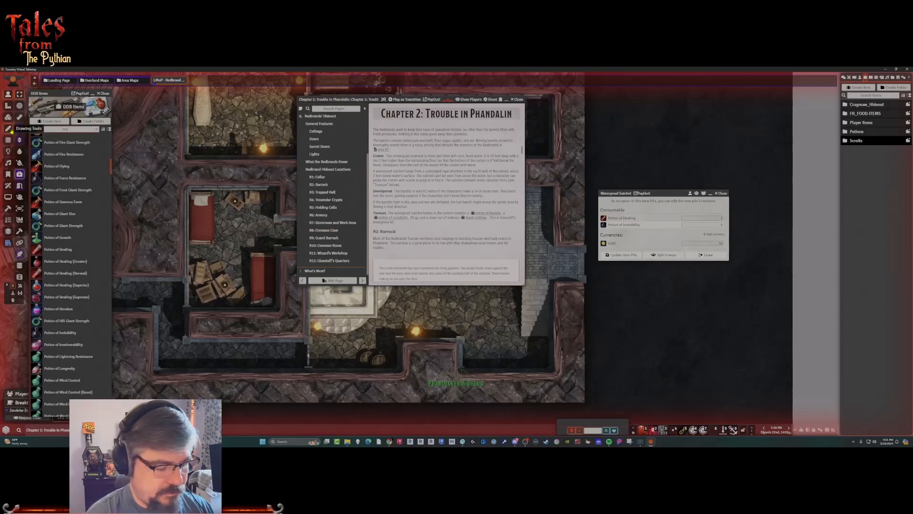
pyautogui.moveTo(56, 158); pyautogui.dragTo(662, 231)
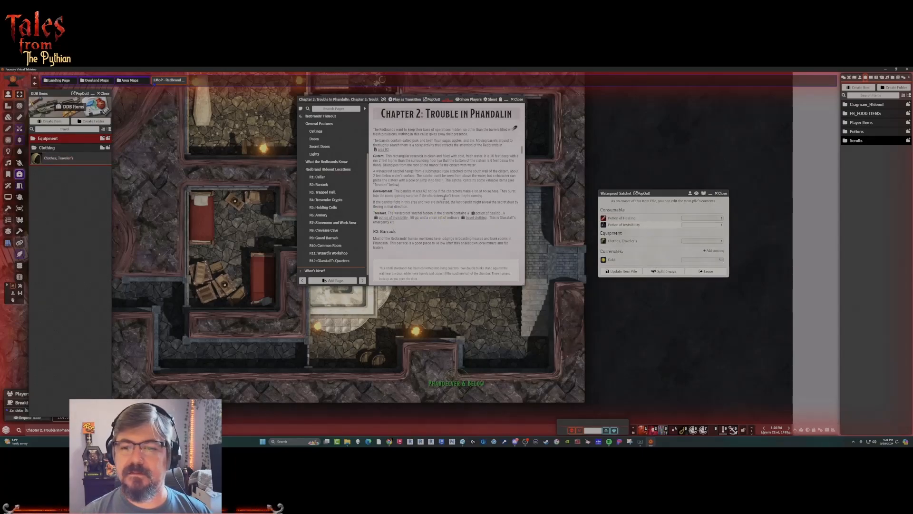
pyautogui.click(622, 271)
pyautogui.click(707, 271)
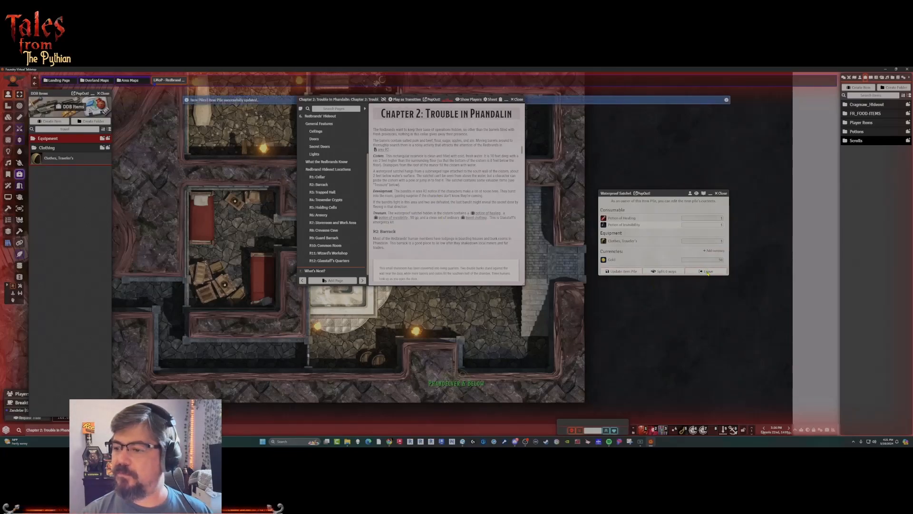
pyautogui.click(517, 99)
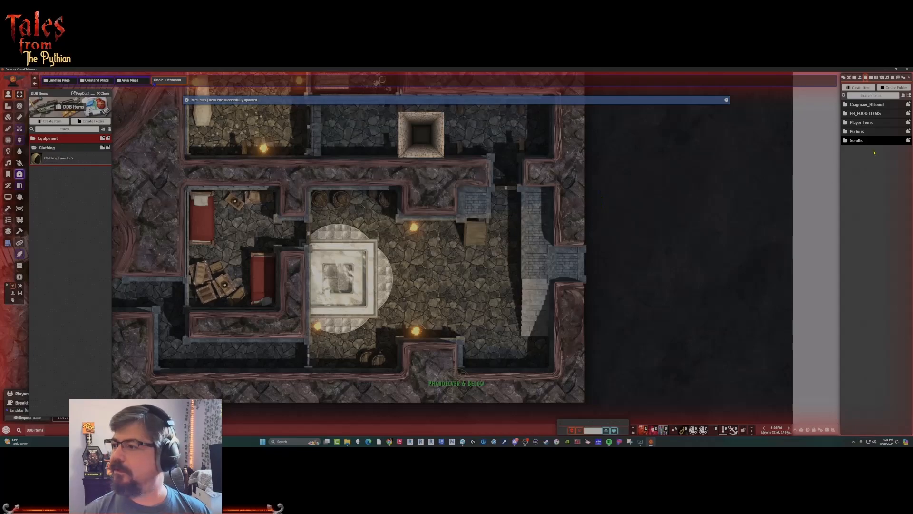
# Place the Waterproof Satchel actor's token on the Redbrand Hideout map, in the centre of the cellar's cistern.
pyautogui.click(859, 77)
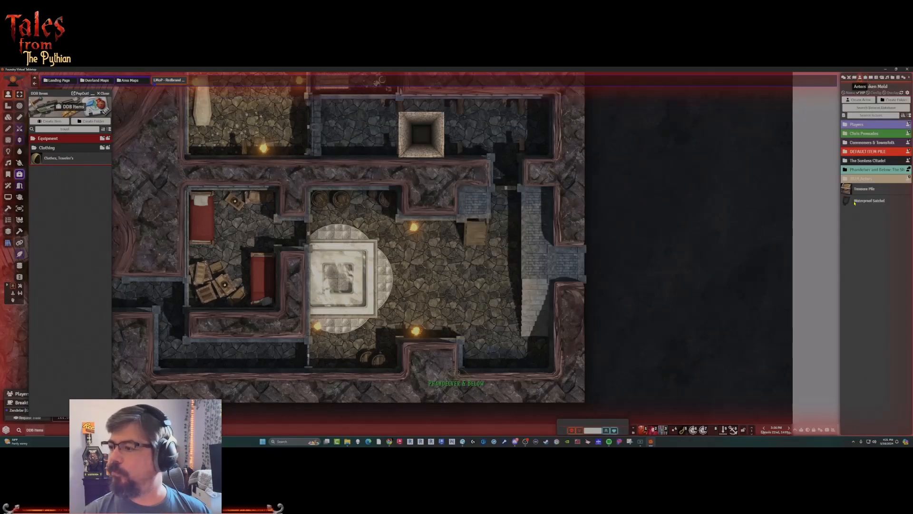
pyautogui.moveTo(866, 202); pyautogui.dragTo(412, 265)
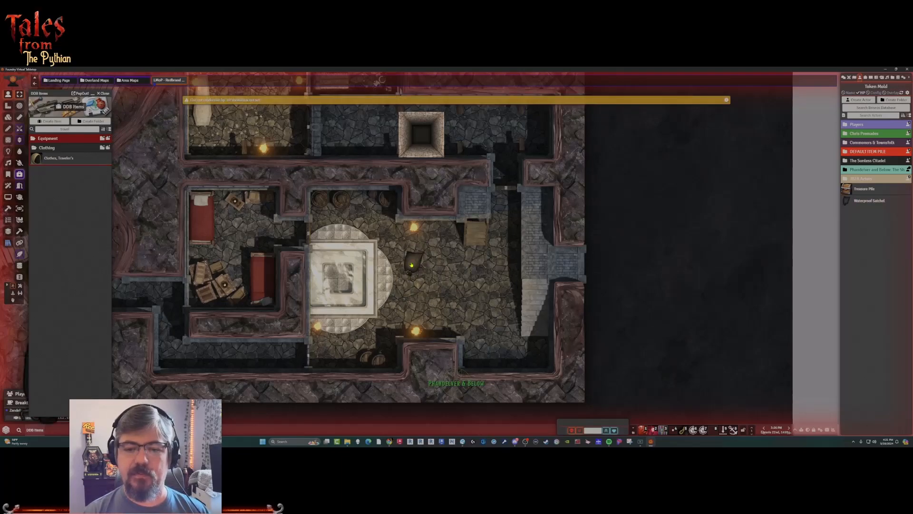
pyautogui.rightClick(412, 265)
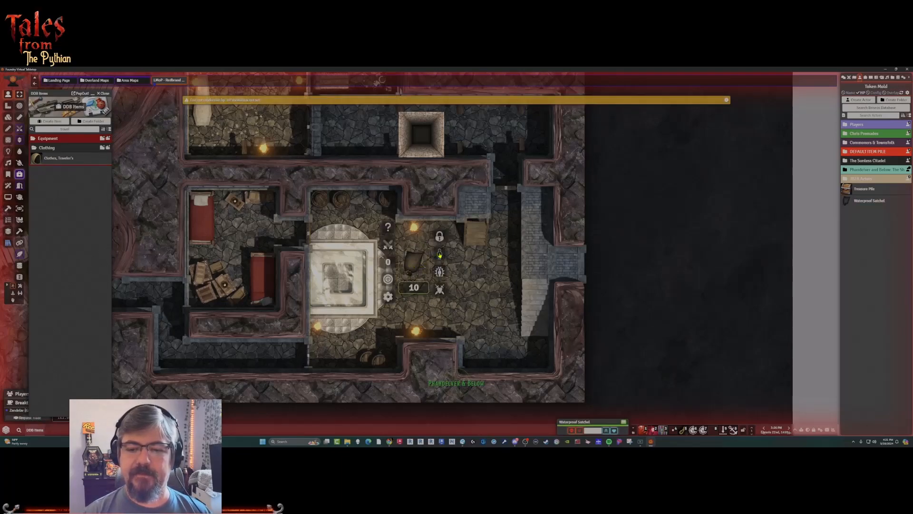
pyautogui.click(413, 269)
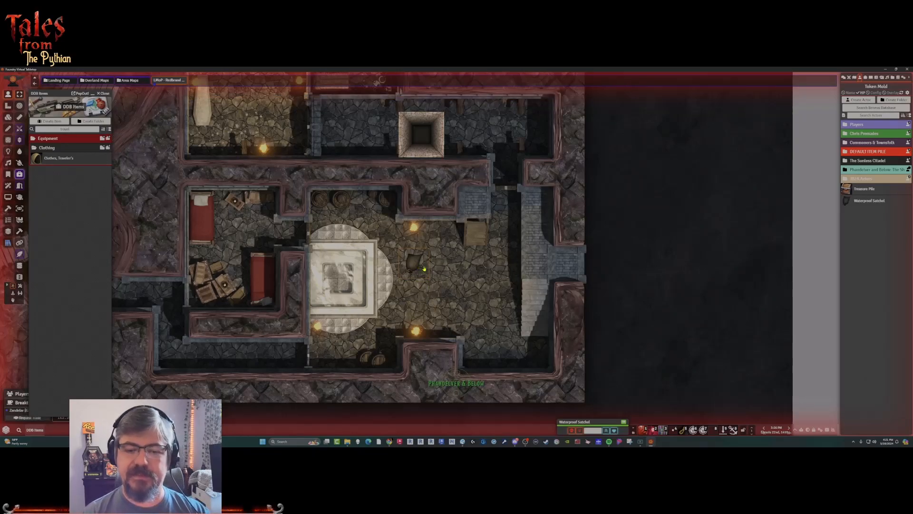
pyautogui.scroll(5, 424, 269)
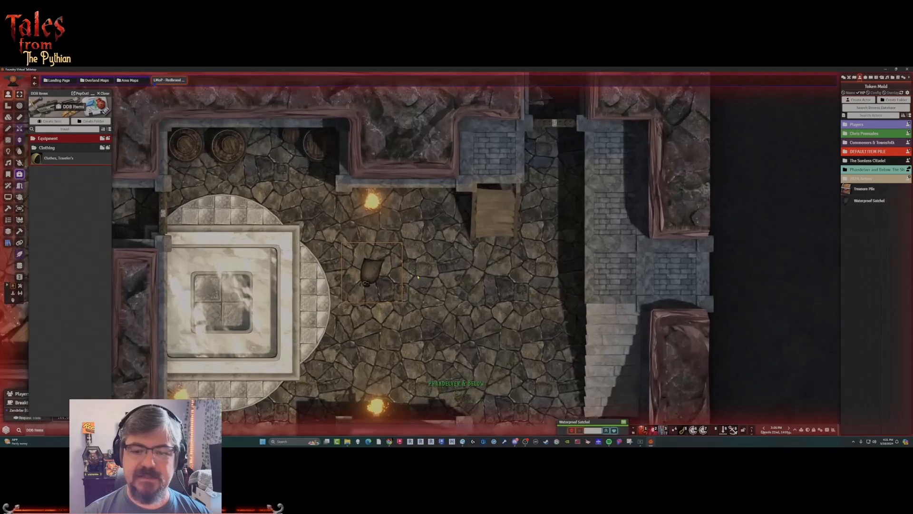
pyautogui.moveTo(418, 277); pyautogui.dragTo(390, 250)
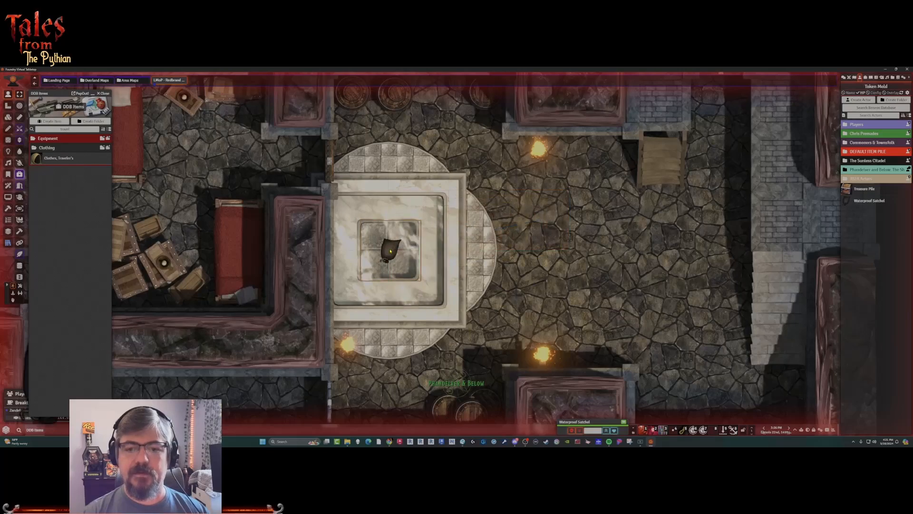
# Toggle the Waterproof Satchel token's visibility so that it is hidden from the players.
pyautogui.rightClick(389, 256)
pyautogui.click(441, 232)
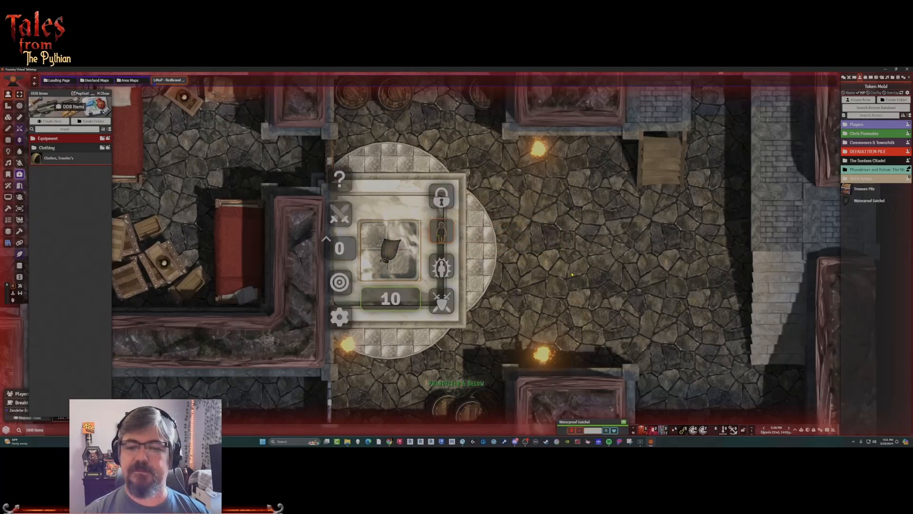
pyautogui.click(572, 275)
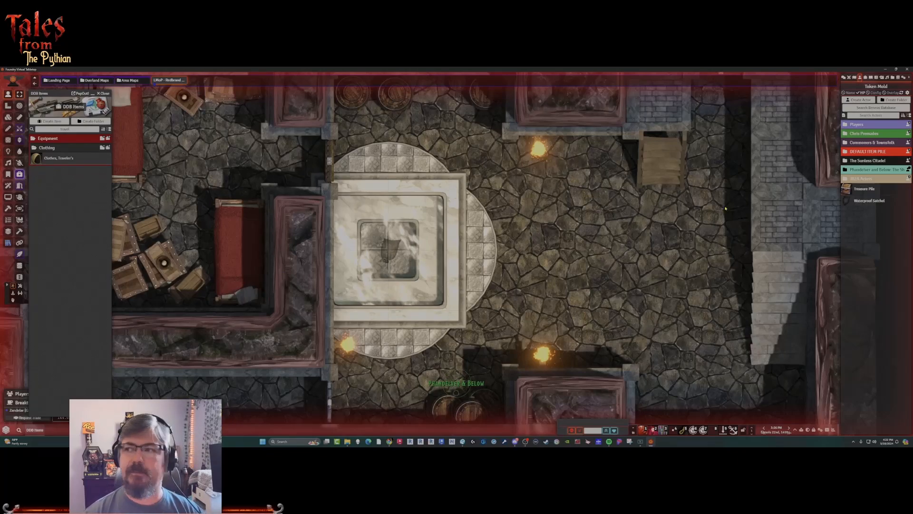
# Open the Chapter 2: Trouble in Phandalin journal at R2: Barrack and move its window clear of the barracks on the map.
pyautogui.click(871, 79)
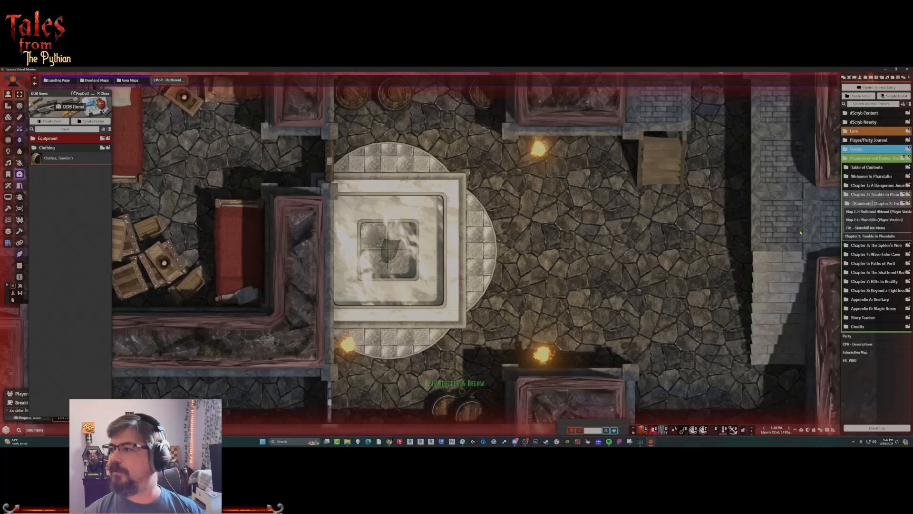
pyautogui.click(866, 236)
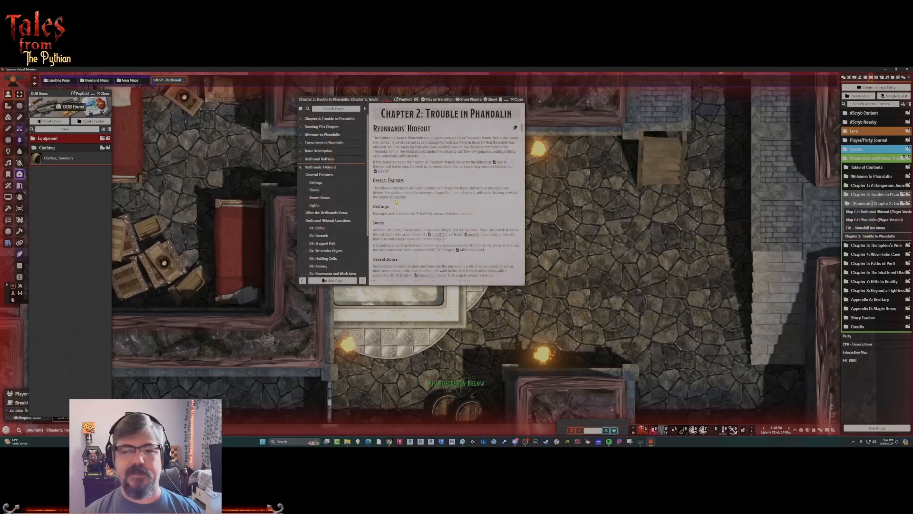
pyautogui.click(321, 238)
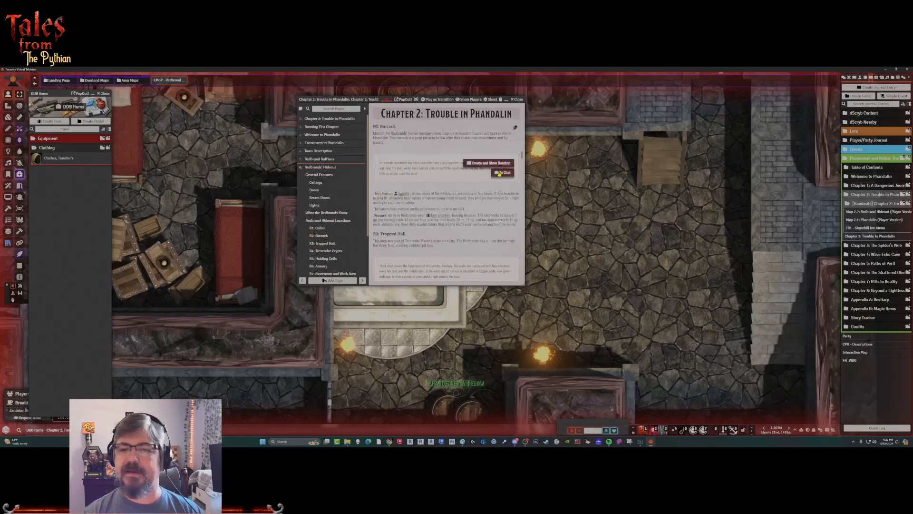
pyautogui.moveTo(450, 99); pyautogui.dragTo(225, 123)
pyautogui.moveTo(123, 125); pyautogui.dragTo(576, 147)
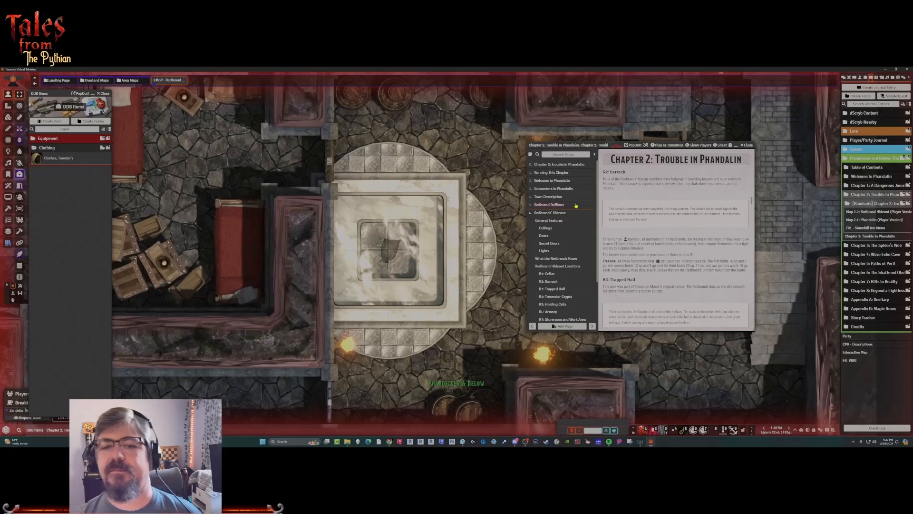
pyautogui.scroll(-2, 496, 231)
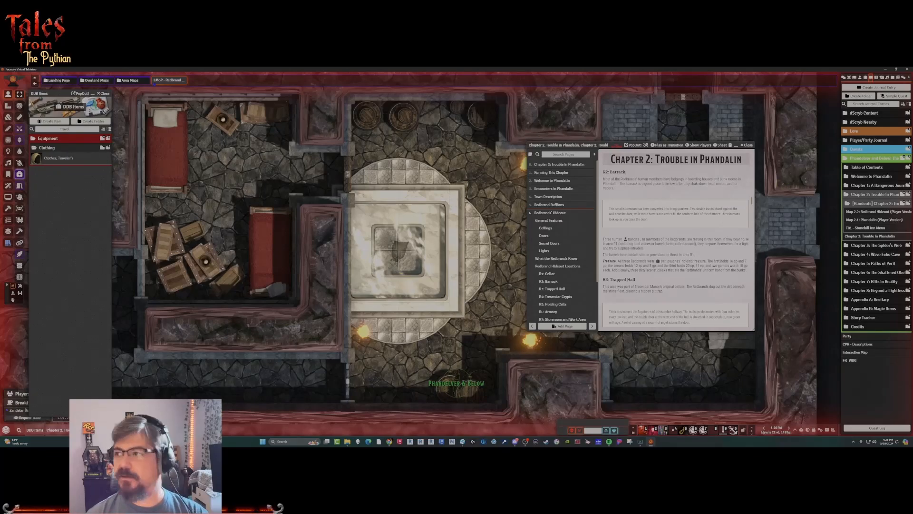
# Open the DDB Monsters compendium from D&D Beyond's Actor folder and search it for "bandit".
pyautogui.click(892, 78)
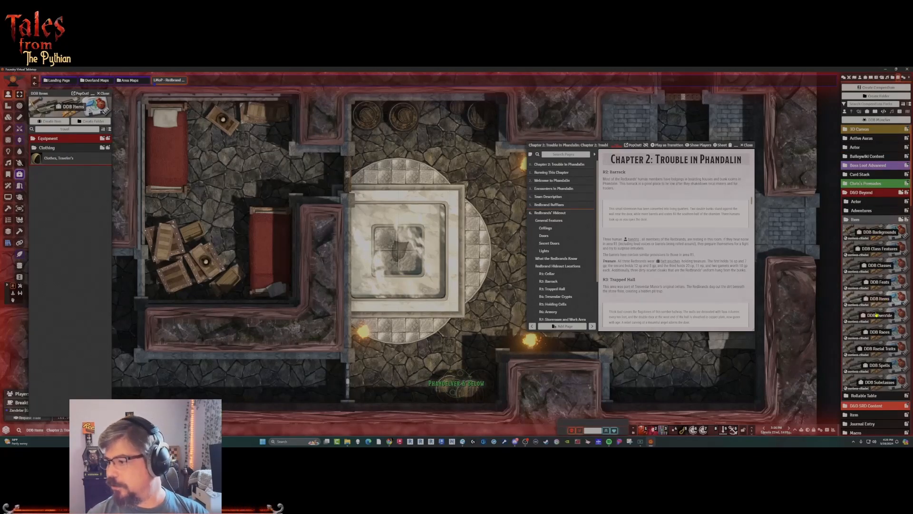
pyautogui.click(856, 202)
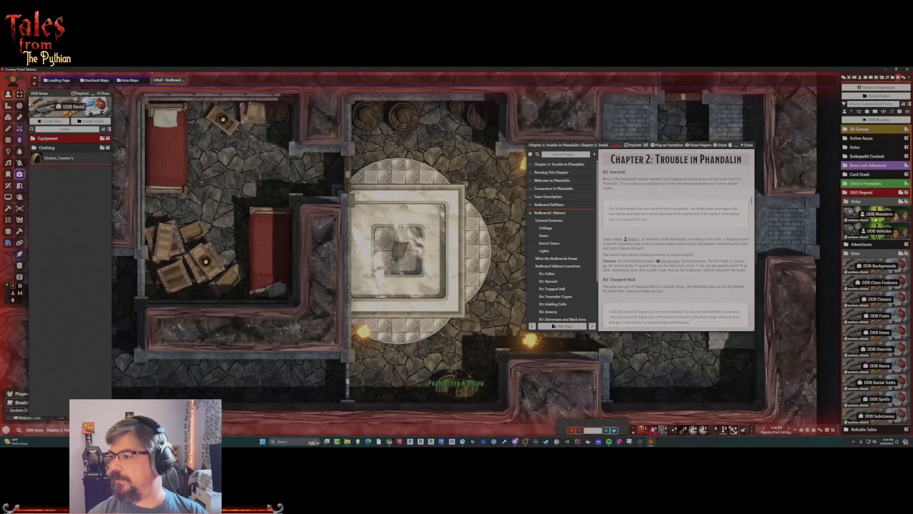
pyautogui.click(880, 215)
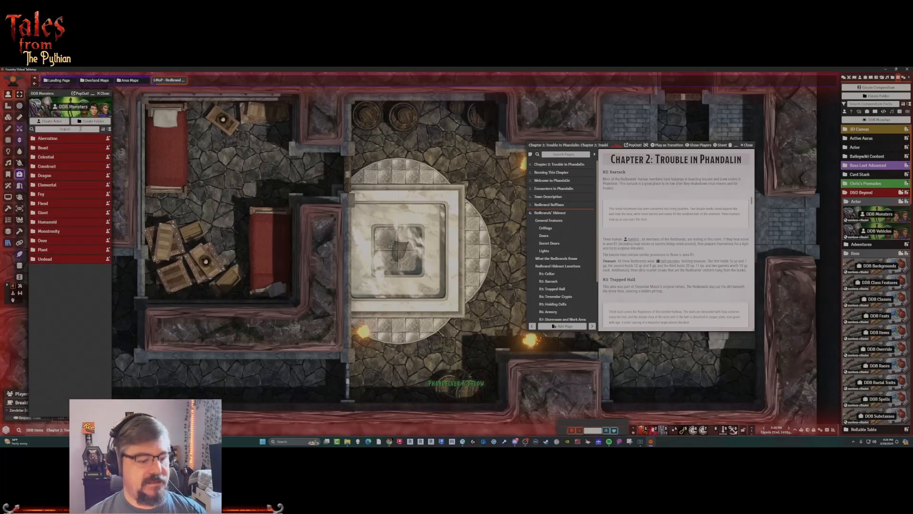
pyautogui.write('bandit')
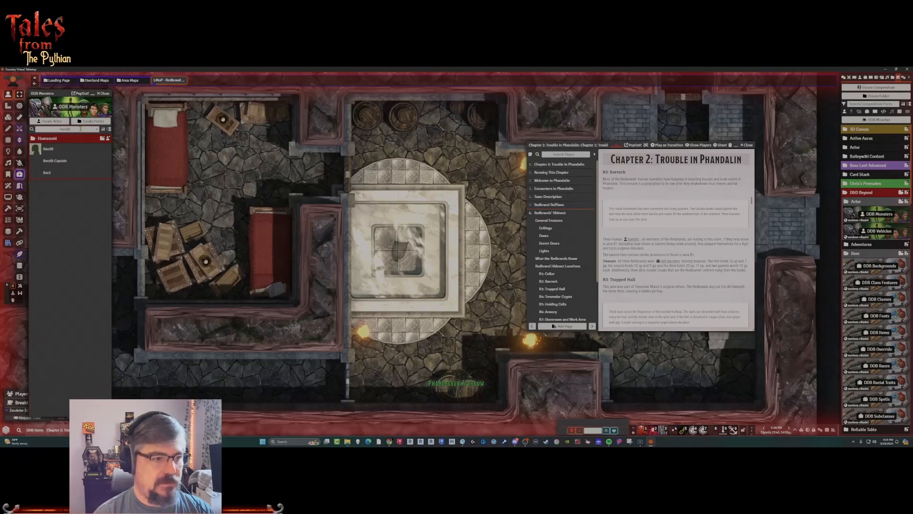
# Open the Bandit actor's sheet from the Phandelver and Below actor folder and close the DDB Monsters compendium.
pyautogui.click(862, 78)
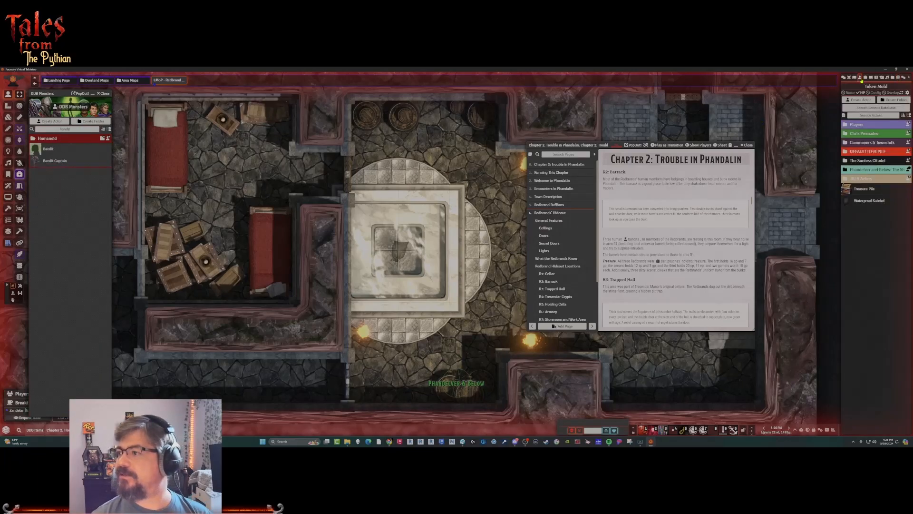
pyautogui.click(864, 169)
pyautogui.scroll(-2, 864, 281)
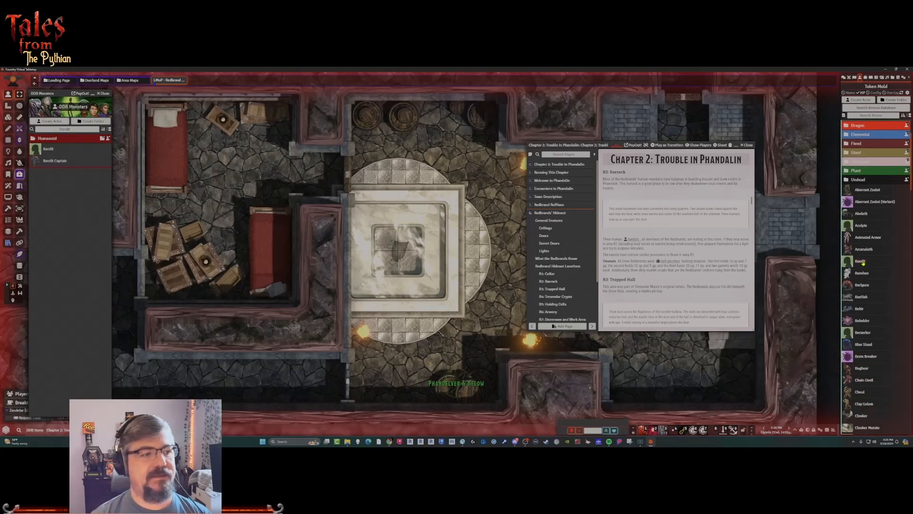
pyautogui.click(861, 261)
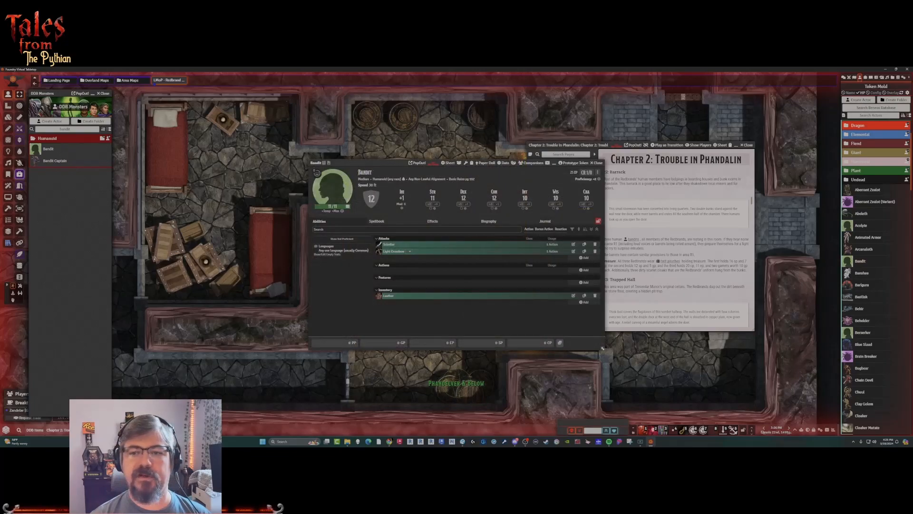
pyautogui.click(104, 93)
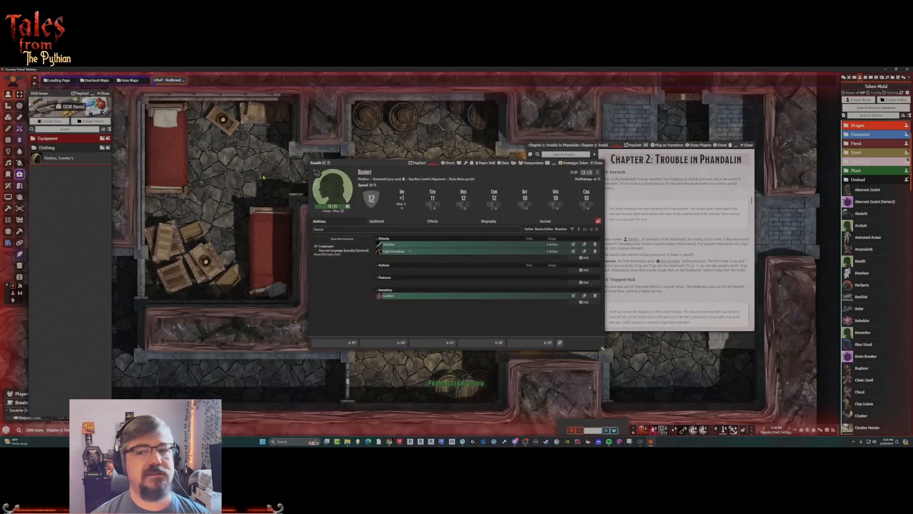
# Browse for the Bandit prototype token's image in the Shared/Tokens/Forgotten-Adventures/FA_Creatures/Humanoid folder.
pyautogui.click(575, 163)
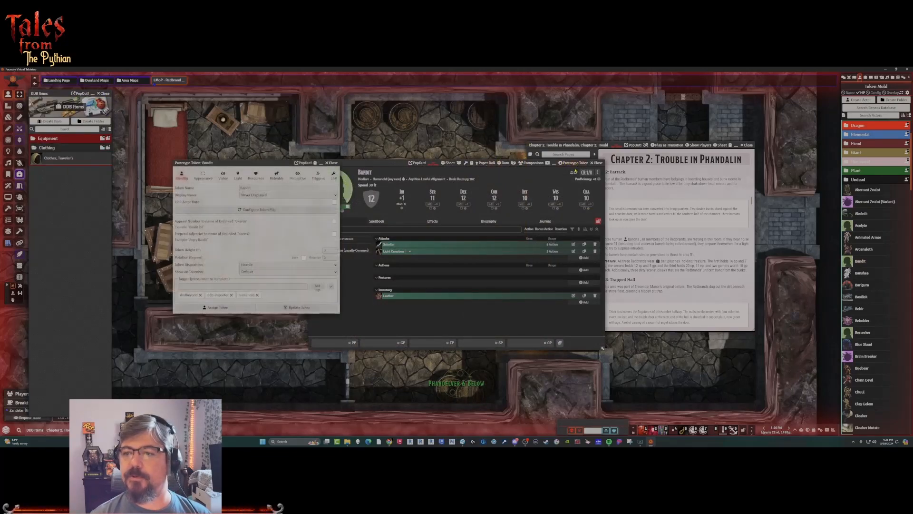
pyautogui.click(203, 175)
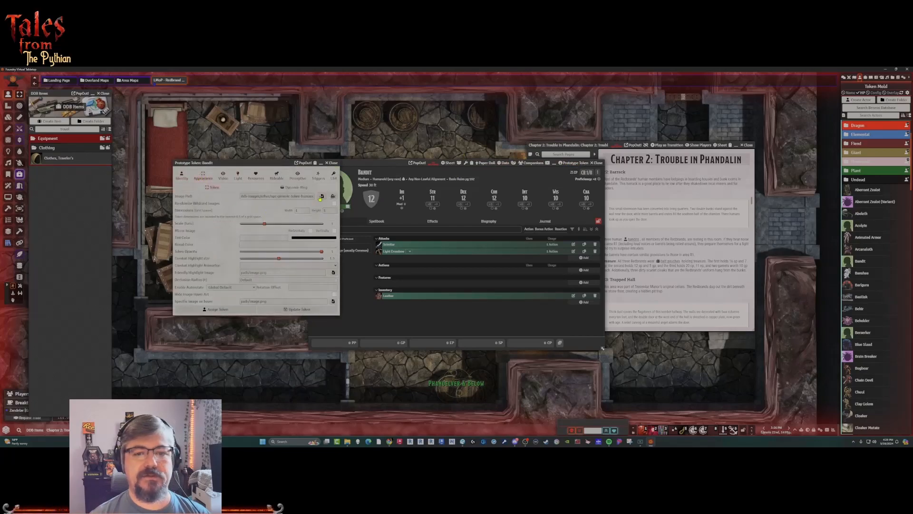
pyautogui.click(321, 196)
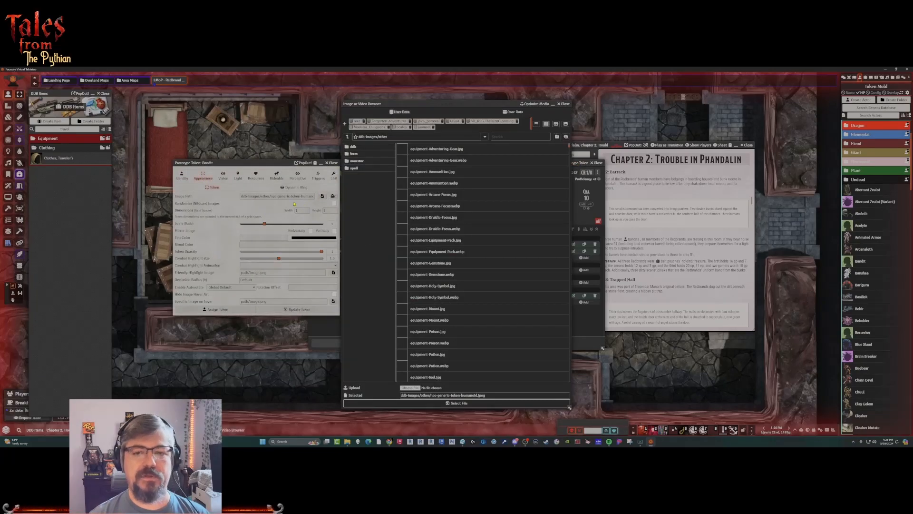
pyautogui.click(398, 112)
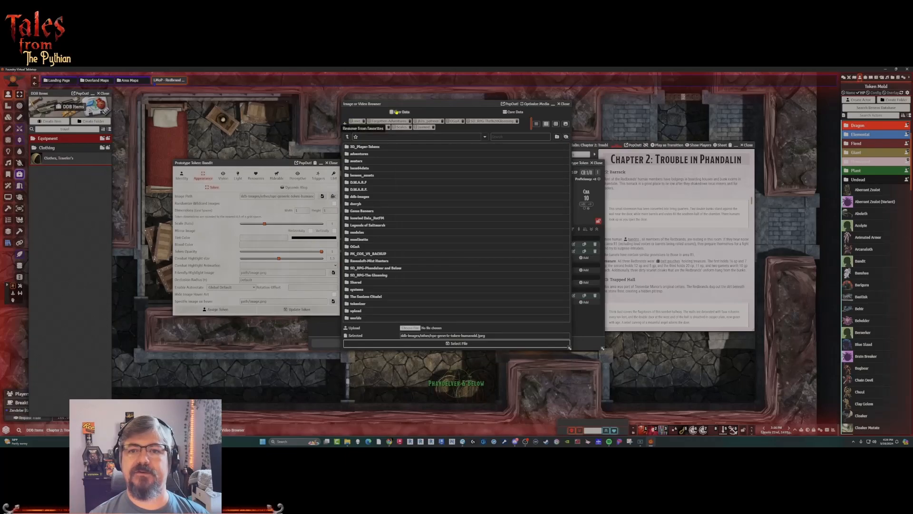
pyautogui.click(353, 283)
pyautogui.click(355, 218)
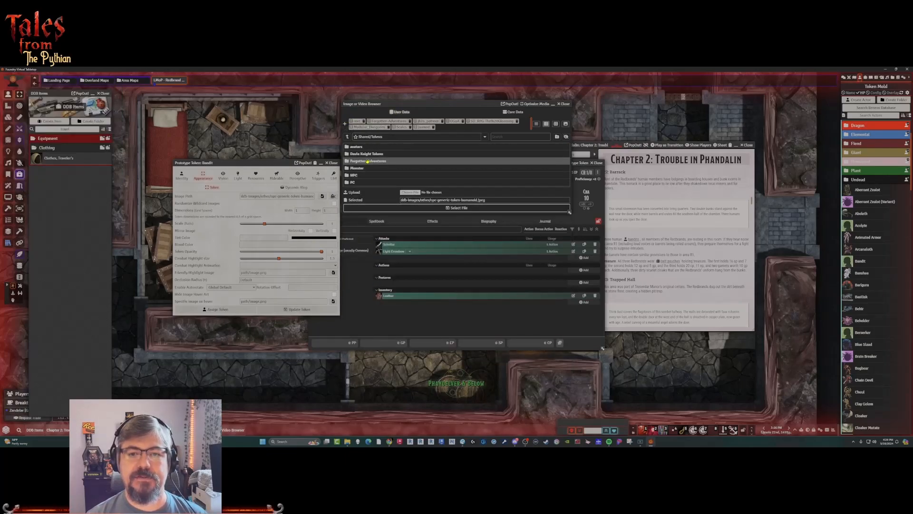
pyautogui.click(367, 161)
pyautogui.click(361, 162)
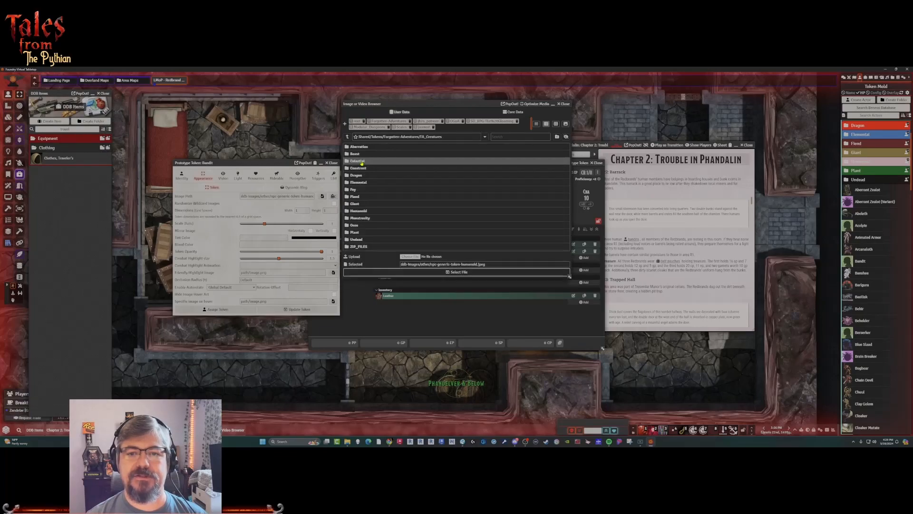
pyautogui.click(358, 211)
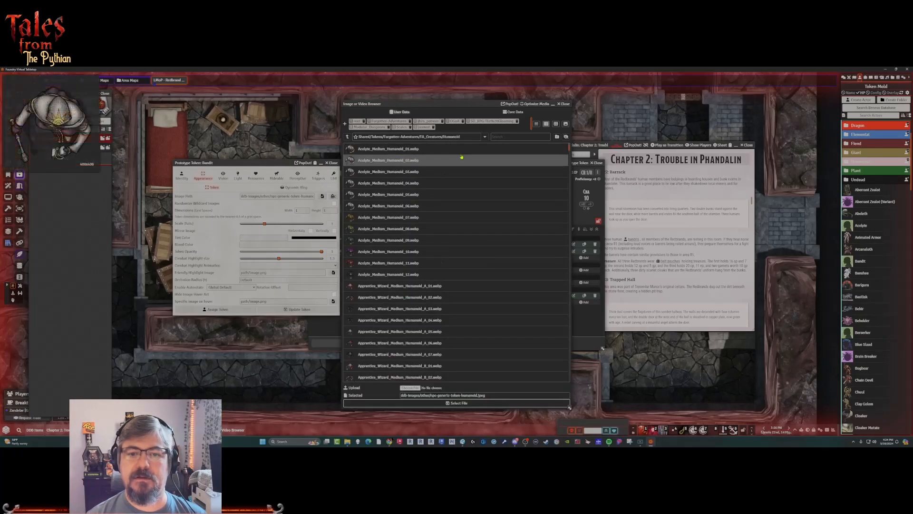
# Search the folder for "bandit" and choose Bandit_Medium_Humanoid_01.webp as the token image.
pyautogui.click(513, 137)
pyautogui.write('bandit')
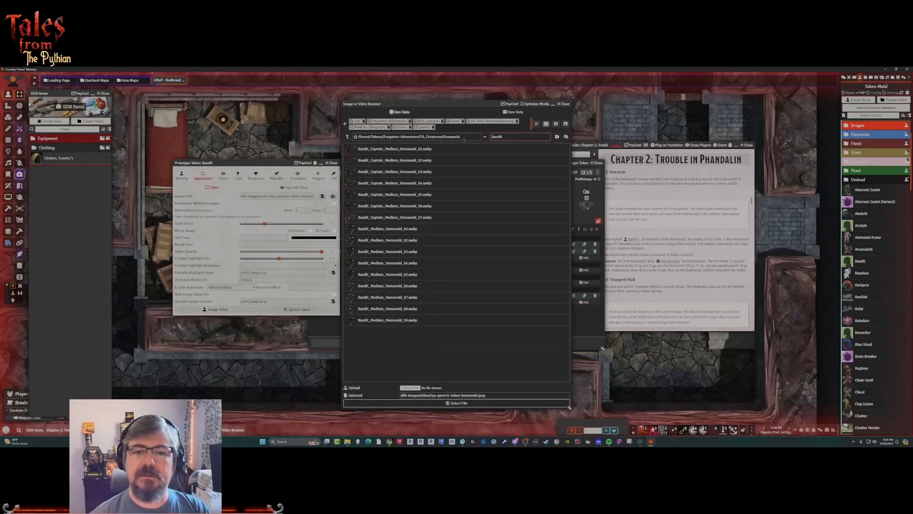
pyautogui.click(394, 230)
pyautogui.click(348, 327)
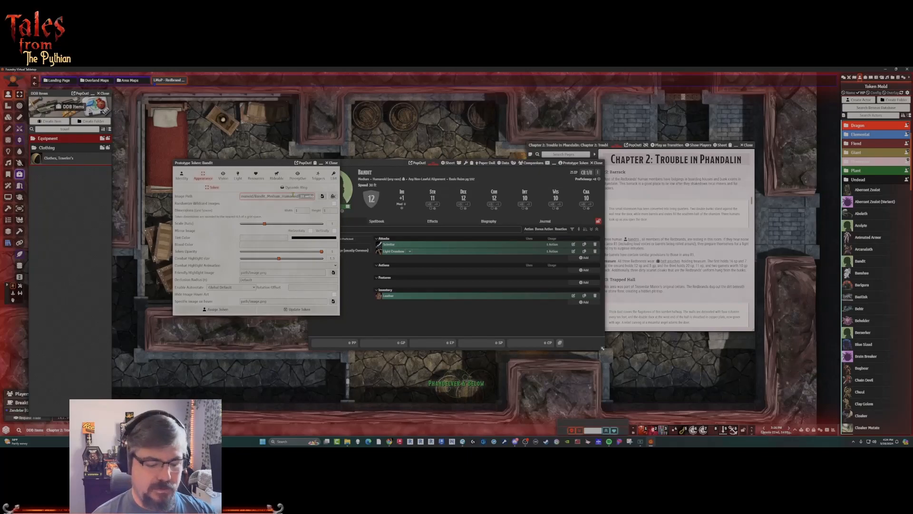
# Replace the number in the token's image path with the wildcard *, enable randomized wildcard images and update the prototype token.
pyautogui.write('*')
pyautogui.click(334, 204)
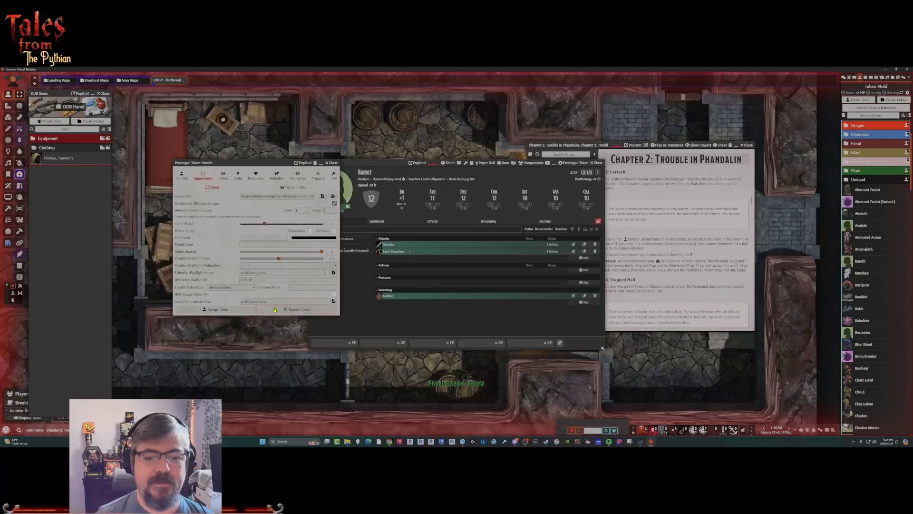
pyautogui.click(300, 309)
# Browse for the Bandit actor's portrait in the SD_RPG-The Gloaming/Monster-Portraits folder.
pyautogui.click(341, 195)
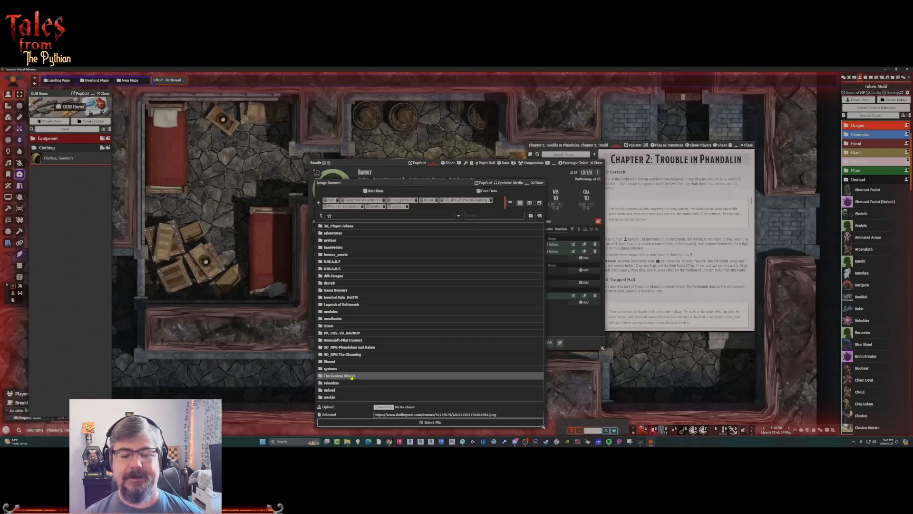
pyautogui.click(340, 376)
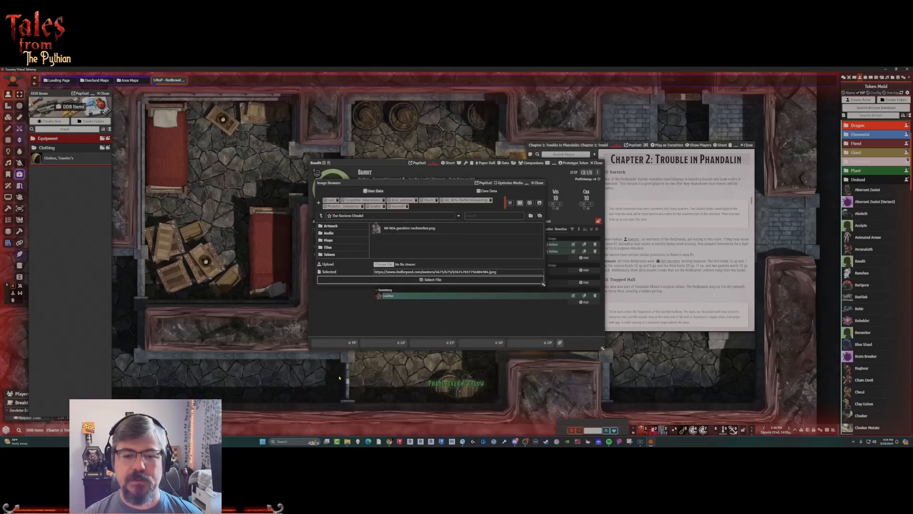
pyautogui.click(321, 216)
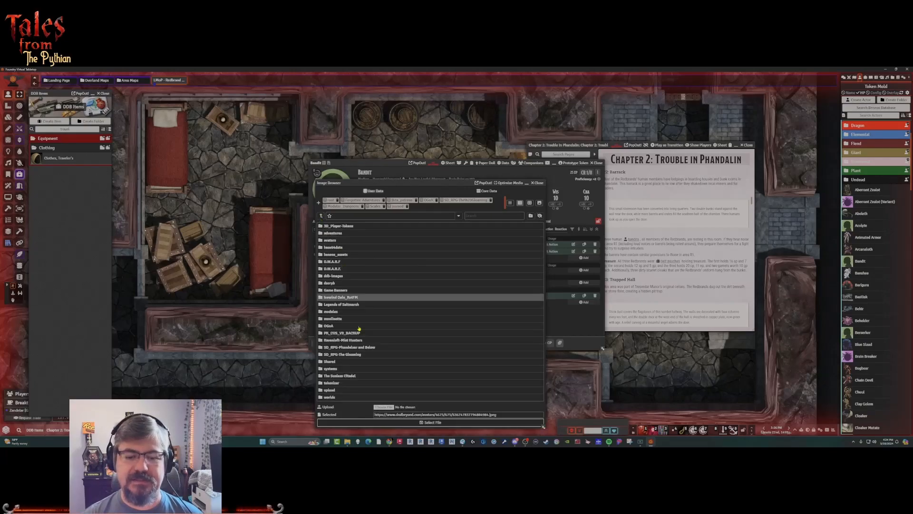
pyautogui.click(342, 358)
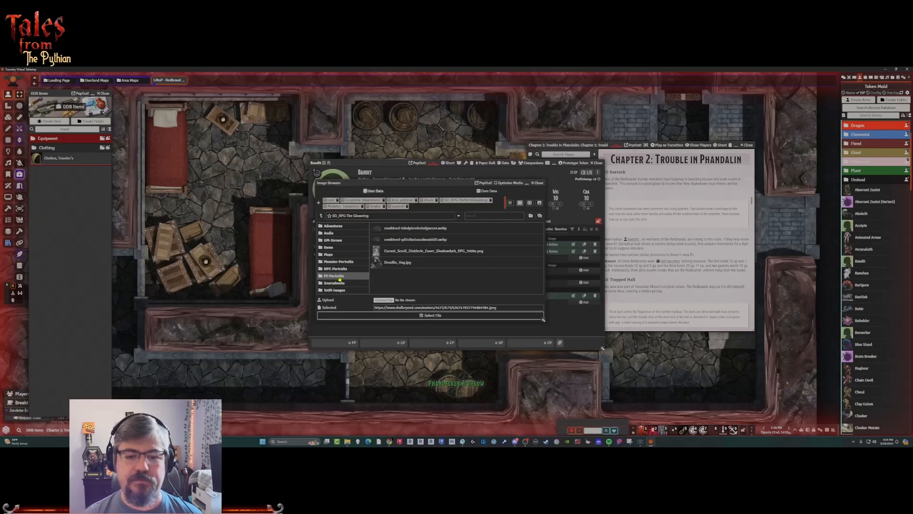
pyautogui.click(342, 270)
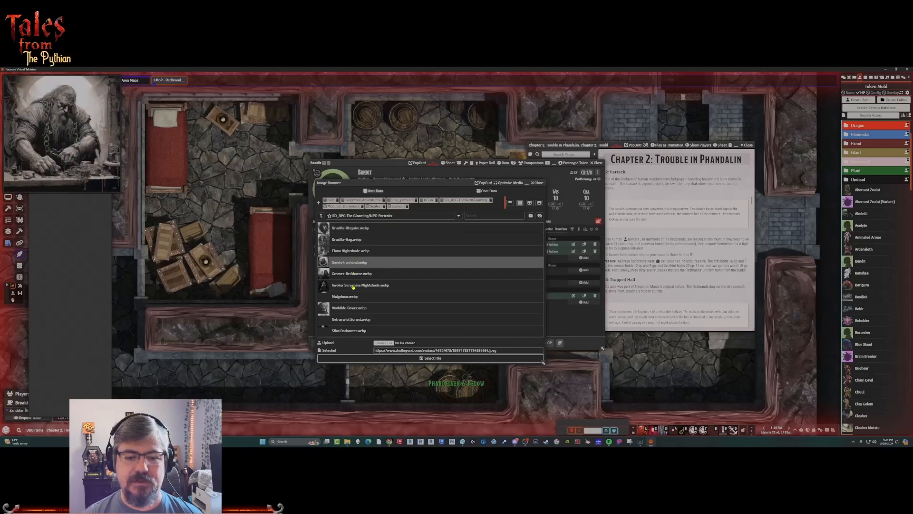
pyautogui.click(321, 216)
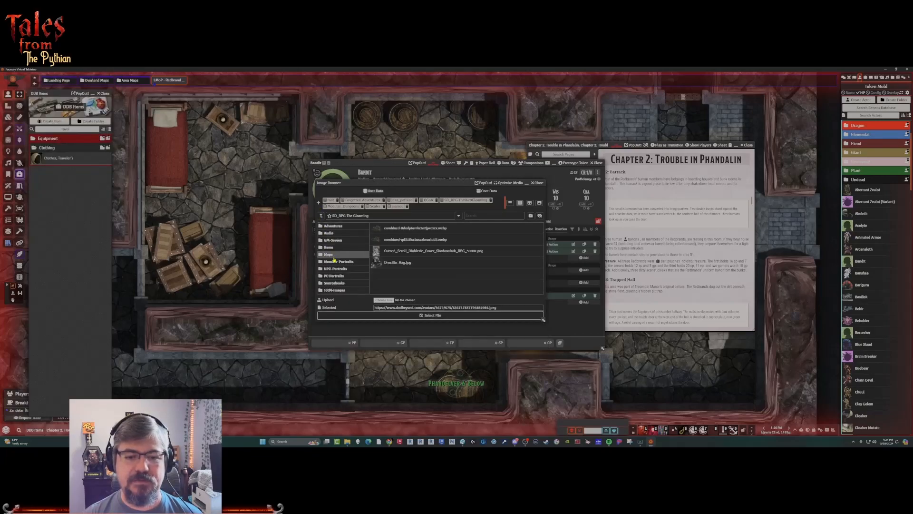
pyautogui.click(343, 259)
pyautogui.moveTo(345, 201)
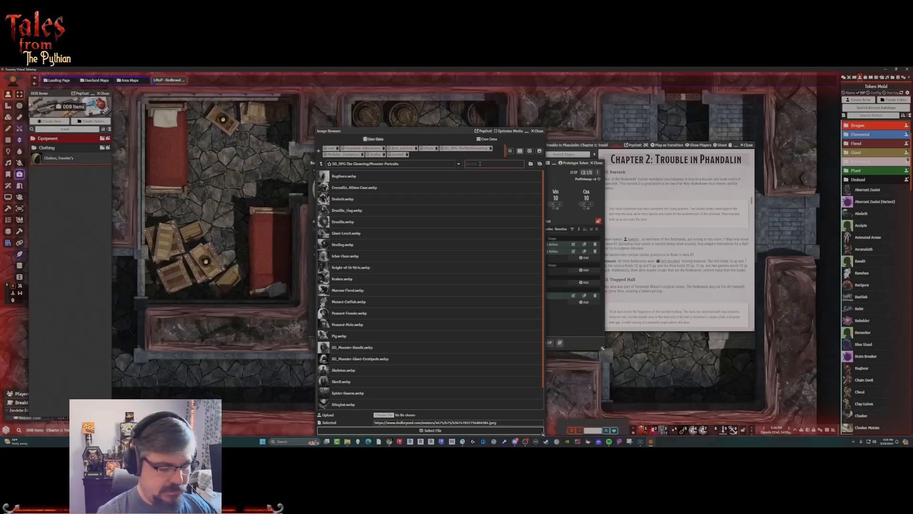
# Search the portraits for "bandi", set SD_Monster-Bandit.webp as the actor's portrait and close the sheet.
pyautogui.click(480, 163)
pyautogui.write('bandi')
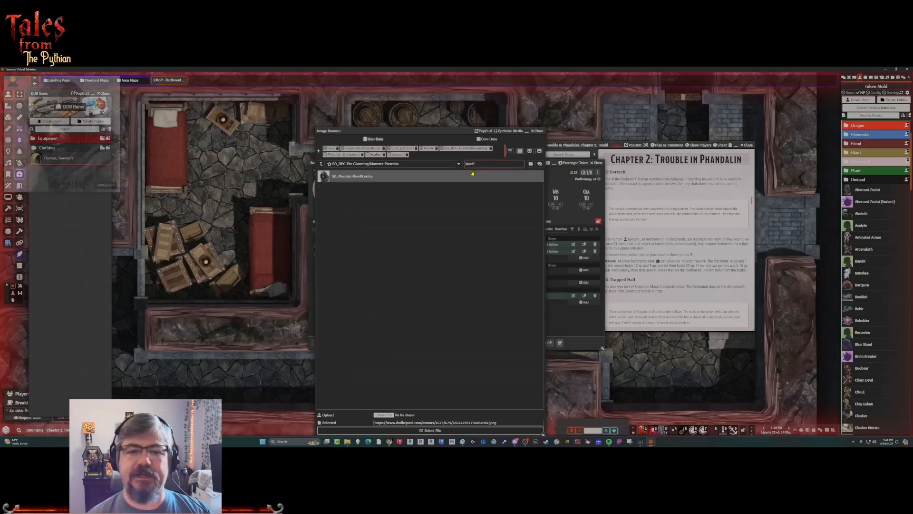
pyautogui.click(473, 175)
pyautogui.click(445, 430)
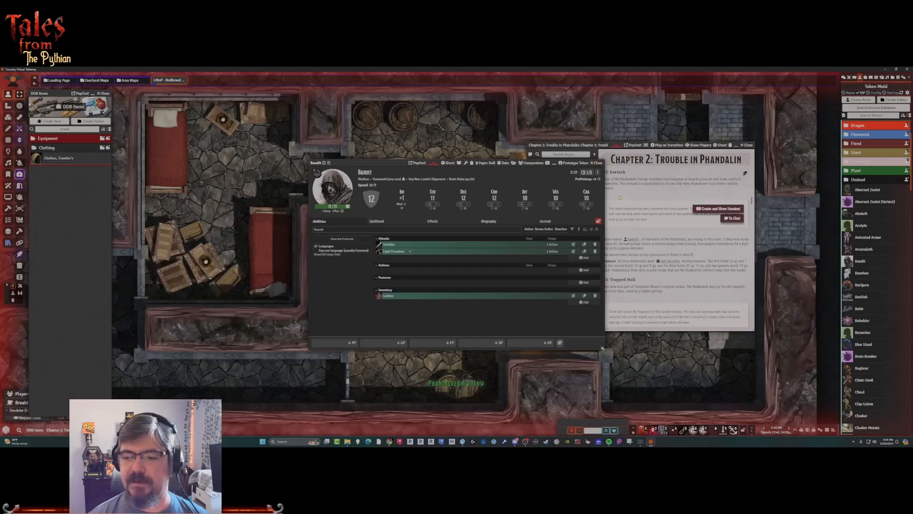
pyautogui.click(597, 164)
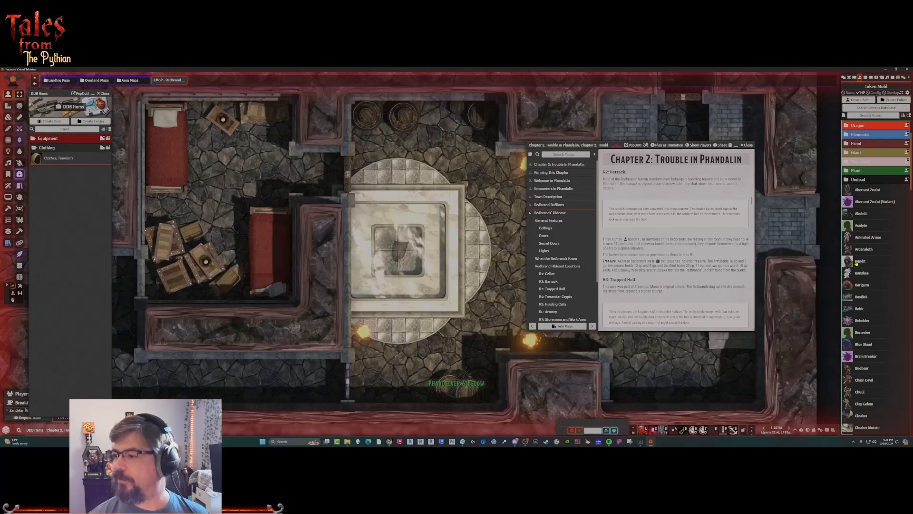
# Place three Bandit tokens in the barracks: two near the upper beds and one beside the crates.
pyautogui.click(871, 163)
pyautogui.moveTo(861, 171); pyautogui.dragTo(232, 157)
pyautogui.moveTo(862, 172); pyautogui.dragTo(288, 157)
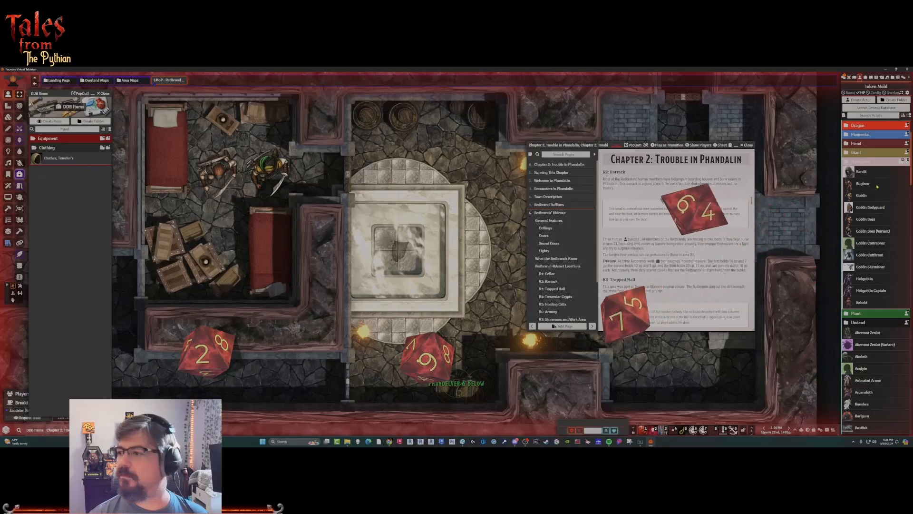
pyautogui.moveTo(862, 172); pyautogui.dragTo(219, 231)
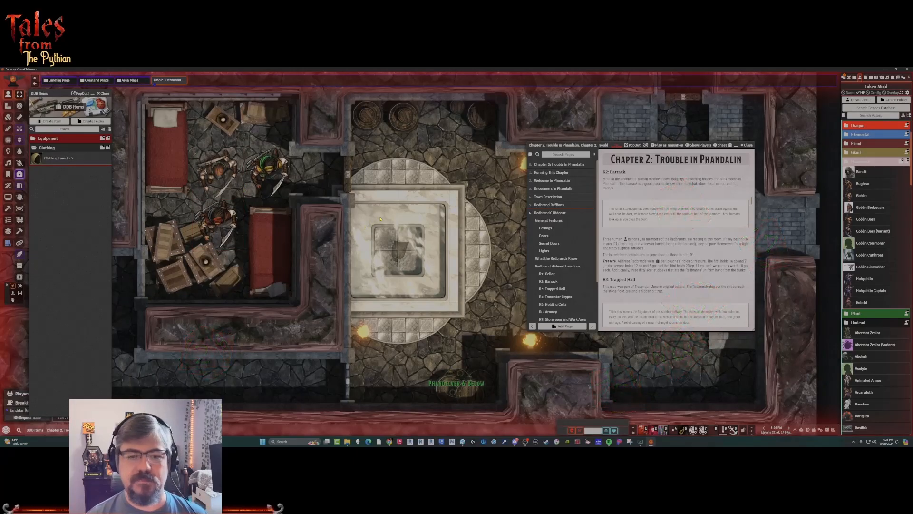
# Check the sheet of the bandit beside the crates, select the other two bandits in turn and close the sheet.
pyautogui.click(209, 234)
pyautogui.doubleClick(210, 233)
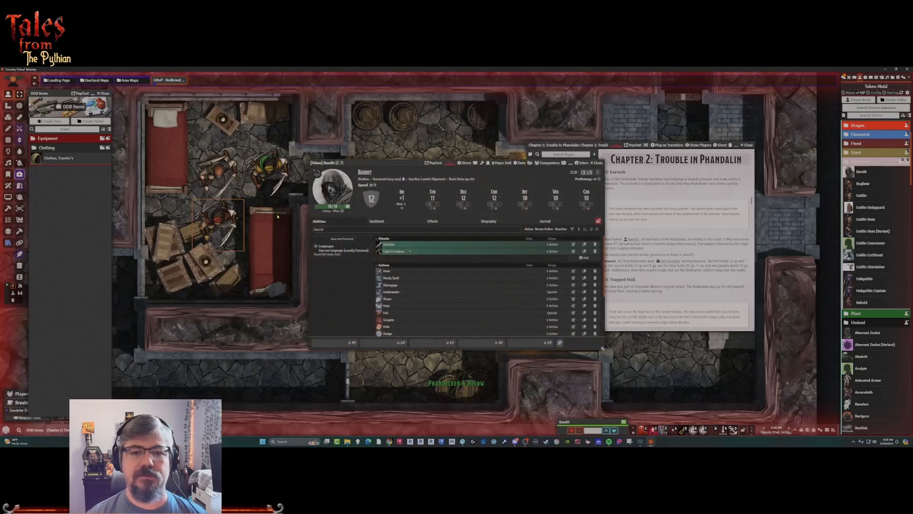
pyautogui.click(269, 183)
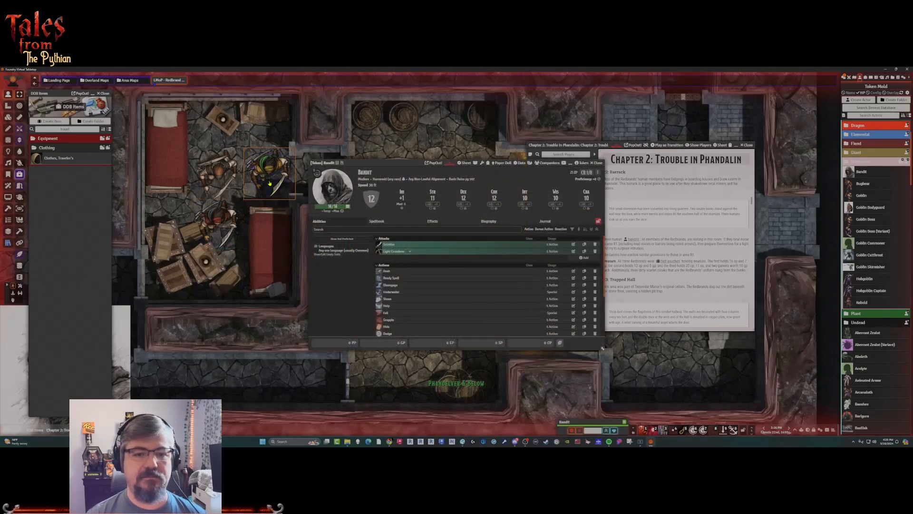
pyautogui.click(217, 175)
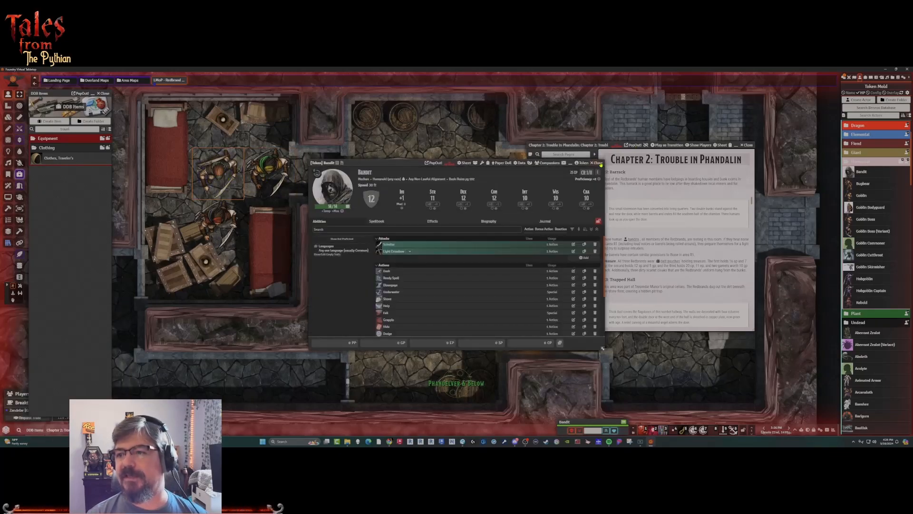
pyautogui.click(597, 163)
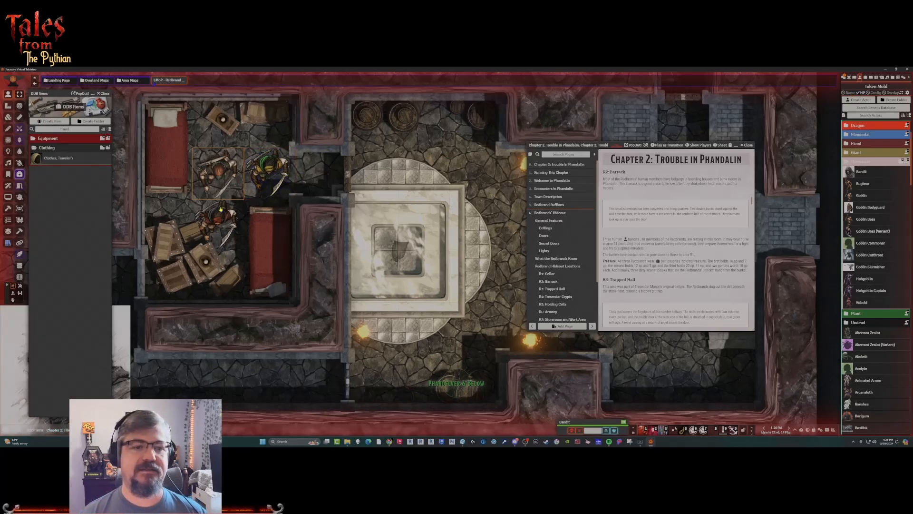
pyautogui.click(399, 152)
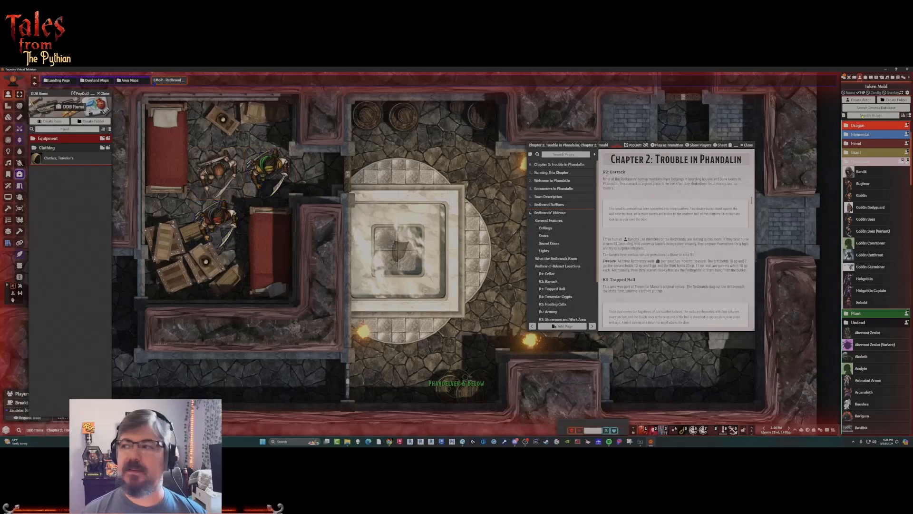
pyautogui.click(850, 92)
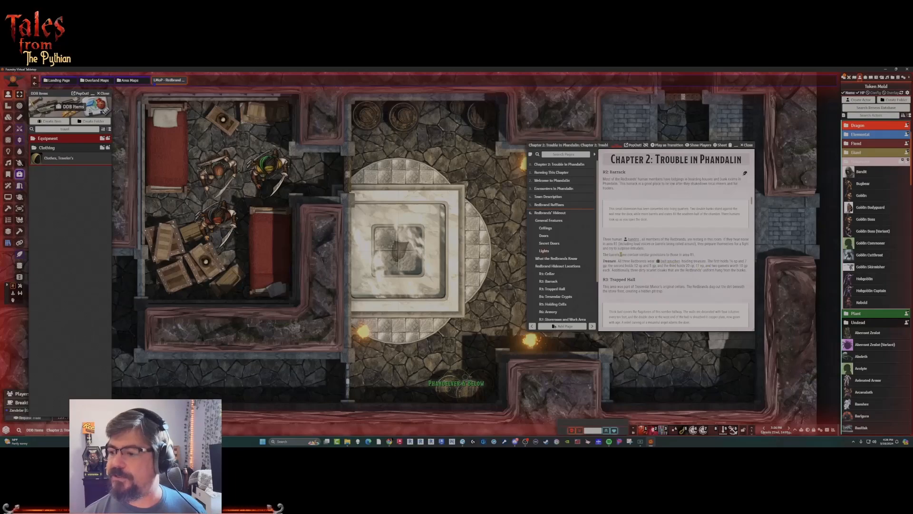
# Open the sheet of the bandit beside the upper-left bed, move it clear of the journal and give the bandit 16 SP and 7 GP.
pyautogui.doubleClick(218, 174)
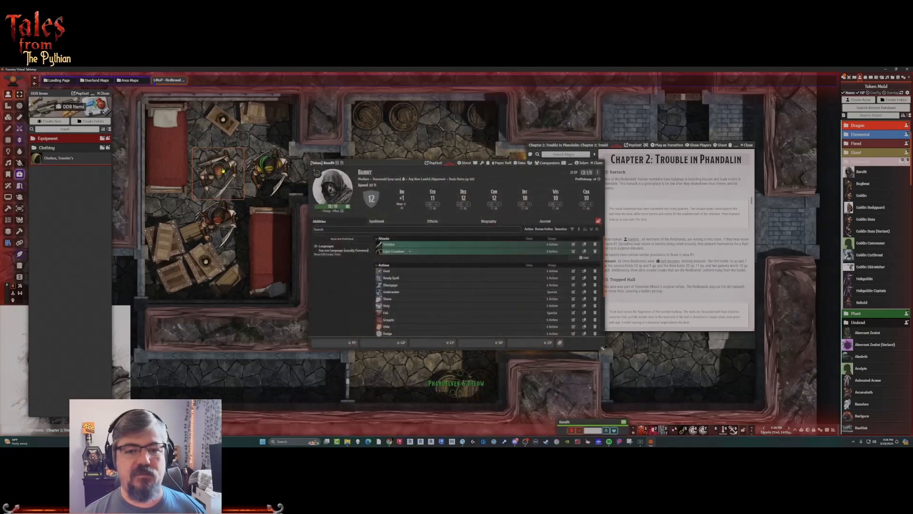
pyautogui.moveTo(401, 164); pyautogui.dragTo(239, 120)
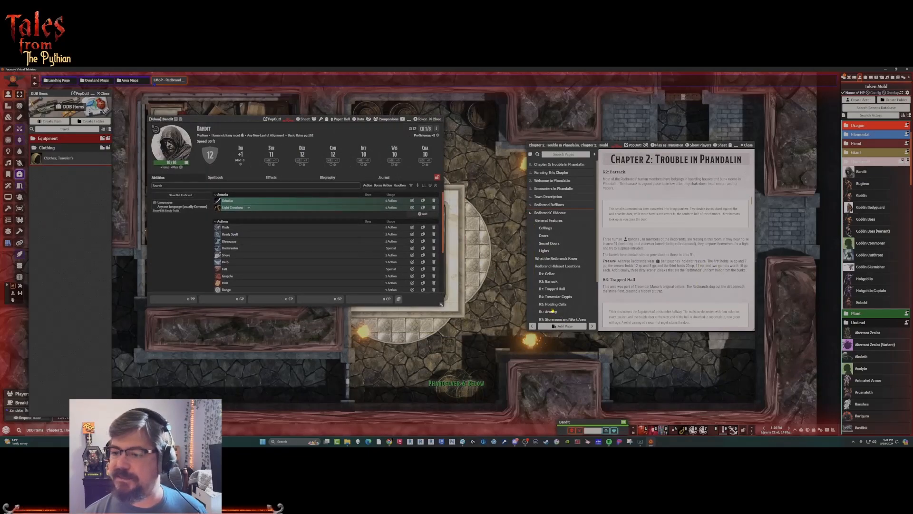
pyautogui.click(326, 299)
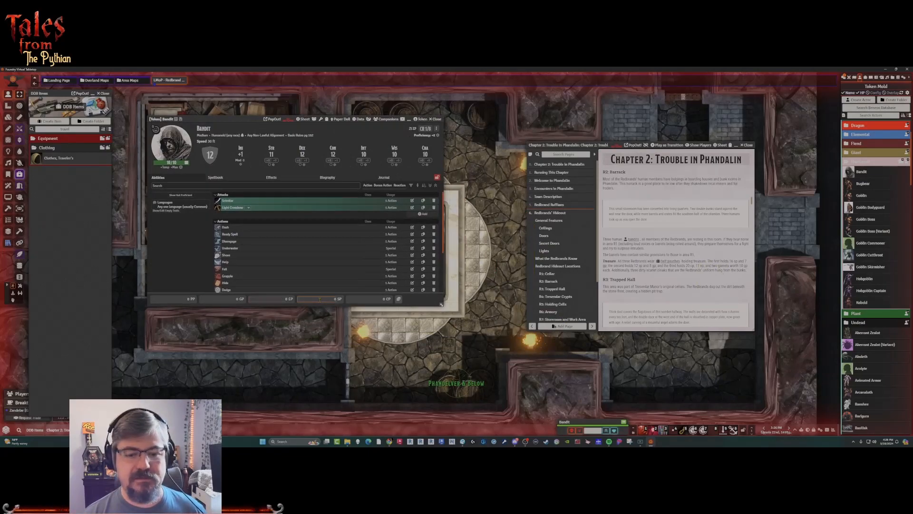
pyautogui.write('16')
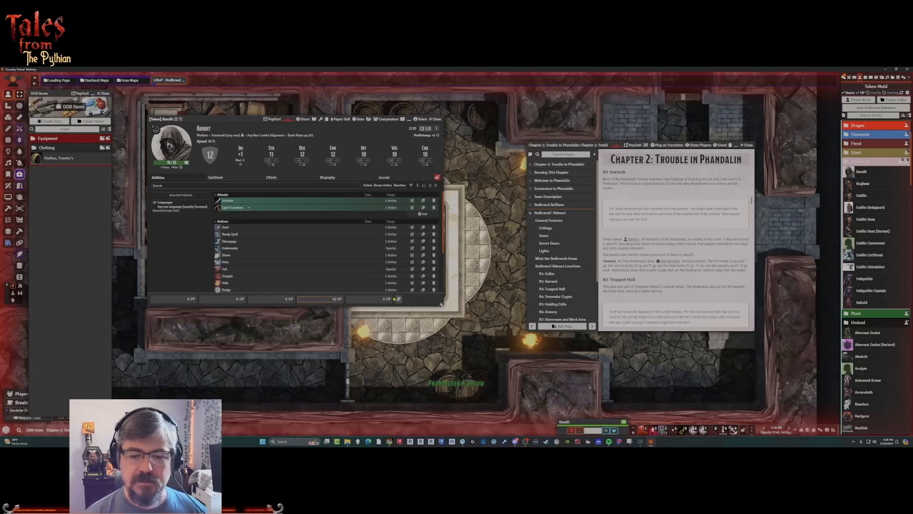
pyautogui.click(236, 300)
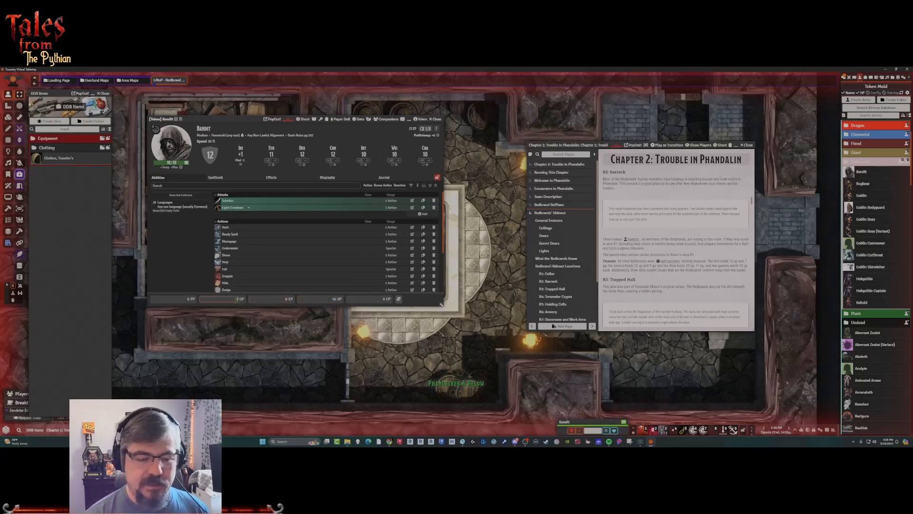
pyautogui.write('7')
pyautogui.click(192, 283)
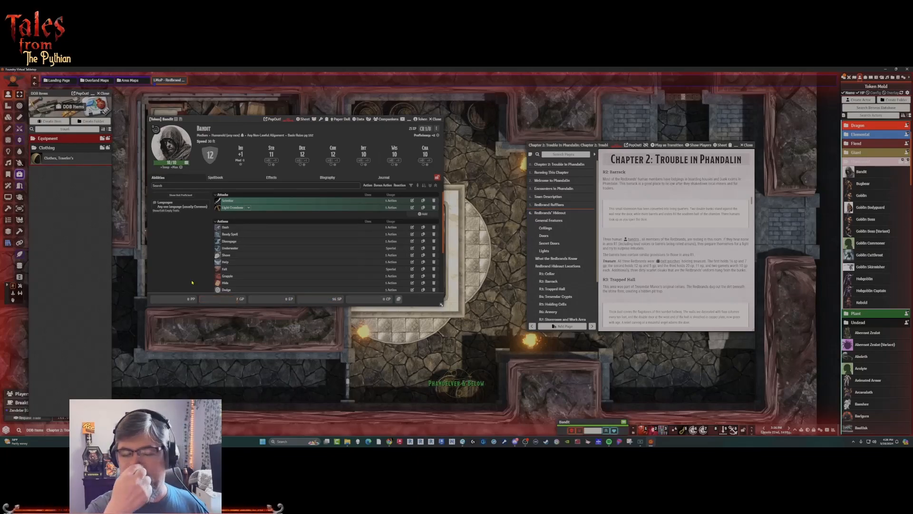
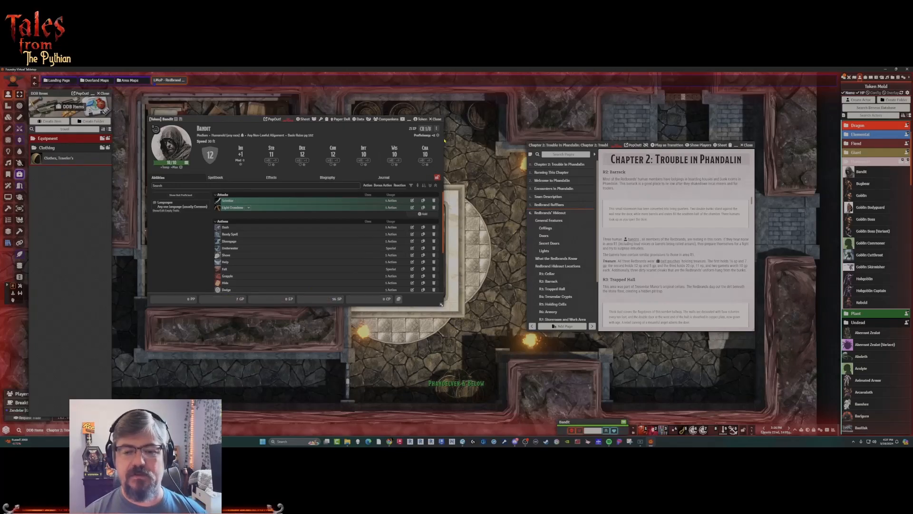
# Close the first bandit's sheet, give the green-clad bandit at the upper right of the barracks 12 SP and 5 GP, and close that sheet.
pyautogui.click(436, 119)
pyautogui.moveTo(218, 174); pyautogui.dragTo(274, 187)
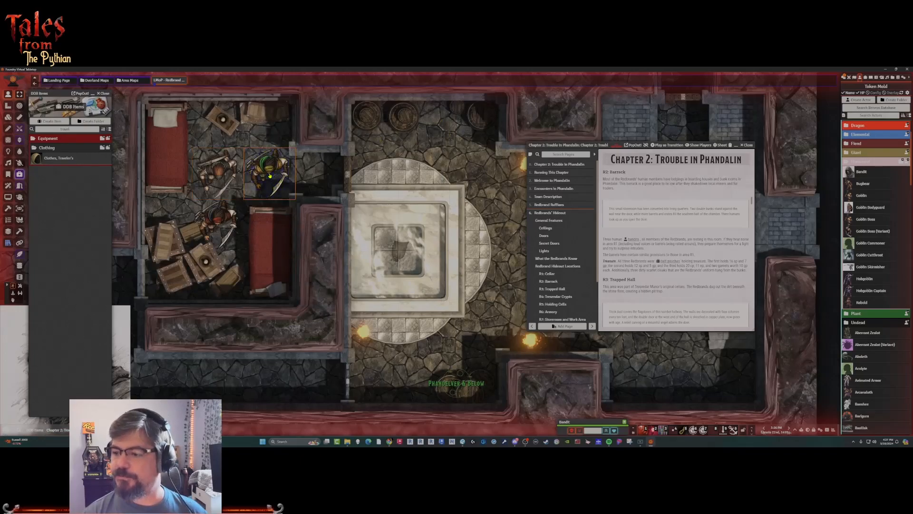
pyautogui.doubleClick(270, 176)
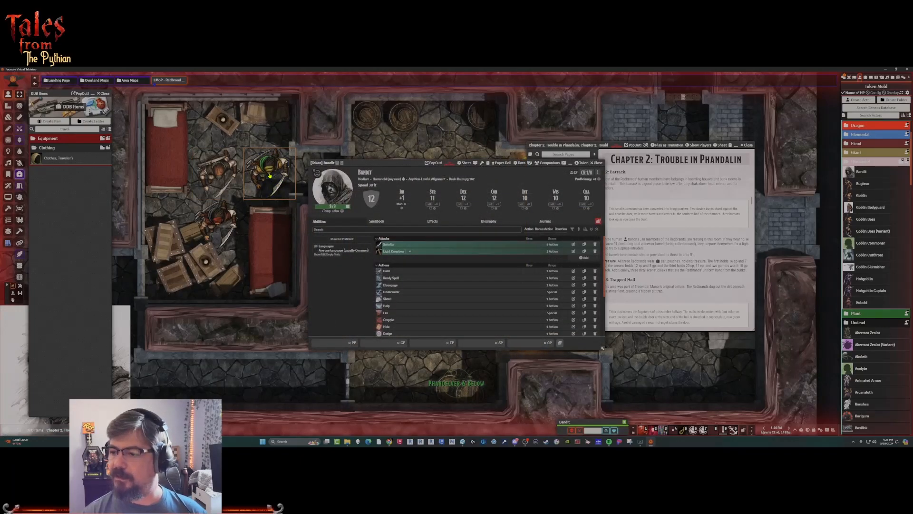
pyautogui.moveTo(356, 162); pyautogui.dragTo(346, 136)
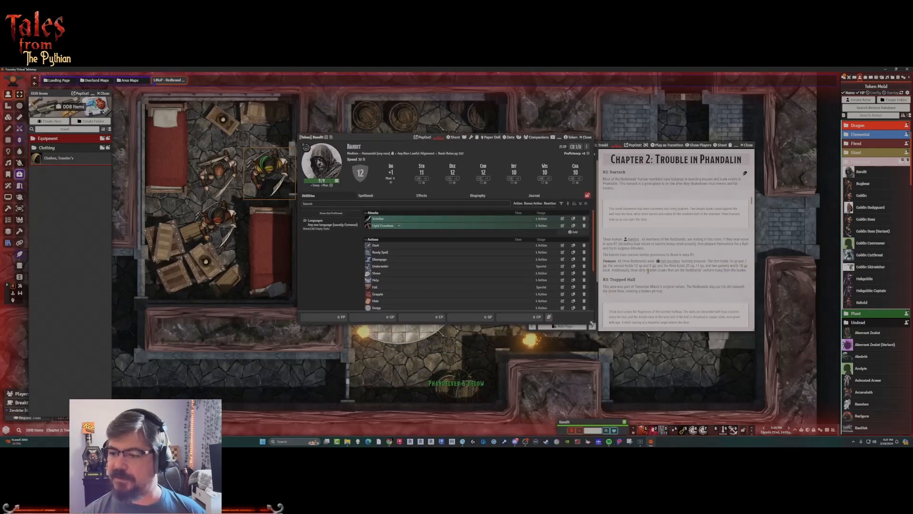
pyautogui.click(484, 317)
pyautogui.write('12')
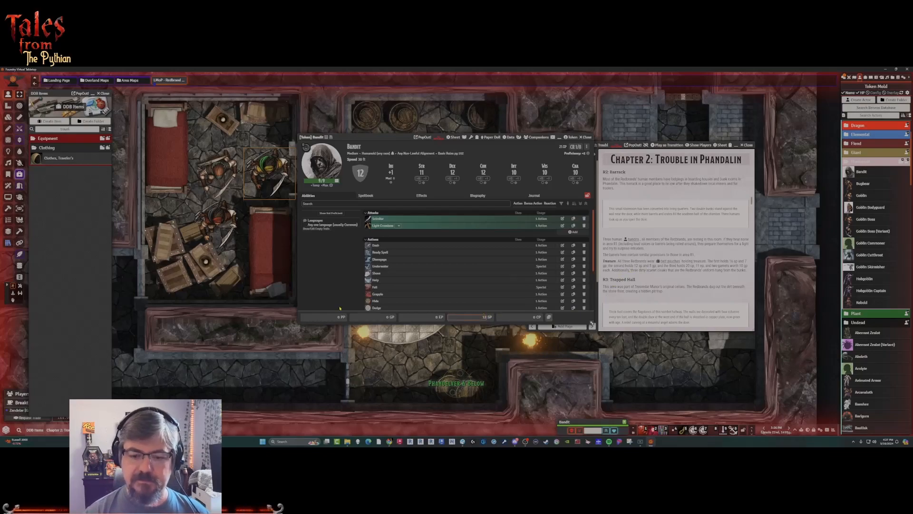
pyautogui.click(390, 318)
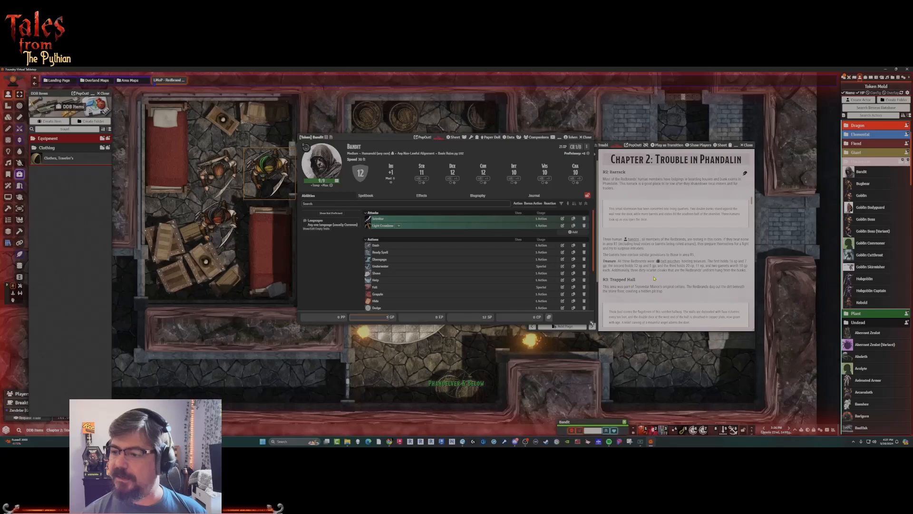
pyautogui.click(587, 137)
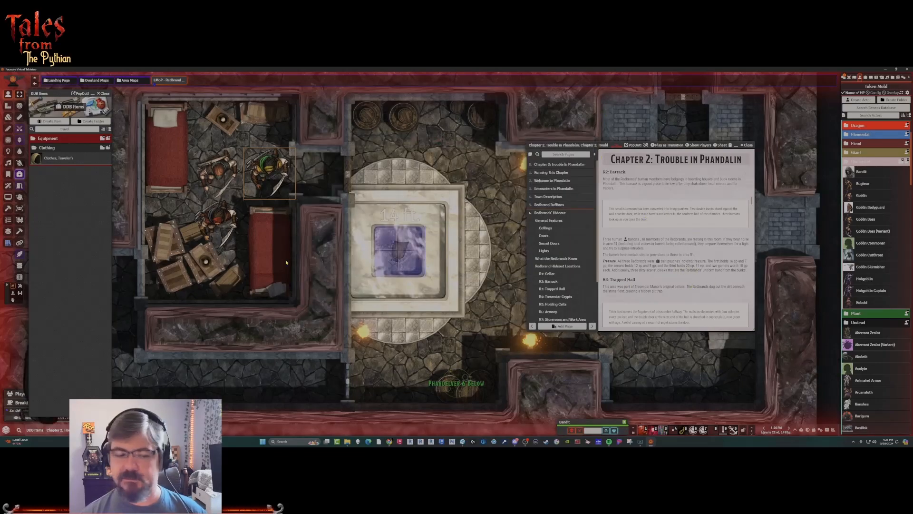
# Open the sheet of the bandit beside the crates and give the bandit 29 CP and 11 EP.
pyautogui.doubleClick(214, 220)
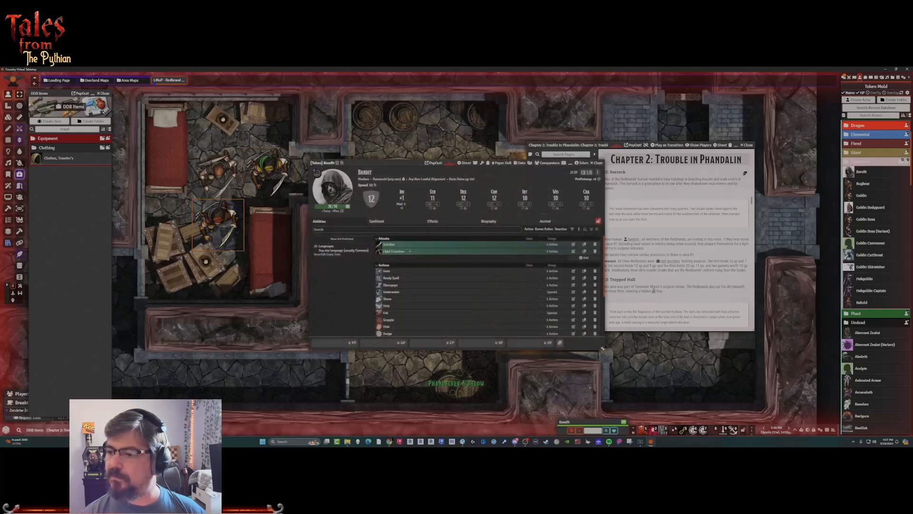
pyautogui.click(547, 342)
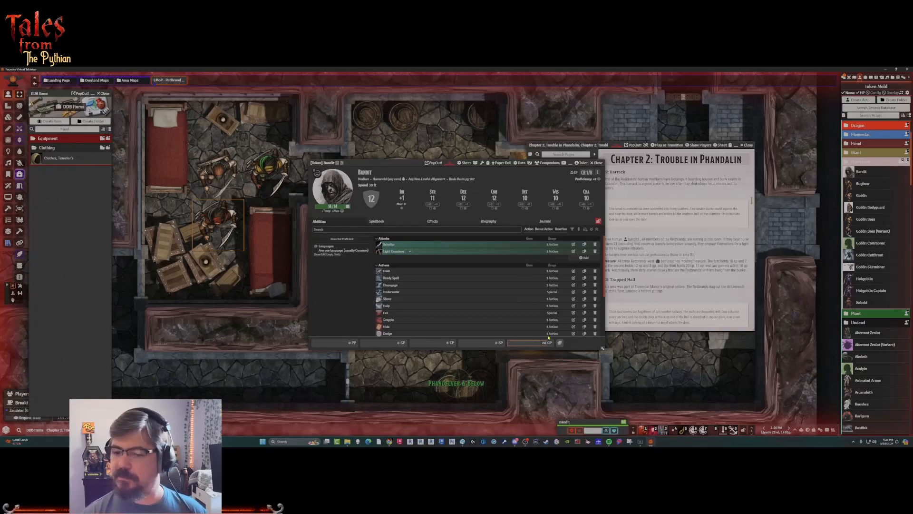
pyautogui.click(448, 343)
pyautogui.write('11')
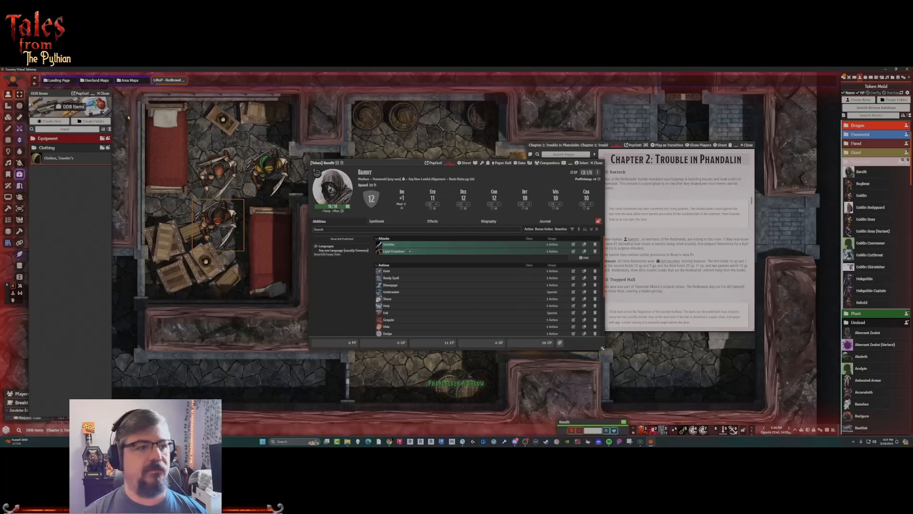
# Find the Garnet in the DDB Items compendium, move its sheet aside and import it into the world's items.
pyautogui.doubleClick(73, 129)
pyautogui.write('gem')
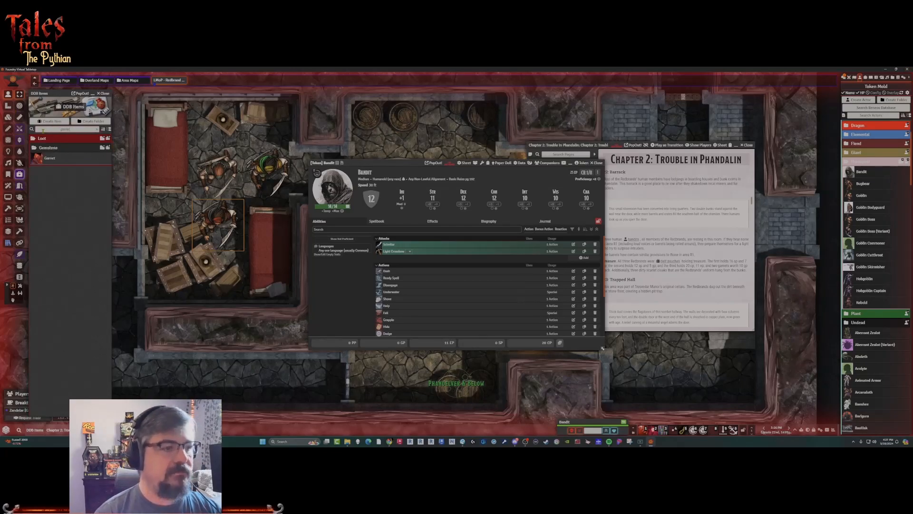
pyautogui.click(49, 159)
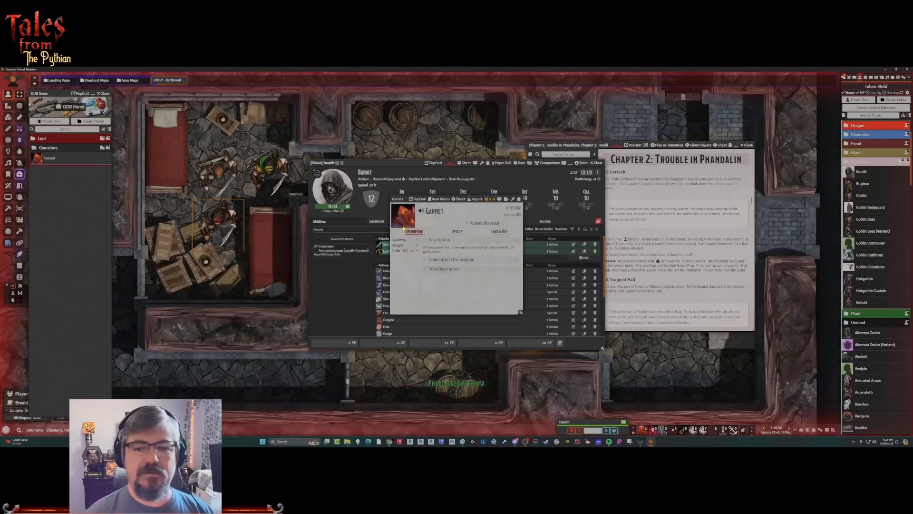
pyautogui.moveTo(407, 197); pyautogui.dragTo(332, 186)
pyautogui.click(403, 188)
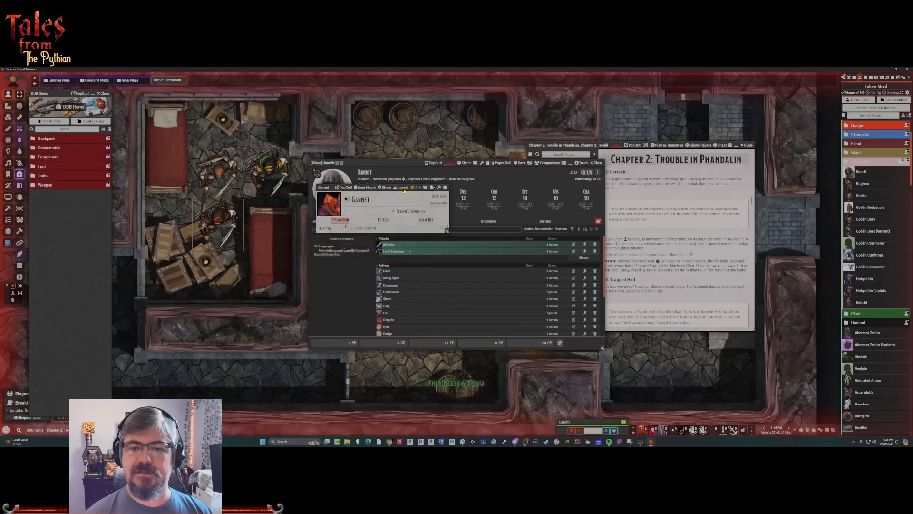
# Set the imported Garnet's price to 10 GP, add it to the crate-side bandit's inventory and close the bandit's sheet.
pyautogui.click(861, 151)
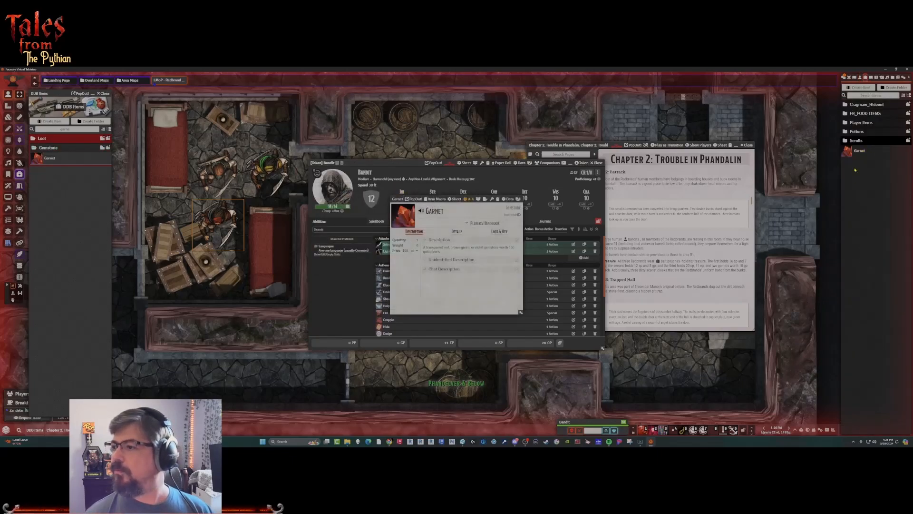
pyautogui.click(405, 250)
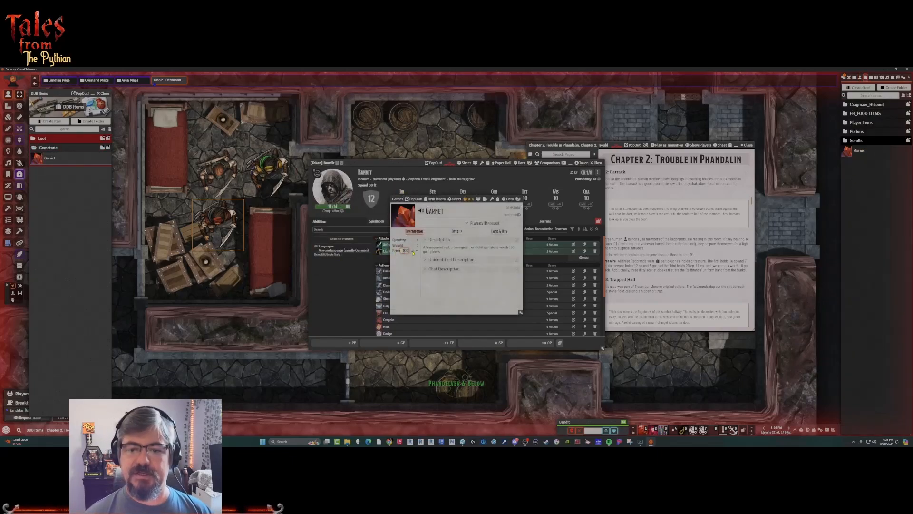
pyautogui.click(413, 265)
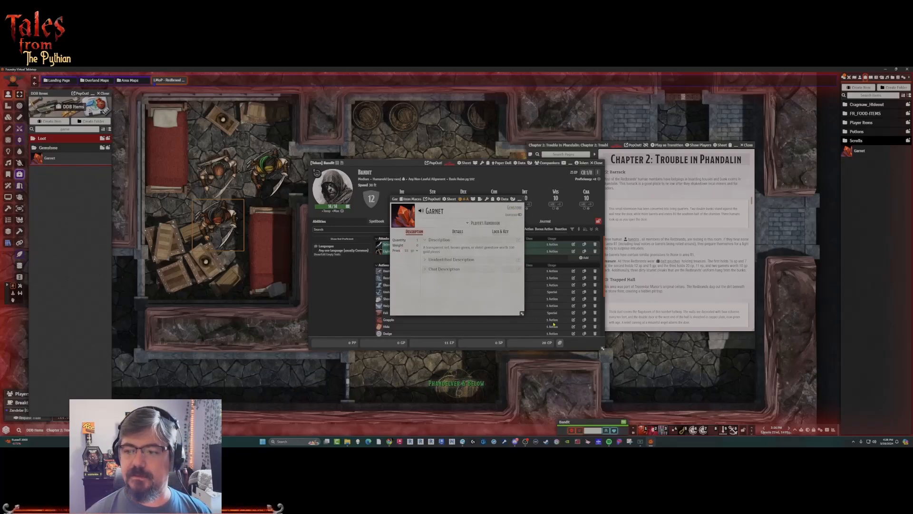
pyautogui.click(596, 198)
pyautogui.moveTo(859, 152); pyautogui.dragTo(453, 295)
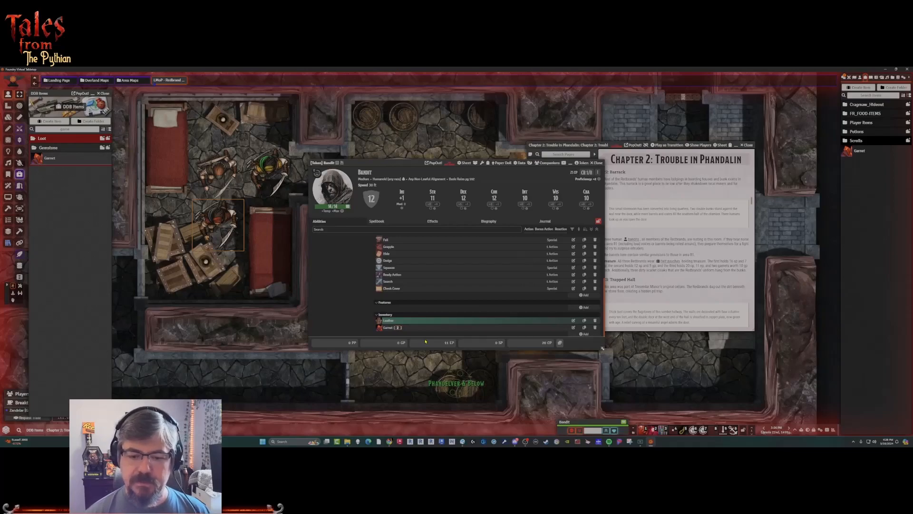
pyautogui.scroll(2, 344, 278)
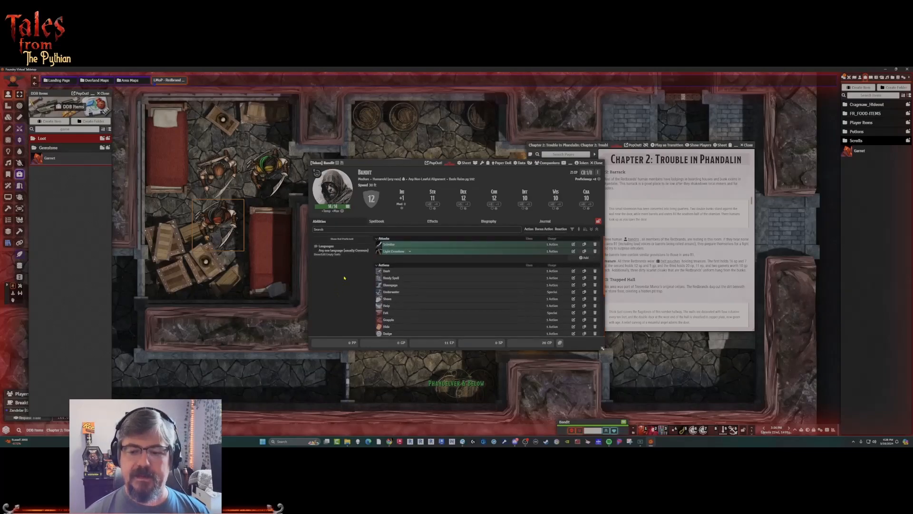
pyautogui.click(596, 162)
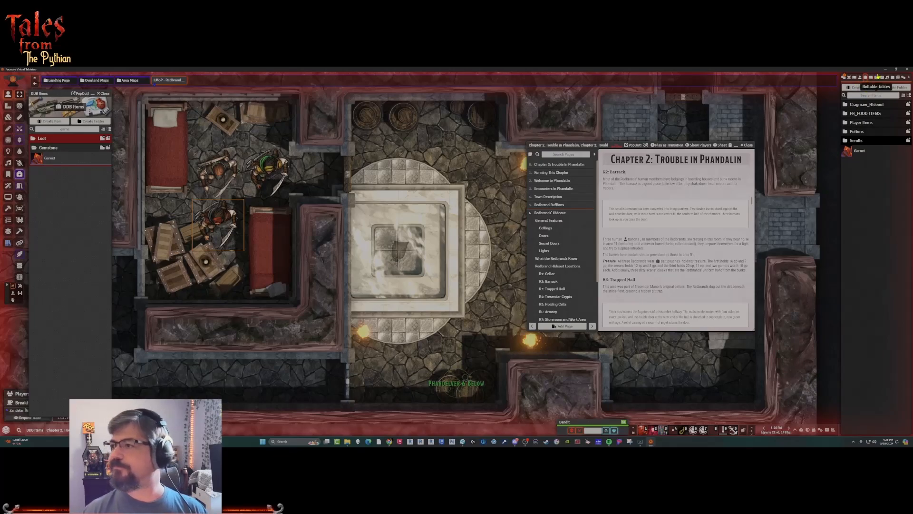
# Create a new equipment item named "Red Cloaks".
pyautogui.click(858, 89)
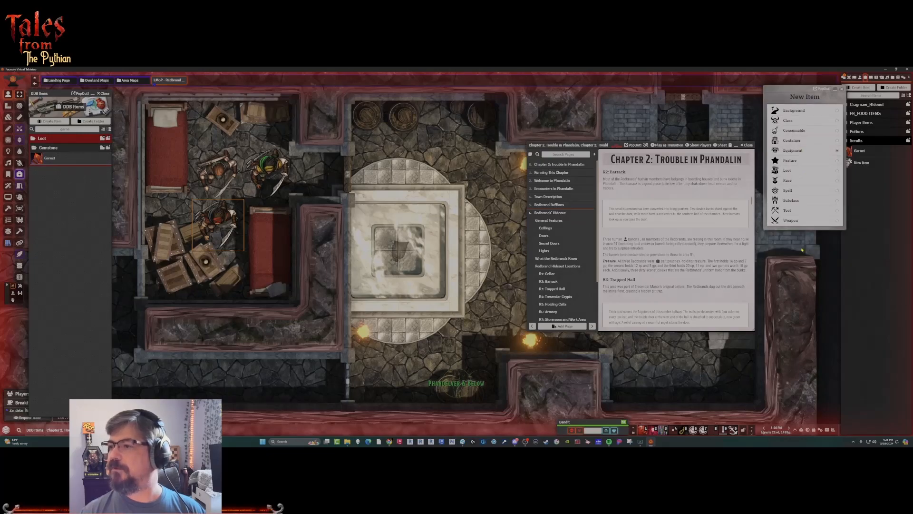
pyautogui.click(807, 244)
pyautogui.moveTo(451, 211); pyautogui.dragTo(422, 211)
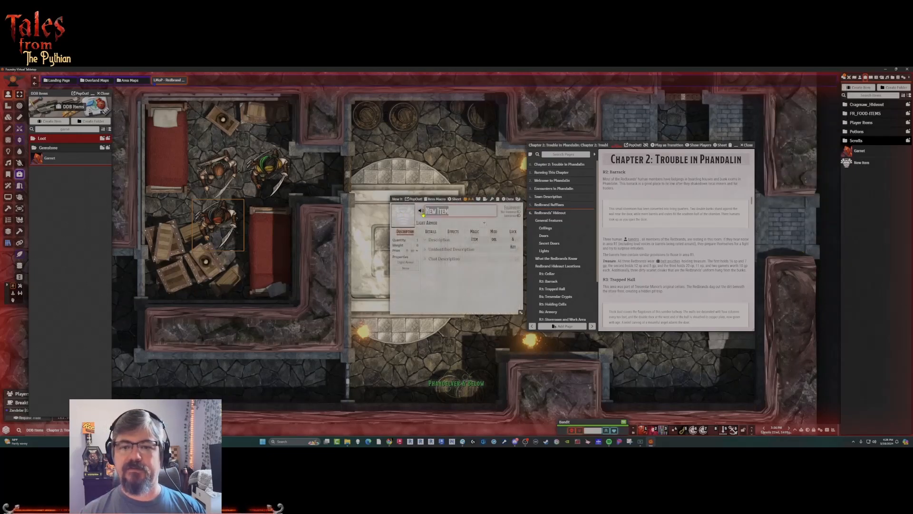
pyautogui.write('Red')
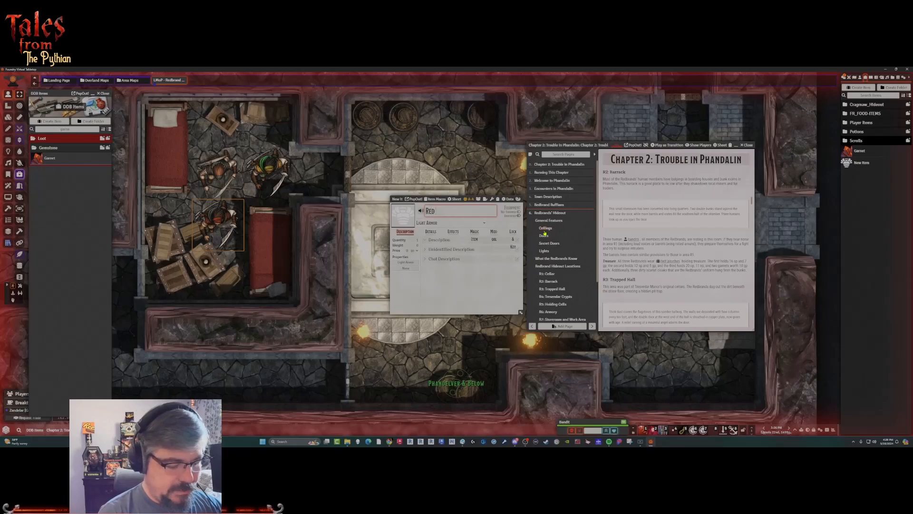
pyautogui.write(' Cloaks')
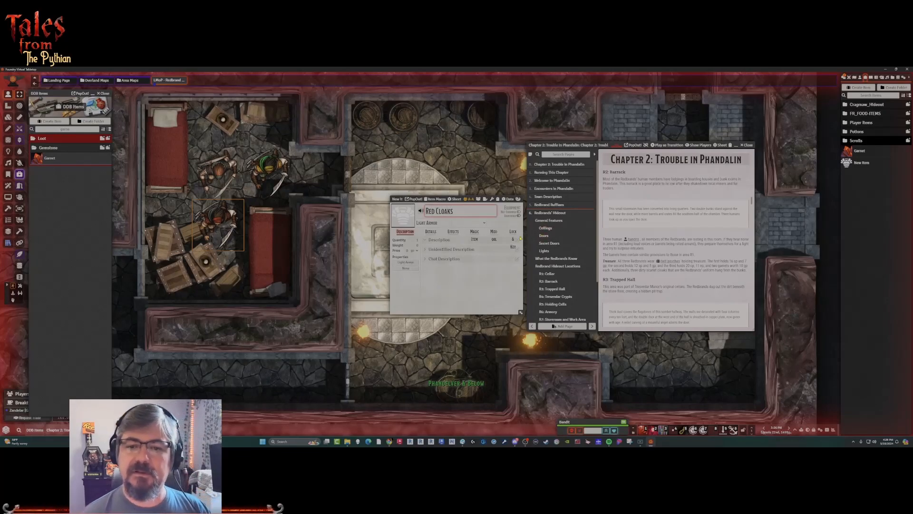
pyautogui.press('Return')
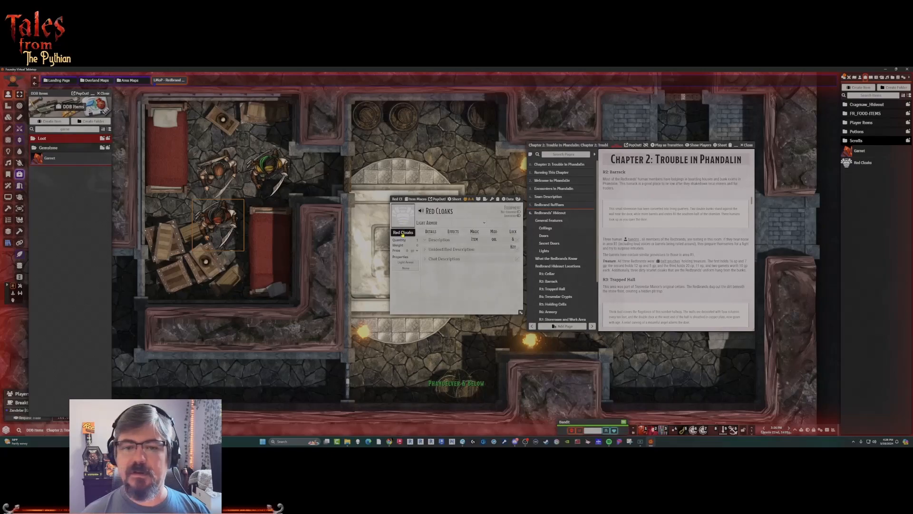
# Search the core data folder icons/equipment for "cloak" and set cloak-collared-red.webp as the Red Cloaks item's image.
pyautogui.click(403, 227)
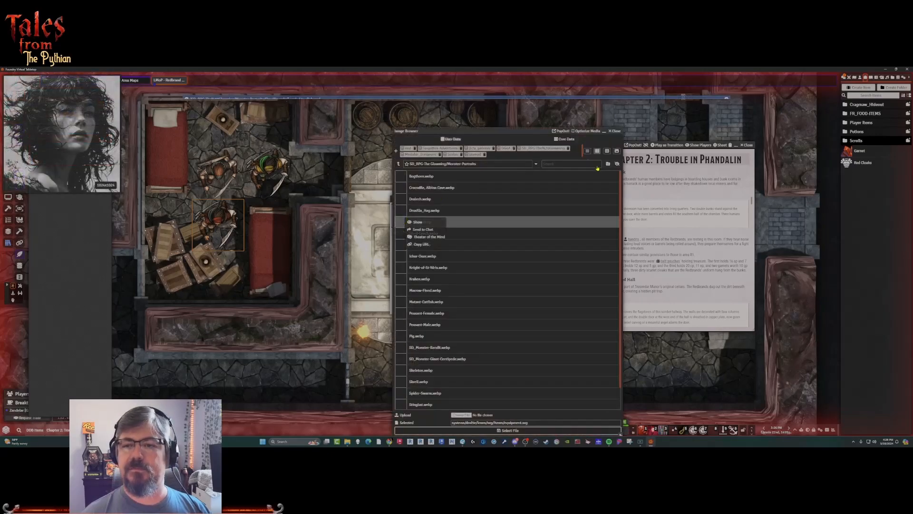
pyautogui.click(565, 139)
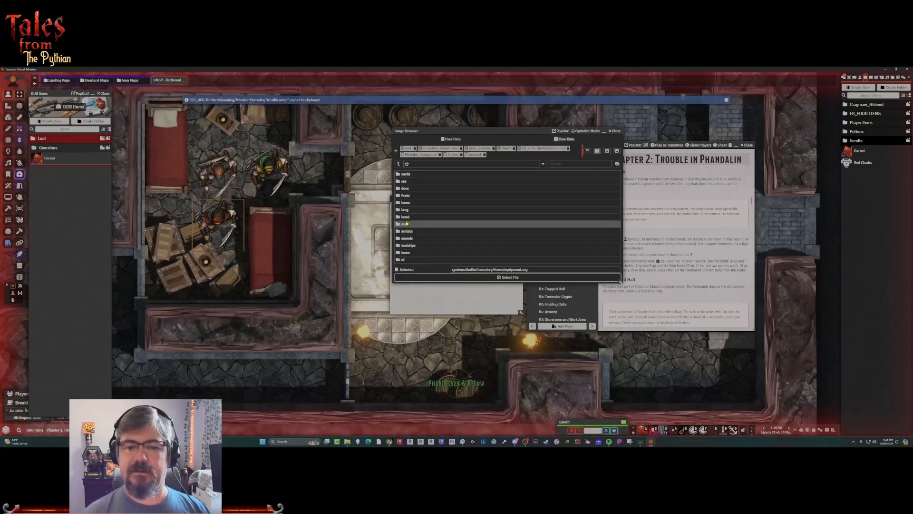
pyautogui.click(406, 203)
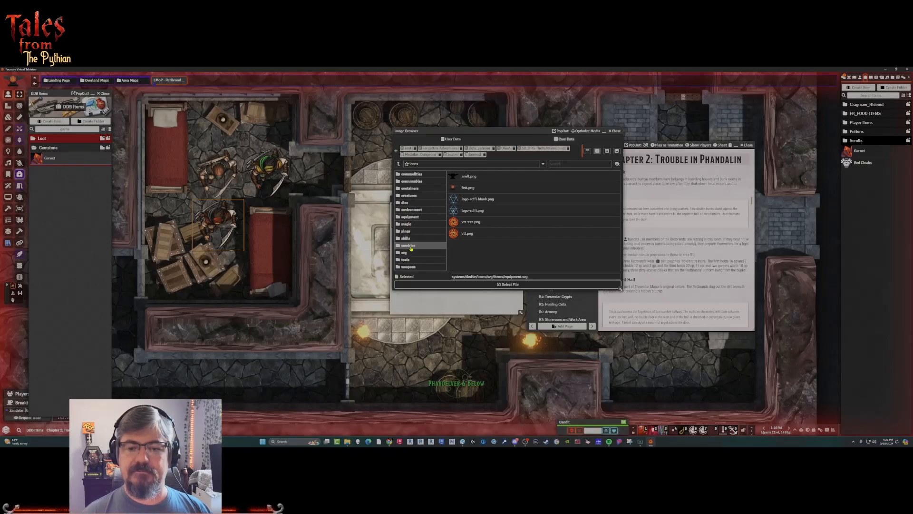
pyautogui.click(410, 217)
pyautogui.click(578, 164)
pyautogui.write('cloak')
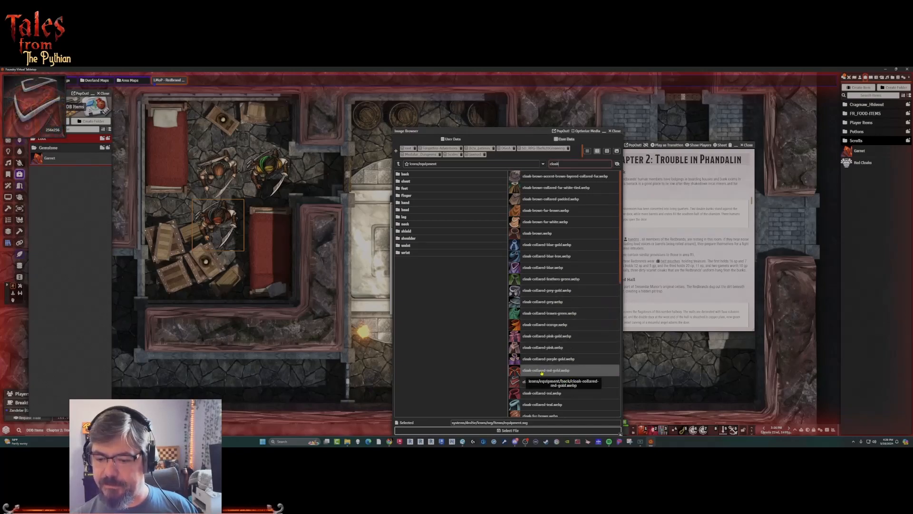
pyautogui.click(524, 394)
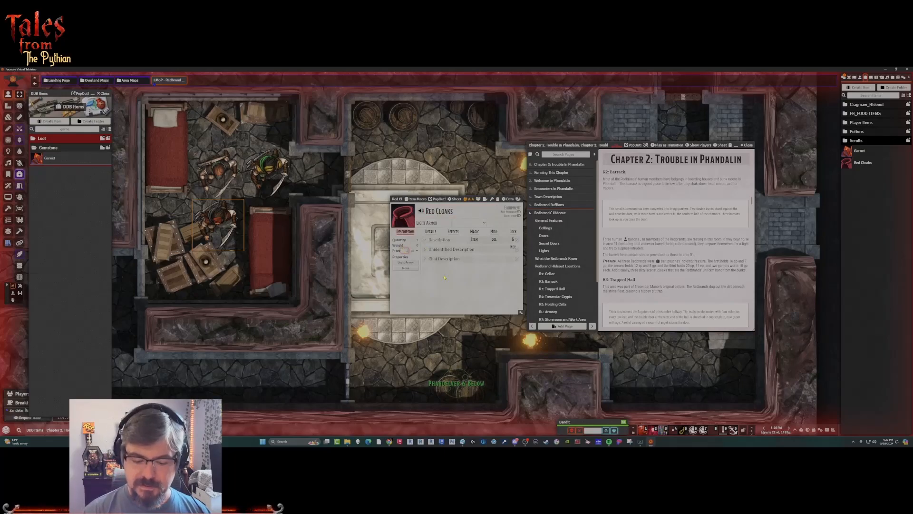
# Set the Red Cloaks item's price currency, save the description "A red cloak, worn by the Redbrand's", enlarge the sheet and close it.
pyautogui.click(414, 251)
pyautogui.click(413, 268)
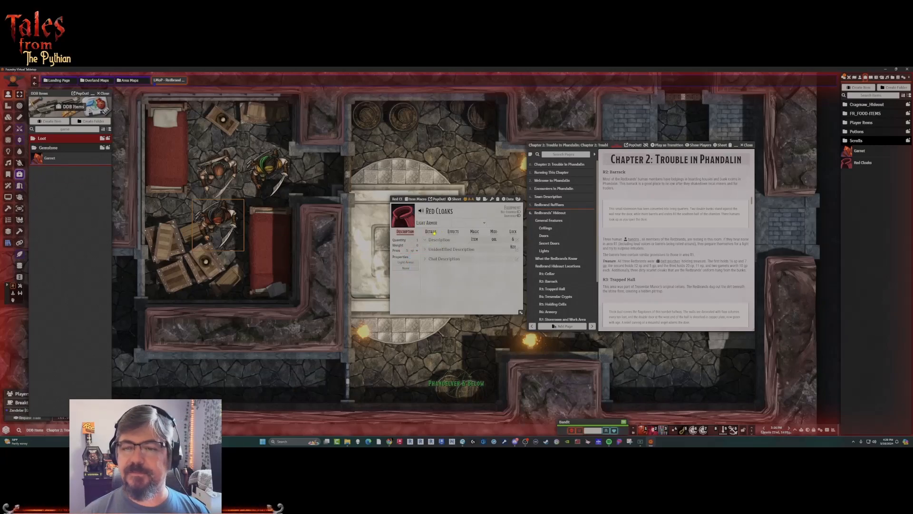
pyautogui.click(521, 241)
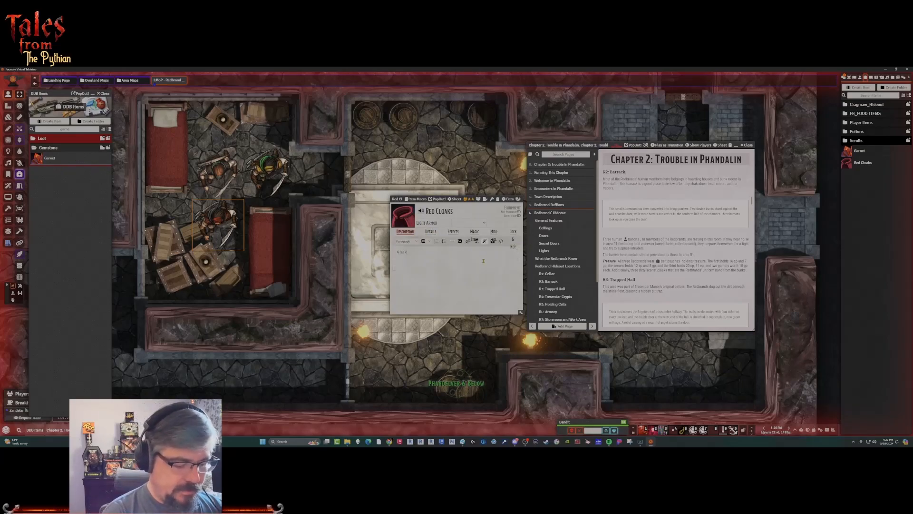
pyautogui.write(", worn by the Redbrand's")
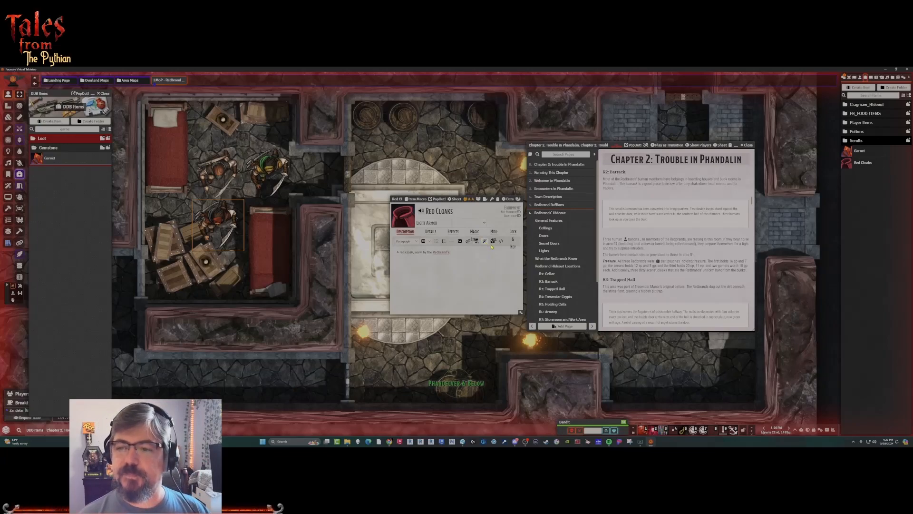
pyautogui.click(493, 241)
pyautogui.click(426, 242)
pyautogui.moveTo(521, 313); pyautogui.dragTo(555, 330)
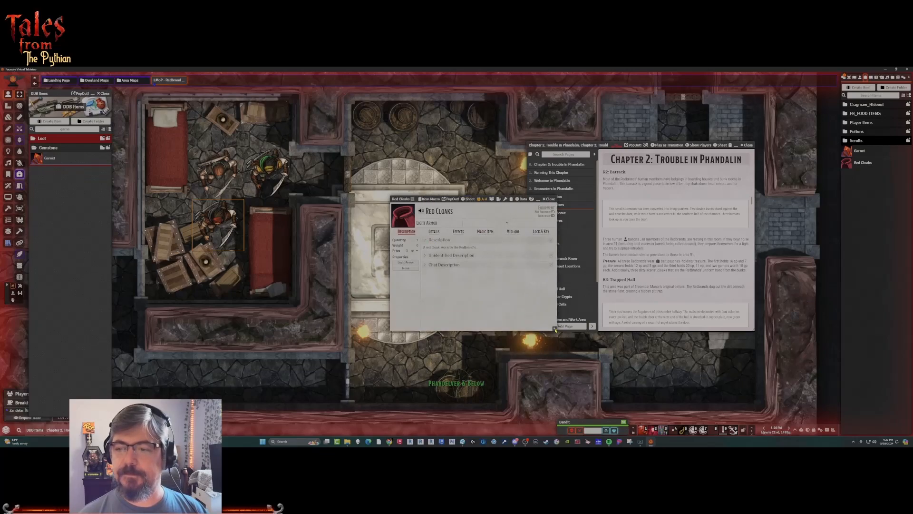
pyautogui.click(551, 199)
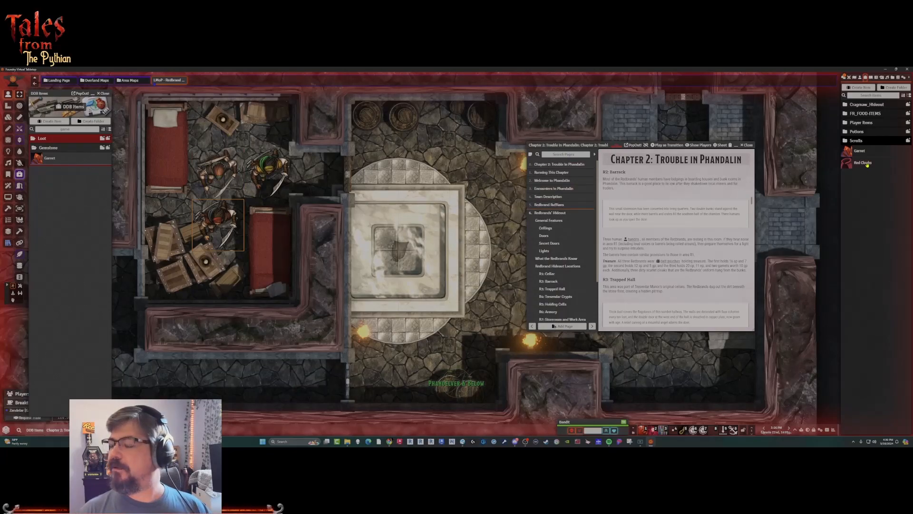
# Reopen the sheet of the bandit beside the crates and add the Red Cloaks item to the bandit.
pyautogui.doubleClick(218, 225)
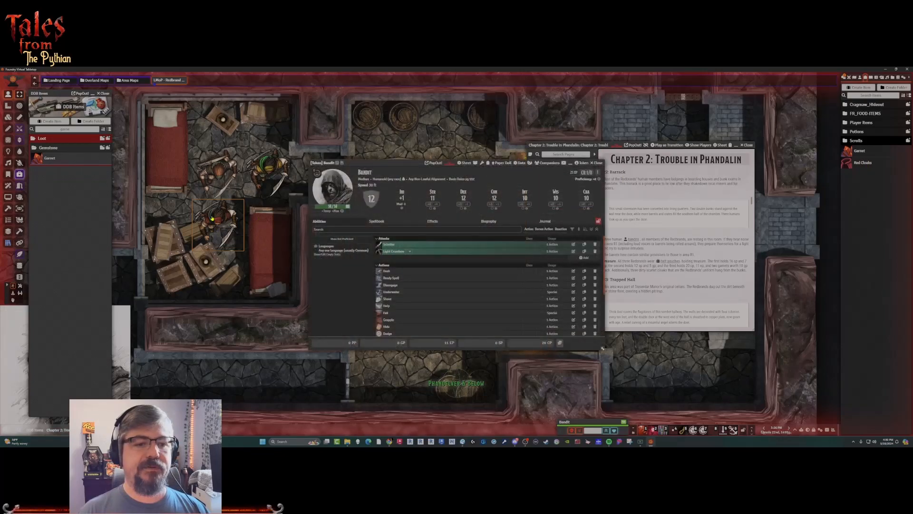
pyautogui.moveTo(863, 163); pyautogui.dragTo(448, 287)
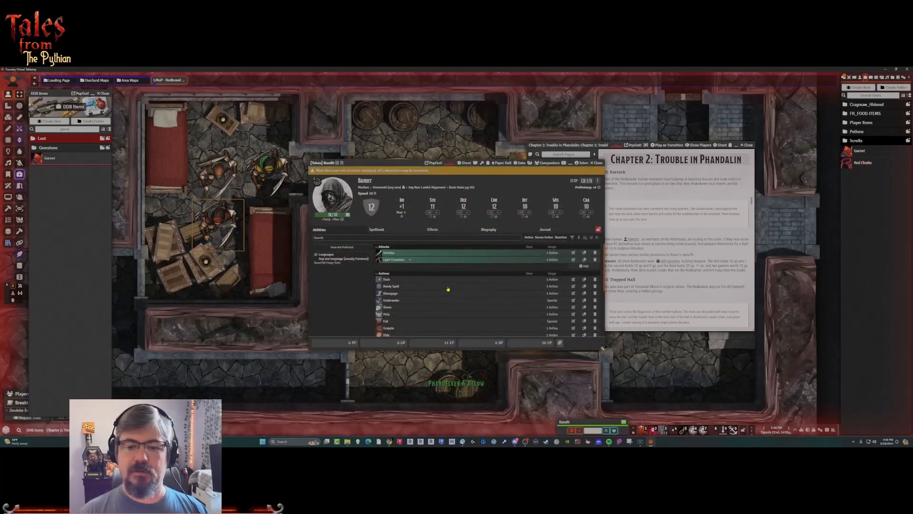
# Add the Red Cloaks item to the bandit nearest the upper bed, and close both open bandit sheets.
pyautogui.click(211, 175)
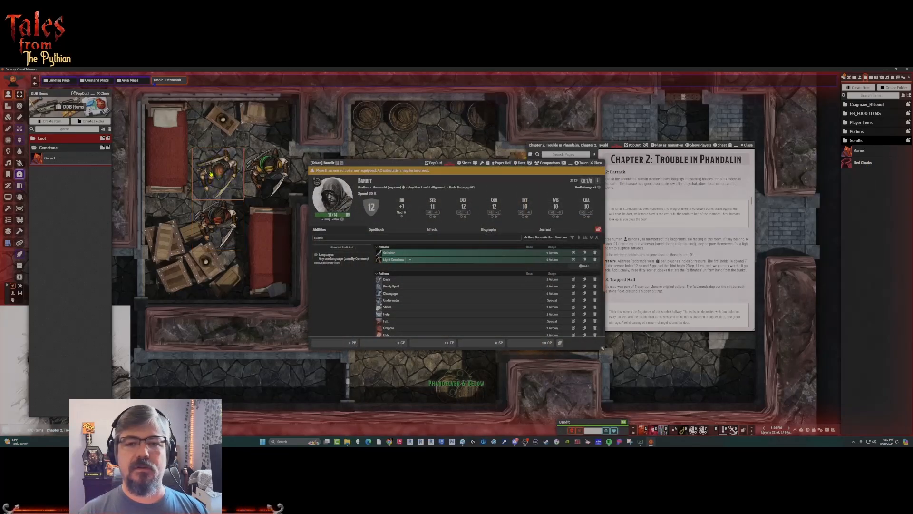
pyautogui.doubleClick(211, 175)
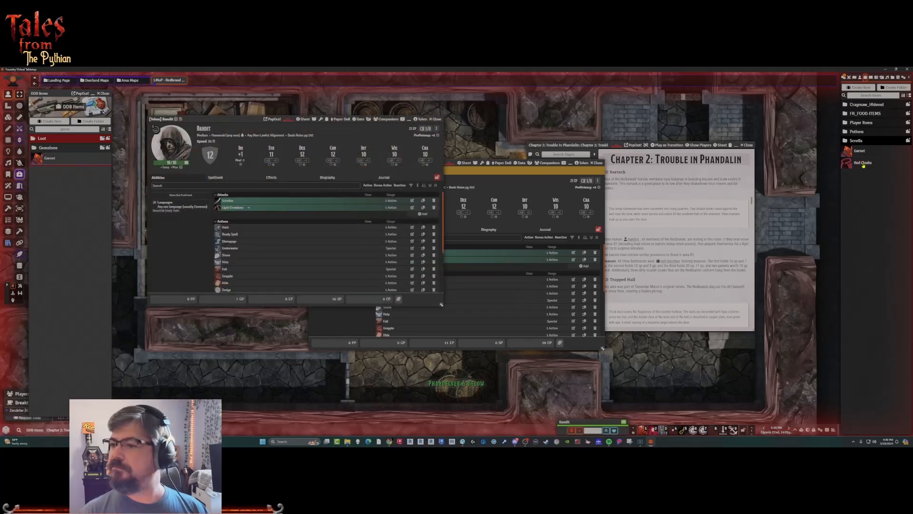
pyautogui.moveTo(864, 165); pyautogui.dragTo(331, 245)
pyautogui.click(435, 119)
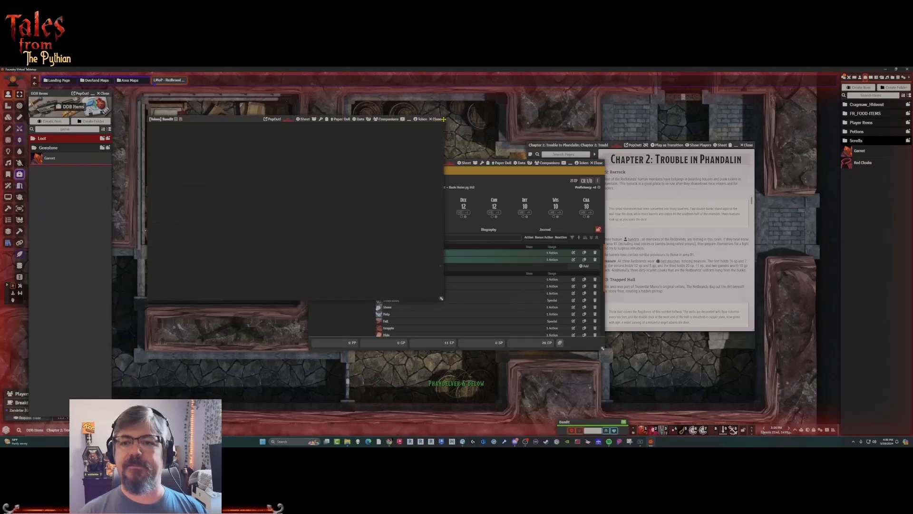
pyautogui.click(595, 162)
# Add the Red Cloaks item to the green-clad bandit's sheet and close the sheet.
pyautogui.doubleClick(270, 173)
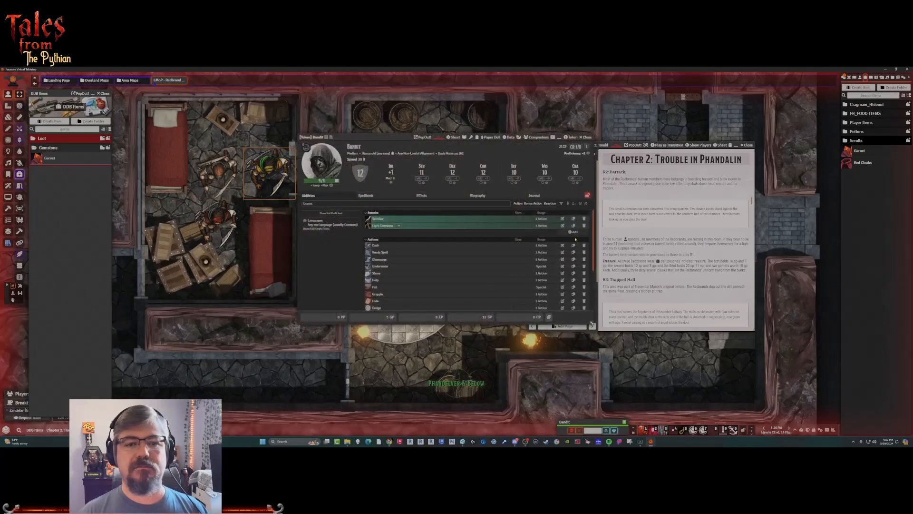
pyautogui.moveTo(861, 164); pyautogui.dragTo(414, 264)
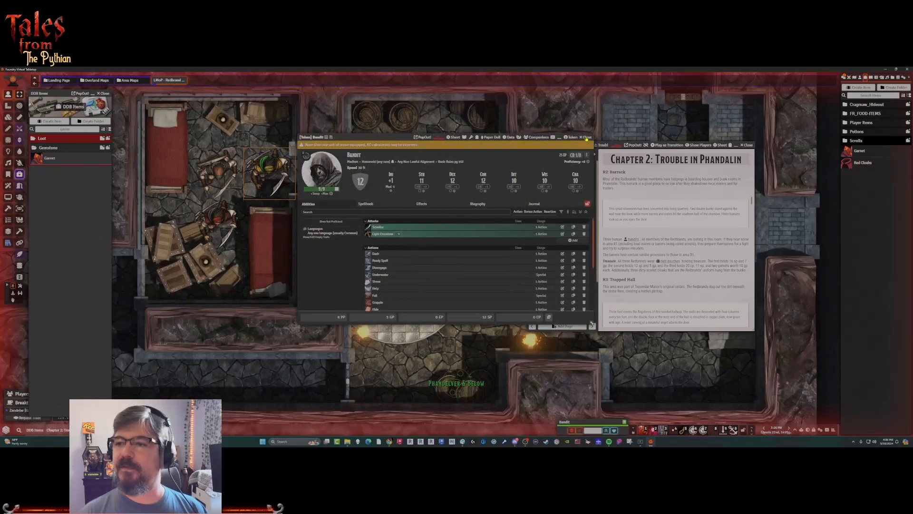
pyautogui.click(585, 137)
pyautogui.click(436, 162)
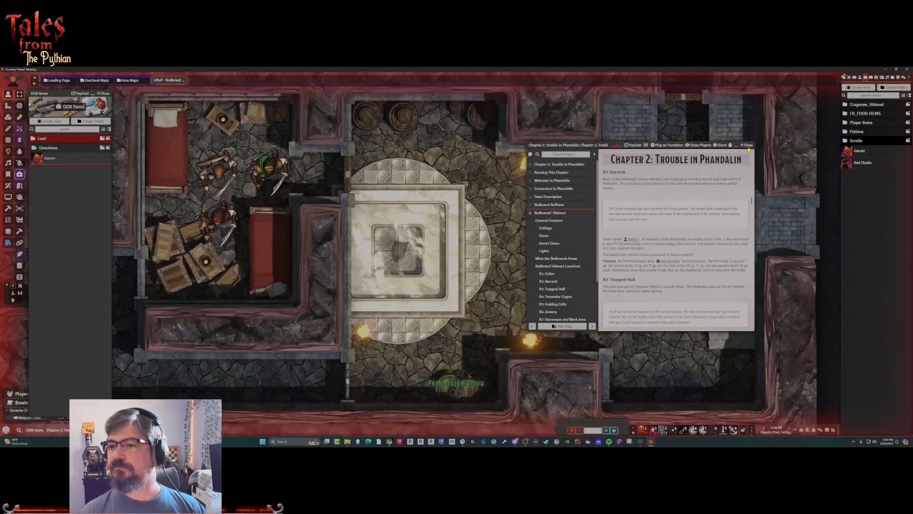
# Move the Chapter 2: Trouble in Phandalin journal clear of the map and bring the Trapped Hall's pit into view.
pyautogui.moveTo(728, 145); pyautogui.dragTo(337, 77)
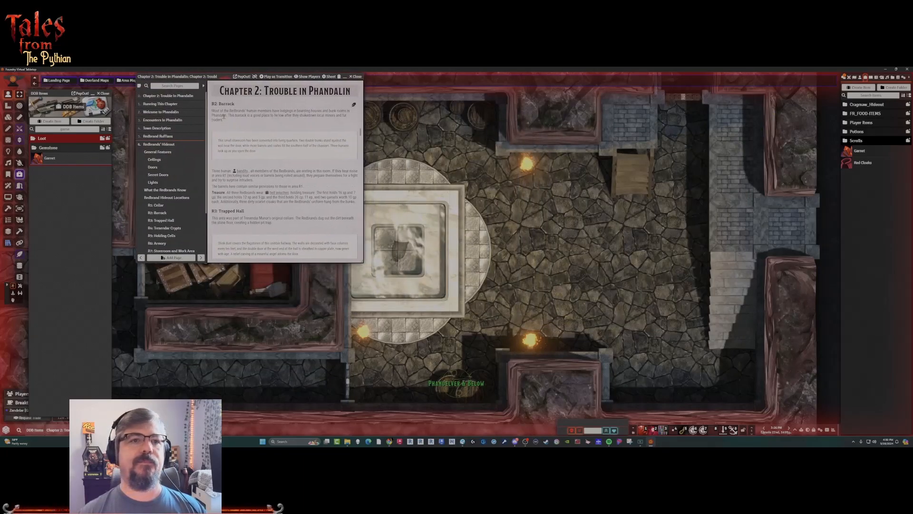
pyautogui.moveTo(193, 78); pyautogui.dragTo(110, 128)
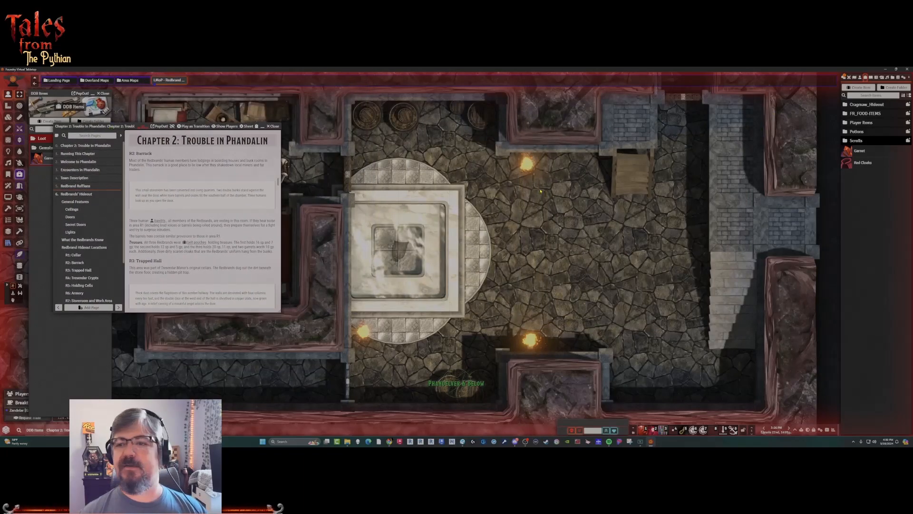
pyautogui.scroll(-4, 540, 191)
pyautogui.moveTo(540, 191); pyautogui.dragTo(476, 324)
pyautogui.scroll(6, 473, 213)
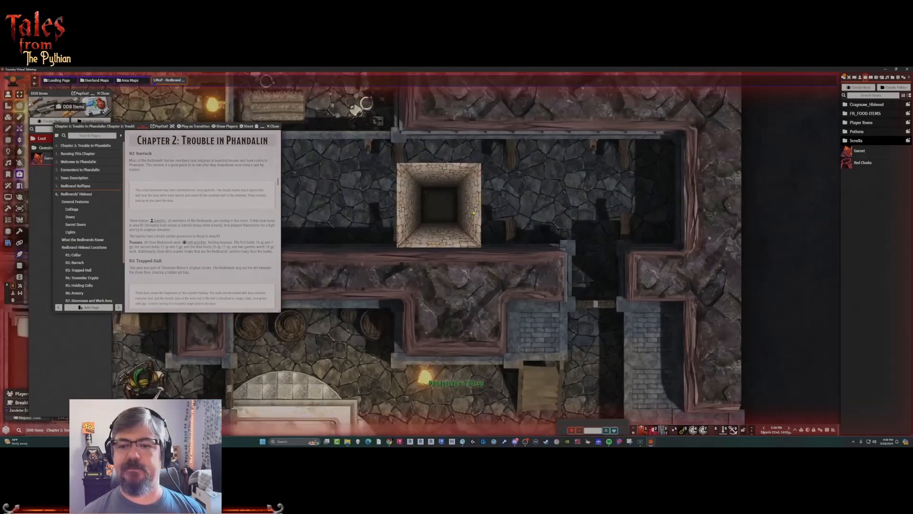
pyautogui.scroll(2, 474, 212)
pyautogui.moveTo(472, 217); pyautogui.dragTo(548, 205)
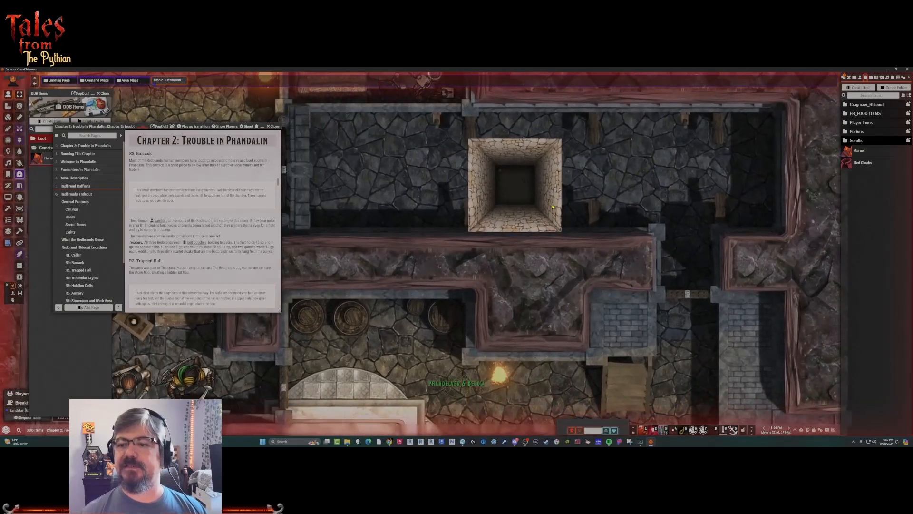
# Select the pit tile in the Trapped Hall and read the R3 trap description in the journal.
pyautogui.click(9, 117)
pyautogui.click(526, 198)
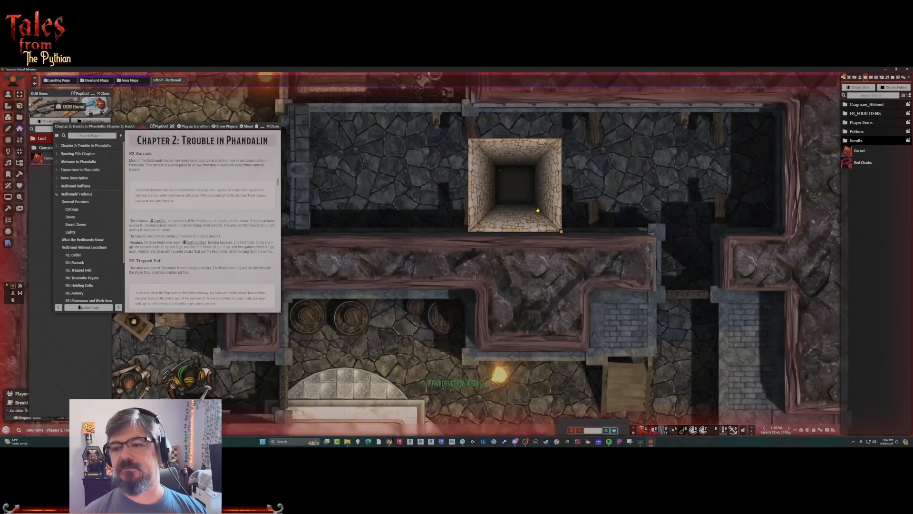
pyautogui.moveTo(526, 198); pyautogui.dragTo(550, 212)
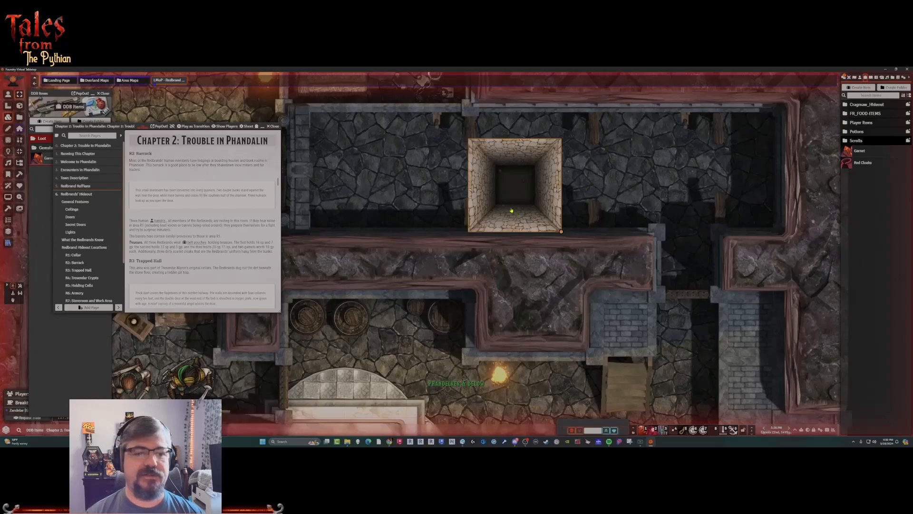
pyautogui.scroll(-5, 181, 247)
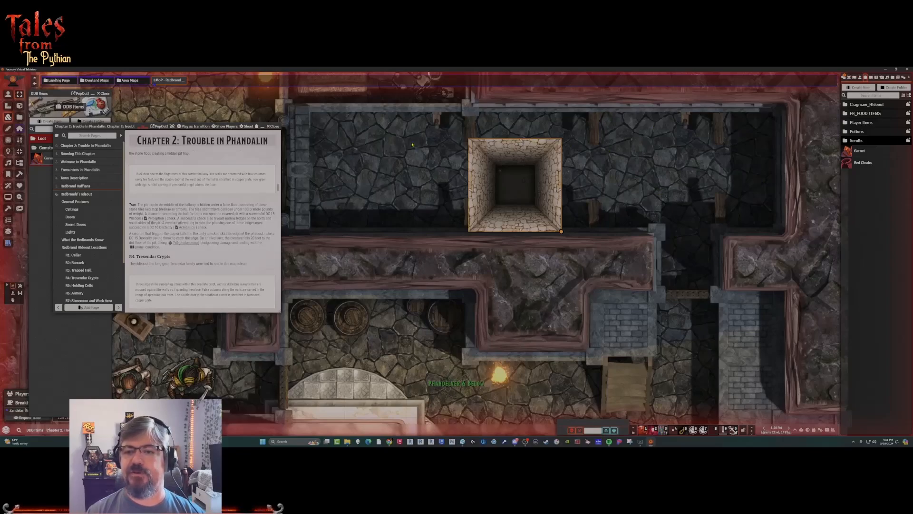
# Layer the overlay-grunge-07 and overlay-grunge-05 overlays over the pit tile.
pyautogui.rightClick(517, 197)
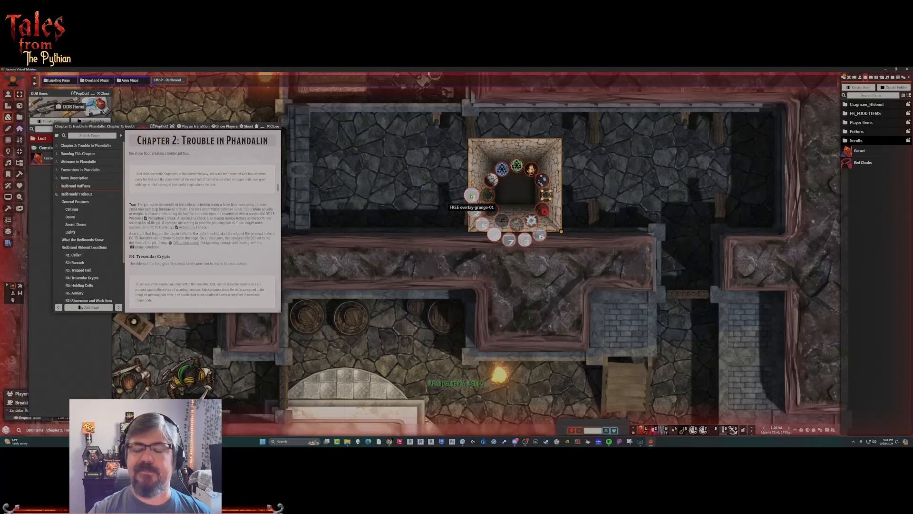
pyautogui.click(471, 196)
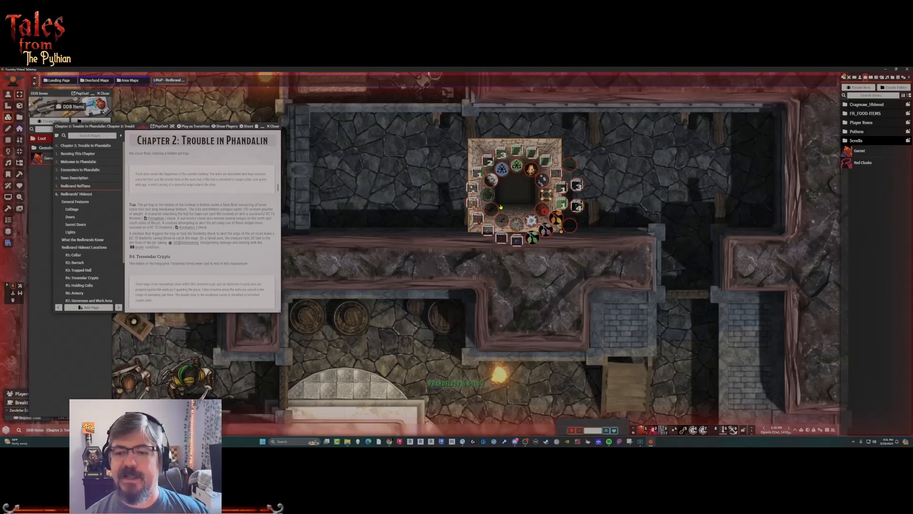
pyautogui.moveTo(488, 209)
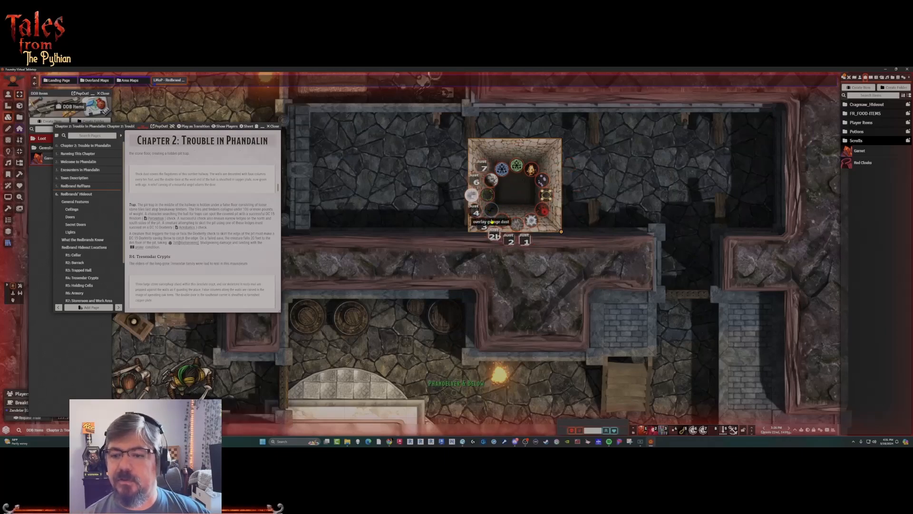
pyautogui.moveTo(504, 224)
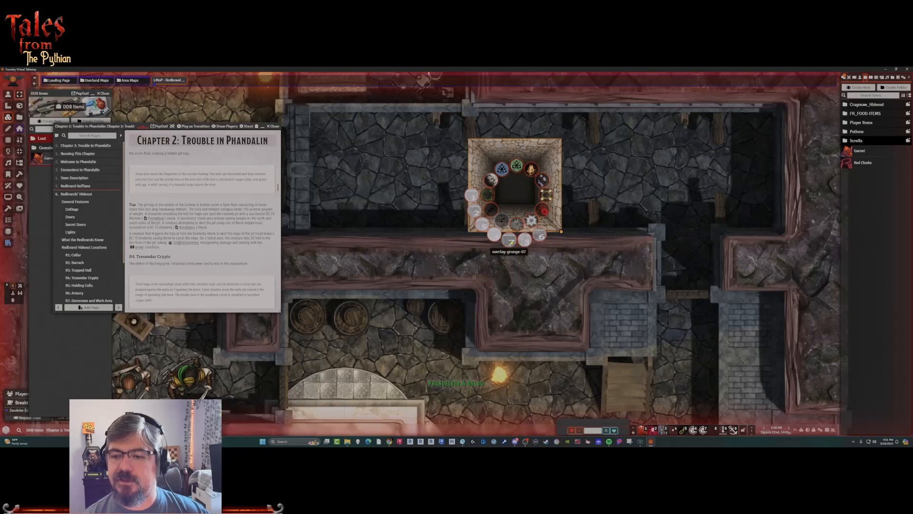
pyautogui.click(511, 242)
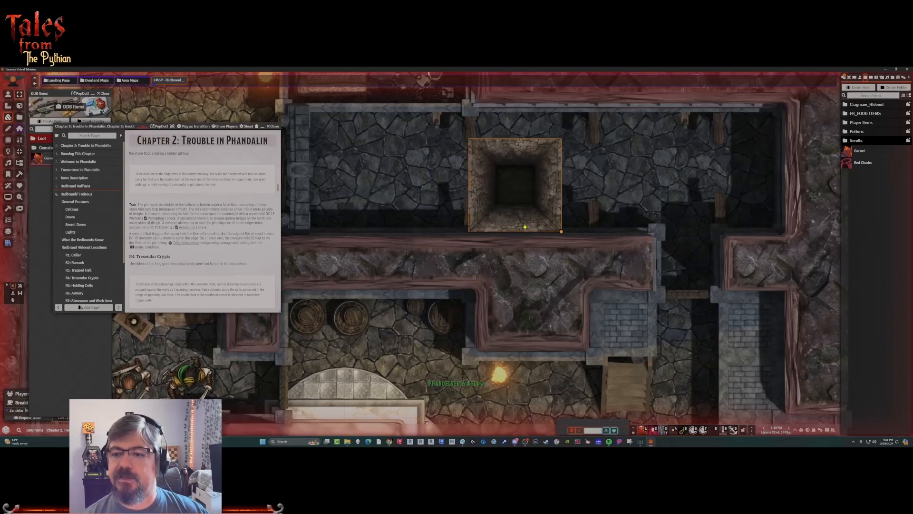
pyautogui.rightClick(525, 227)
pyautogui.moveTo(498, 238)
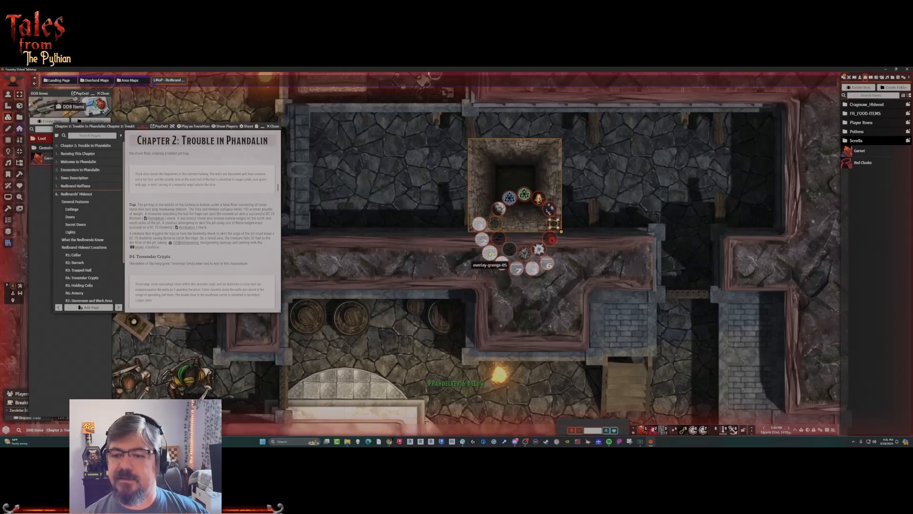
pyautogui.click(489, 254)
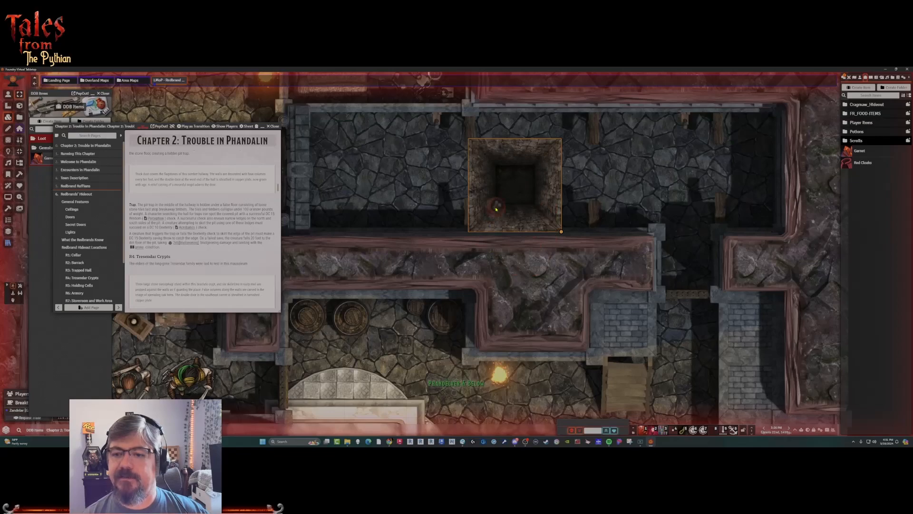
# Try the overlay-grunge-dust-05 overlay on the pit tile.
pyautogui.rightClick(485, 227)
pyautogui.moveTo(483, 229)
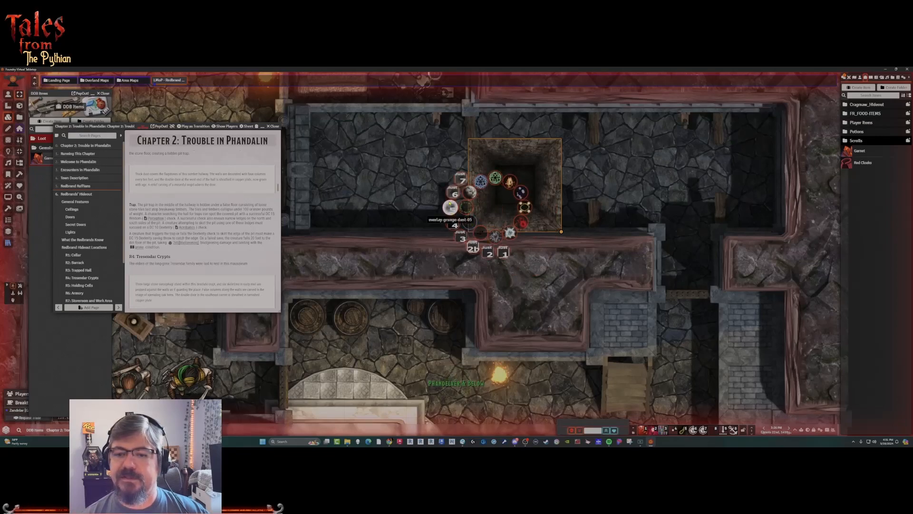
pyautogui.click(451, 207)
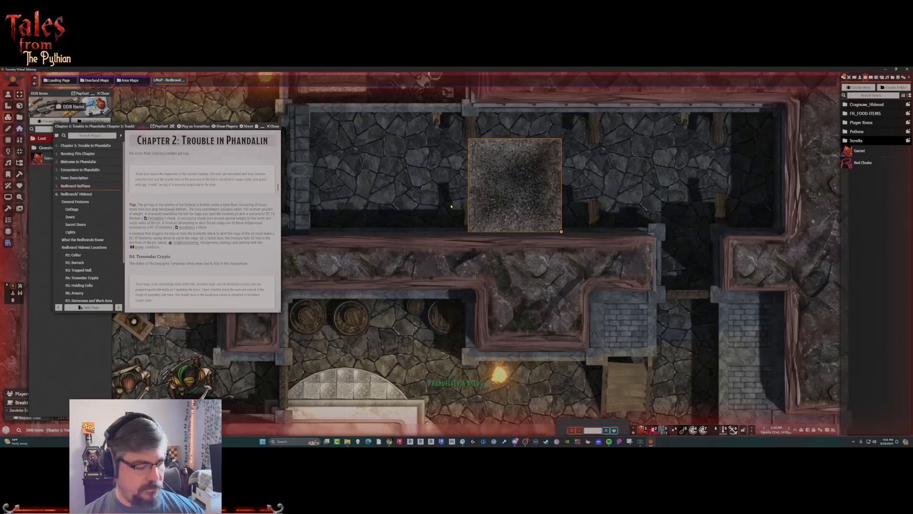
# Apply the FREE overlay-grunge-01 overlay to the pit tile and deselect the tile.
pyautogui.rightClick(491, 230)
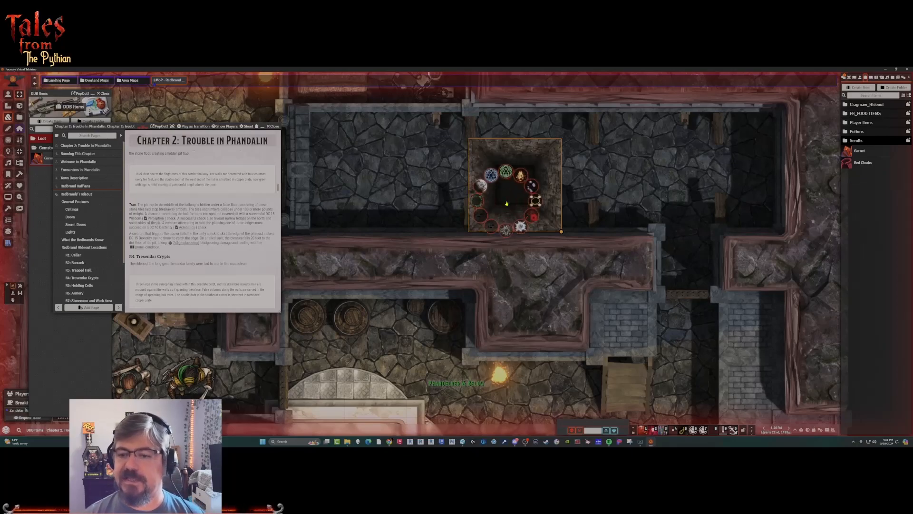
pyautogui.click(461, 202)
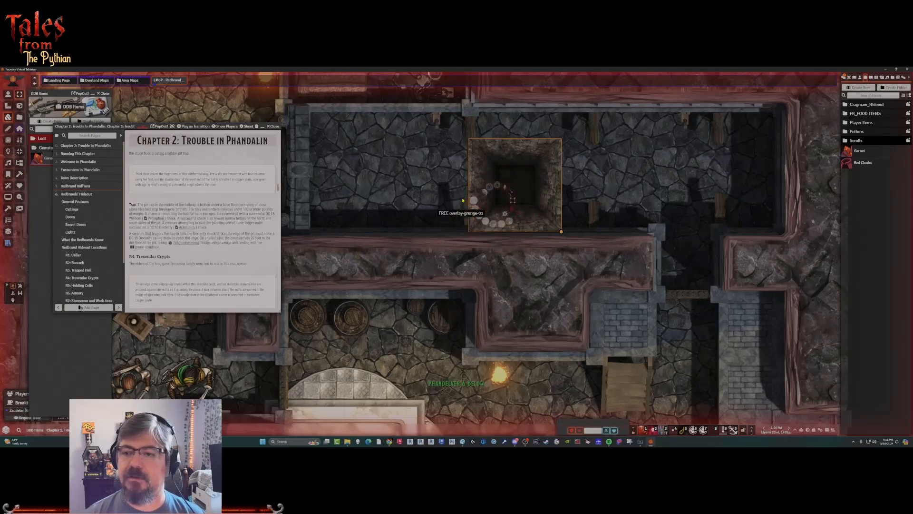
pyautogui.click(434, 193)
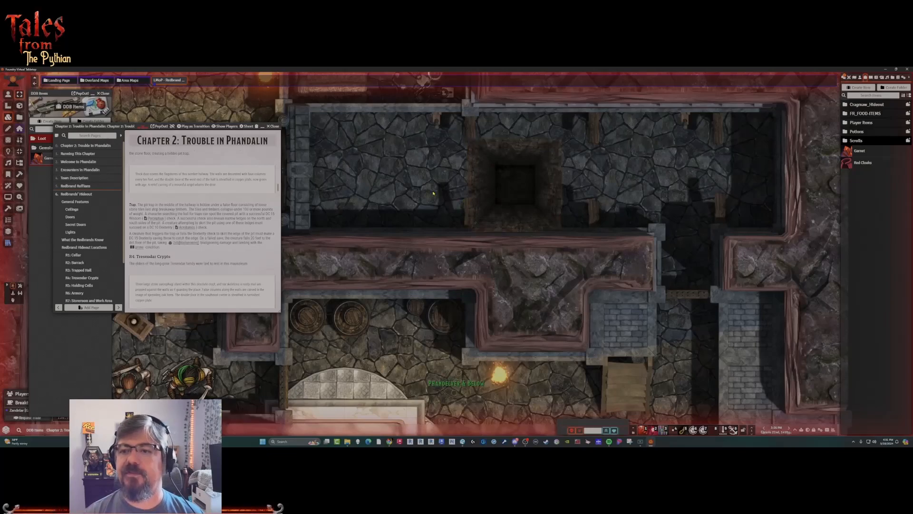
# Select the finished pit tile and hide it from the players.
pyautogui.scroll(-5, 433, 193)
pyautogui.click(499, 204)
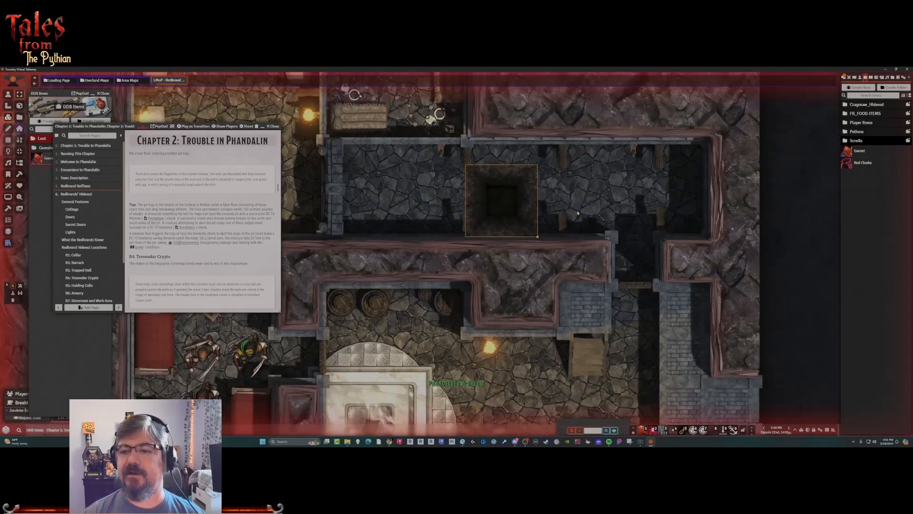
pyautogui.scroll(2, 508, 216)
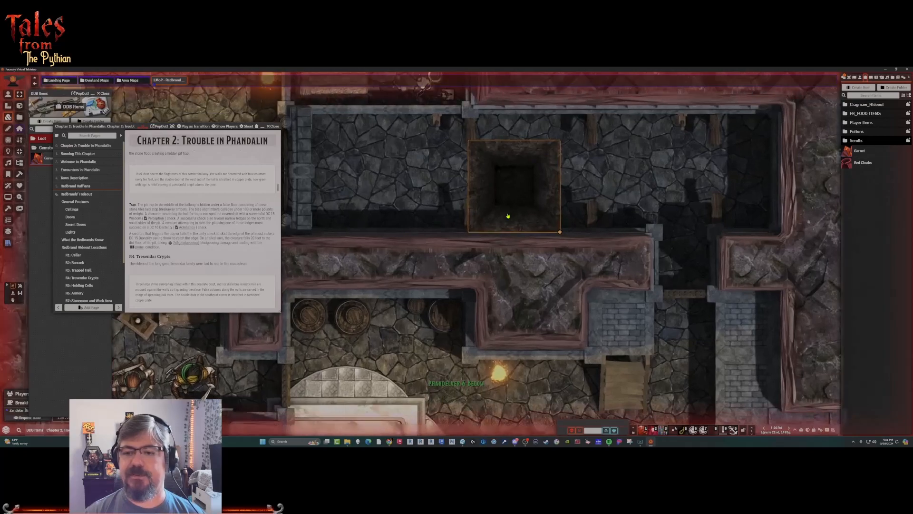
pyautogui.rightClick(514, 194)
pyautogui.click(570, 143)
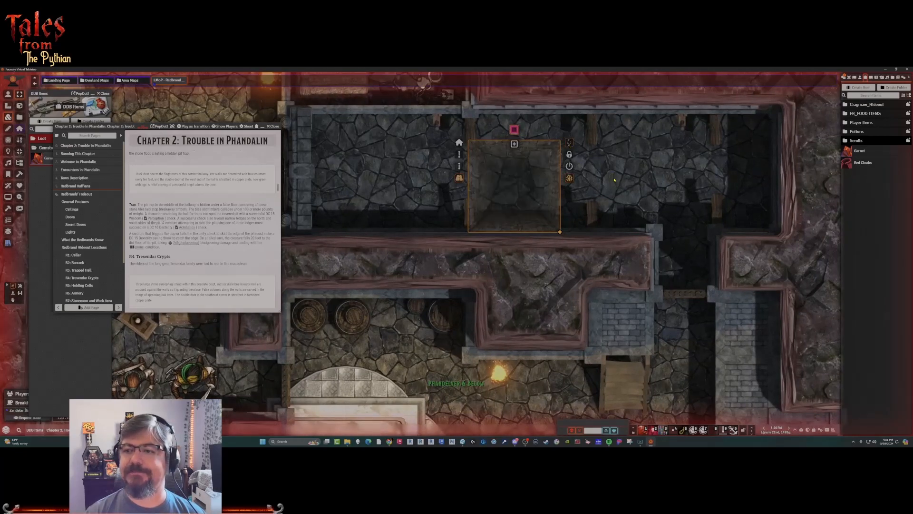
# Open the pit tile's configuration and display its trigger actions.
pyautogui.doubleClick(530, 203)
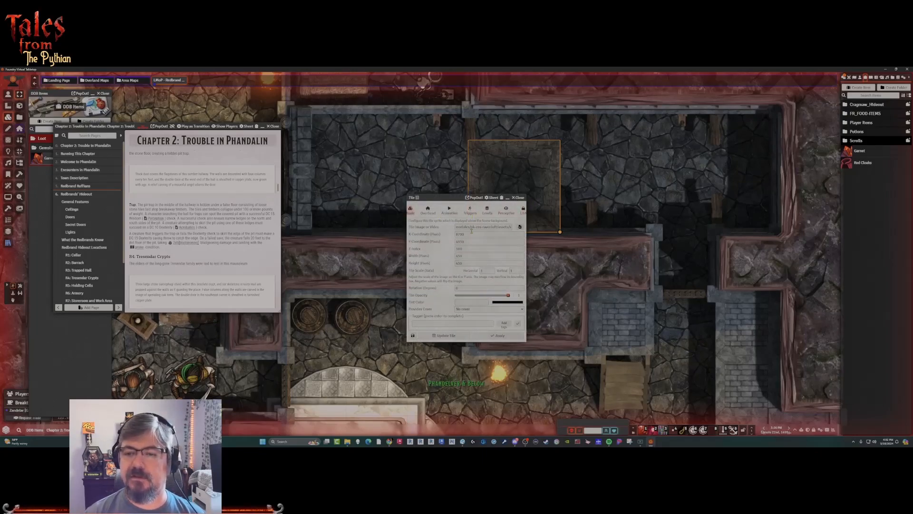
pyautogui.click(469, 210)
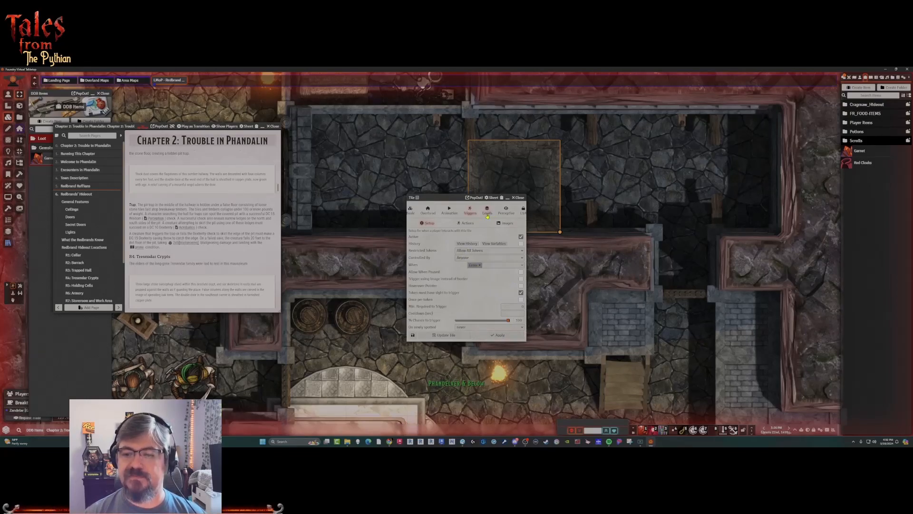
pyautogui.click(467, 223)
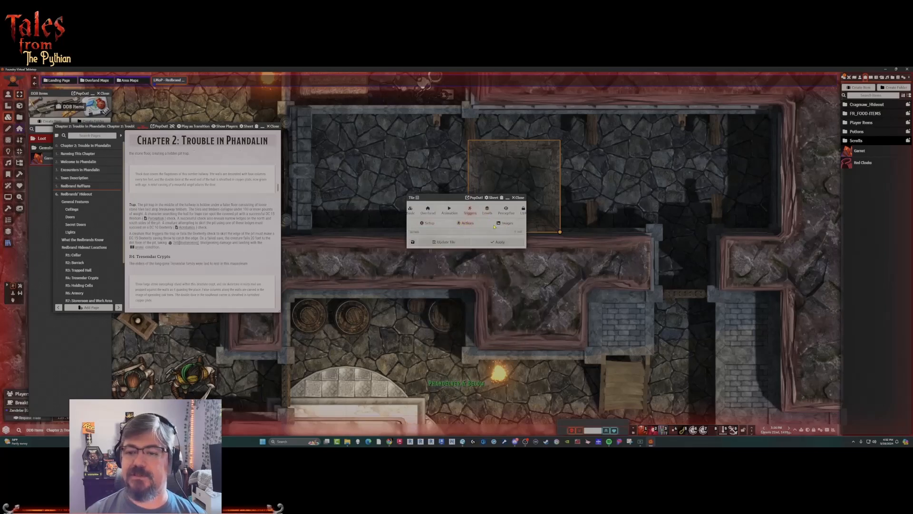
pyautogui.click(521, 233)
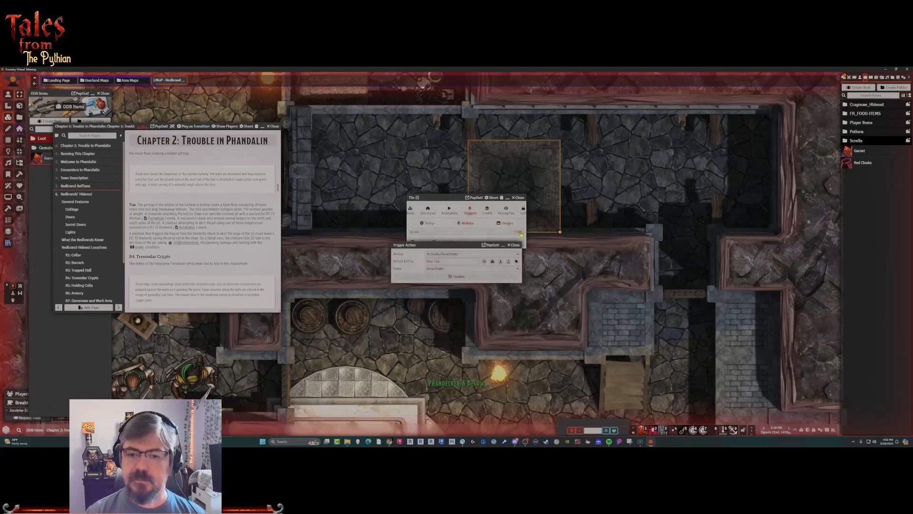
pyautogui.click(470, 255)
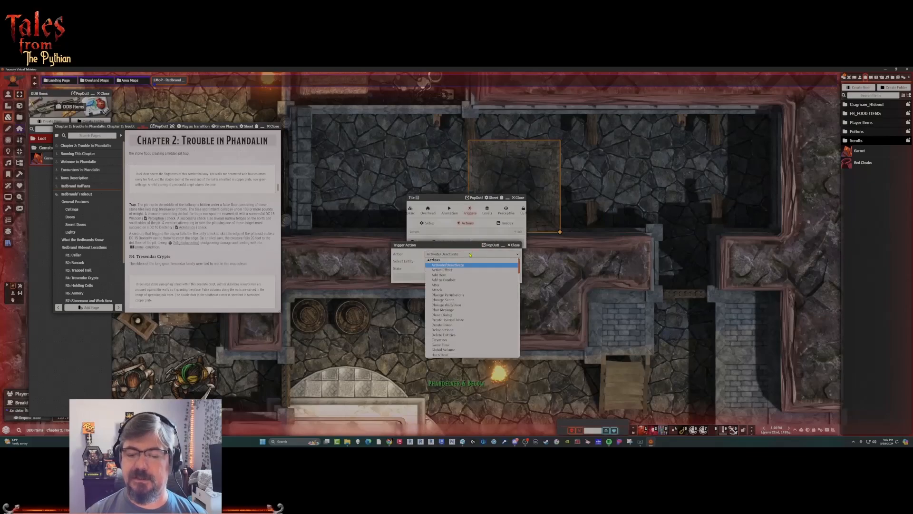
pyautogui.scroll(-2, 459, 309)
pyautogui.scroll(-2, 459, 312)
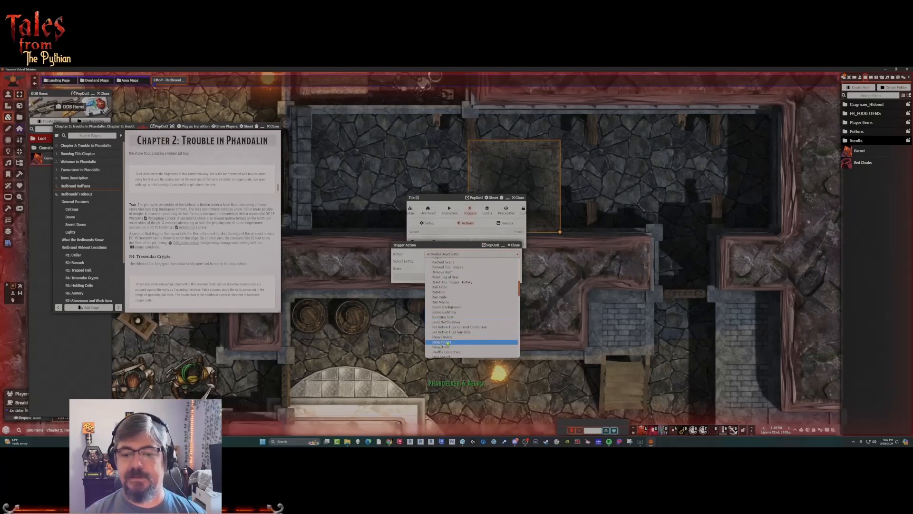
pyautogui.press('Escape')
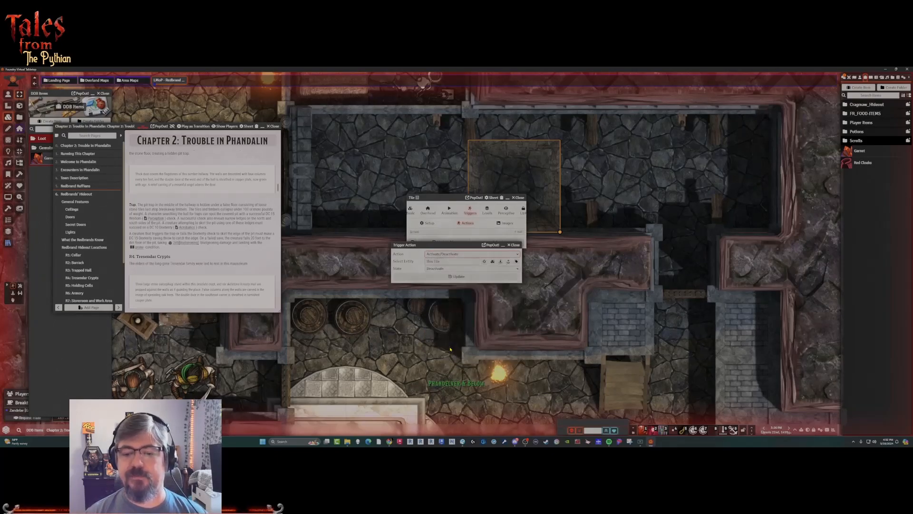
pyautogui.click(450, 349)
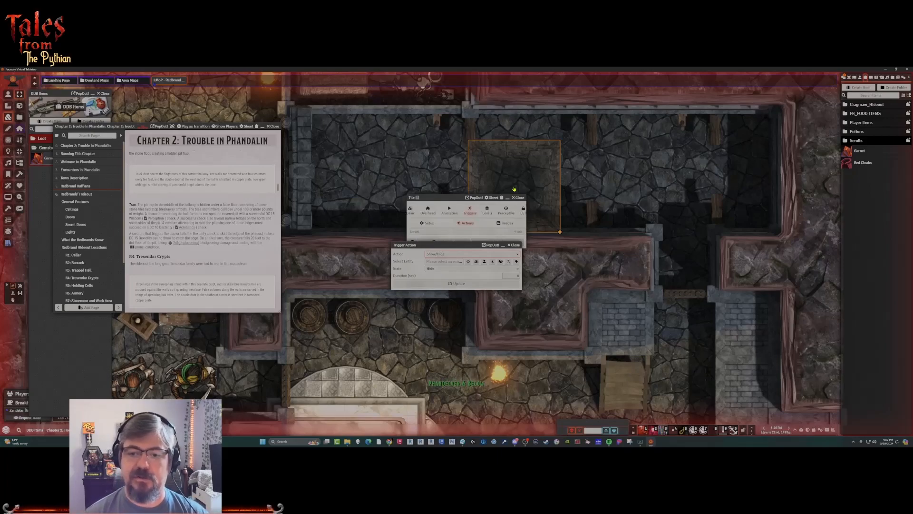
pyautogui.click(513, 245)
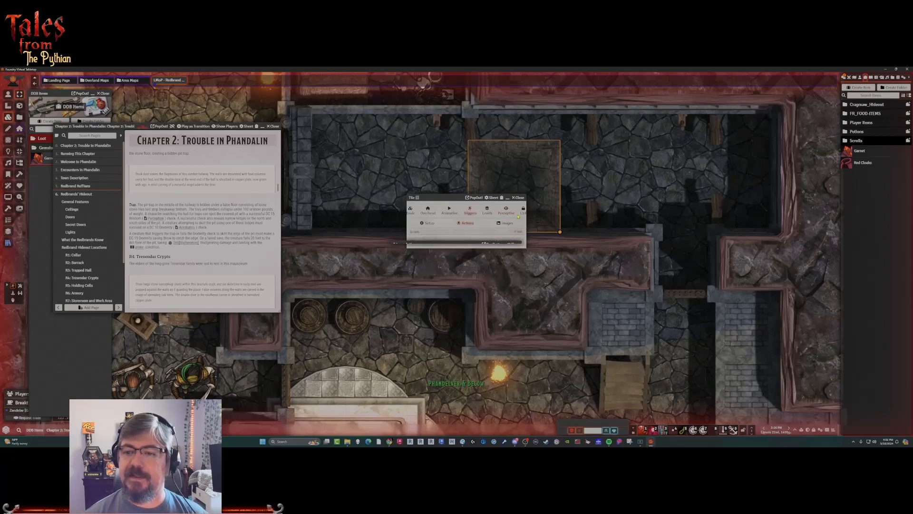
# Add a Show/Hide trigger action to the pit tile that targets This Tile with its state set to Show.
pyautogui.moveTo(519, 200); pyautogui.dragTo(512, 79)
pyautogui.moveTo(446, 78); pyautogui.dragTo(447, 141)
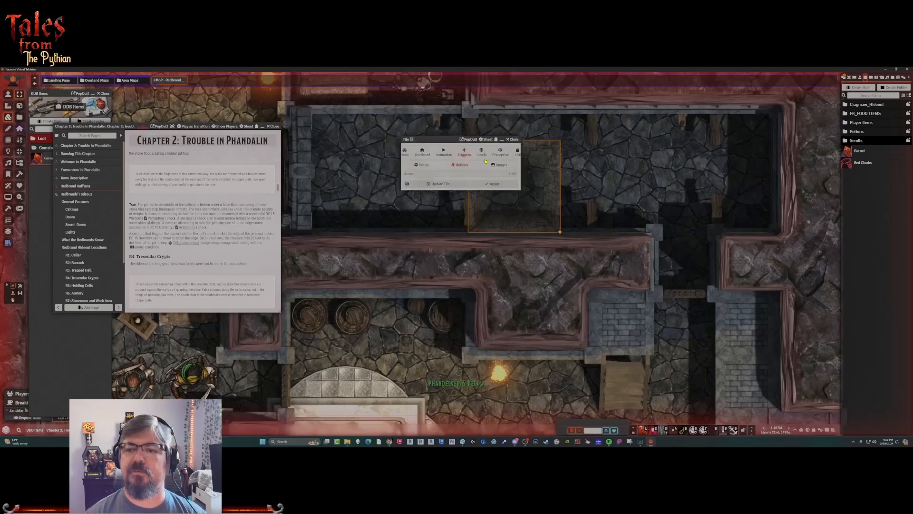
pyautogui.click(515, 176)
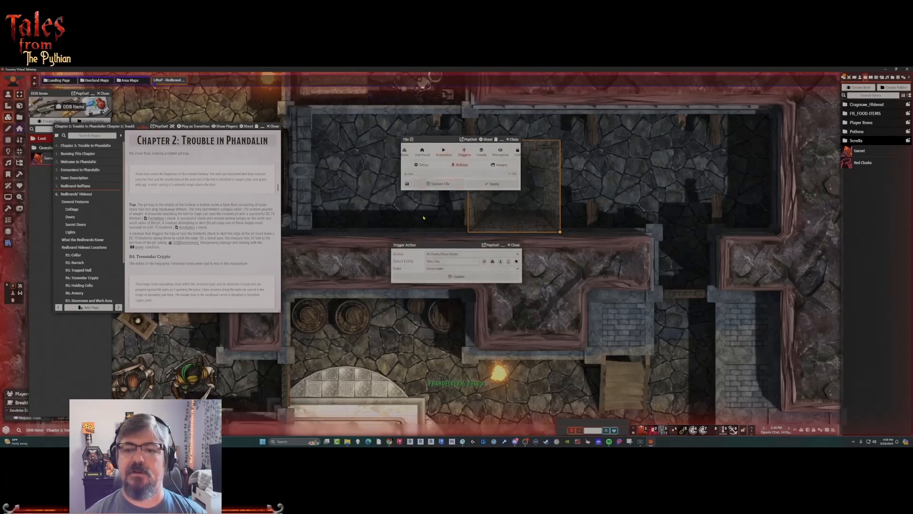
pyautogui.click(450, 254)
pyautogui.write('show')
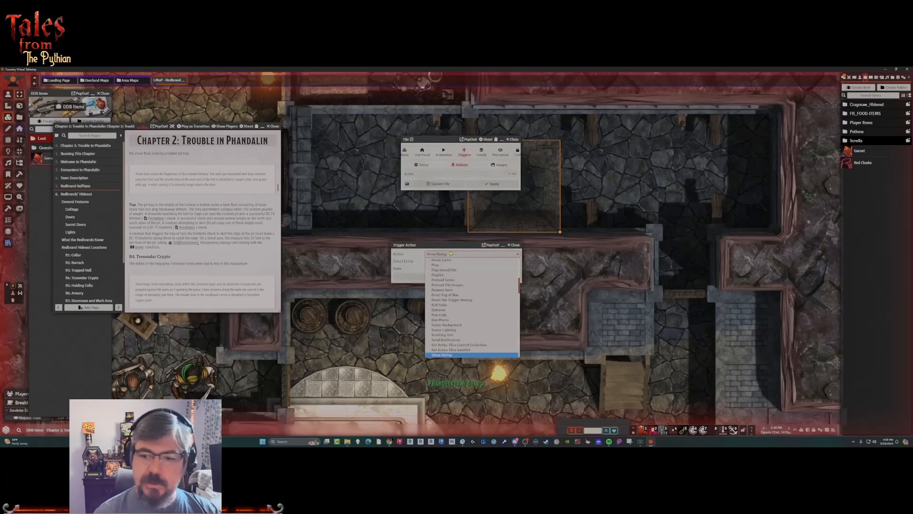
pyautogui.press('Down')
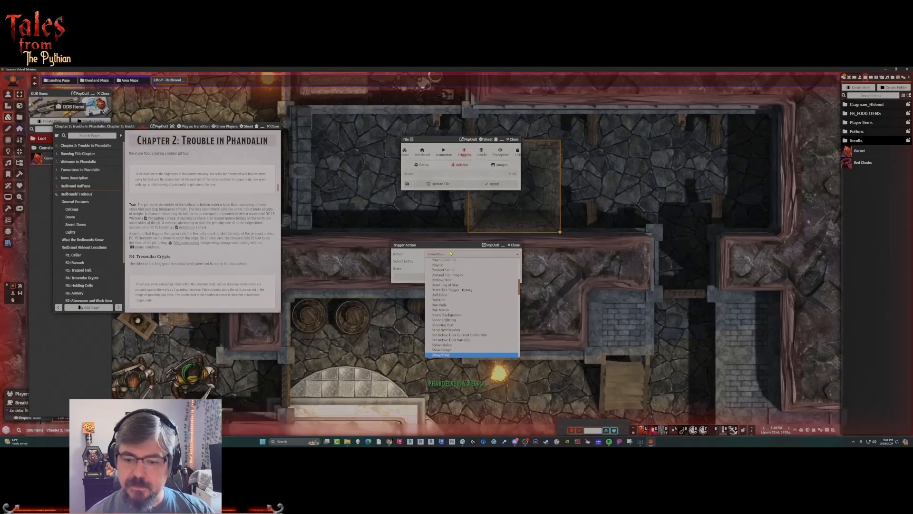
pyautogui.press('Return')
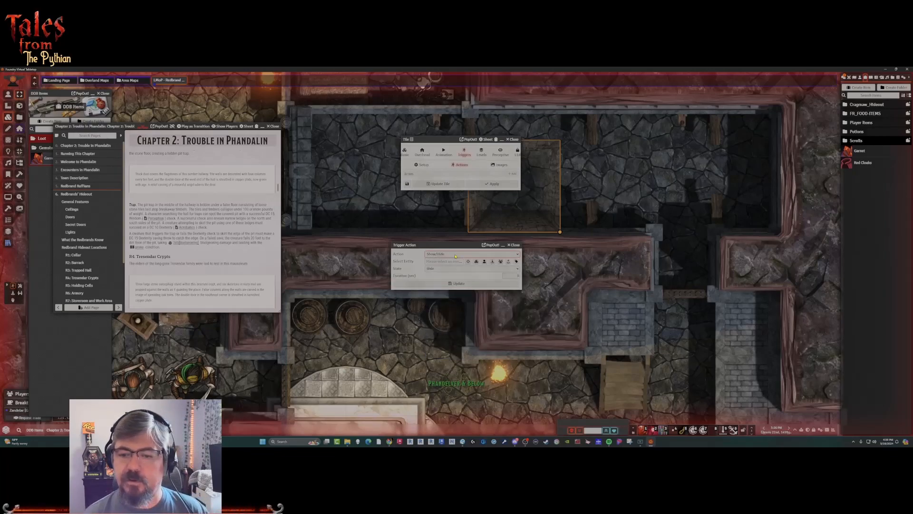
pyautogui.click(477, 262)
pyautogui.click(437, 268)
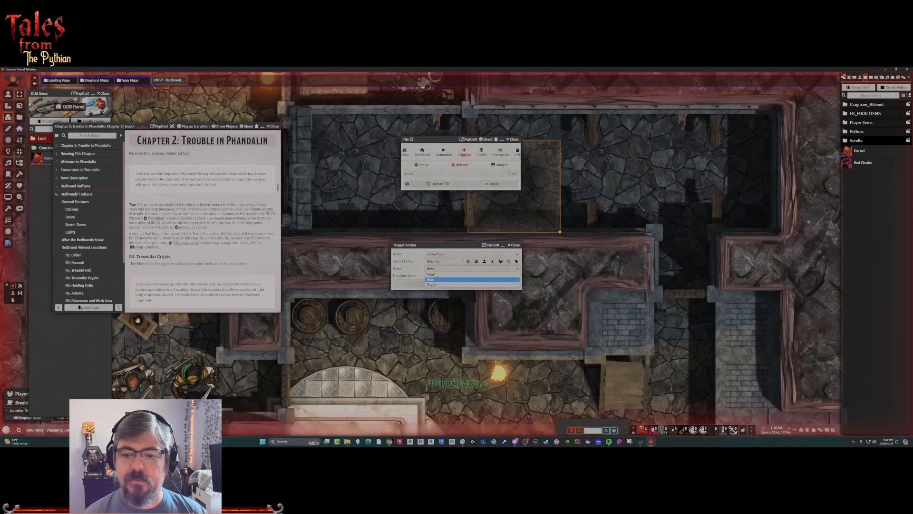
pyautogui.click(438, 277)
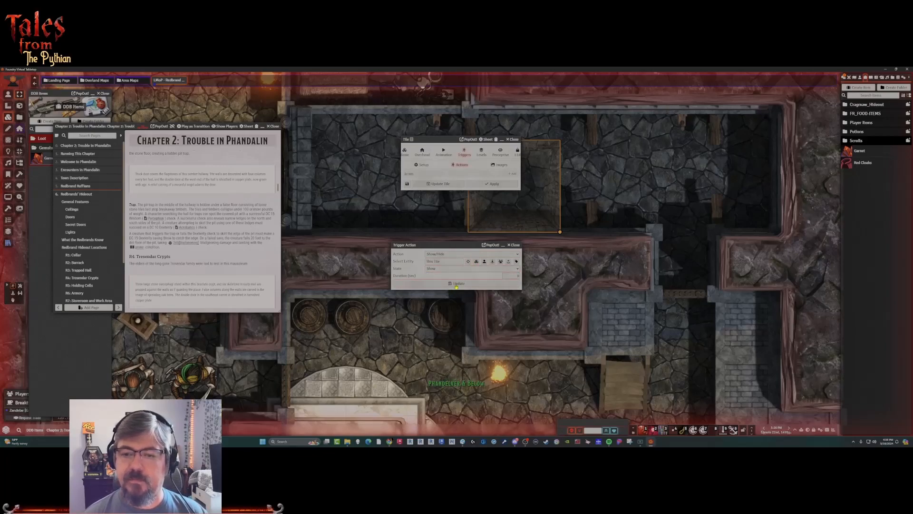
pyautogui.click(455, 284)
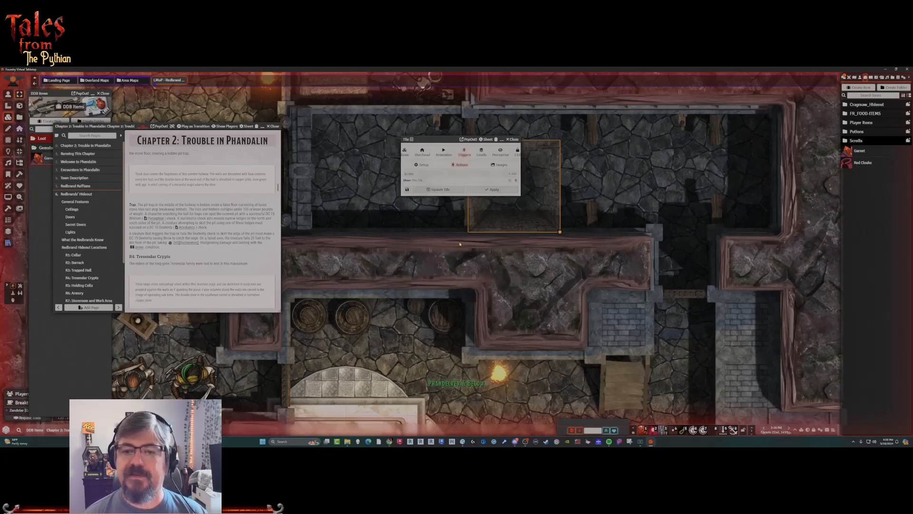
# Start a second trigger action for the pit tile and set it to Request Roll.
pyautogui.click(514, 175)
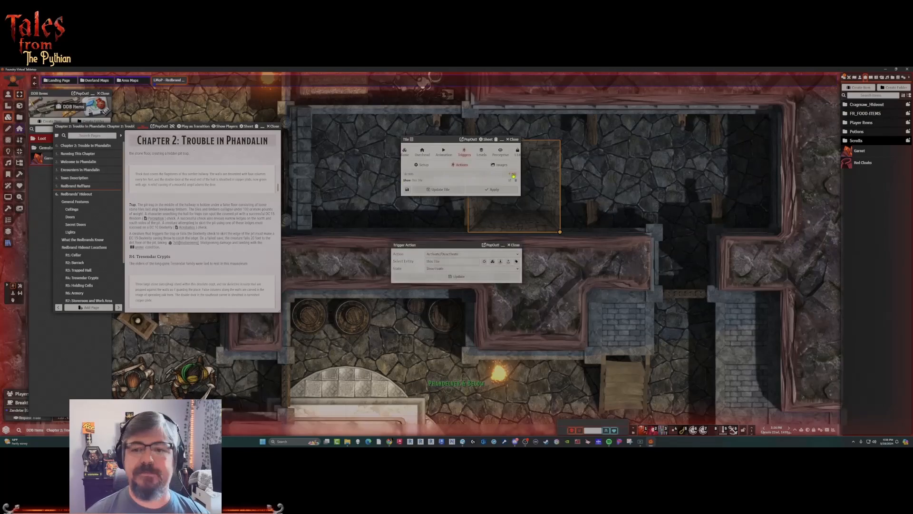
pyautogui.click(467, 257)
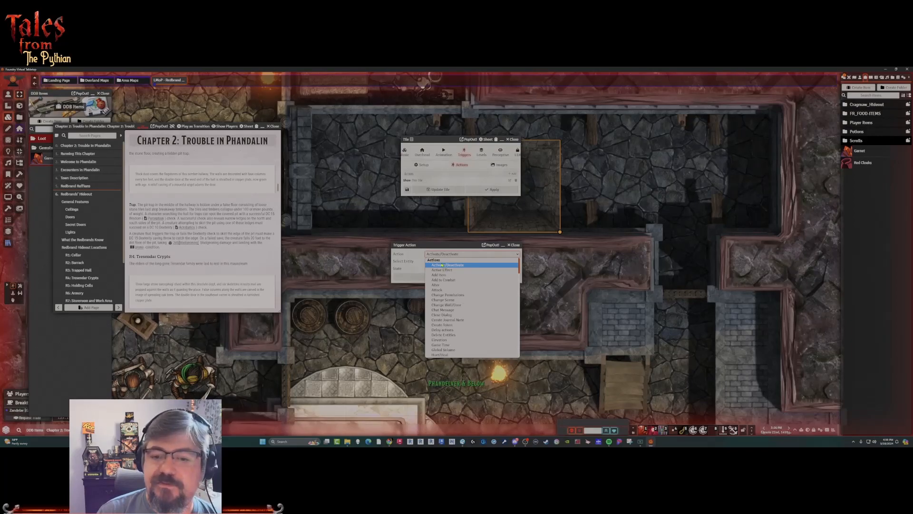
pyautogui.click(447, 264)
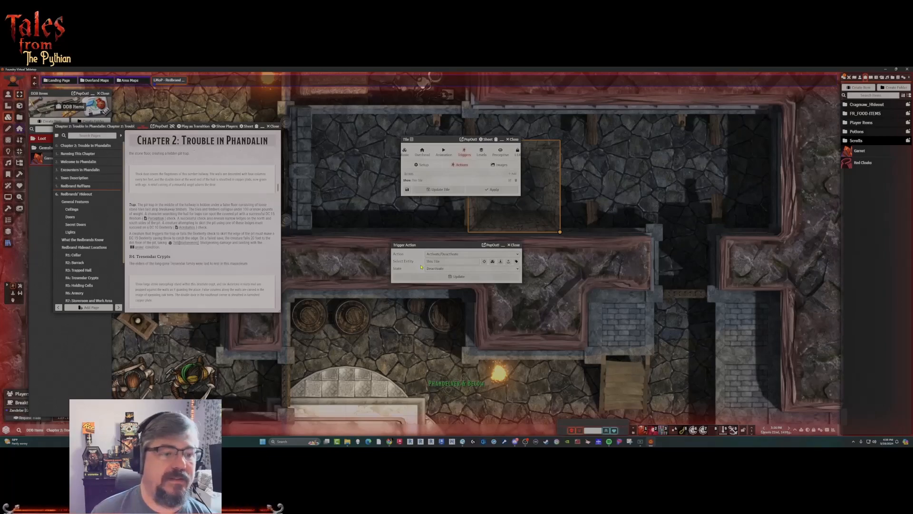
pyautogui.click(460, 255)
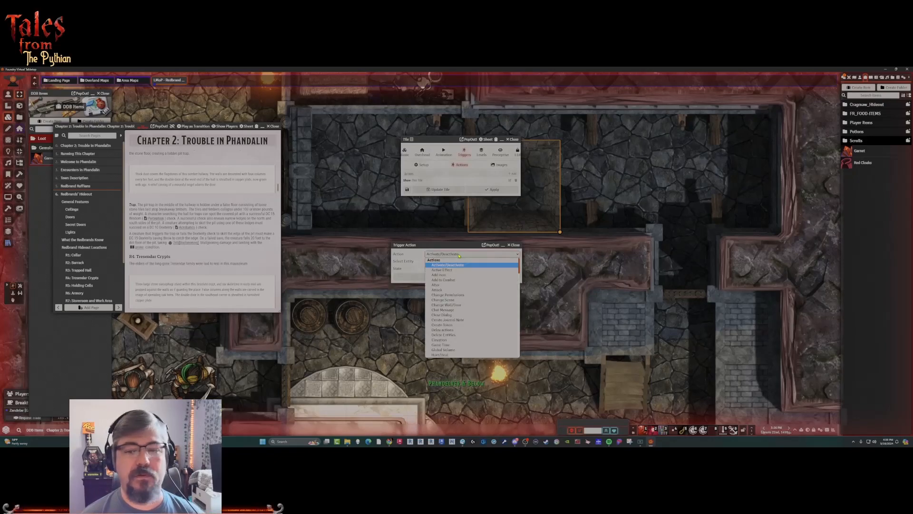
pyautogui.scroll(-4, 450, 329)
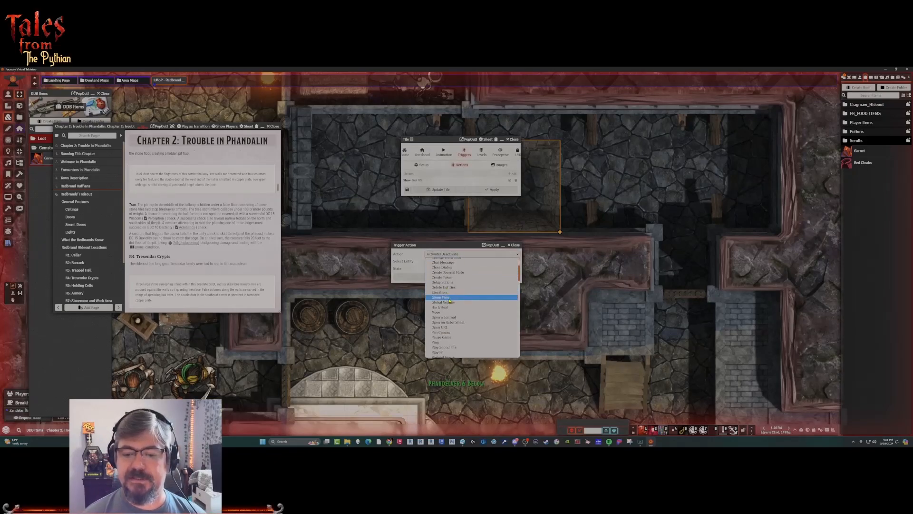
pyautogui.scroll(-10, 448, 327)
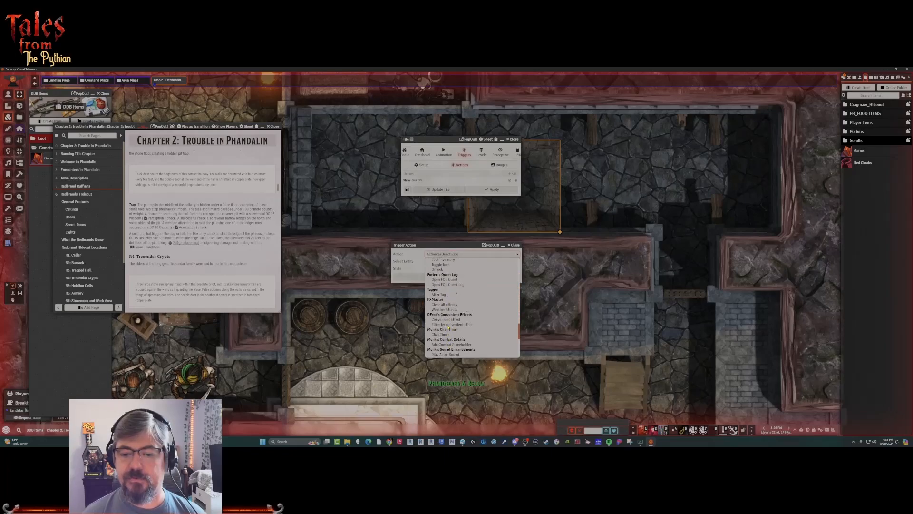
pyautogui.scroll(-3, 461, 293)
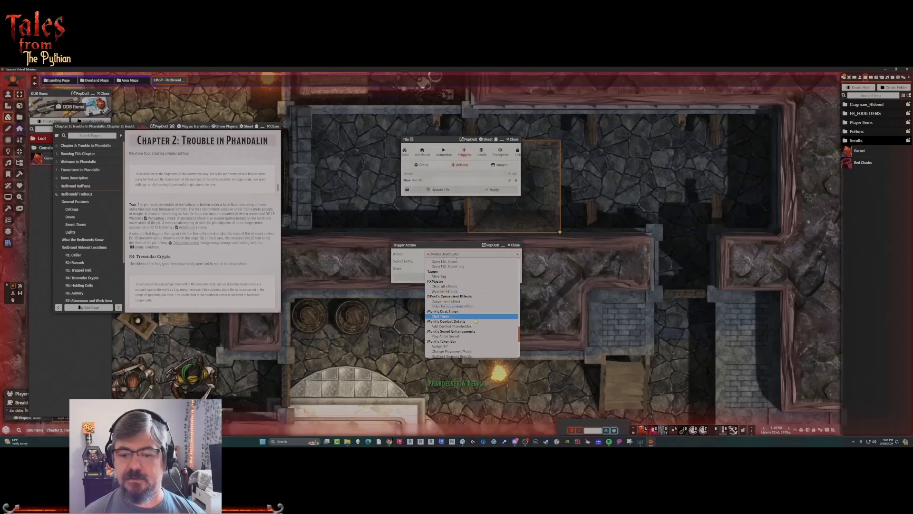
pyautogui.scroll(-3, 475, 321)
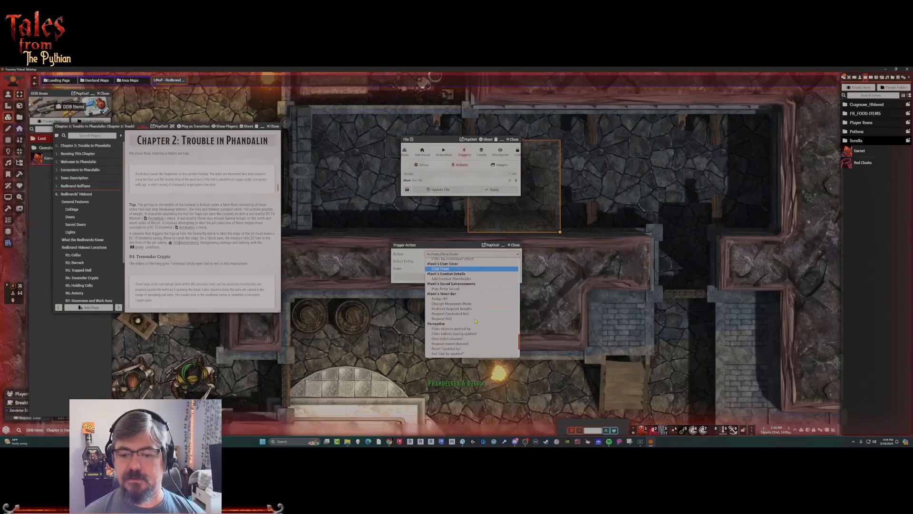
pyautogui.click(448, 318)
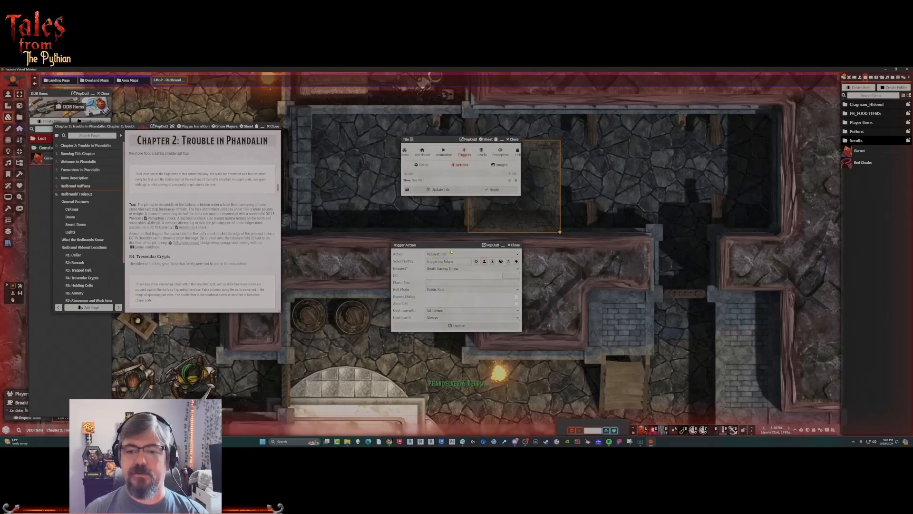
# Set the requested roll to a Dexterity saving throw with a DC of 15.
pyautogui.click(459, 270)
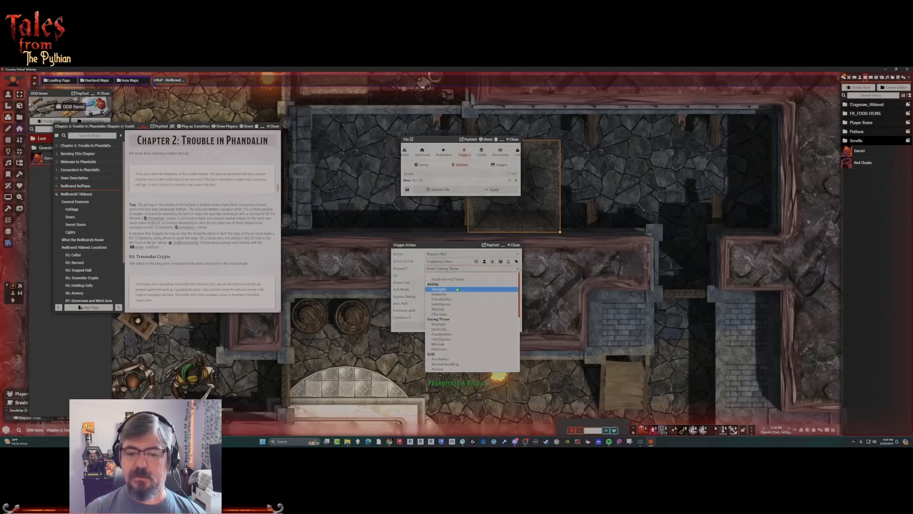
pyautogui.click(458, 329)
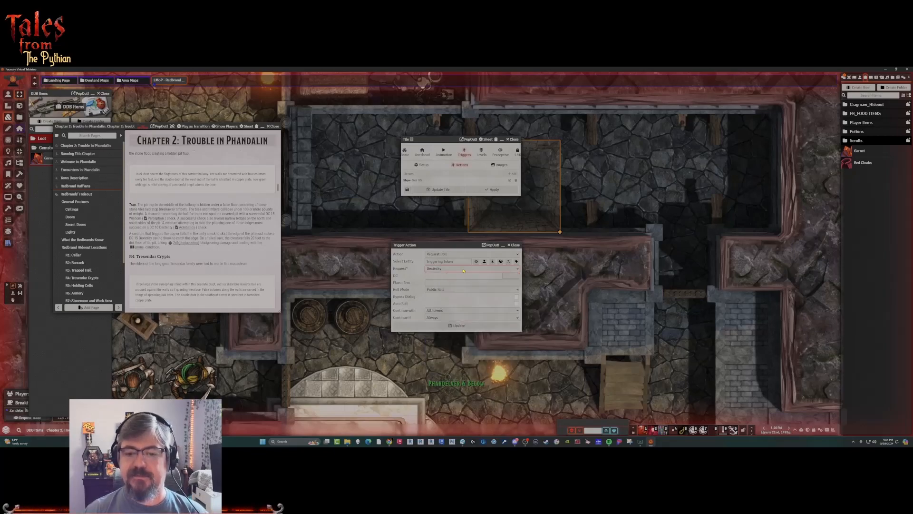
pyautogui.click(512, 276)
pyautogui.write('15')
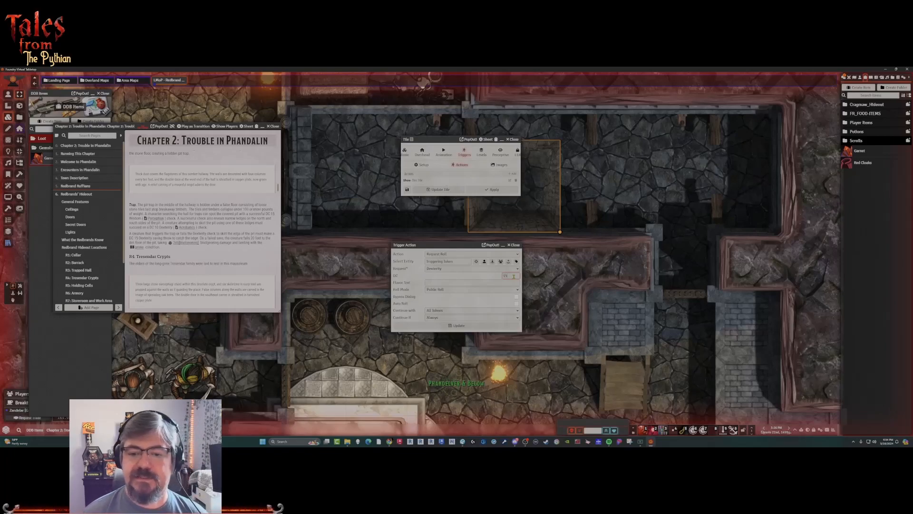
# Enter the roll's flavor text "You attempt to grab the ledge as you begin to fall...".
pyautogui.click(460, 283)
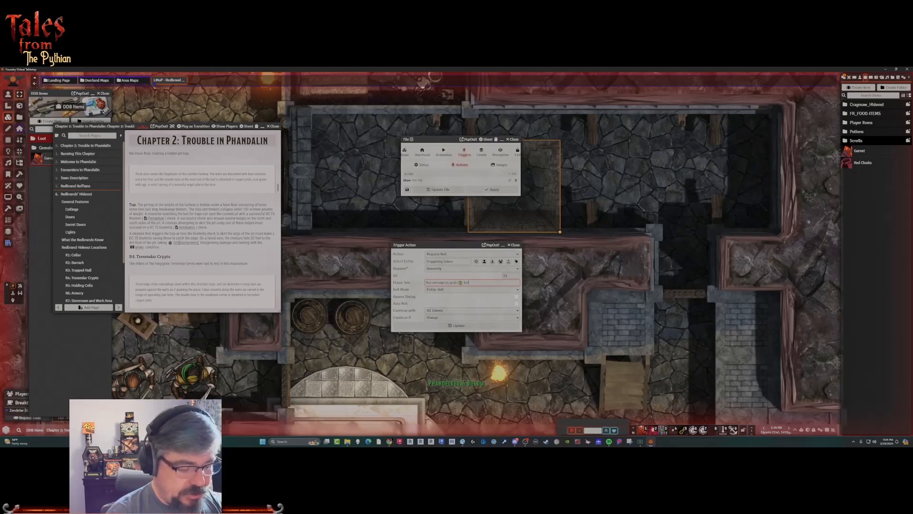
pyautogui.write('as you begin to fa')
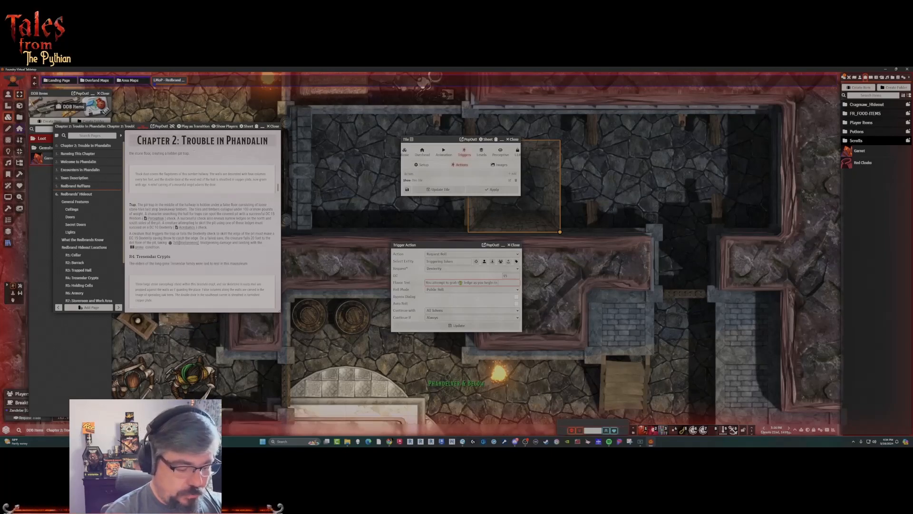
pyautogui.write('ll...')
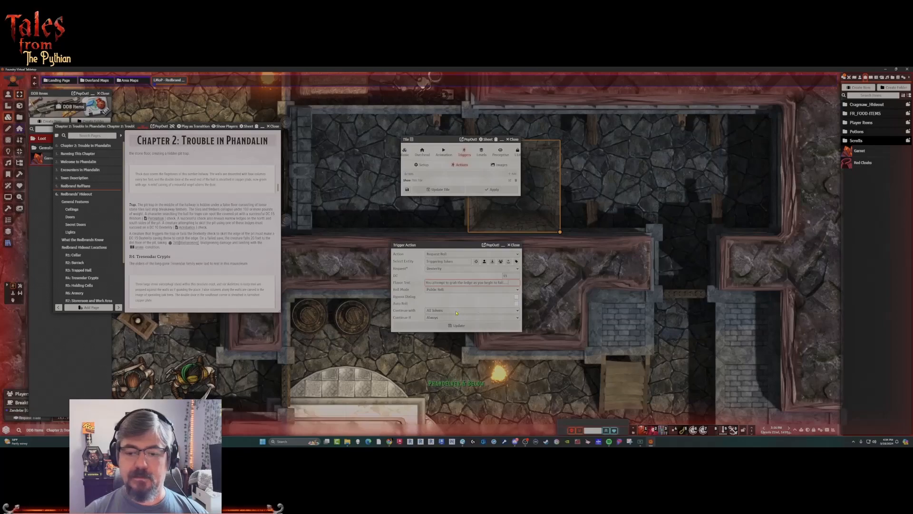
# Leave the roll's dialog bypass off and set its continue condition to Any Passed.
pyautogui.click(517, 298)
pyautogui.click(516, 297)
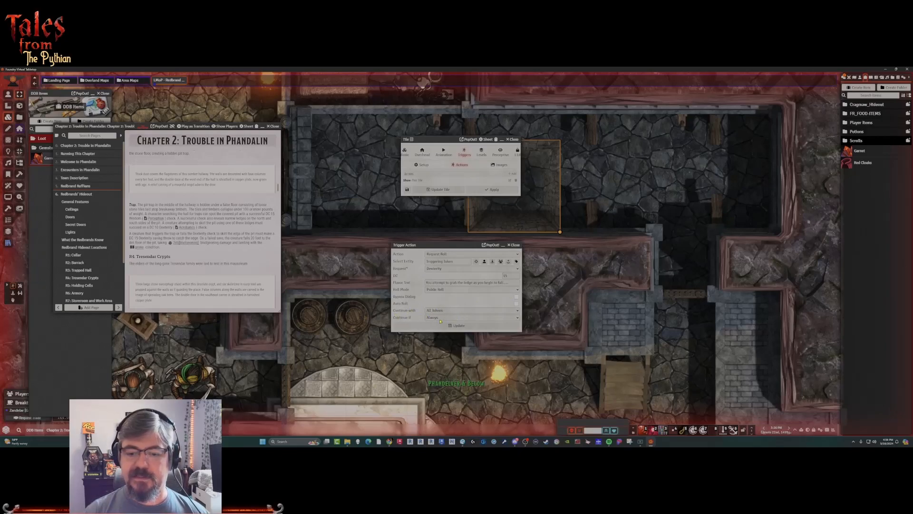
pyautogui.click(434, 318)
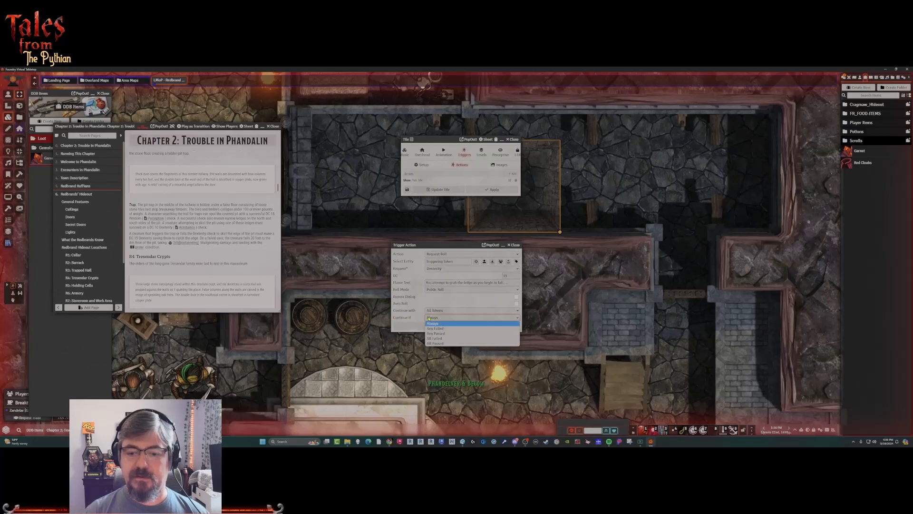
pyautogui.click(452, 335)
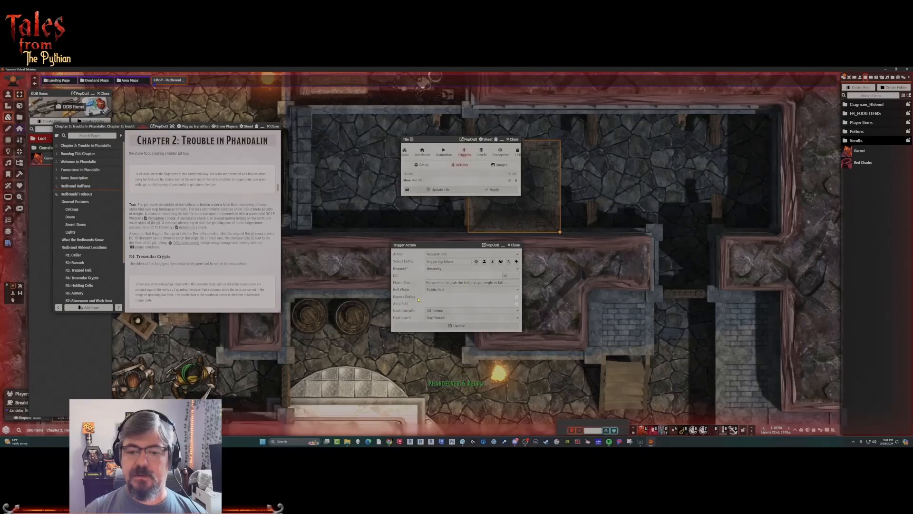
# Save the Dexterity saving throw action, and reopen it to change its continue condition to Always.
pyautogui.click(431, 327)
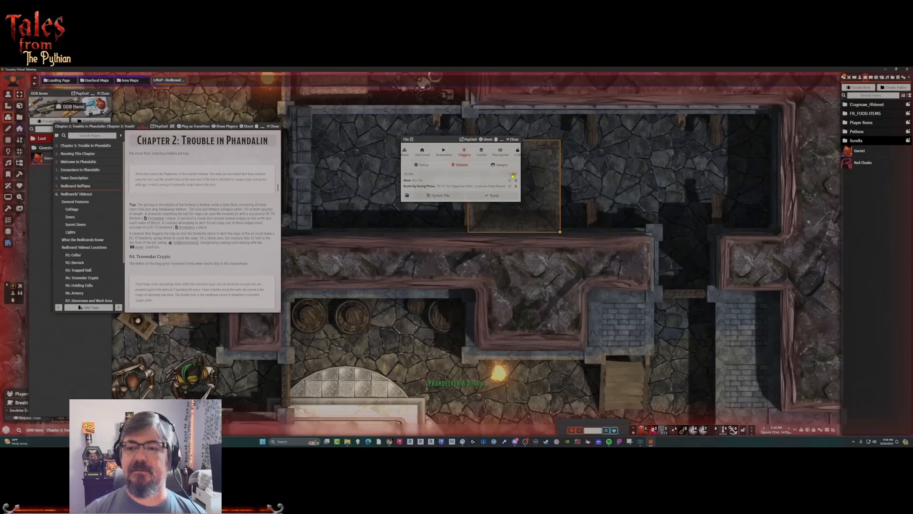
pyautogui.doubleClick(485, 188)
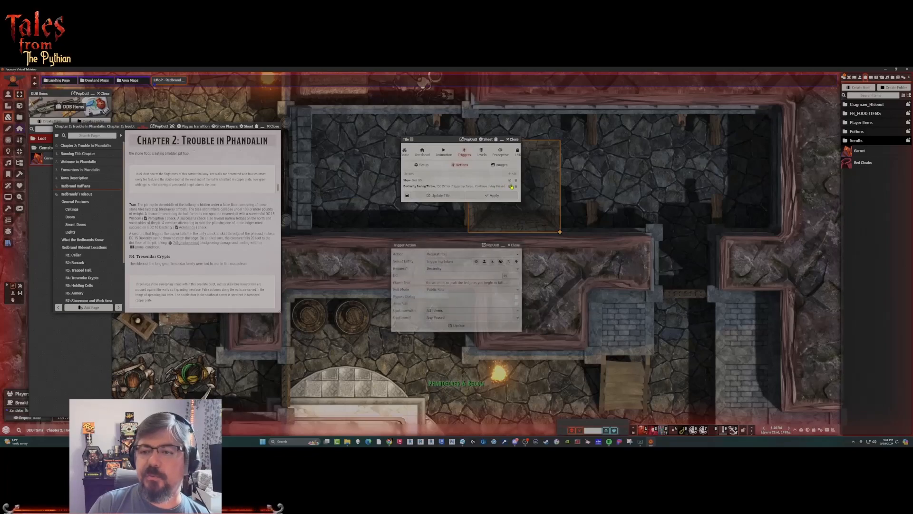
pyautogui.click(442, 317)
pyautogui.click(433, 323)
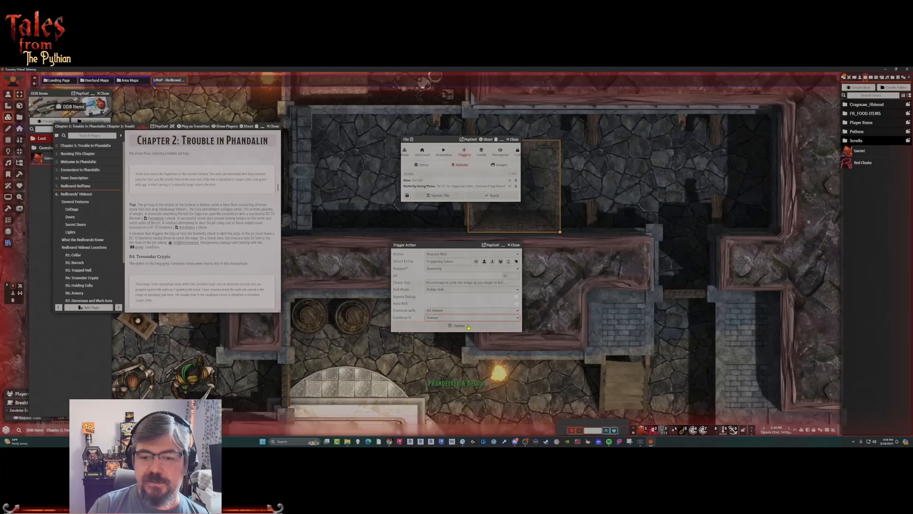
pyautogui.click(459, 326)
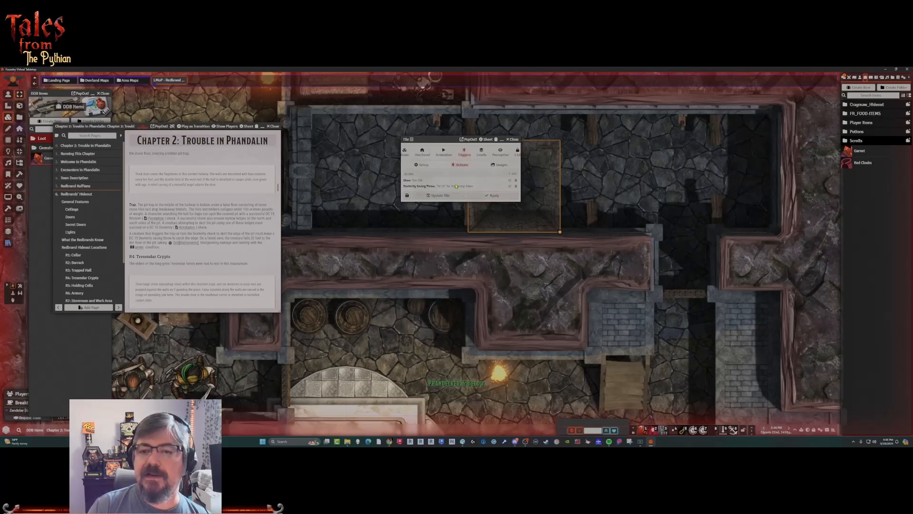
# Start another trigger action for the pit tile and set it to Redirect Request Results.
pyautogui.click(518, 173)
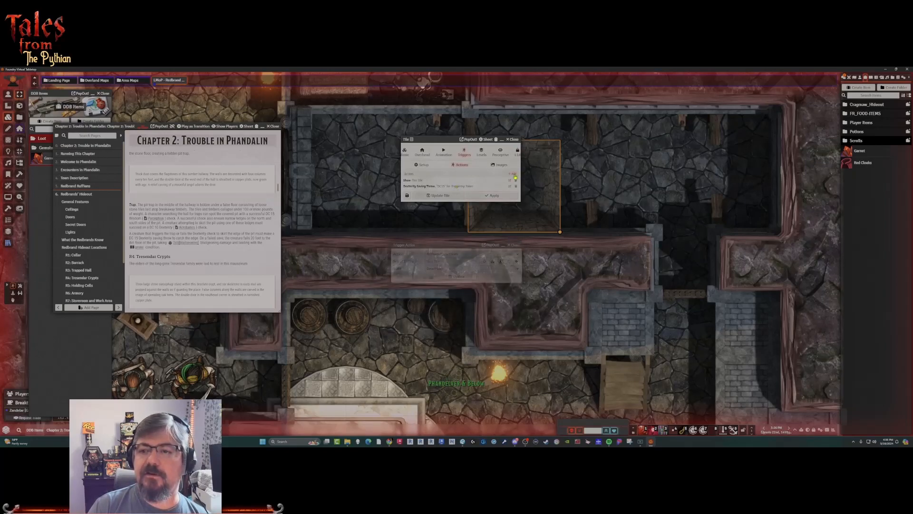
pyautogui.click(465, 254)
pyautogui.scroll(-5, 449, 305)
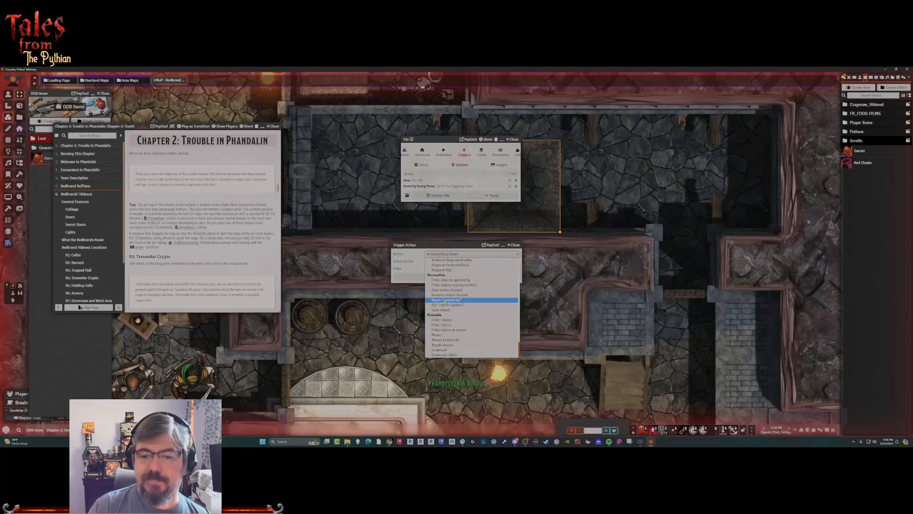
pyautogui.scroll(2, 445, 300)
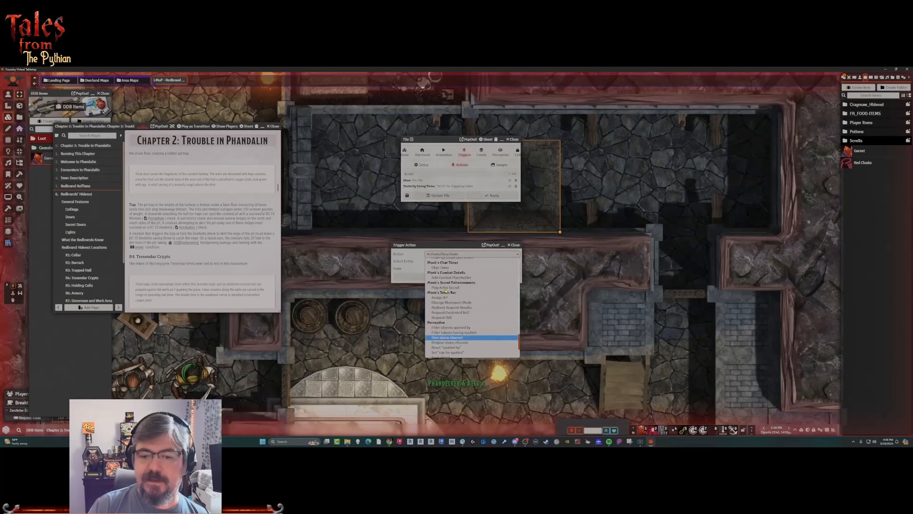
pyautogui.click(466, 308)
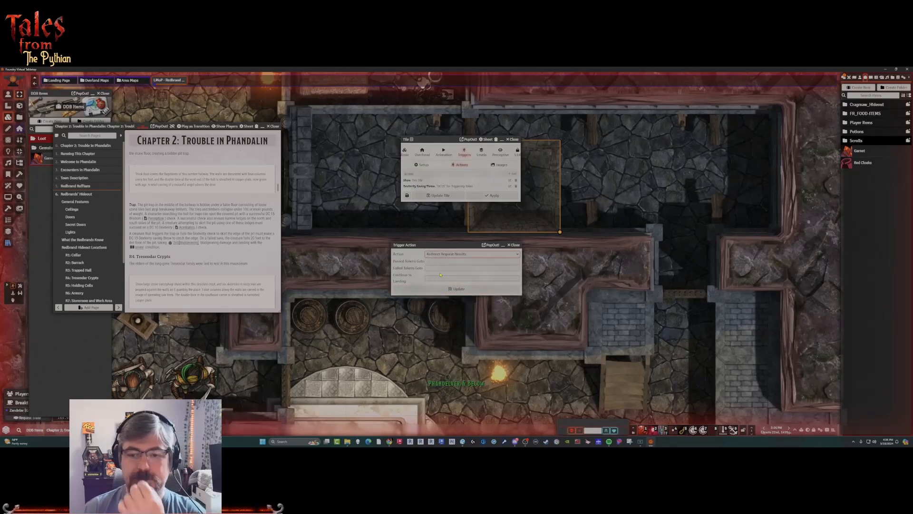
# Redirect passed tokens to the landing PASS and failed tokens to FAIL, and save the action.
pyautogui.click(450, 262)
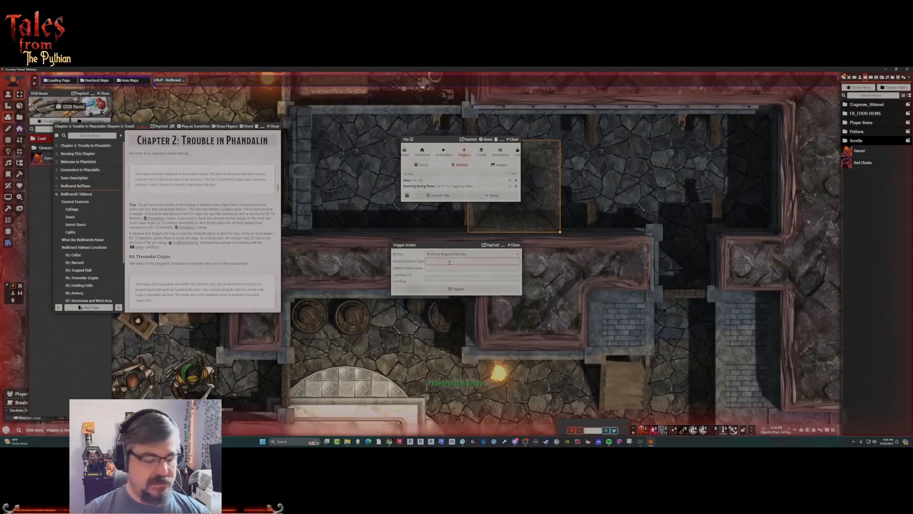
pyautogui.write('PASS')
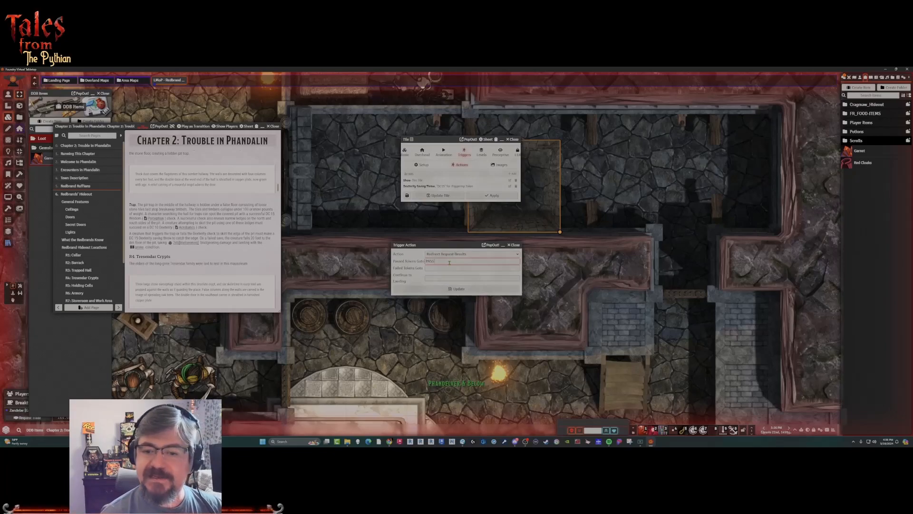
pyautogui.click(445, 268)
pyautogui.write('FAIL')
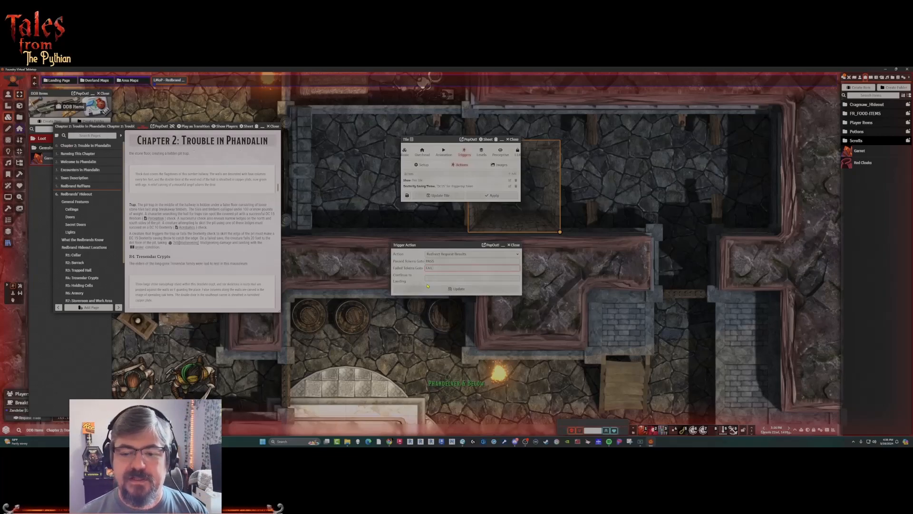
pyautogui.click(438, 292)
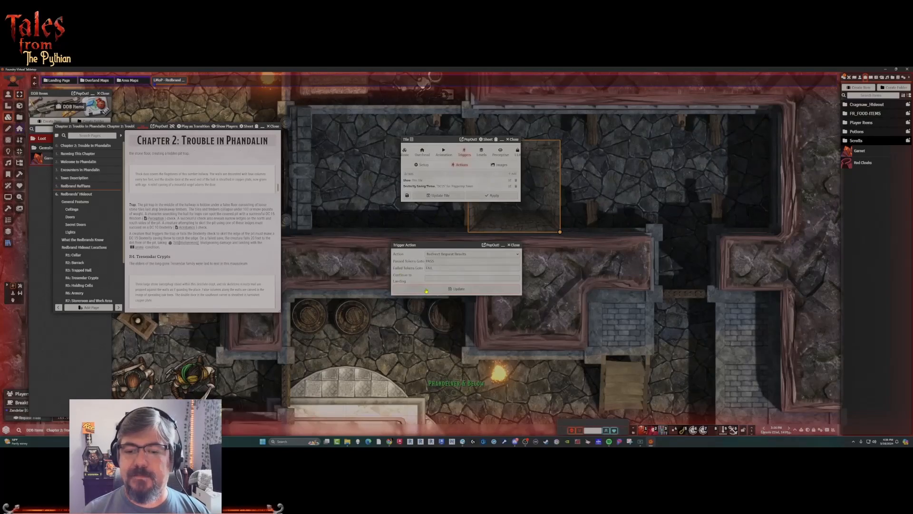
pyautogui.click(426, 291)
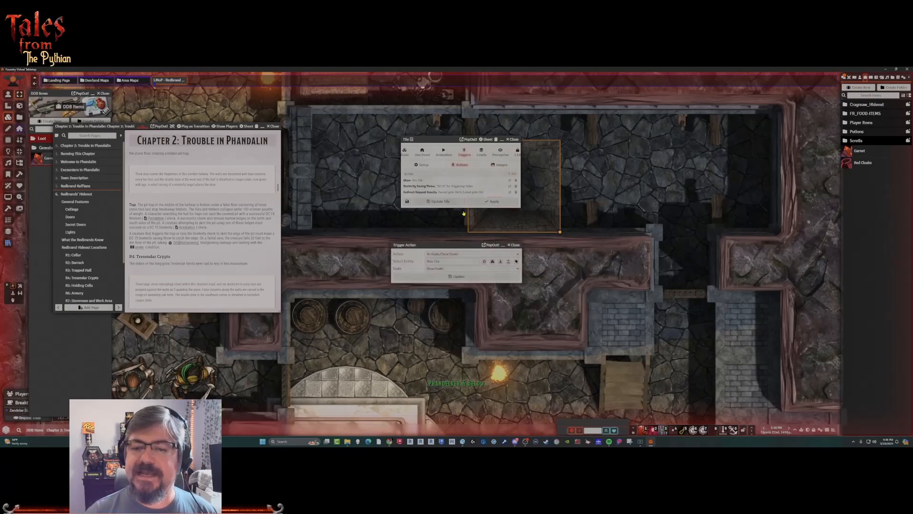
# Add a Landing action named PASS to the pit tile's triggers.
pyautogui.click(458, 254)
pyautogui.press('p')
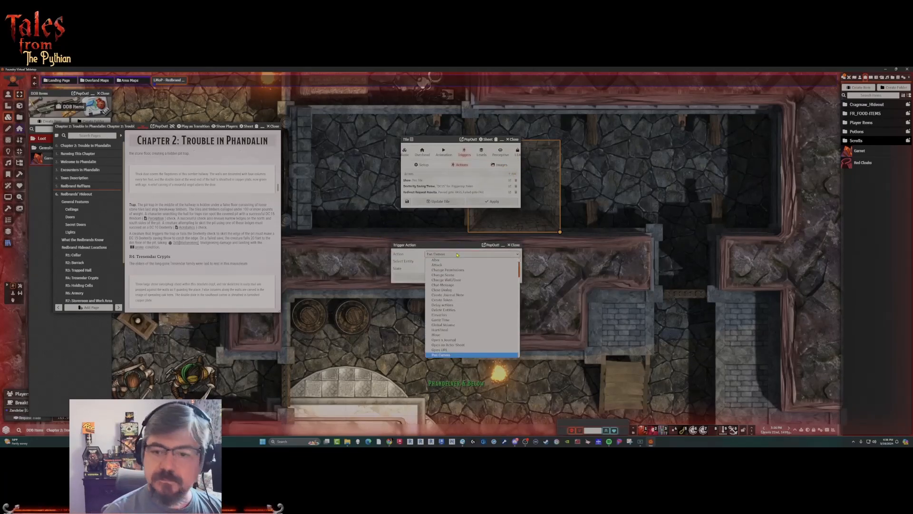
pyautogui.press('l')
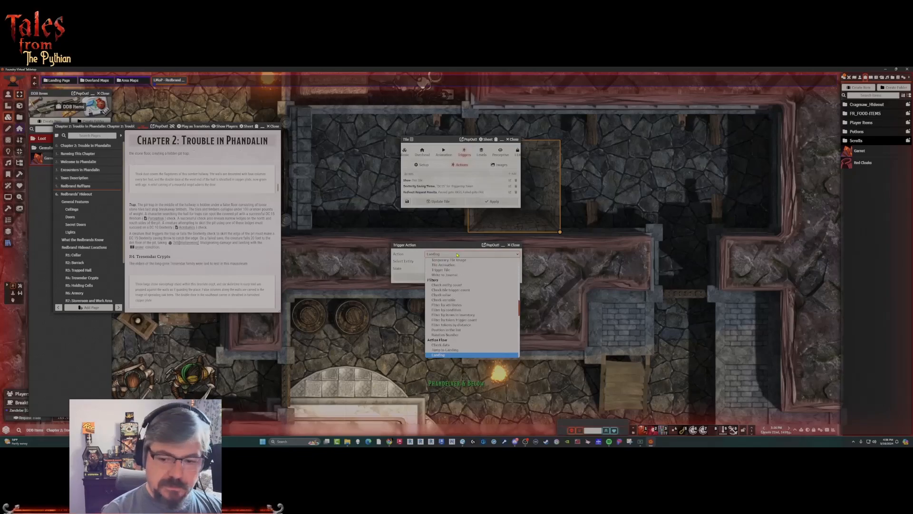
pyautogui.press('Return')
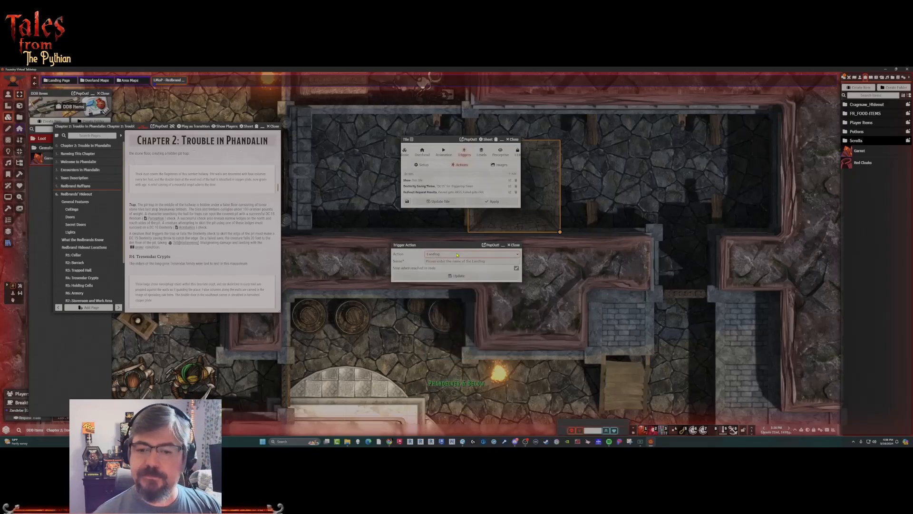
pyautogui.click(455, 262)
pyautogui.write('PASS')
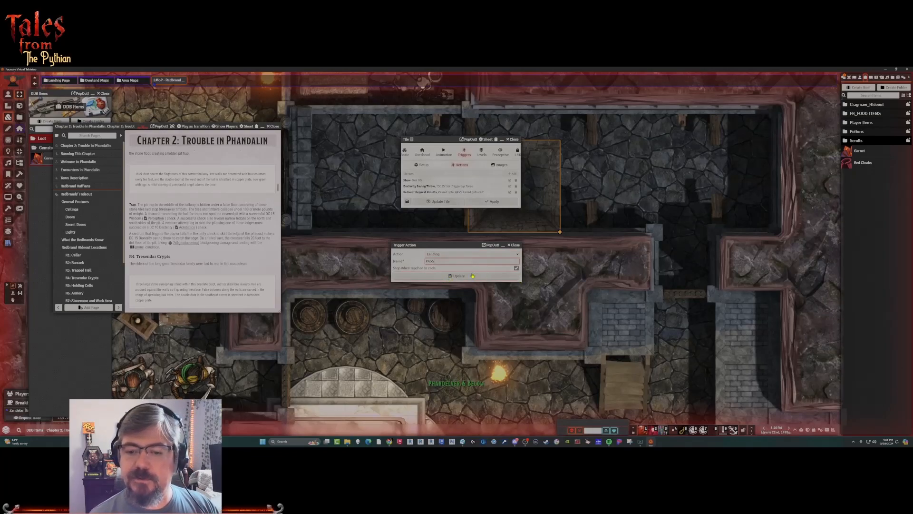
pyautogui.click(472, 276)
# Add a second Landing action named FAIL to the pit tile's triggers.
pyautogui.click(513, 173)
pyautogui.click(462, 254)
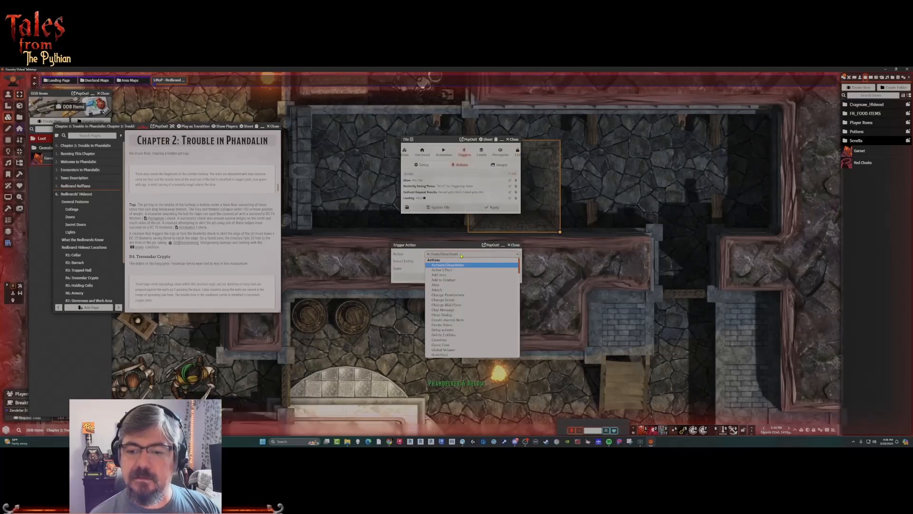
pyautogui.press('l')
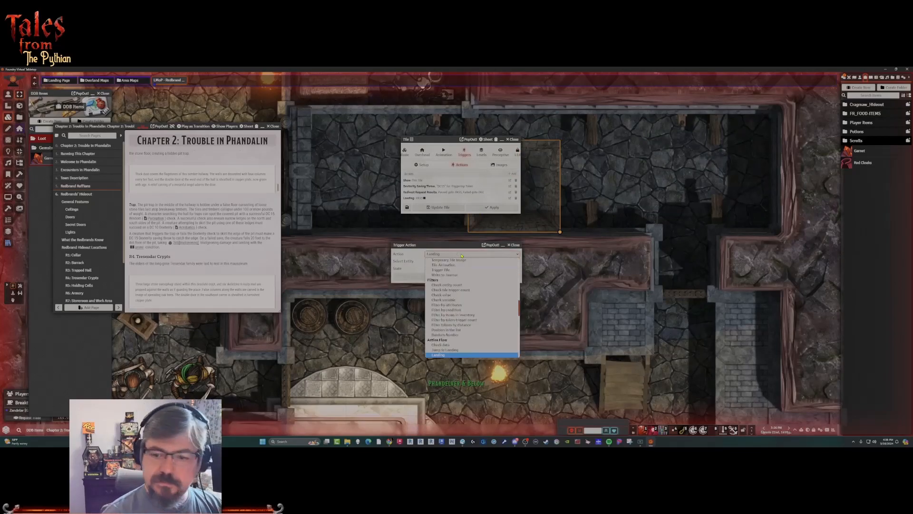
pyautogui.press('Return')
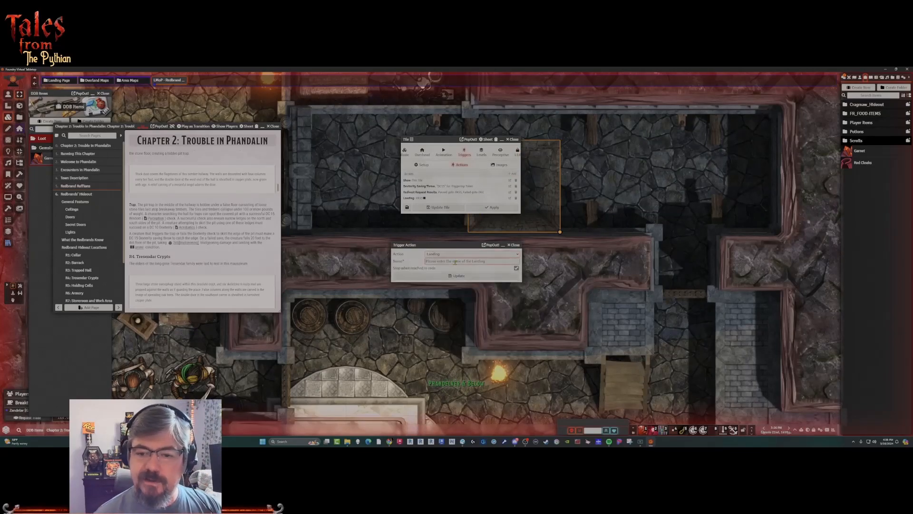
pyautogui.write('FAIL')
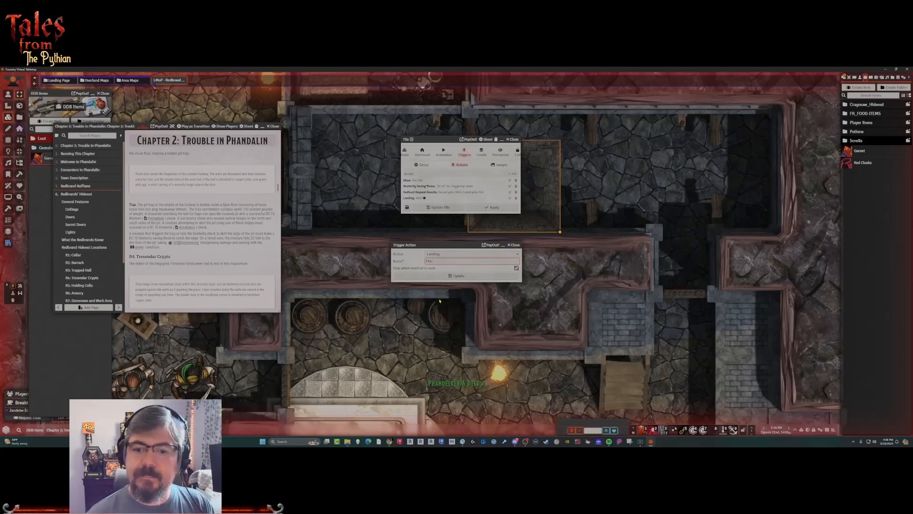
pyautogui.click(475, 276)
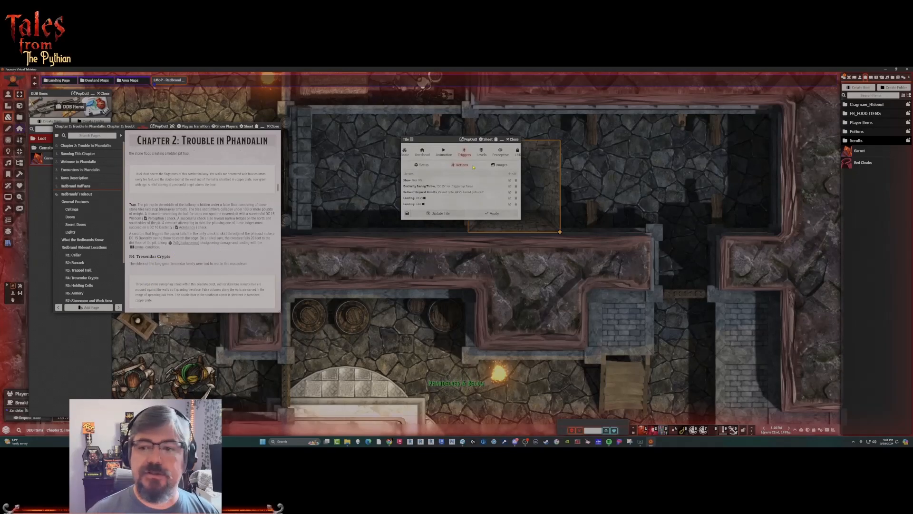
# Start a Show Dialog trigger action for the pit tile and set its dialog type to Alert.
pyautogui.click(514, 173)
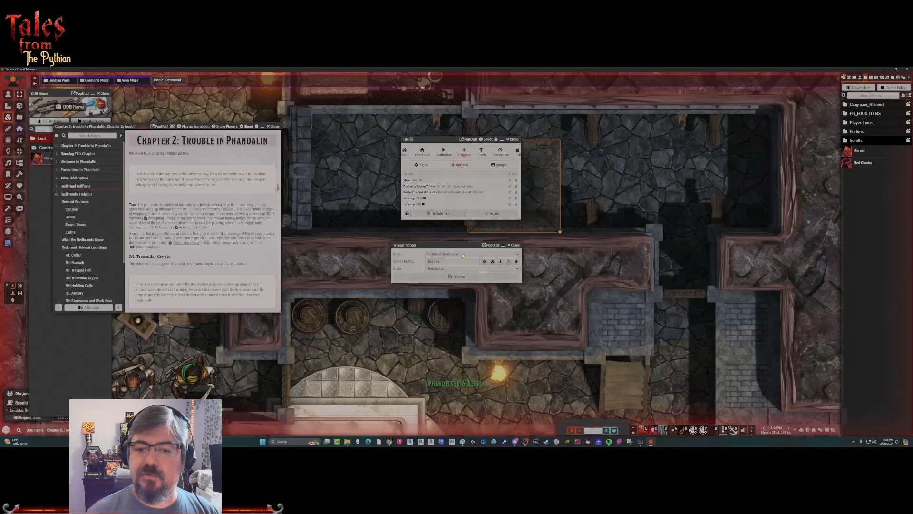
pyautogui.click(464, 255)
pyautogui.scroll(-2, 460, 310)
pyautogui.scroll(-4, 460, 310)
pyautogui.scroll(-2, 459, 310)
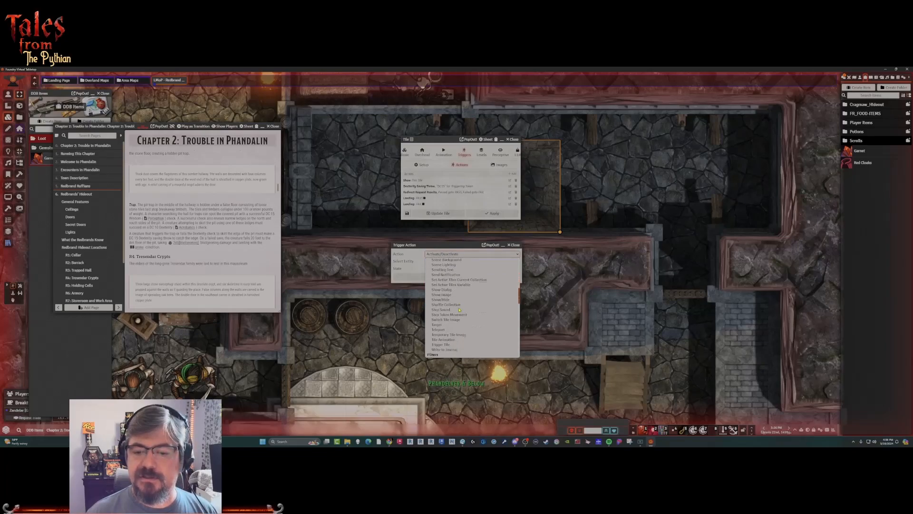
pyautogui.click(442, 290)
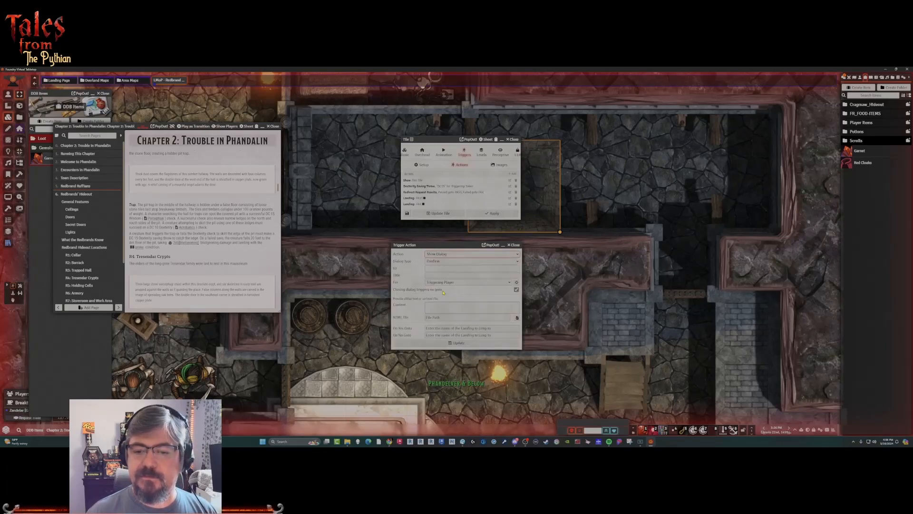
pyautogui.click(440, 261)
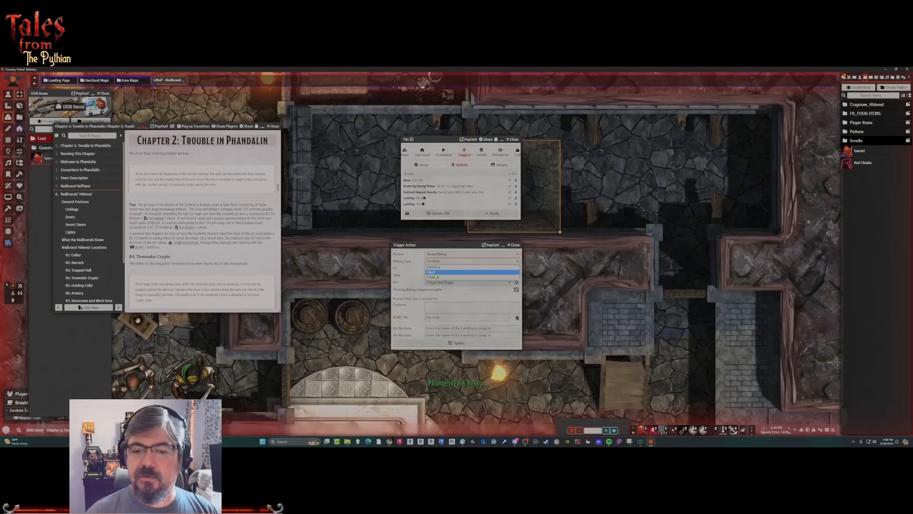
pyautogui.click(438, 274)
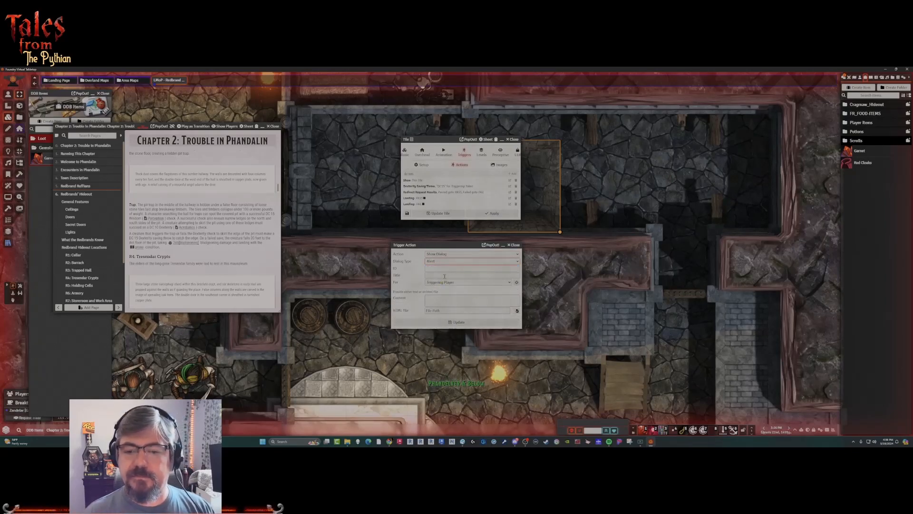
# Title the alert dialog "Ledge Caught".
pyautogui.click(453, 298)
pyautogui.click(460, 275)
pyautogui.write('Ledge Caug')
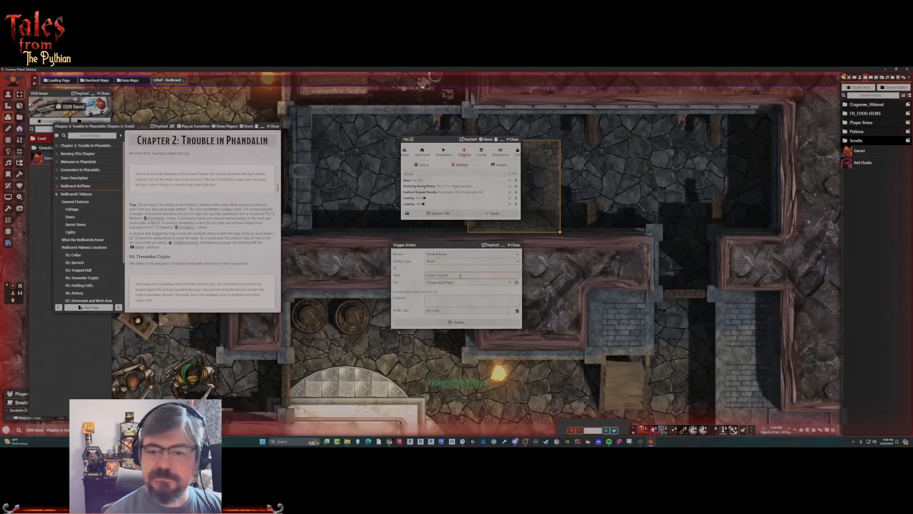
pyautogui.write('ht')
# Enter the alert's content "You catch the ledge and pull yourself up.".
pyautogui.click(446, 297)
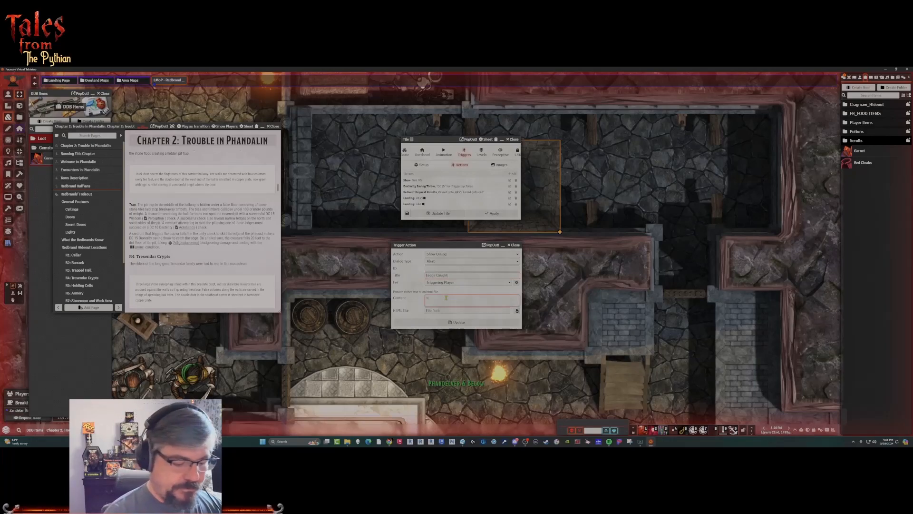
pyautogui.write('You catch the le')
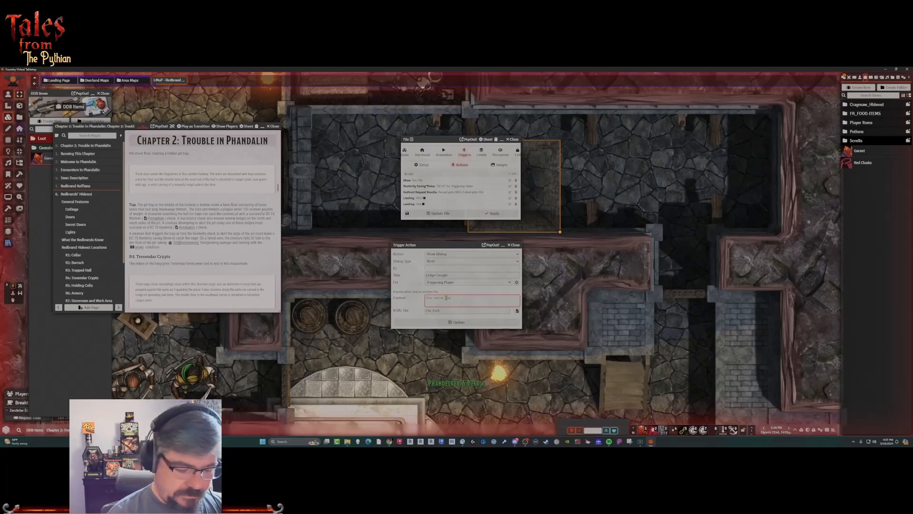
pyautogui.write('dge and')
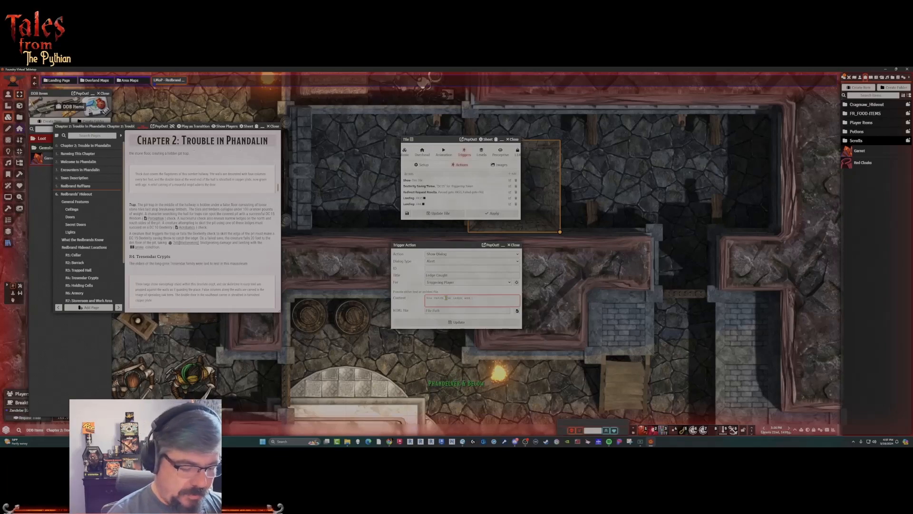
pyautogui.write(' pull you')
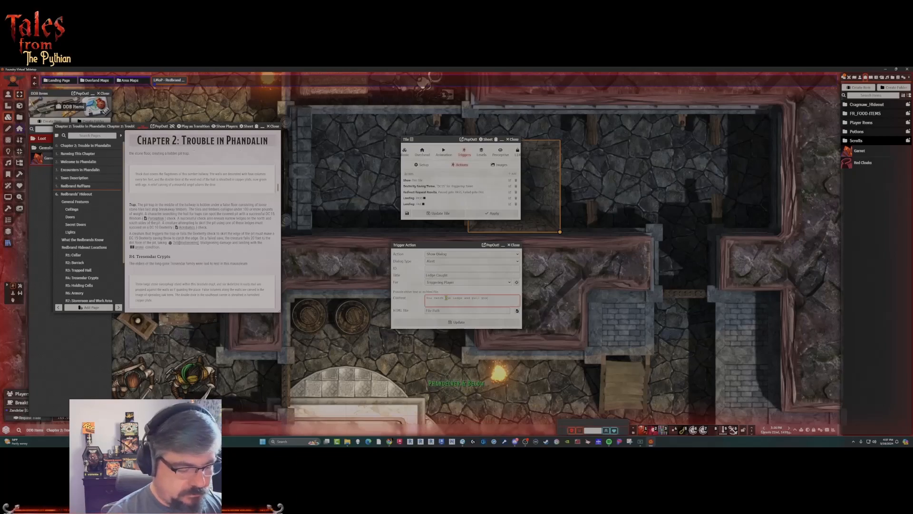
pyautogui.write('rself up.')
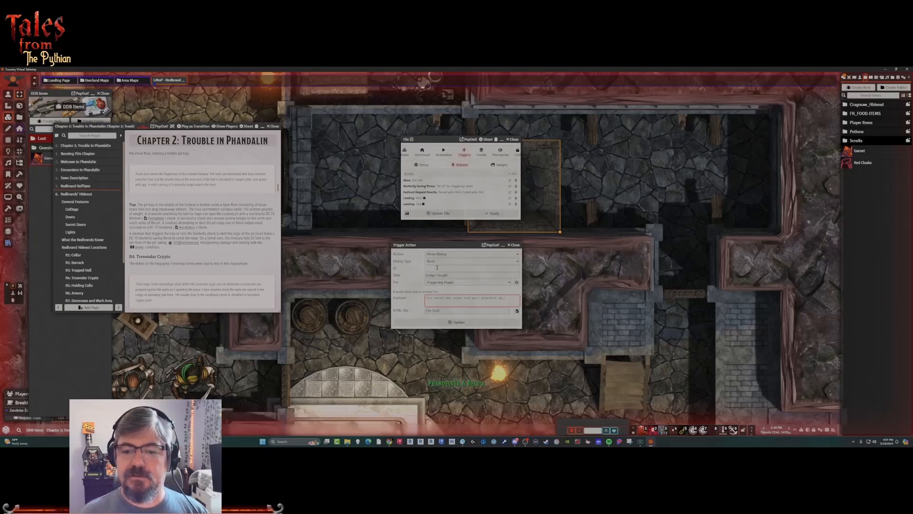
# Set the alert dialog's ID to "Ledge_Caught".
pyautogui.click(436, 268)
pyautogui.write('Le')
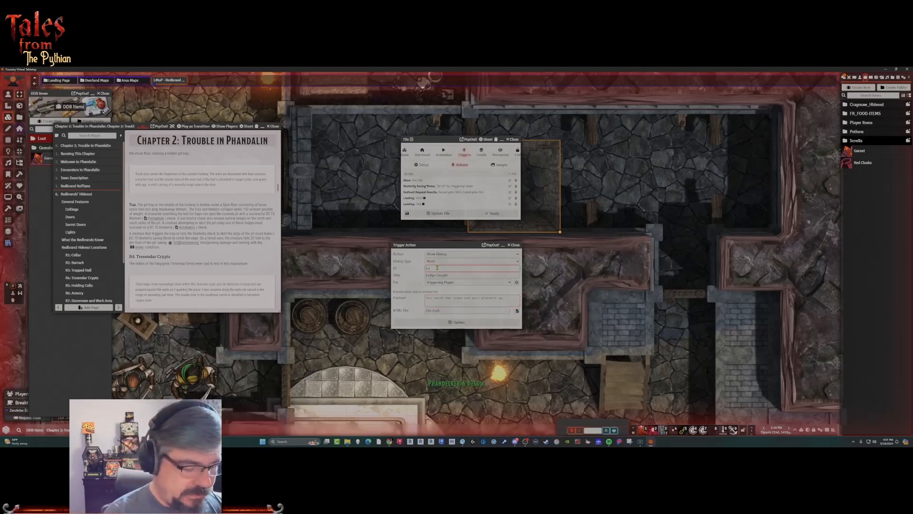
pyautogui.write('dge Caught')
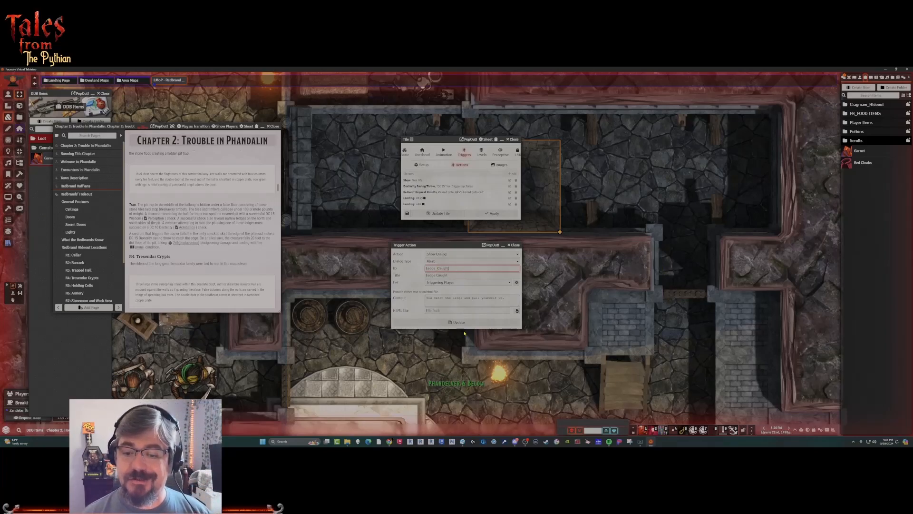
# Save the Ledge Caught alert action and move it between the pass and fail landings in the pit tile's action list.
pyautogui.click(440, 323)
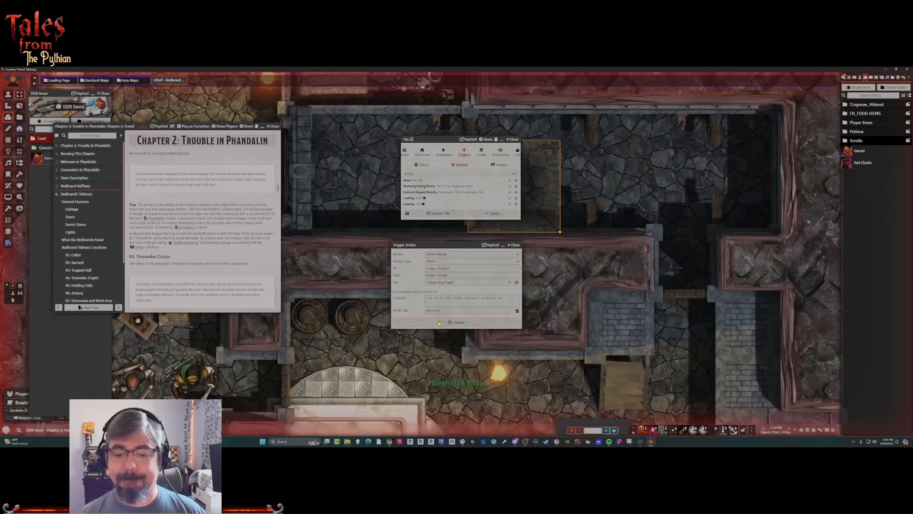
pyautogui.click(439, 323)
pyautogui.scroll(2, 434, 295)
pyautogui.moveTo(415, 212); pyautogui.dragTo(415, 203)
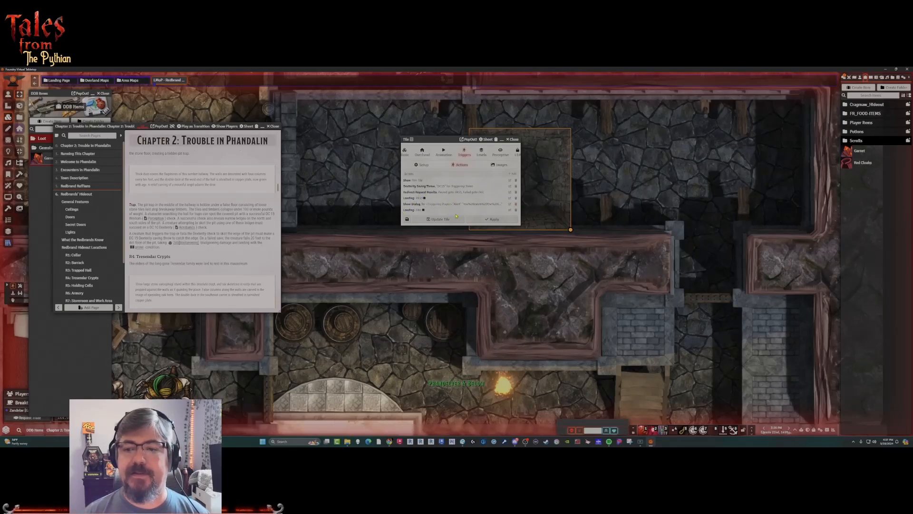
# Add a Hurt/Heal trigger action to the pit tile that targets the triggering token.
pyautogui.click(509, 180)
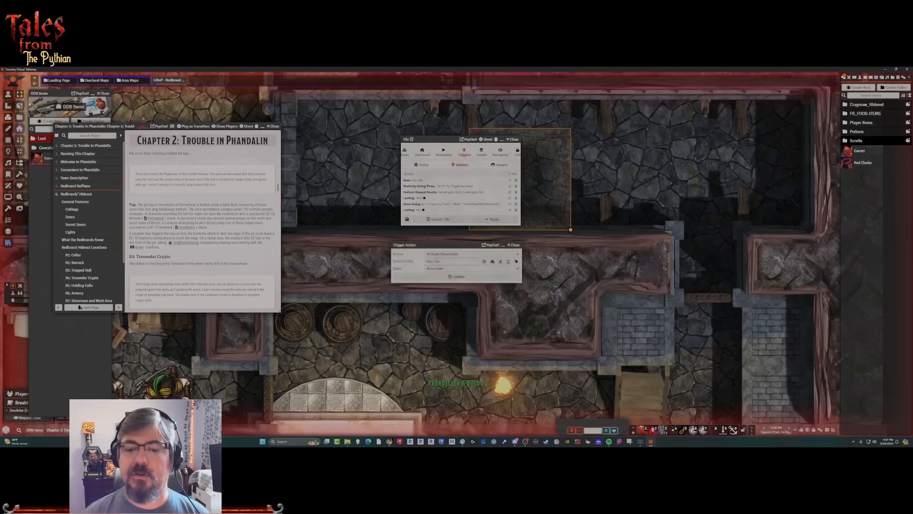
pyautogui.click(460, 255)
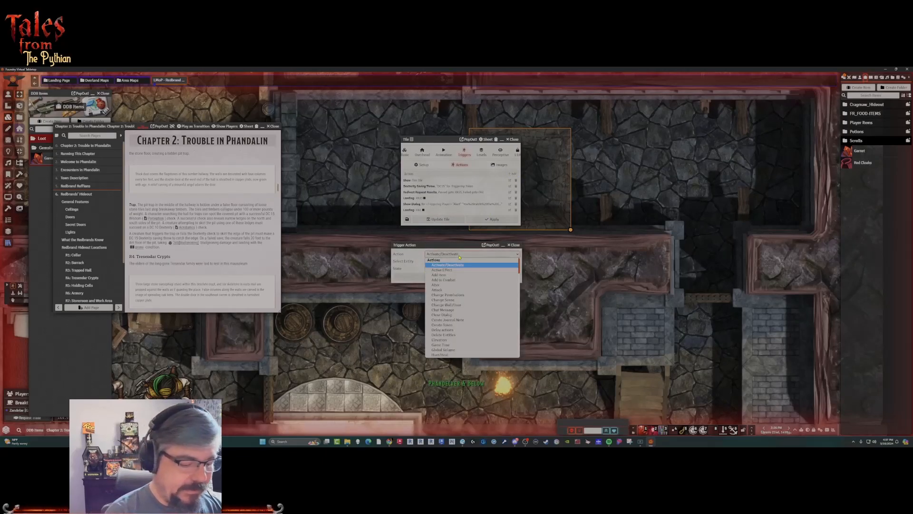
pyautogui.press('h')
pyautogui.press('Return')
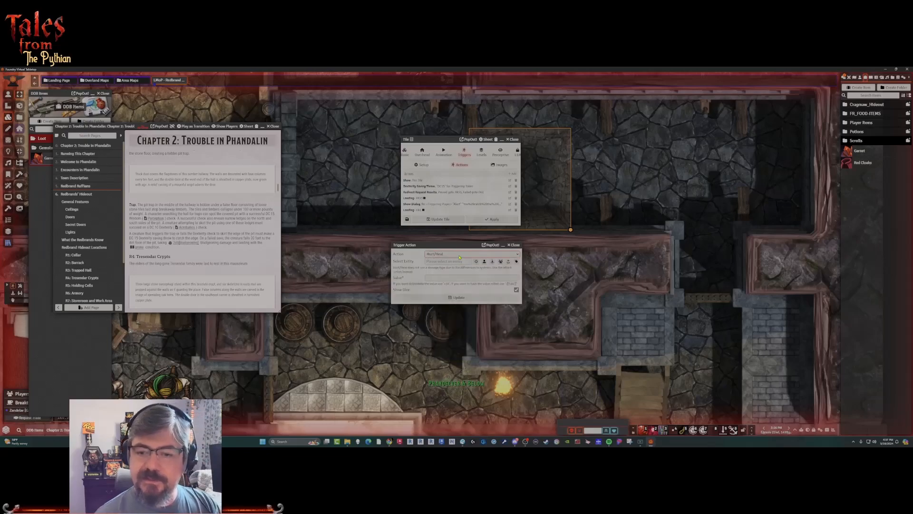
pyautogui.click(485, 262)
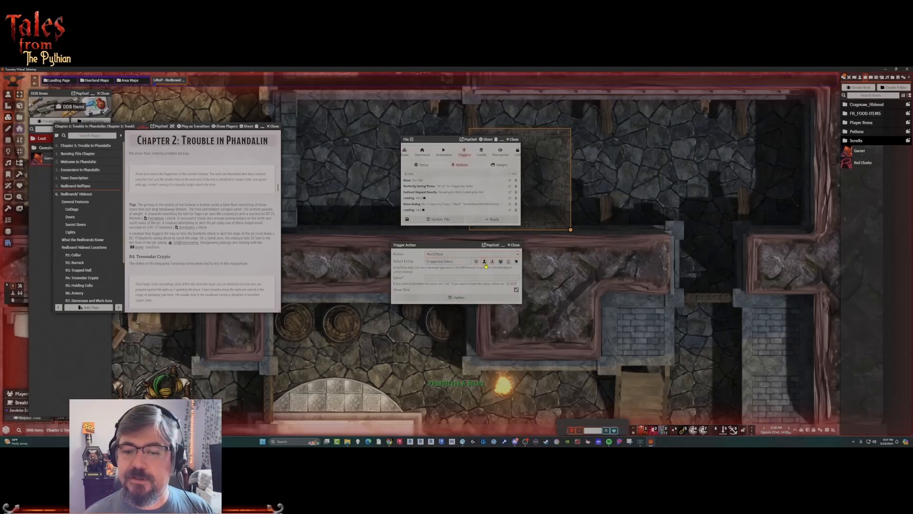
# Set the Hurt/Heal value to -[[2d6]] and save both the action and the pit tile.
pyautogui.click(433, 277)
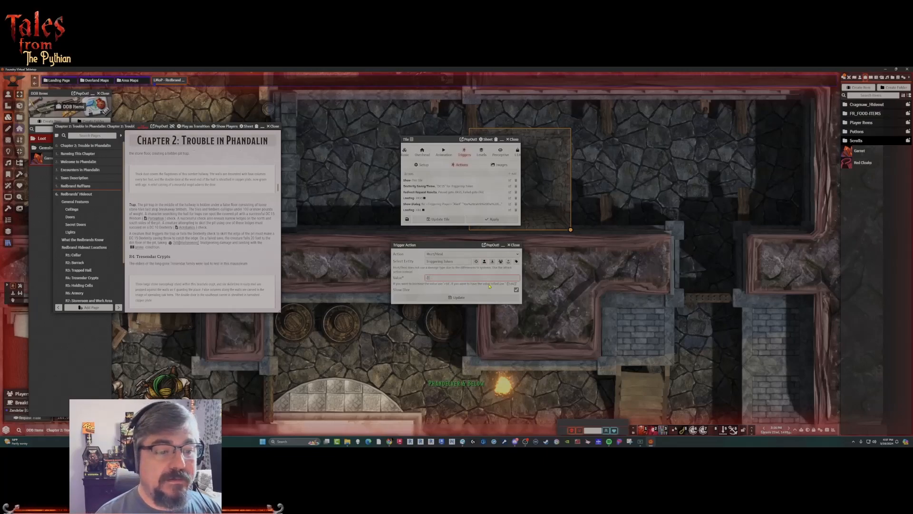
pyautogui.write('-[[2d6]]')
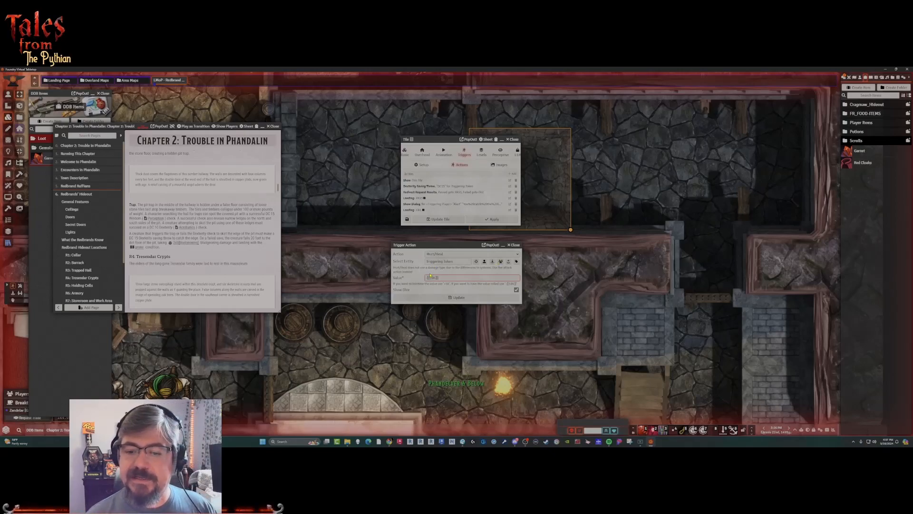
pyautogui.click(450, 298)
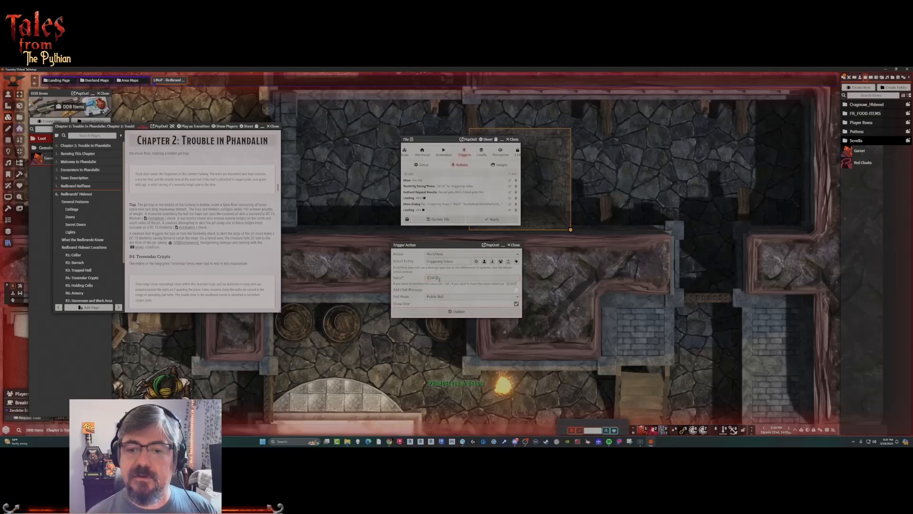
pyautogui.click(443, 313)
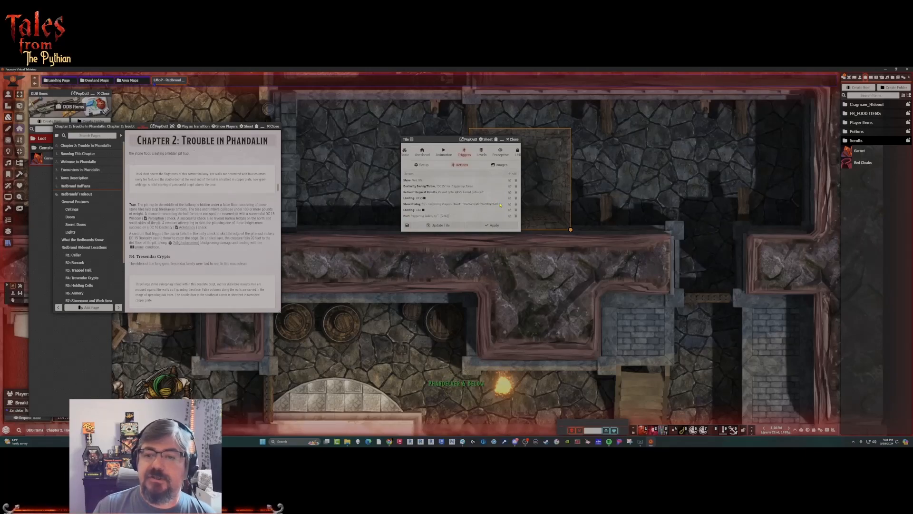
pyautogui.click(434, 227)
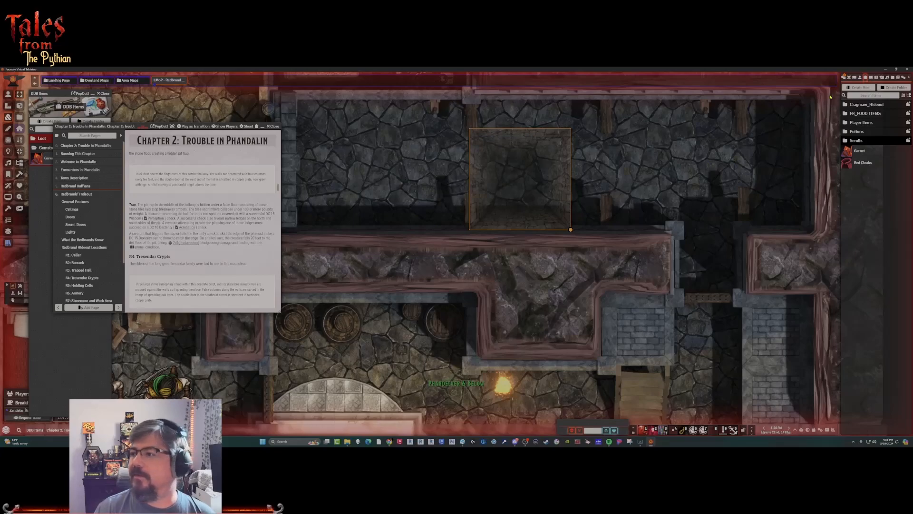
# Place a player character token from the Previous folder just east of the pit and move it one square west onto the trap.
pyautogui.click(860, 78)
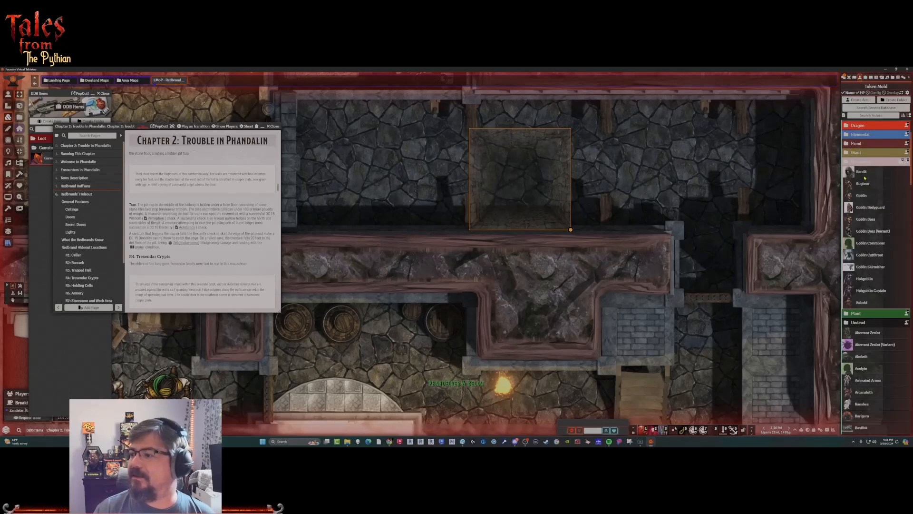
pyautogui.click(852, 162)
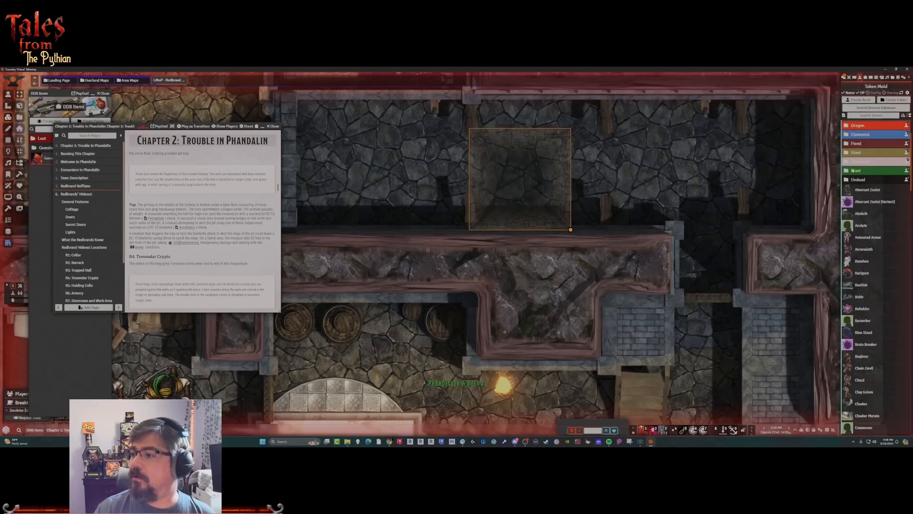
pyautogui.scroll(3, 854, 125)
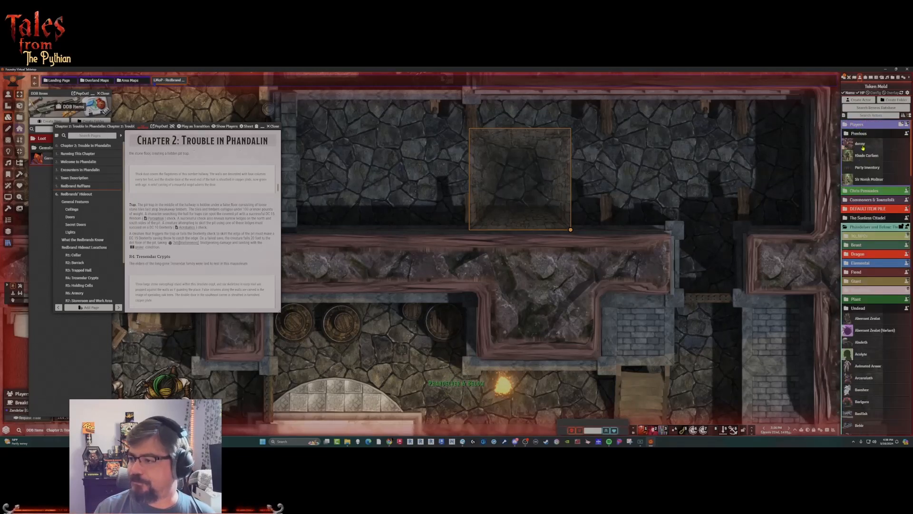
pyautogui.moveTo(864, 144); pyautogui.dragTo(640, 194)
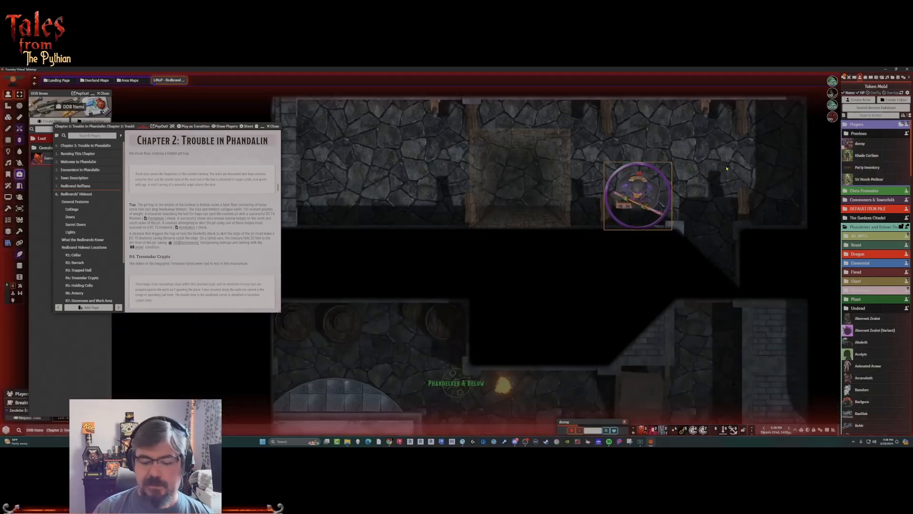
pyautogui.press('Left')
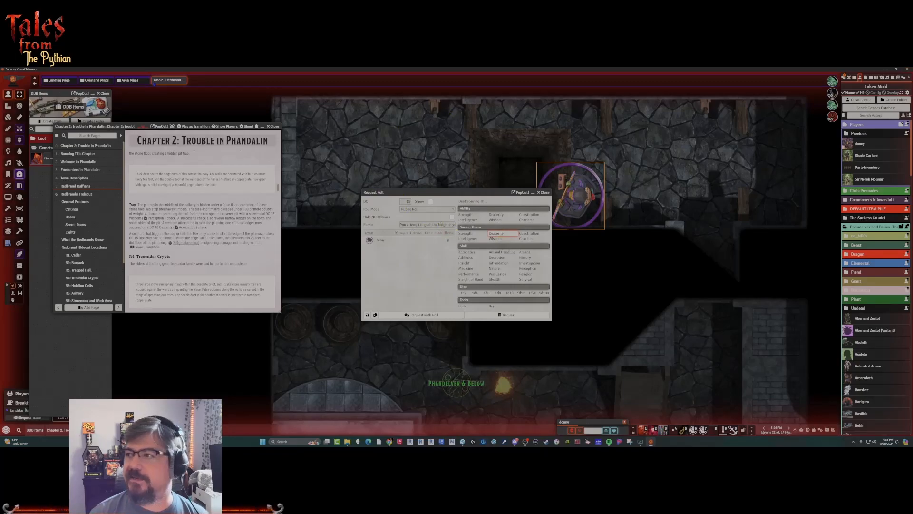
# Show the chat log, send the requested Dexterity saving throw to it, and roll the save for the token.
pyautogui.click(845, 77)
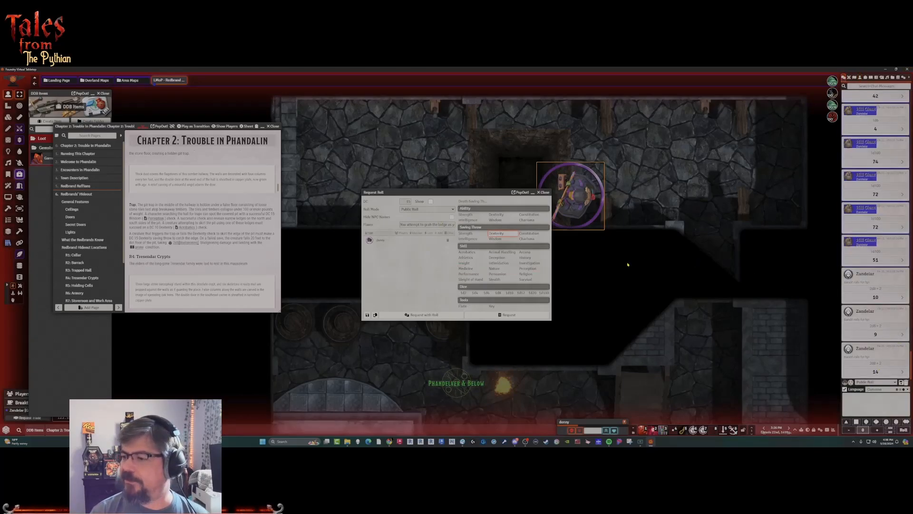
pyautogui.click(489, 317)
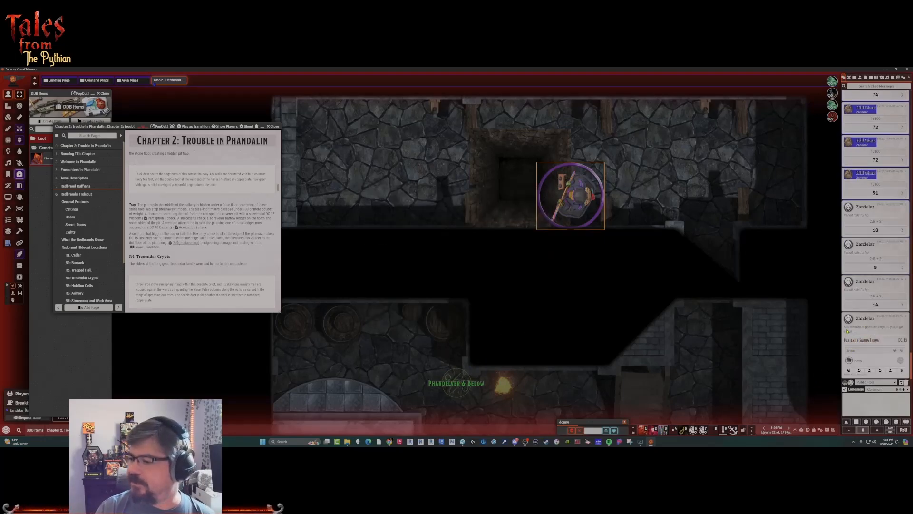
pyautogui.click(900, 360)
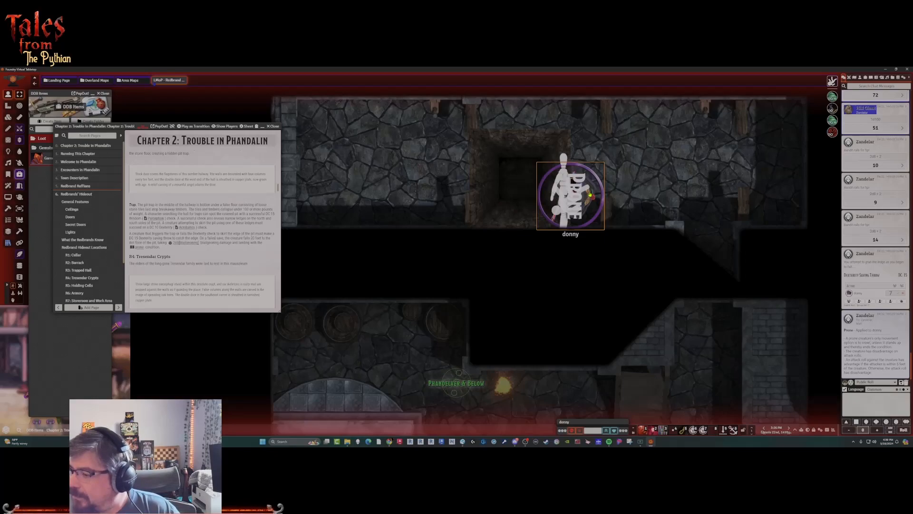
# Examine the trapped character's sheet for hit points and conditions after the failed save.
pyautogui.doubleClick(570, 192)
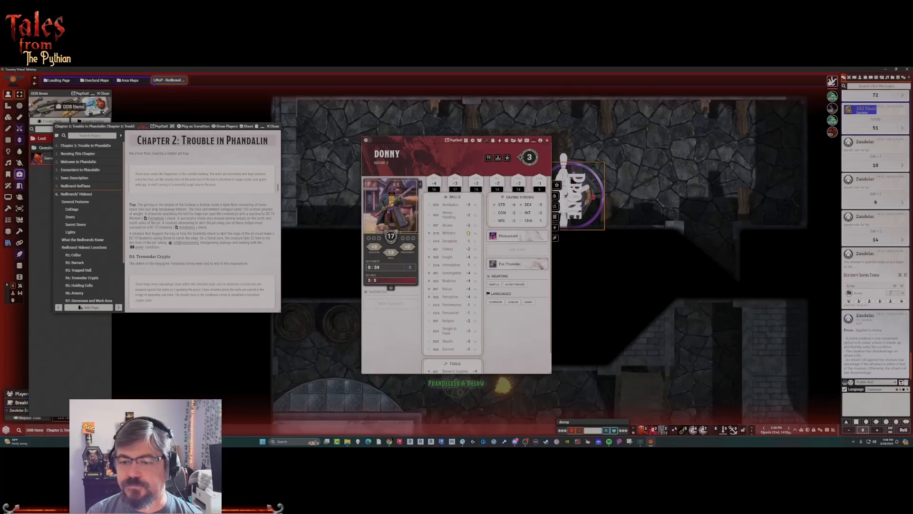
pyautogui.click(548, 142)
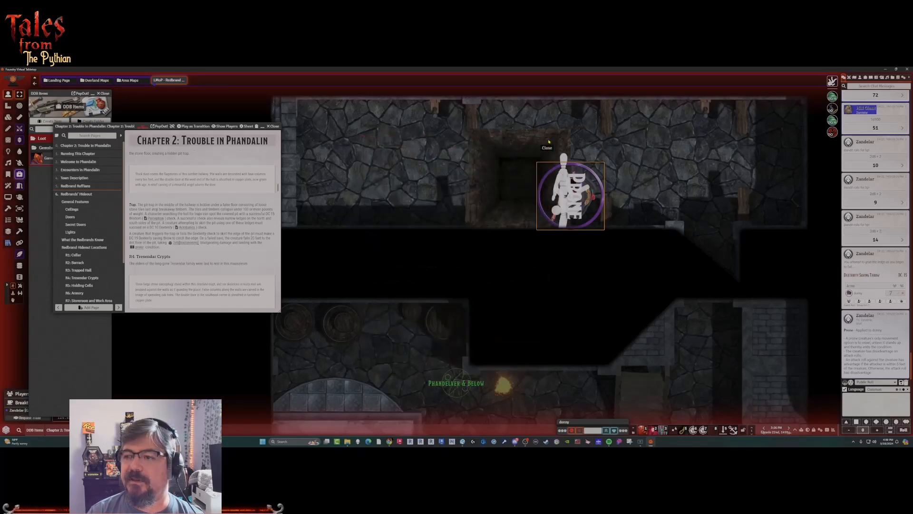
pyautogui.doubleClick(588, 209)
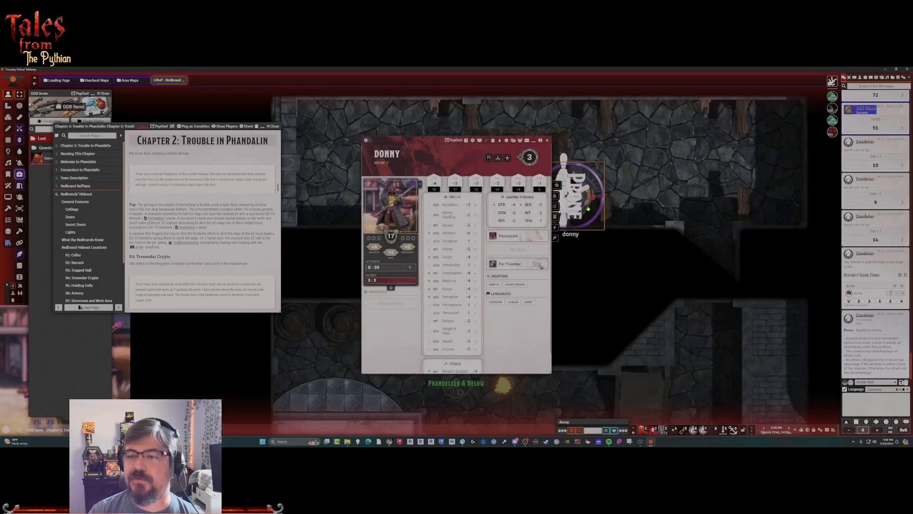
pyautogui.click(548, 141)
# Remove the Prone condition, clear all status effects from the character token, and move it one square east off the pit.
pyautogui.rightClick(571, 195)
pyautogui.click(627, 213)
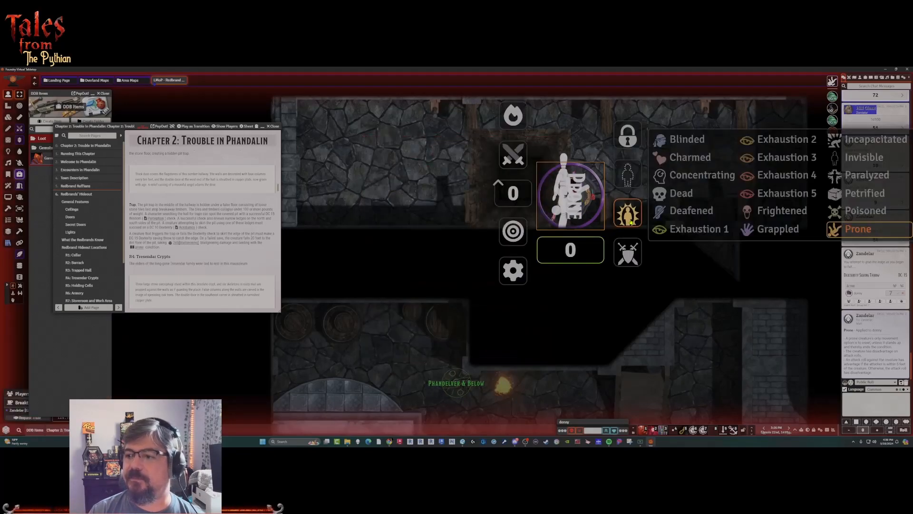
pyautogui.click(841, 232)
pyautogui.scroll(-2, 789, 227)
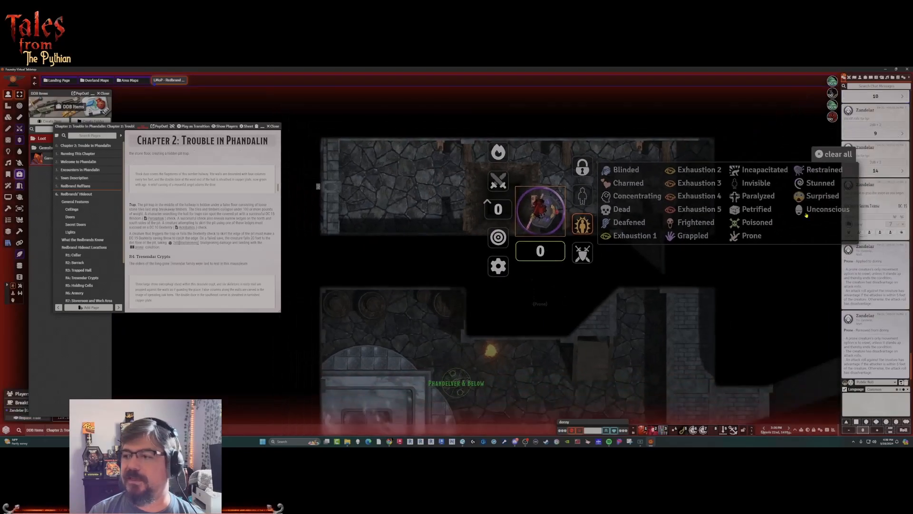
pyautogui.click(838, 154)
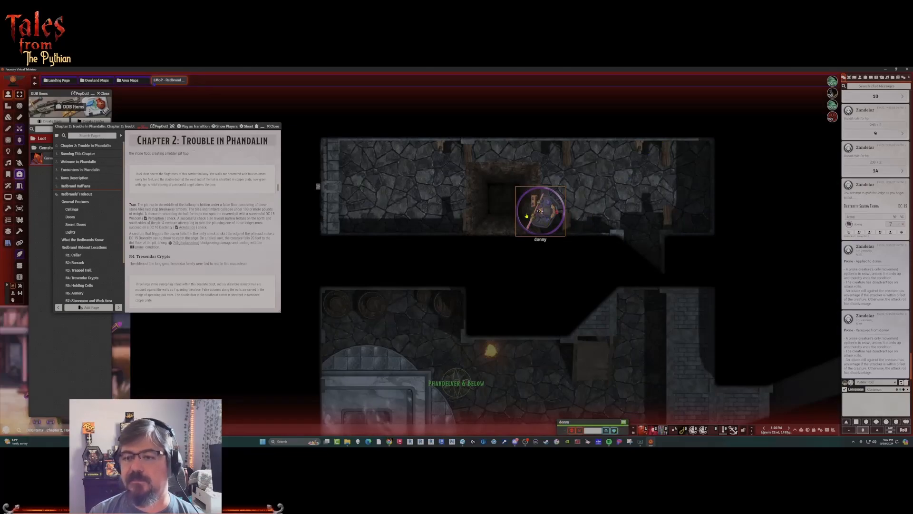
pyautogui.moveTo(541, 214); pyautogui.dragTo(591, 218)
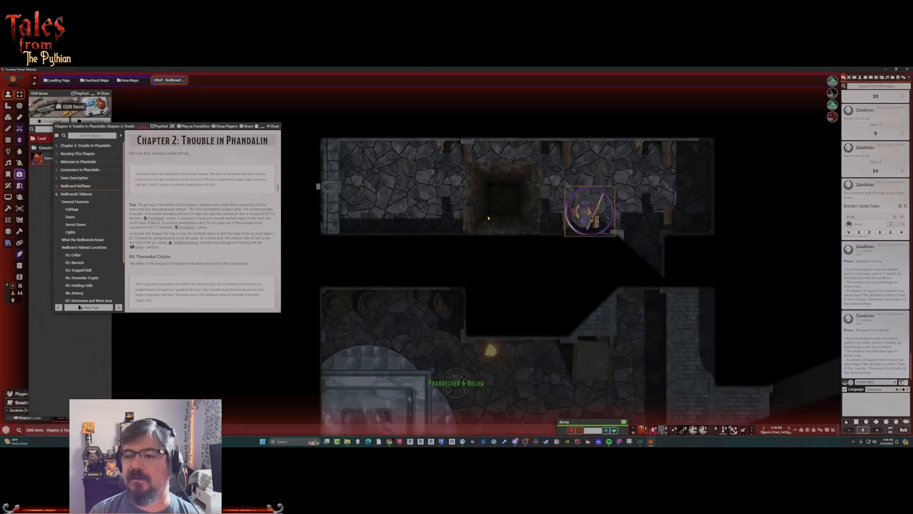
# Hide the pit tile again to reset the trap, and deselect it.
pyautogui.click(502, 212)
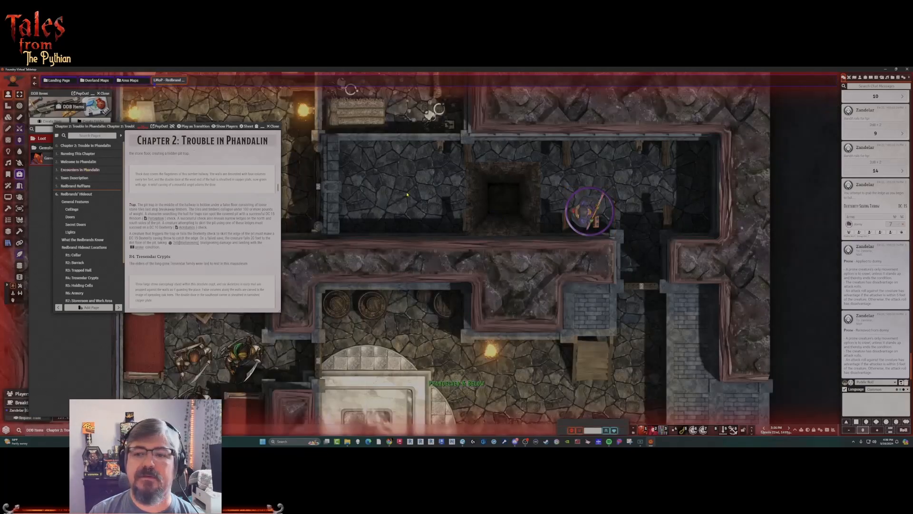
pyautogui.click(8, 117)
pyautogui.rightClick(536, 195)
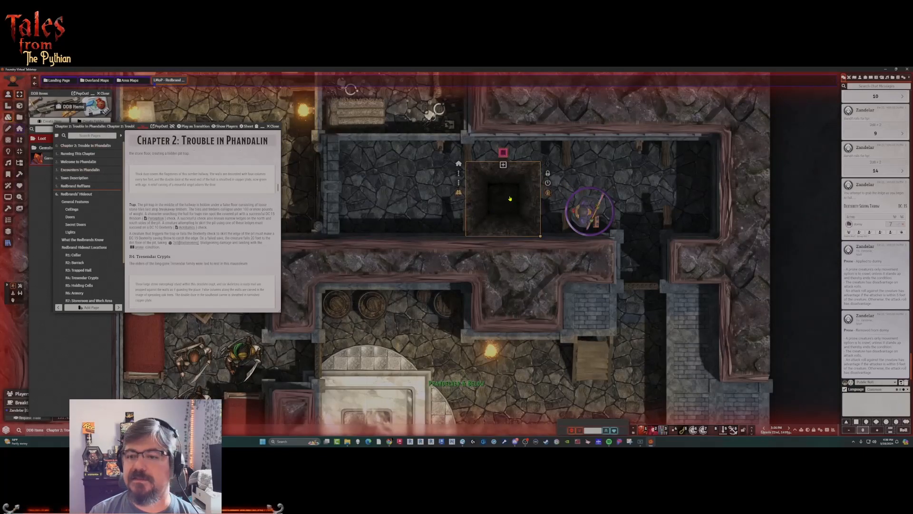
pyautogui.click(548, 164)
pyautogui.click(428, 182)
# Select the character token and move it two squares west onto the hidden pit to trigger the trap again.
pyautogui.click(8, 95)
pyautogui.click(575, 217)
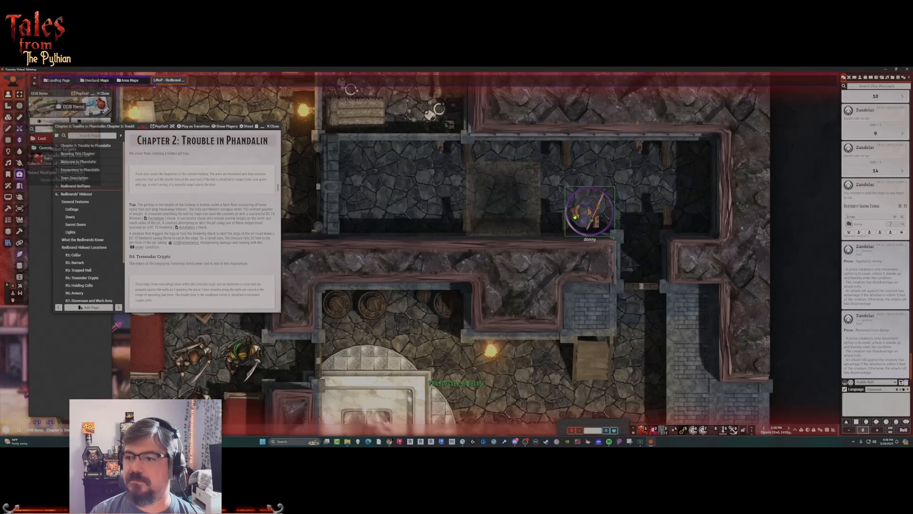
pyautogui.press('Left')
pyautogui.press('Left')
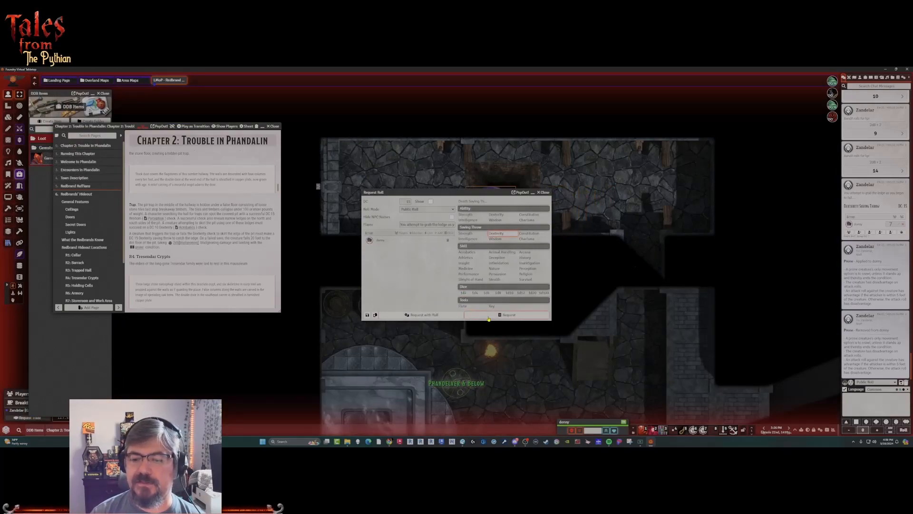
# Send the Dexterity save request to chat, roll it for the token, and dismiss the Ledge Caught alert.
pyautogui.click(508, 315)
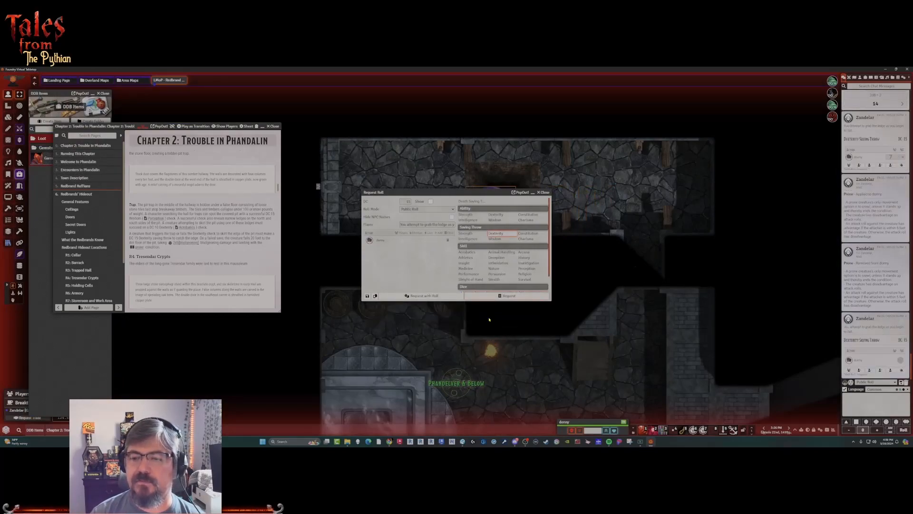
pyautogui.click(902, 363)
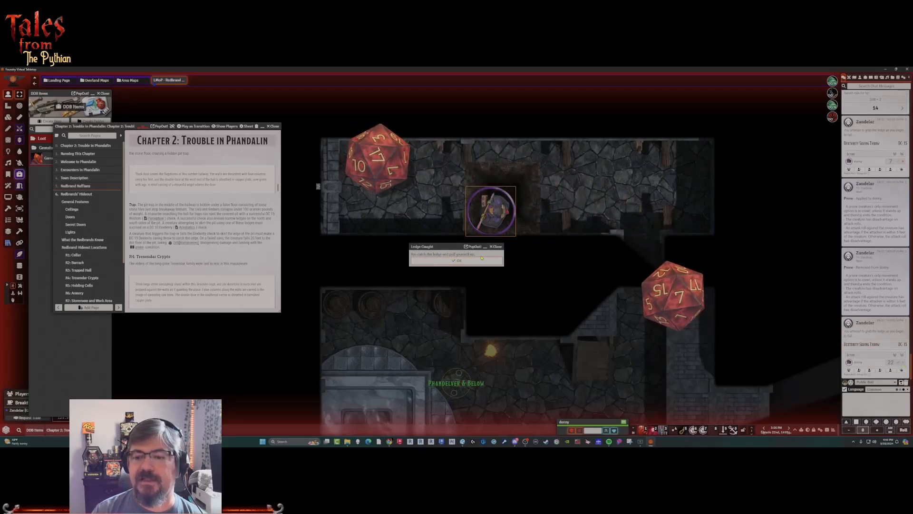
pyautogui.click(480, 259)
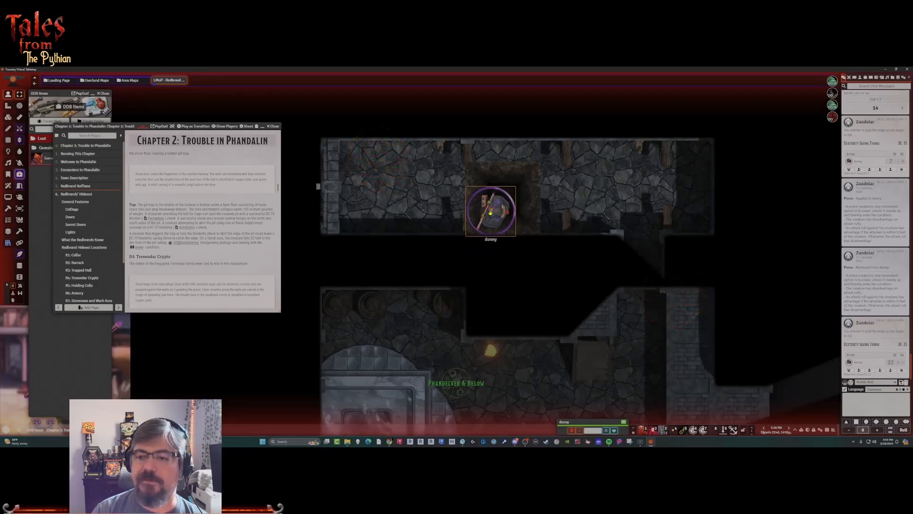
# Move the character token two squares east off the pit, and open the pit tile's trigger actions.
pyautogui.moveTo(506, 212); pyautogui.dragTo(568, 212)
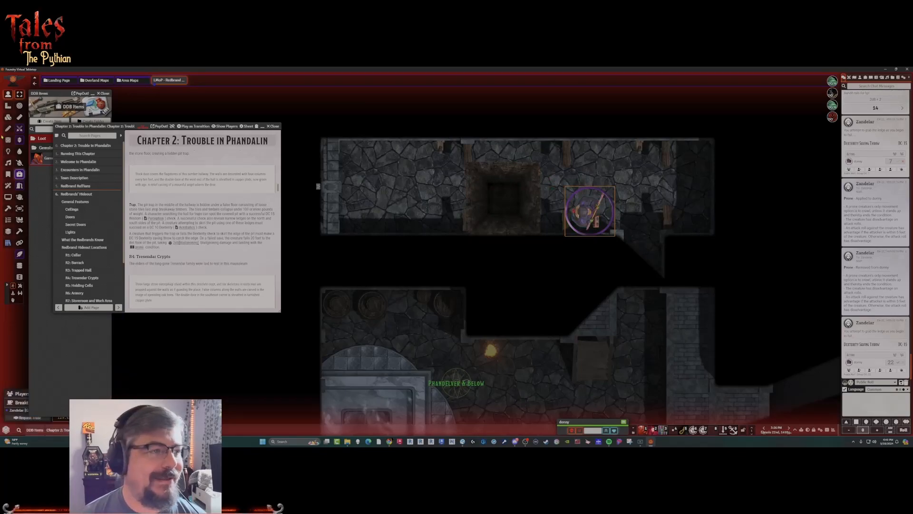
pyautogui.click(8, 117)
pyautogui.doubleClick(514, 220)
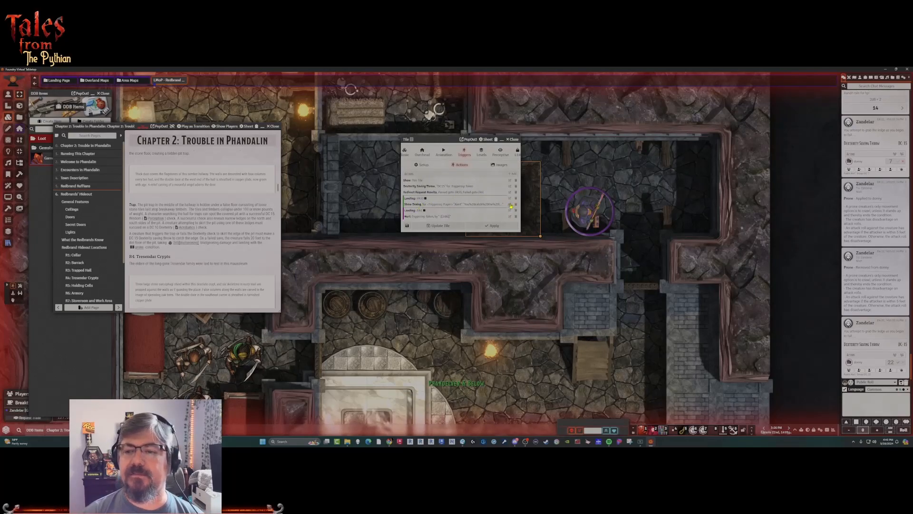
# Add a Move action sending the triggering token just east of the pit, place it after the pass branch's dialog, and save the tile.
pyautogui.click(512, 173)
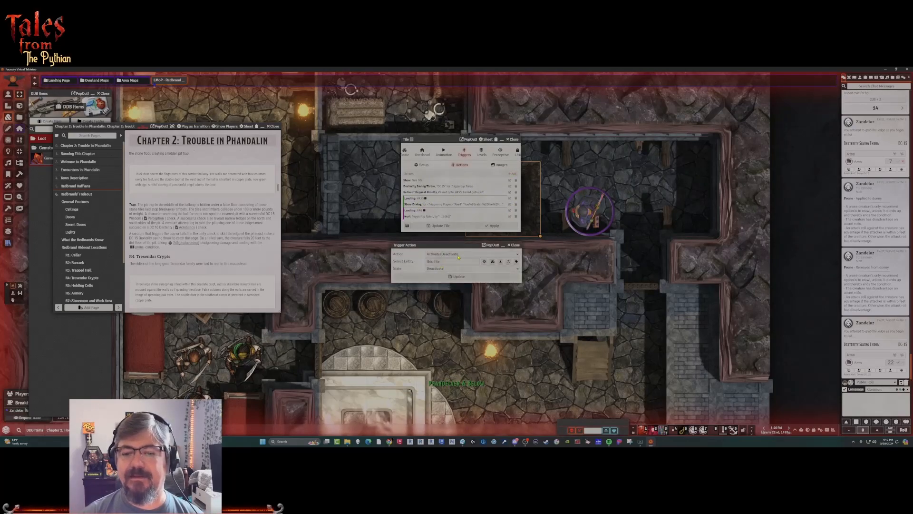
pyautogui.click(459, 255)
pyautogui.press('m')
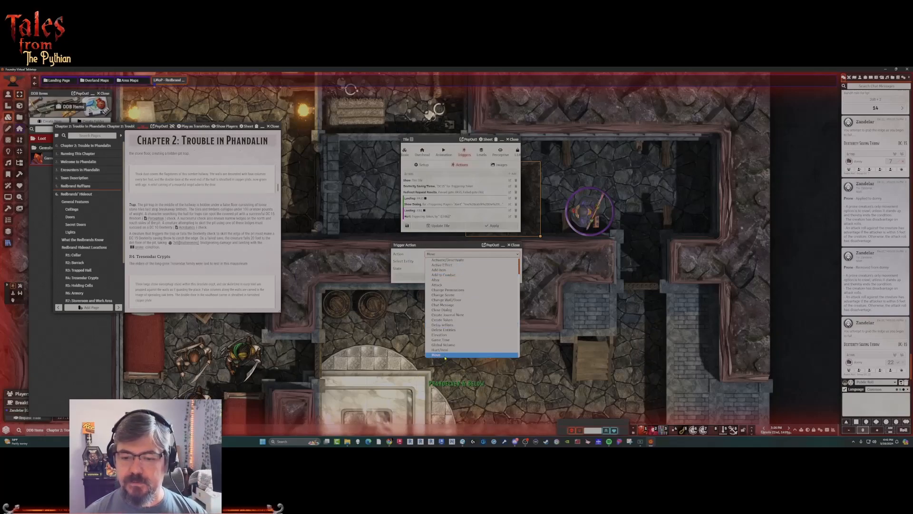
pyautogui.click(459, 355)
pyautogui.click(484, 261)
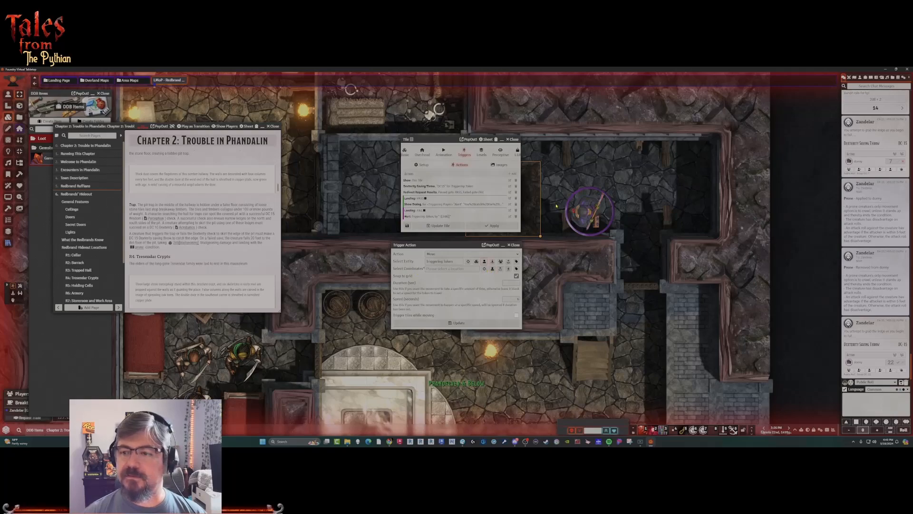
pyautogui.click(484, 268)
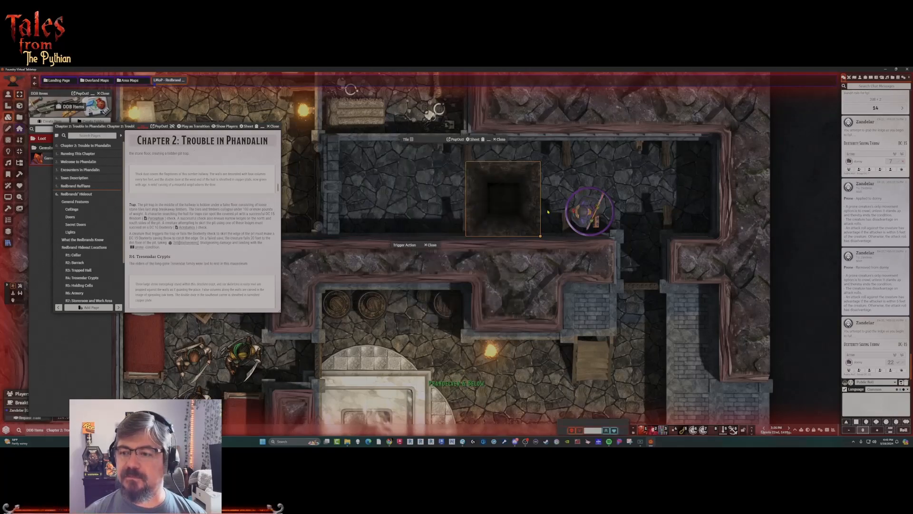
pyautogui.click(562, 199)
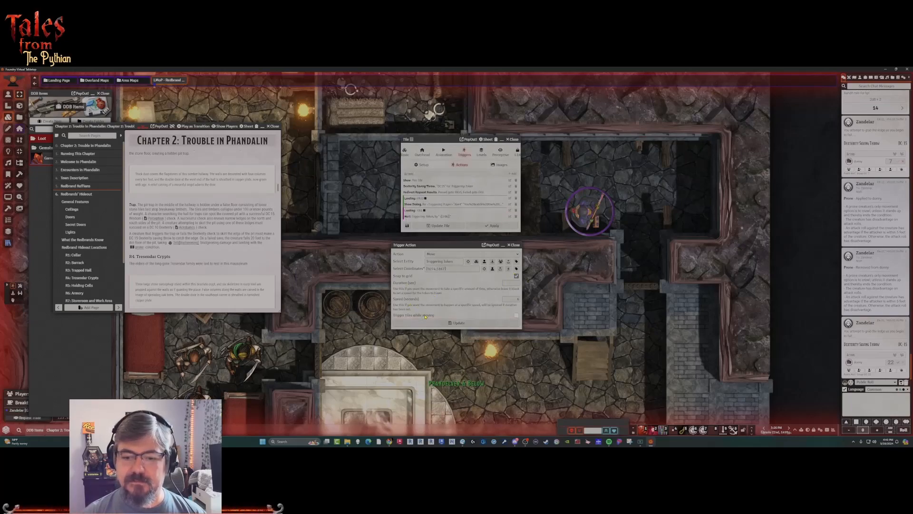
pyautogui.click(458, 323)
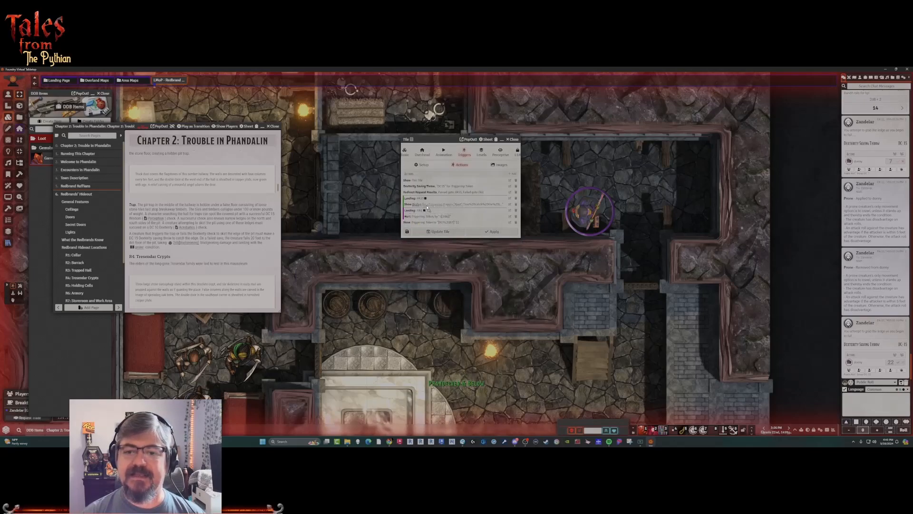
pyautogui.moveTo(427, 207)
pyautogui.mouseDown()
pyautogui.moveTo(411, 213)
pyautogui.moveTo(417, 203)
pyautogui.mouseUp()
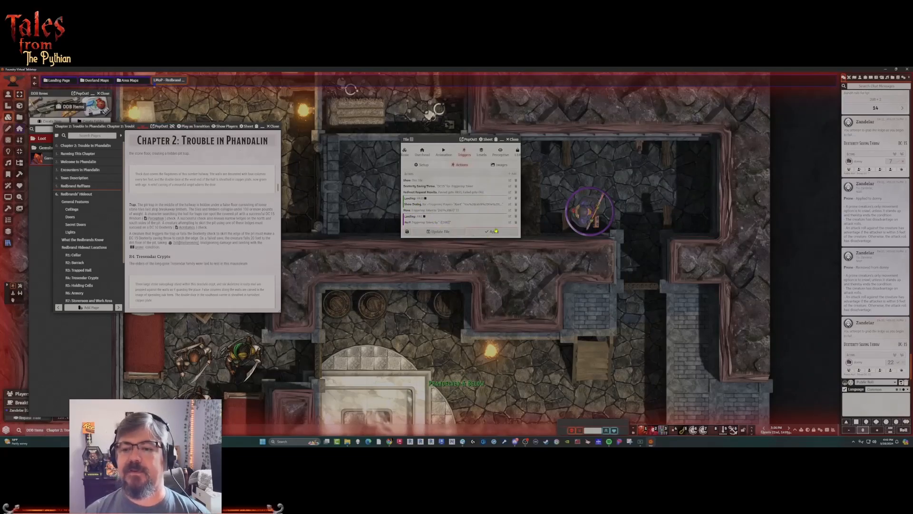
pyautogui.click(446, 231)
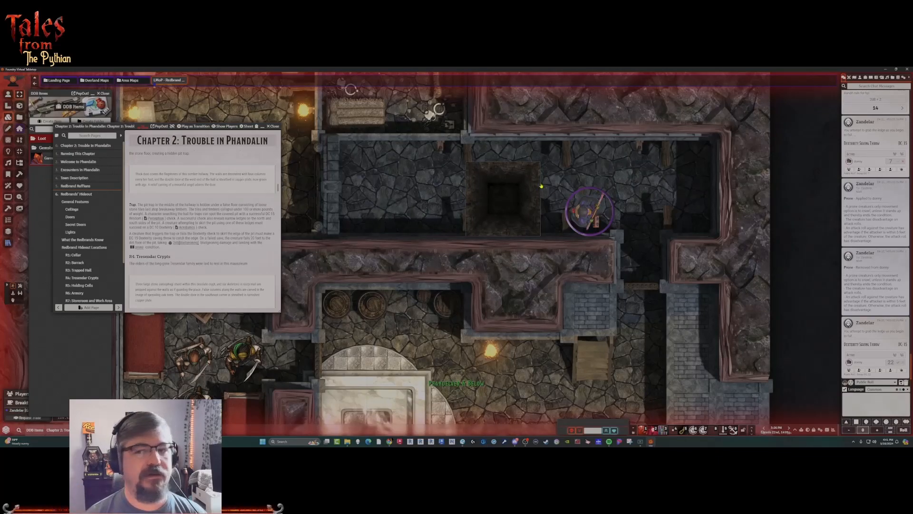
# Hide the pit tile again to rearm the trap, and deselect it.
pyautogui.rightClick(520, 199)
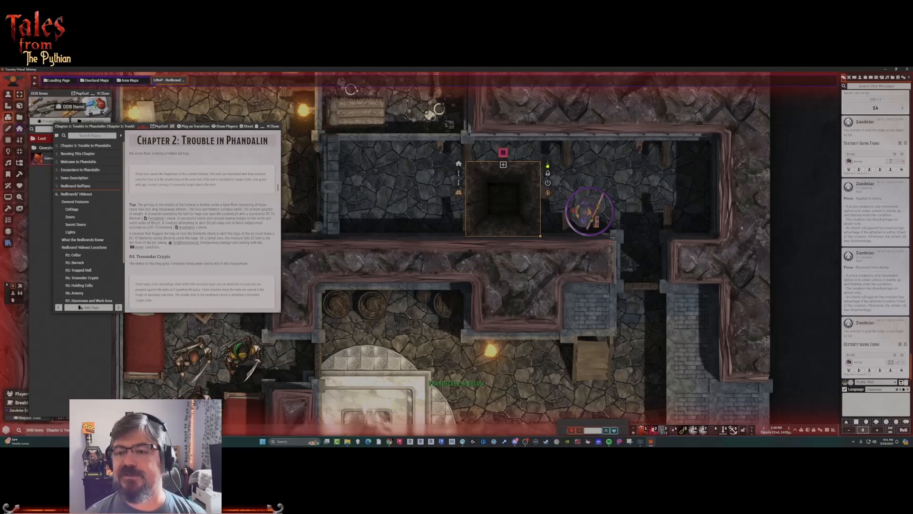
pyautogui.click(547, 164)
pyautogui.click(426, 220)
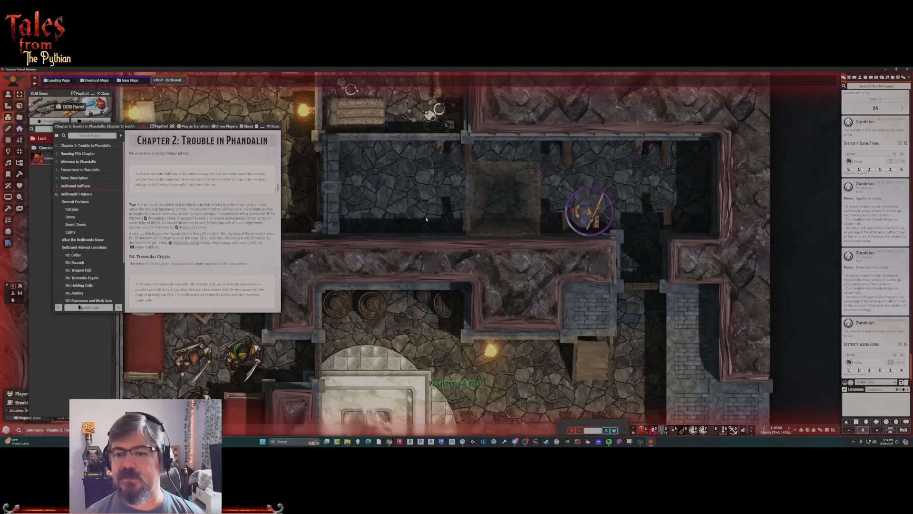
# Delete the test character token from the hallway east of the pit.
pyautogui.click(8, 94)
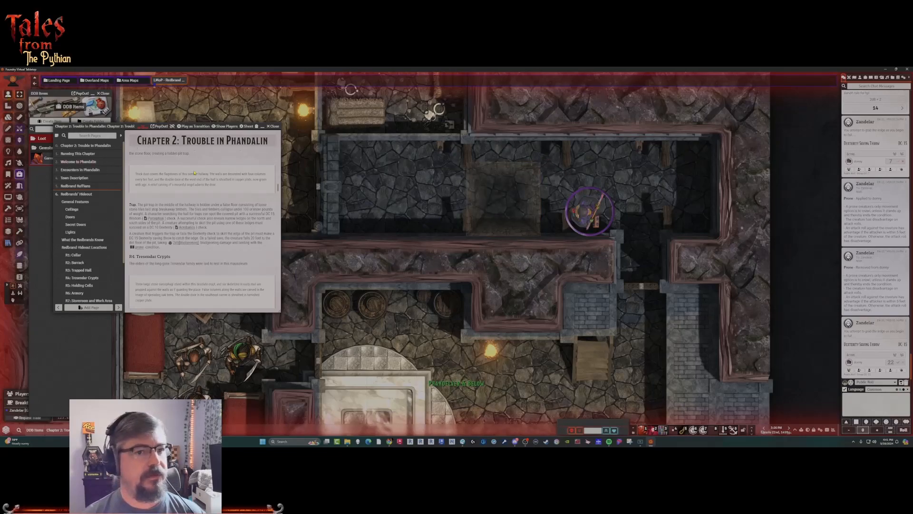
pyautogui.click(583, 217)
pyautogui.press('Delete')
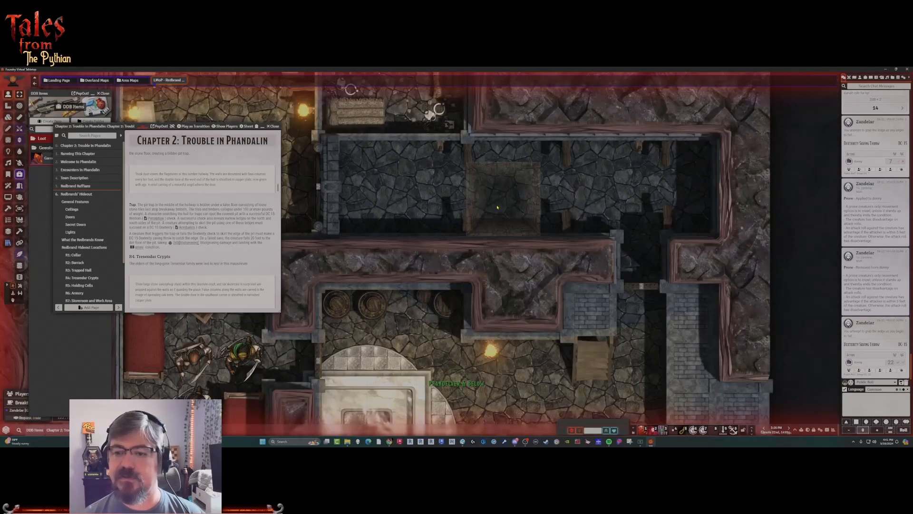
# Lock the hidden pit tile in place.
pyautogui.click(9, 116)
pyautogui.click(507, 205)
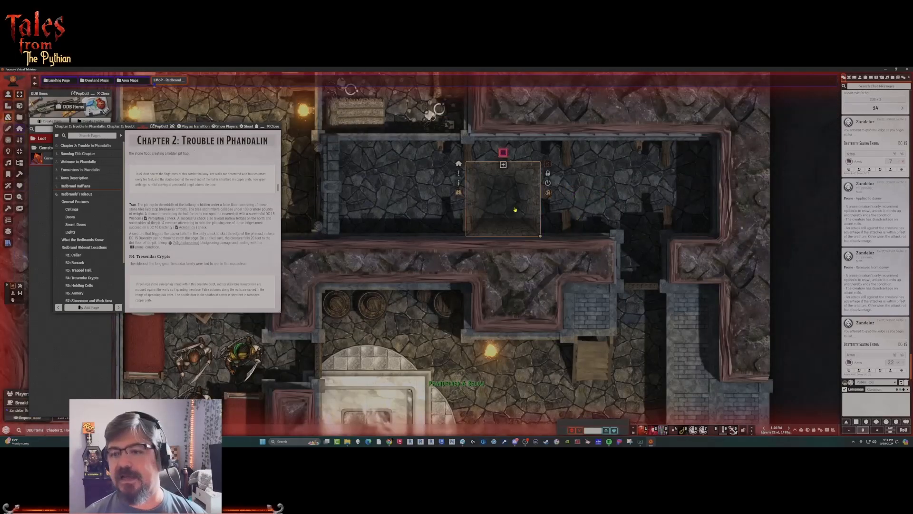
pyautogui.click(549, 174)
pyautogui.click(504, 217)
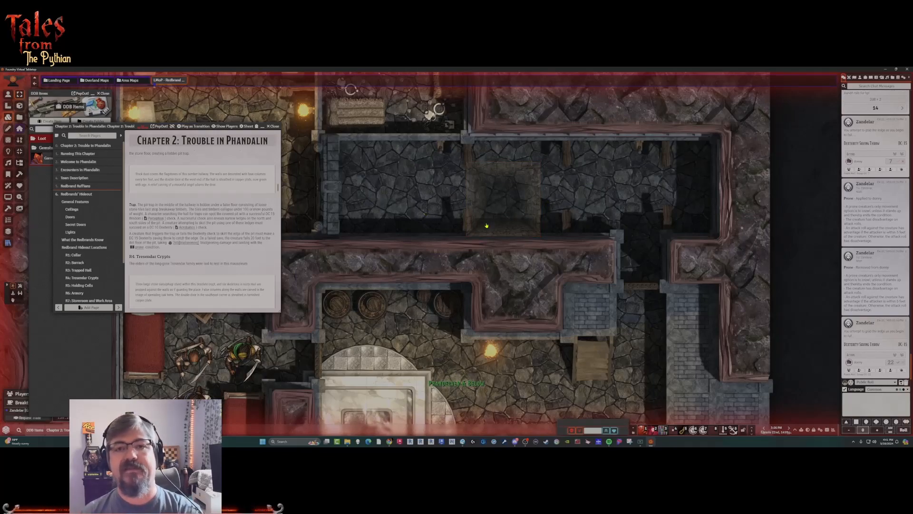
# Bring the crypt room into view and open the R4: Tresendar Crypts section of the chapter journal.
pyautogui.scroll(-2, 400, 190)
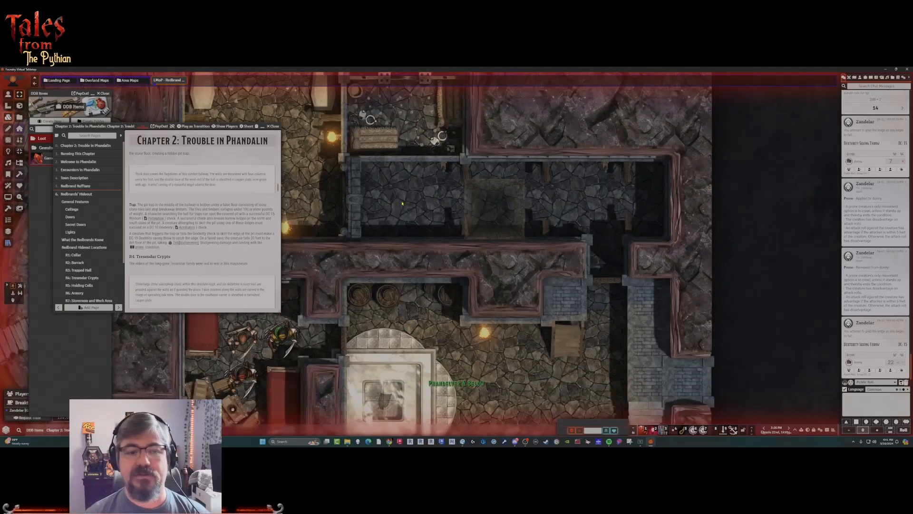
pyautogui.scroll(3, 402, 203)
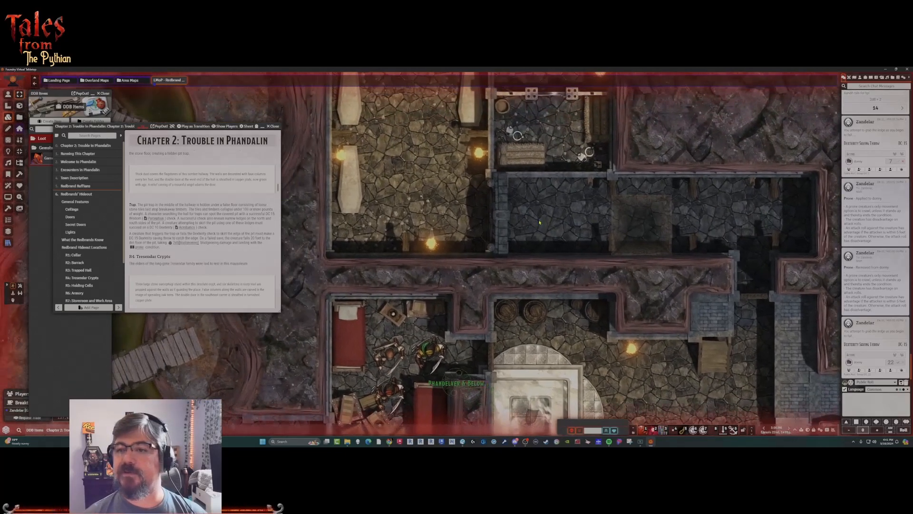
pyautogui.moveTo(539, 223); pyautogui.dragTo(550, 222)
pyautogui.moveTo(415, 155); pyautogui.dragTo(451, 232)
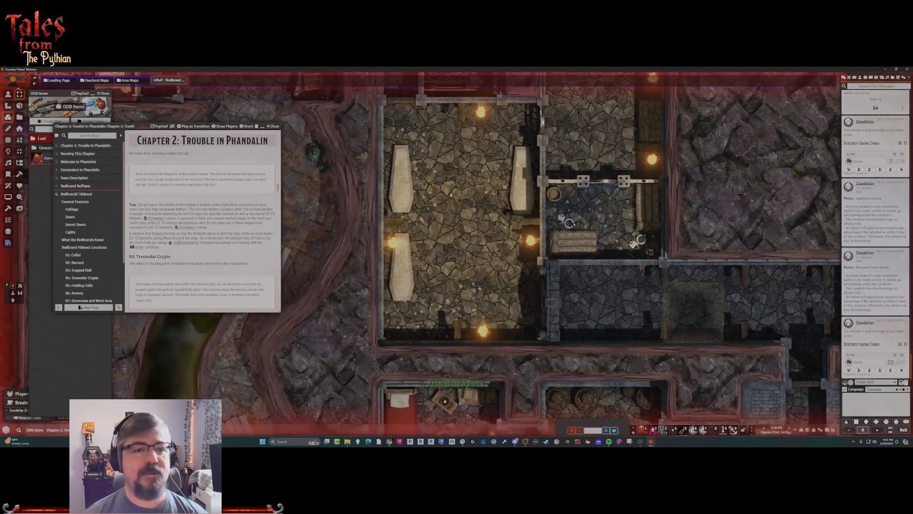
pyautogui.click(83, 279)
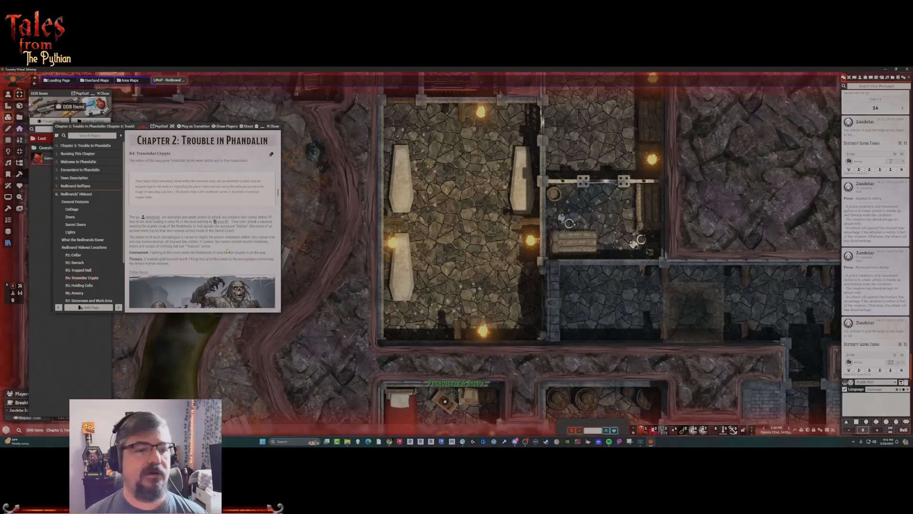
# Place six Skeleton actors from the Undead folder as tokens in the crypt room.
pyautogui.click(861, 77)
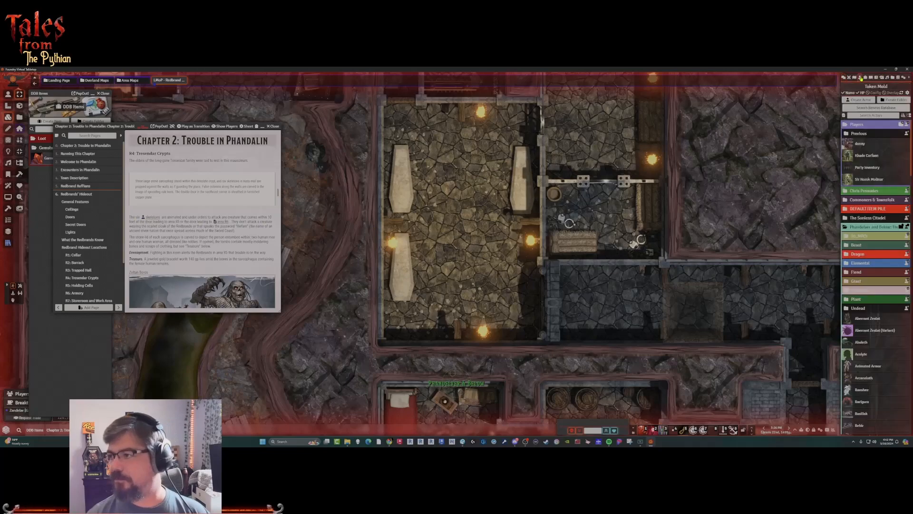
pyautogui.click(845, 125)
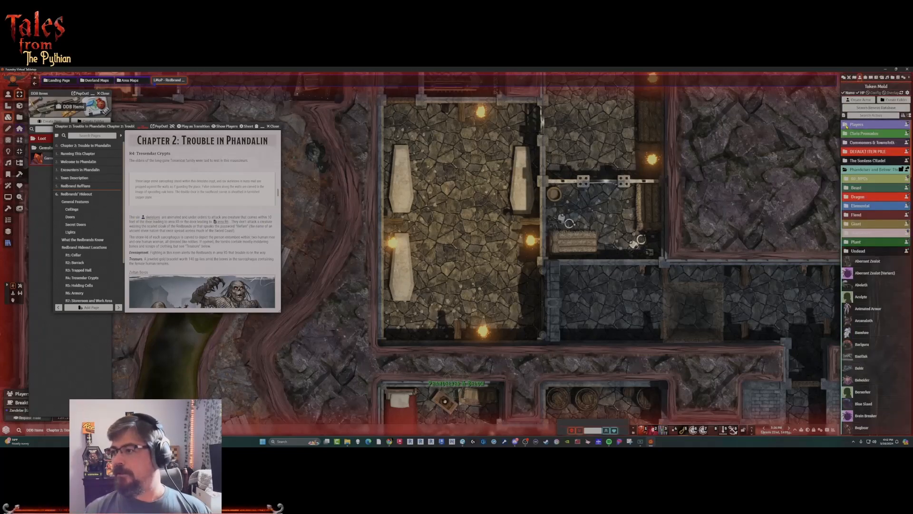
pyautogui.click(857, 251)
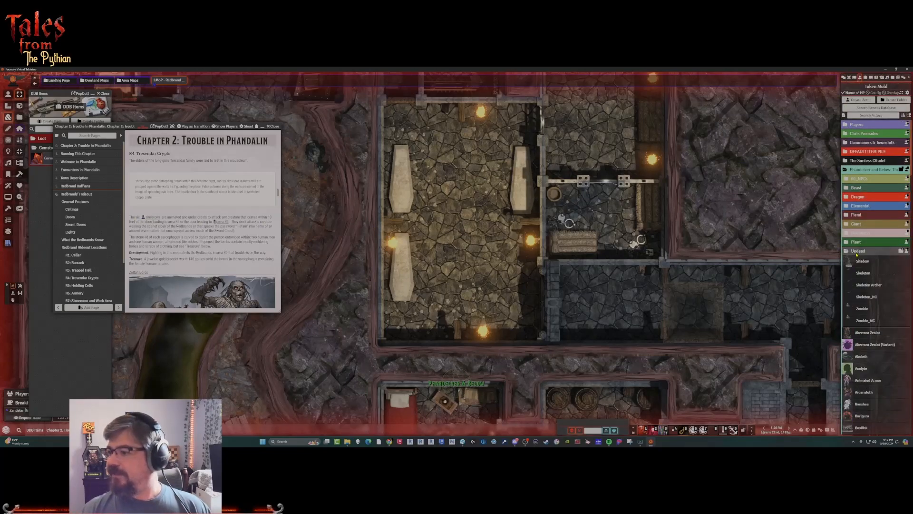
pyautogui.moveTo(866, 275); pyautogui.dragTo(441, 240)
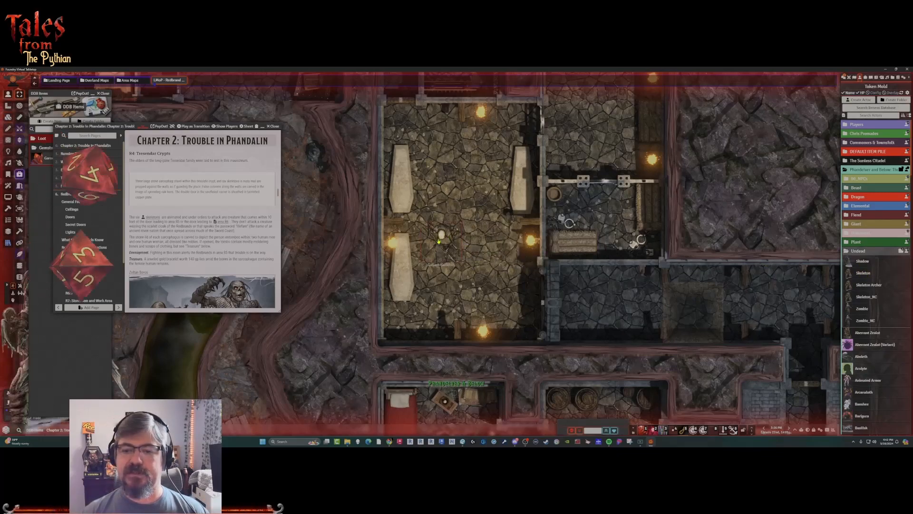
pyautogui.moveTo(864, 274); pyautogui.dragTo(482, 154)
pyautogui.moveTo(855, 274); pyautogui.dragTo(440, 160)
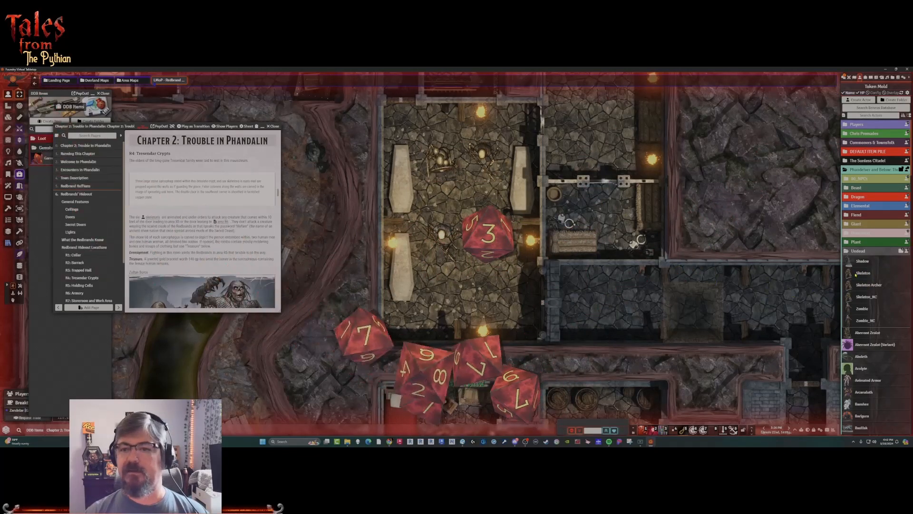
pyautogui.moveTo(864, 273); pyautogui.dragTo(479, 278)
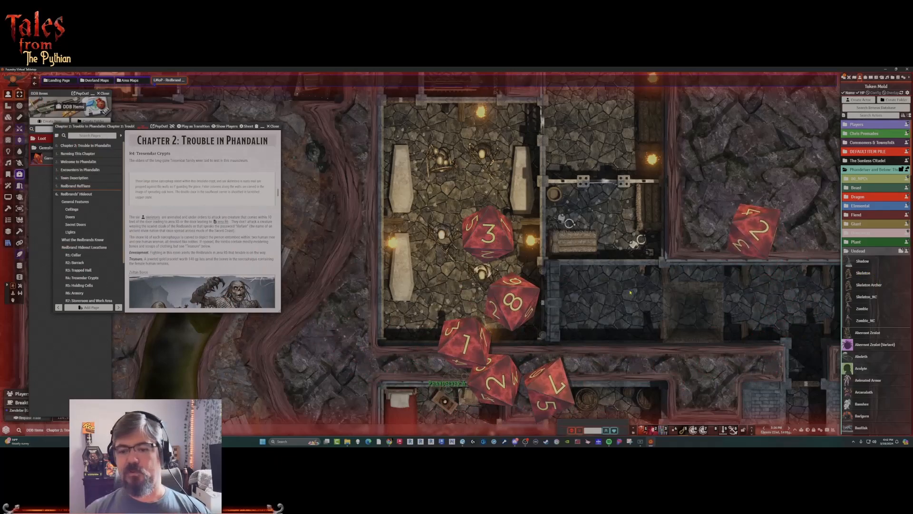
pyautogui.moveTo(862, 273); pyautogui.dragTo(481, 192)
pyautogui.moveTo(864, 274); pyautogui.dragTo(618, 258)
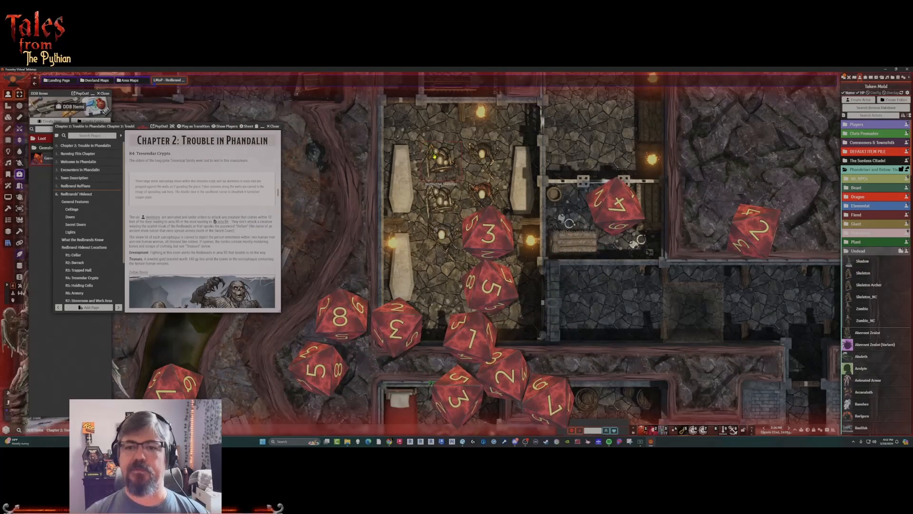
# Move two skeleton tokens to the north end of the crypt, one near the northwest corner and one in the northeast corner.
pyautogui.scroll(2, 434, 155)
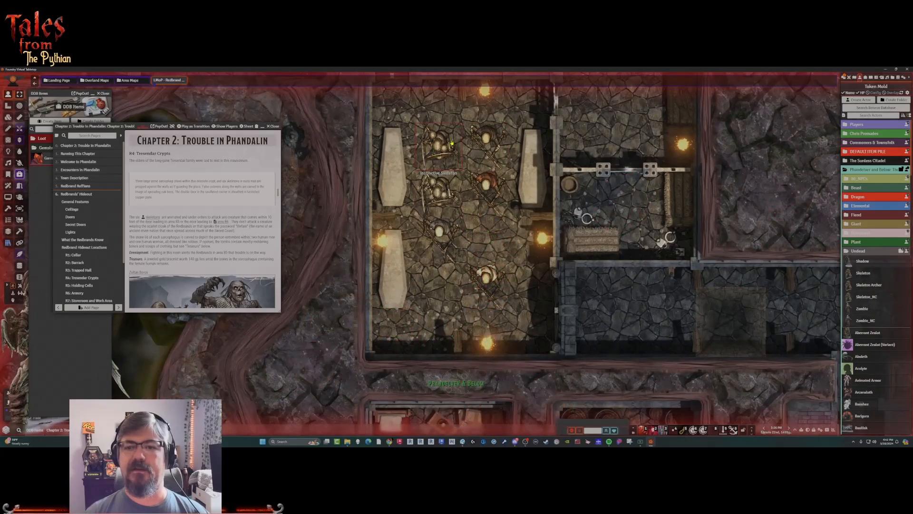
pyautogui.moveTo(437, 145); pyautogui.dragTo(500, 167)
pyautogui.moveTo(539, 210); pyautogui.dragTo(586, 173)
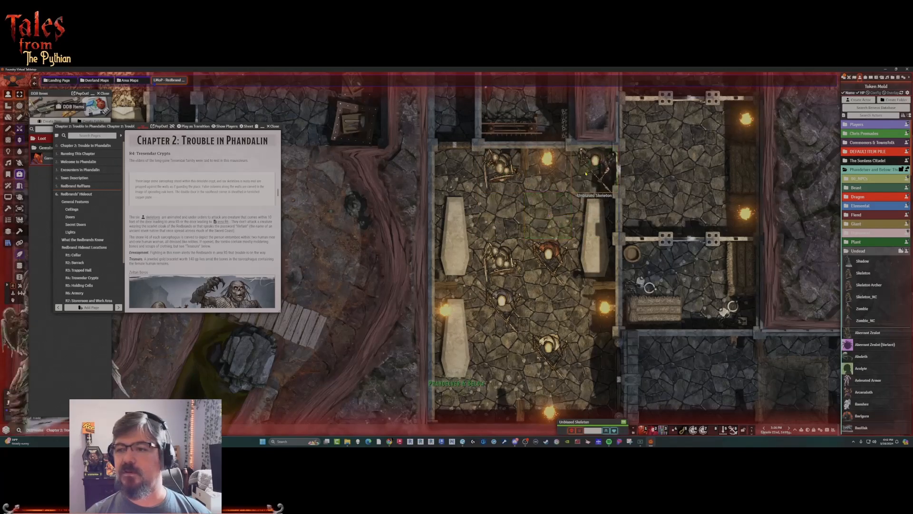
# Arrange the other four skeletons: one beside a west sarcophagus, one beside the east sarcophagus, and two near the southwest corner.
pyautogui.click(499, 259)
pyautogui.moveTo(553, 310); pyautogui.dragTo(447, 281)
pyautogui.click(489, 183)
pyautogui.scroll(2, 489, 184)
pyautogui.click(530, 219)
pyautogui.scroll(2, 533, 215)
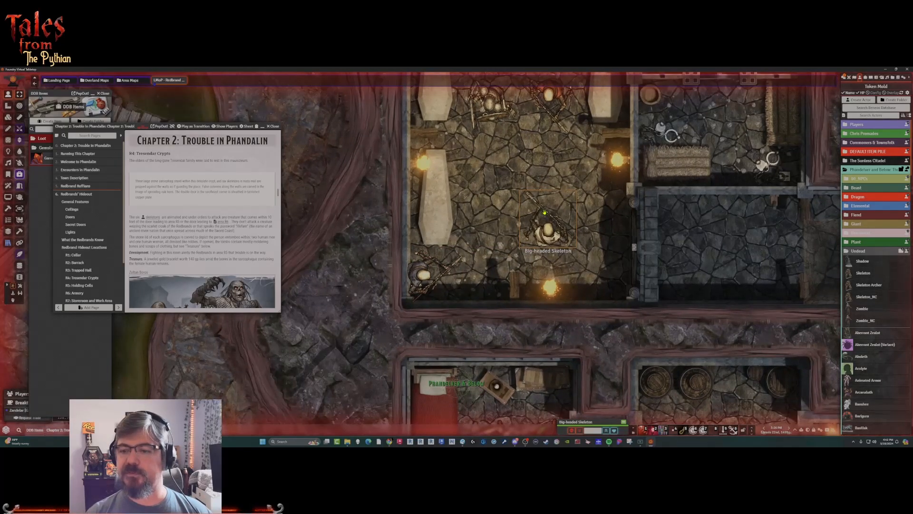
pyautogui.moveTo(545, 212); pyautogui.dragTo(493, 286)
pyautogui.scroll(-4, 481, 293)
pyautogui.moveTo(523, 145); pyautogui.dragTo(421, 202)
pyautogui.moveTo(518, 198); pyautogui.dragTo(545, 214)
pyautogui.scroll(-3, 518, 198)
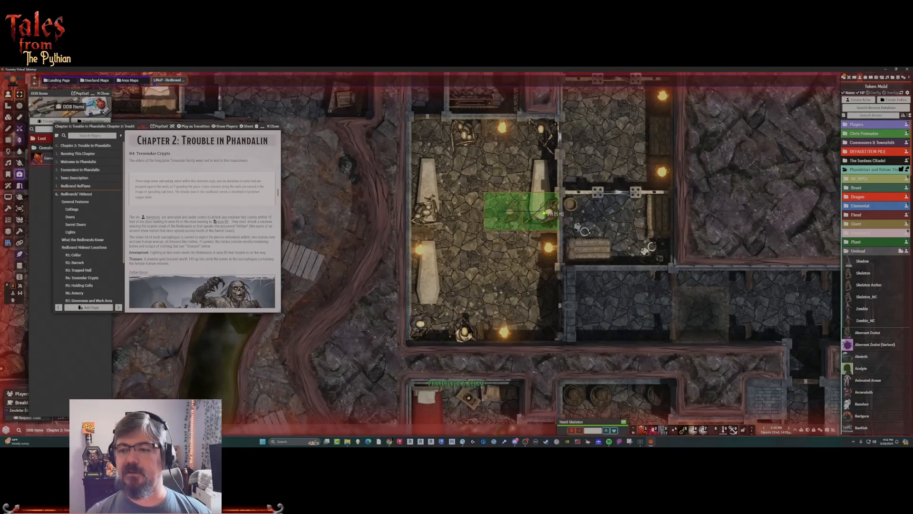
pyautogui.scroll(-2, 480, 240)
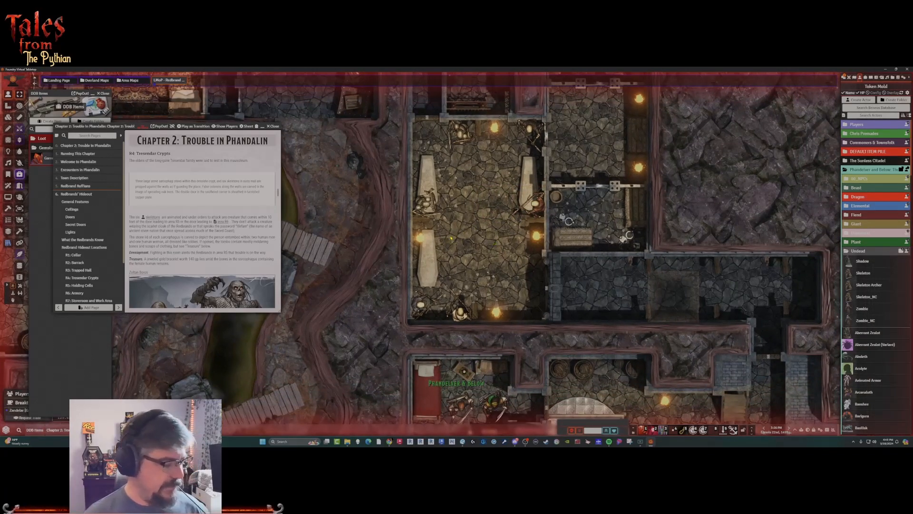
# Read the crypt's treasure entry in the journal and create a new item of type Loot.
pyautogui.scroll(-2, 210, 250)
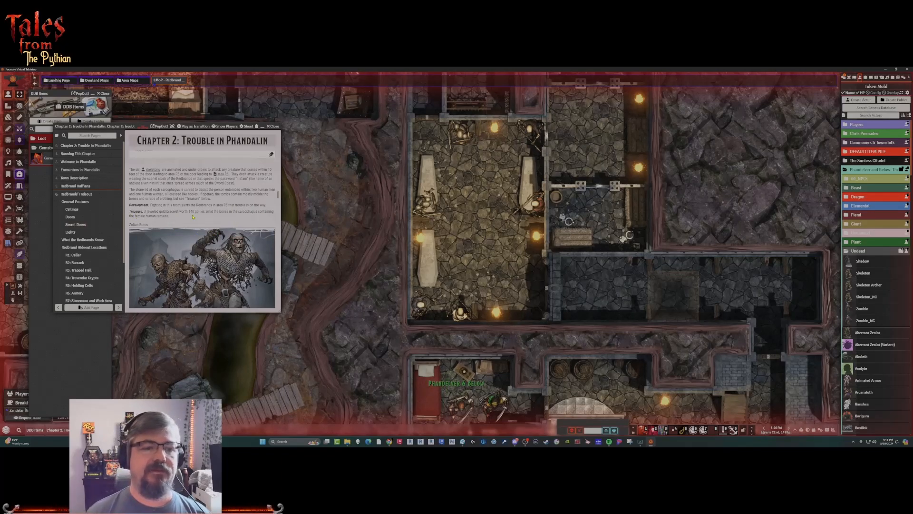
pyautogui.click(866, 78)
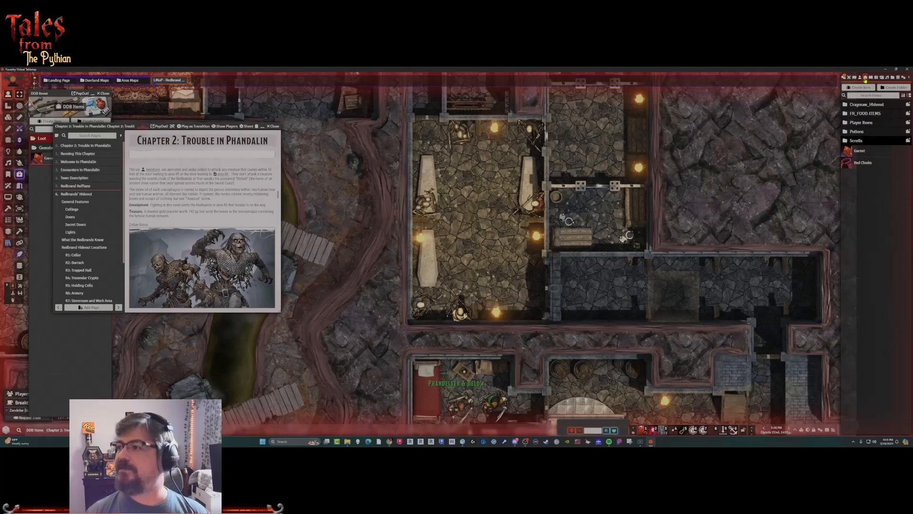
pyautogui.click(863, 88)
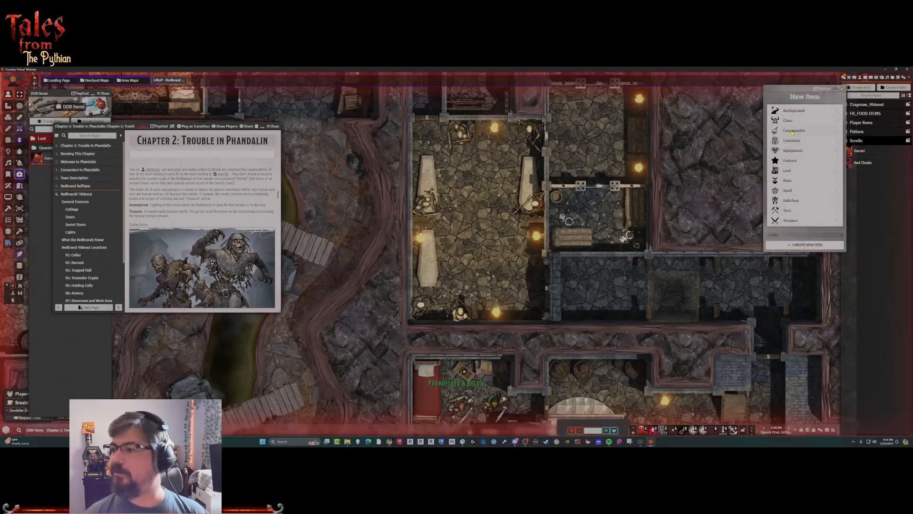
pyautogui.click(779, 170)
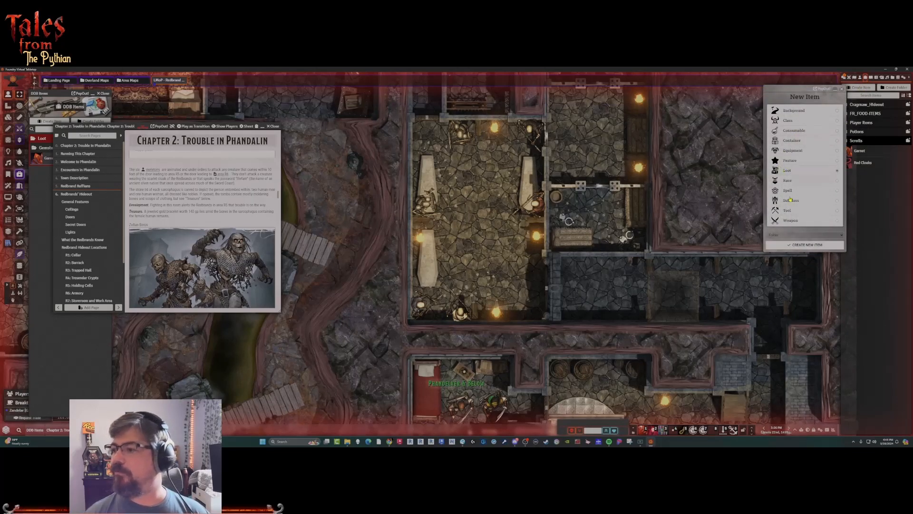
pyautogui.click(795, 246)
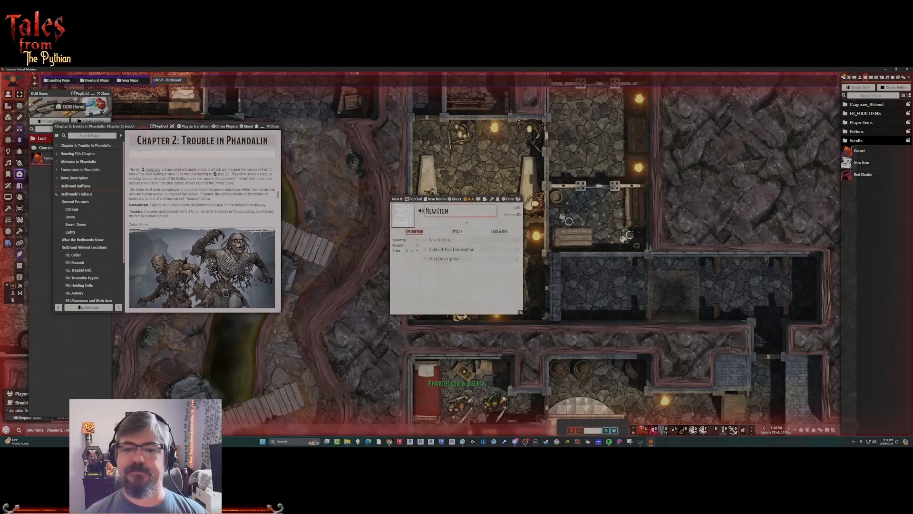
# Search the equipment icons for "bracelet" and set the new loot item's image to bracer-simple.webp.
pyautogui.click(402, 215)
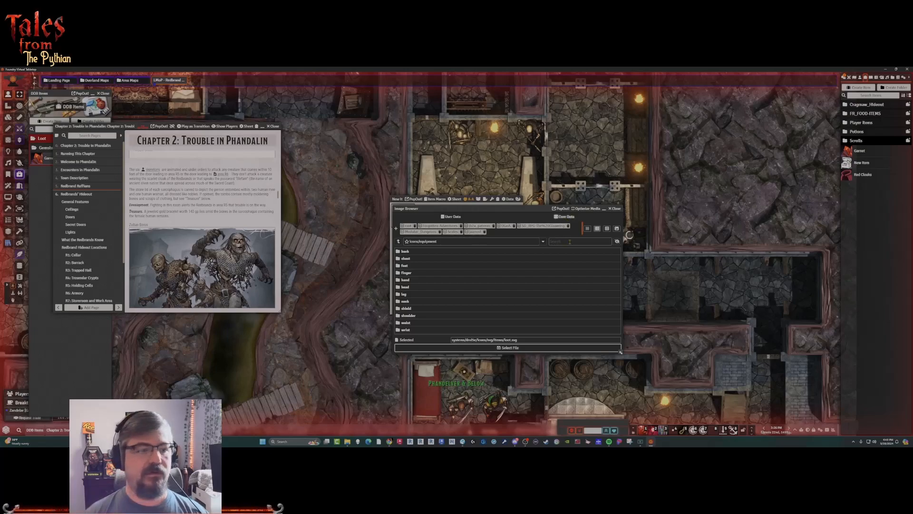
pyautogui.write('br')
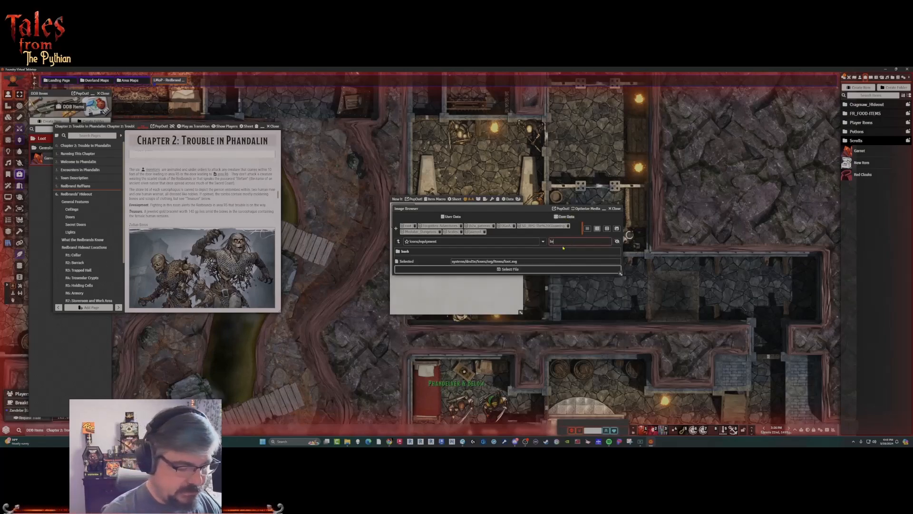
pyautogui.write('acelet')
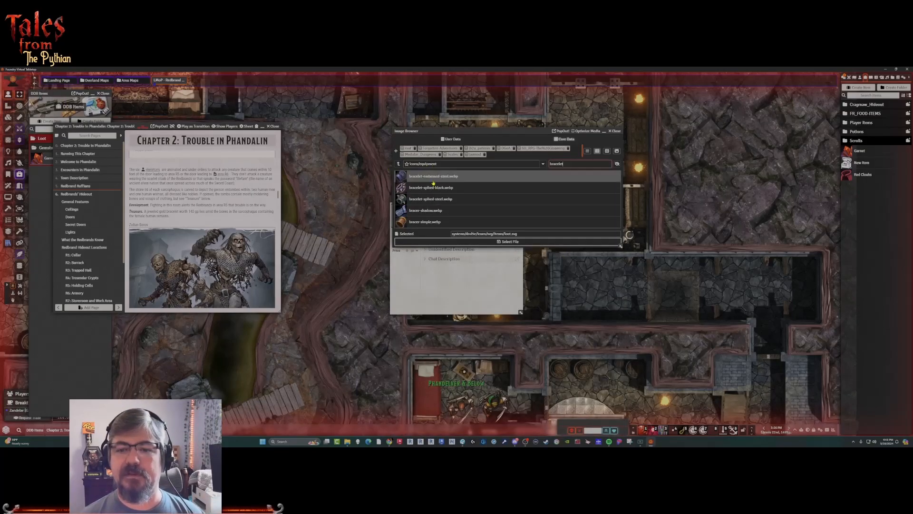
pyautogui.moveTo(415, 222)
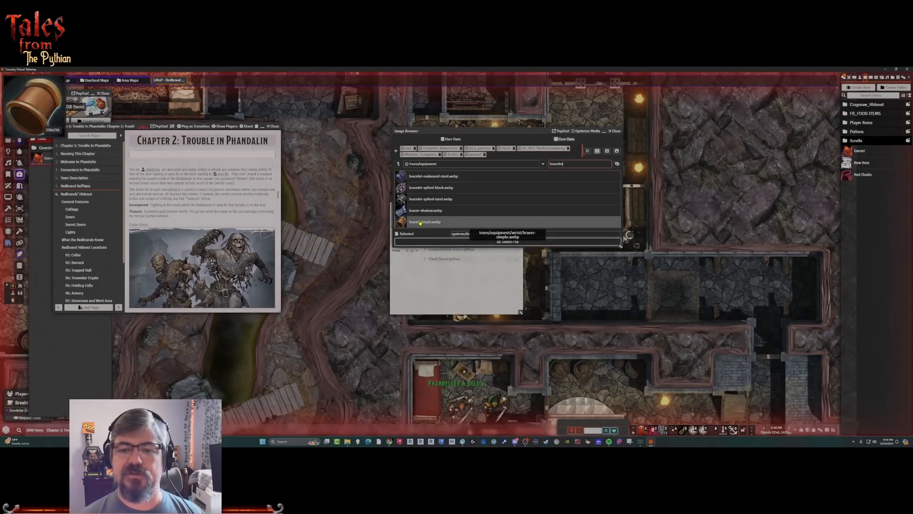
pyautogui.click(424, 222)
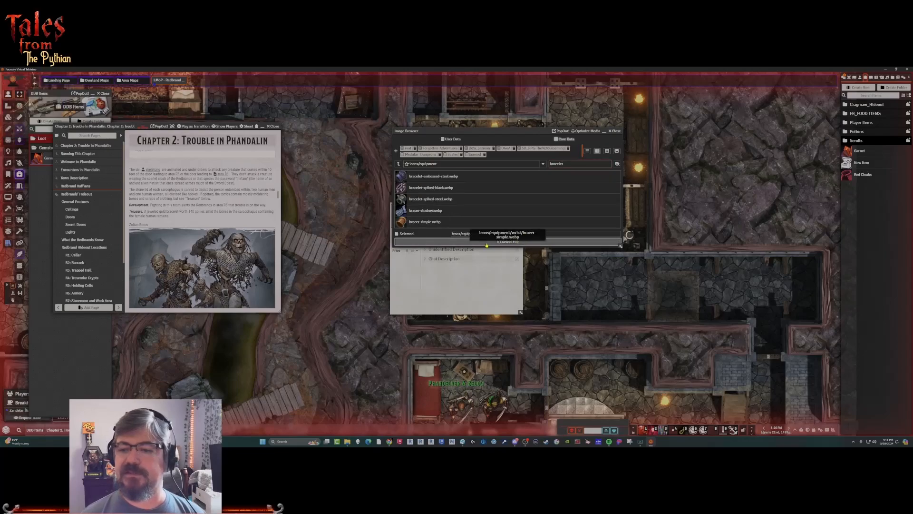
pyautogui.click(508, 242)
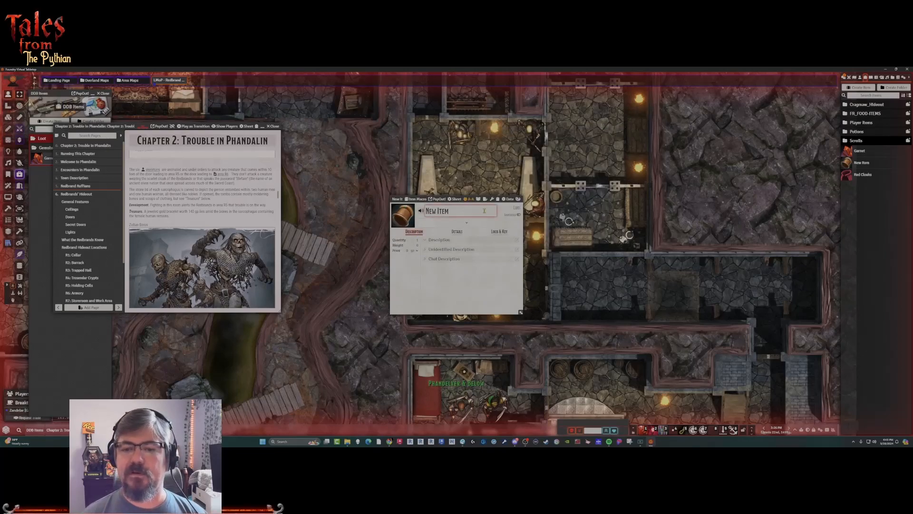
# Rename the new loot item as Jeweled Gold Bracelet.
pyautogui.moveTo(457, 211); pyautogui.dragTo(432, 215)
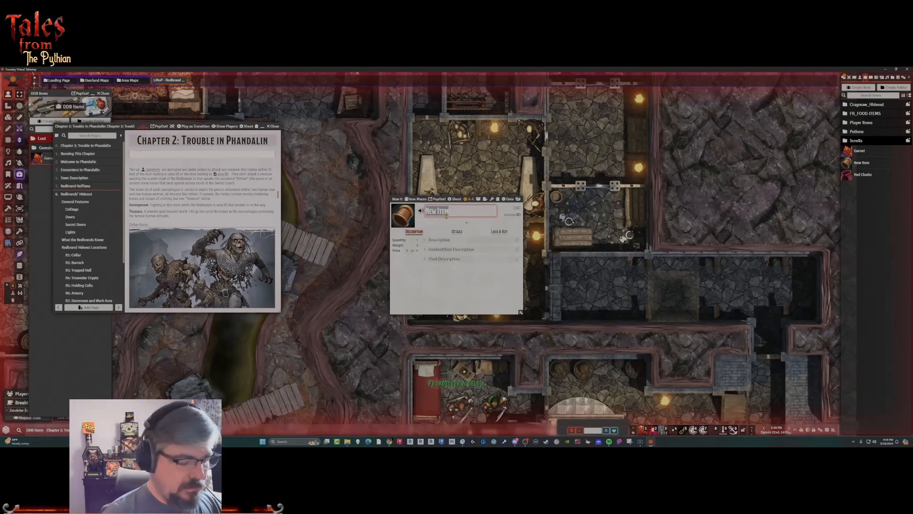
pyautogui.write('Jewel')
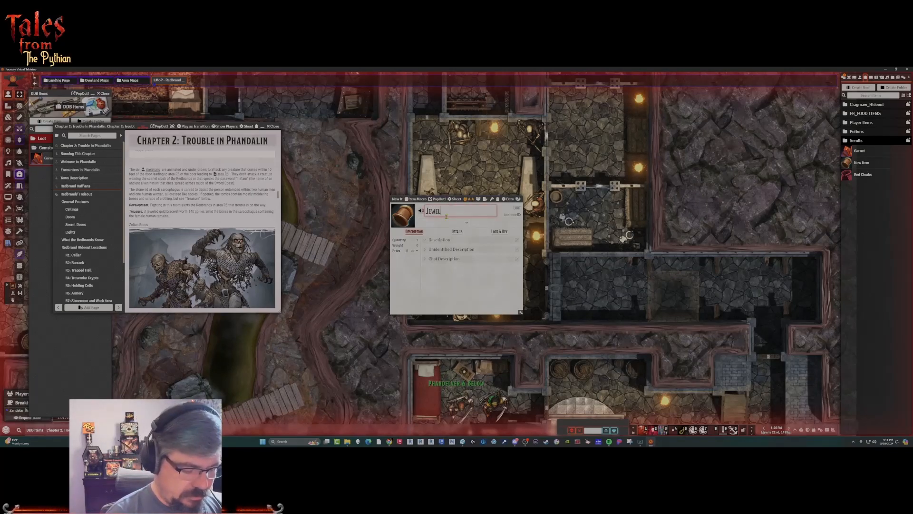
pyautogui.write('ed Gold')
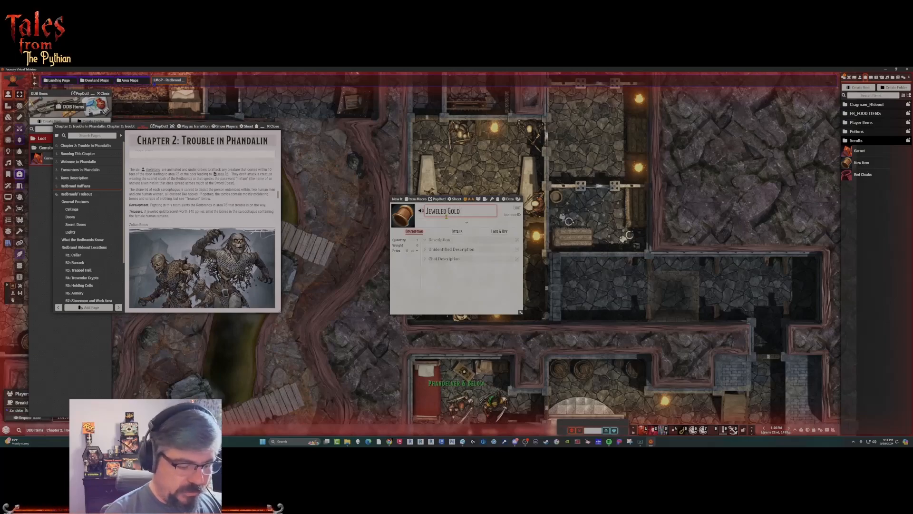
pyautogui.write(' Bracelet')
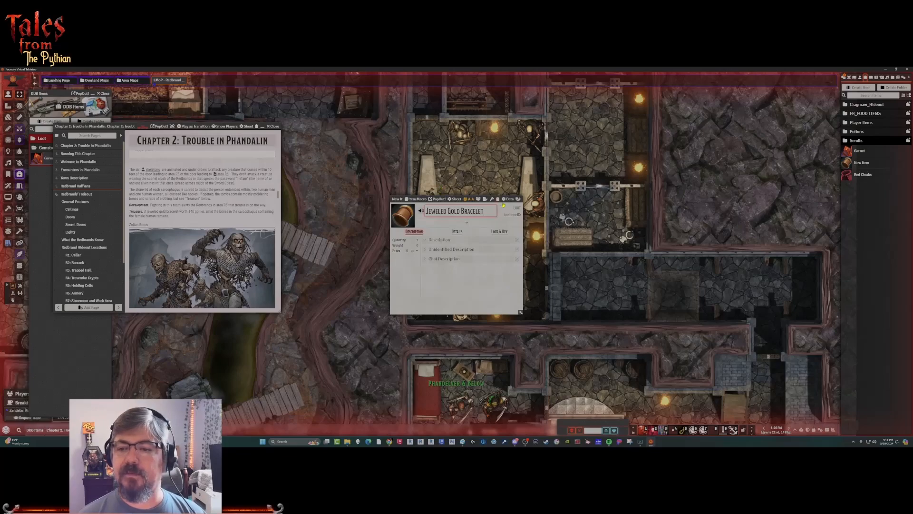
# Enlarge the bracelet's item sheet, set its price to 140 gp, and close the sheet.
pyautogui.moveTo(520, 312); pyautogui.dragTo(636, 330)
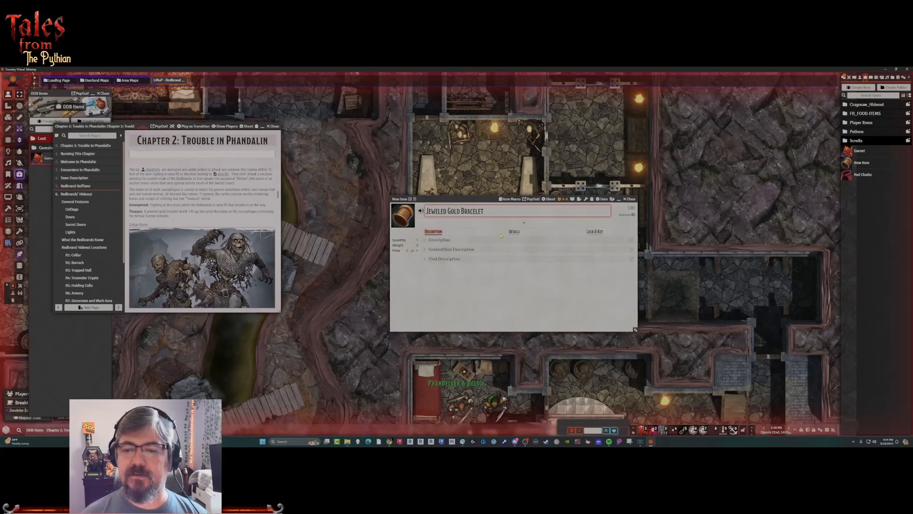
pyautogui.moveTo(636, 330); pyautogui.dragTo(585, 325)
pyautogui.click(406, 250)
pyautogui.press('BackSpace')
pyautogui.write('140')
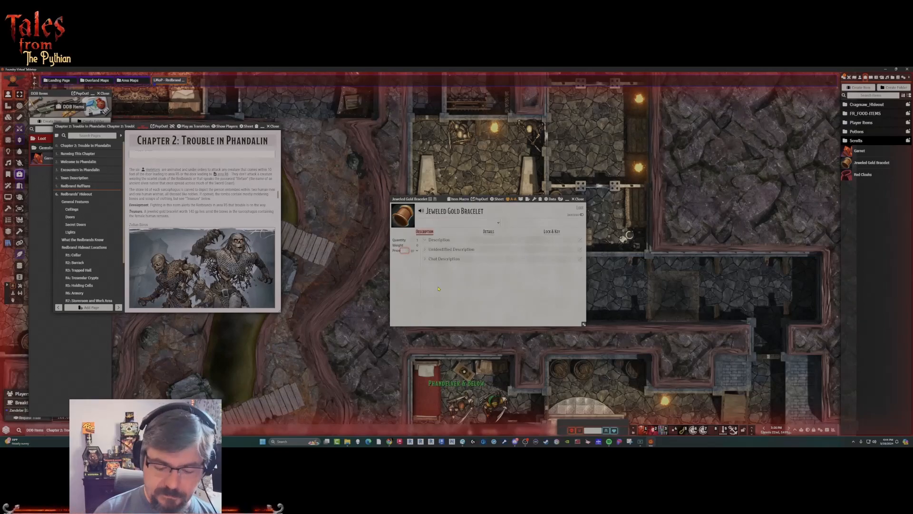
pyautogui.click(438, 302)
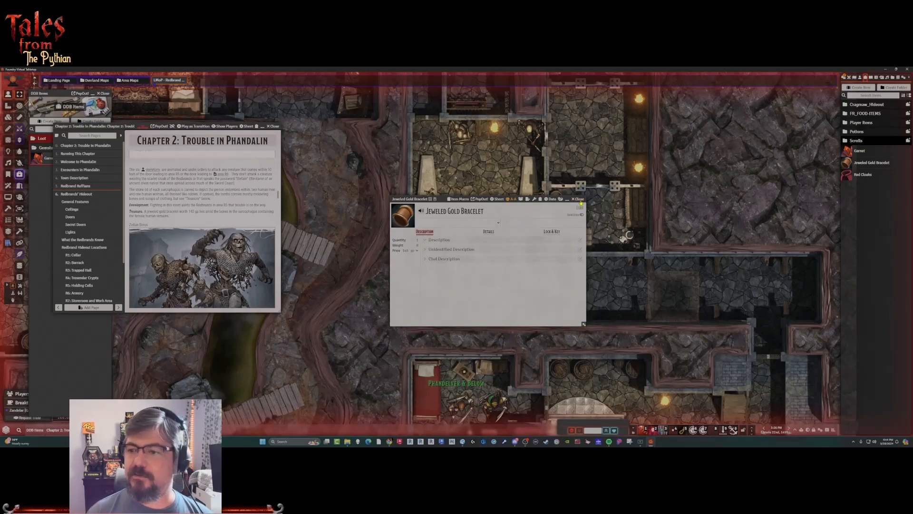
pyautogui.click(580, 200)
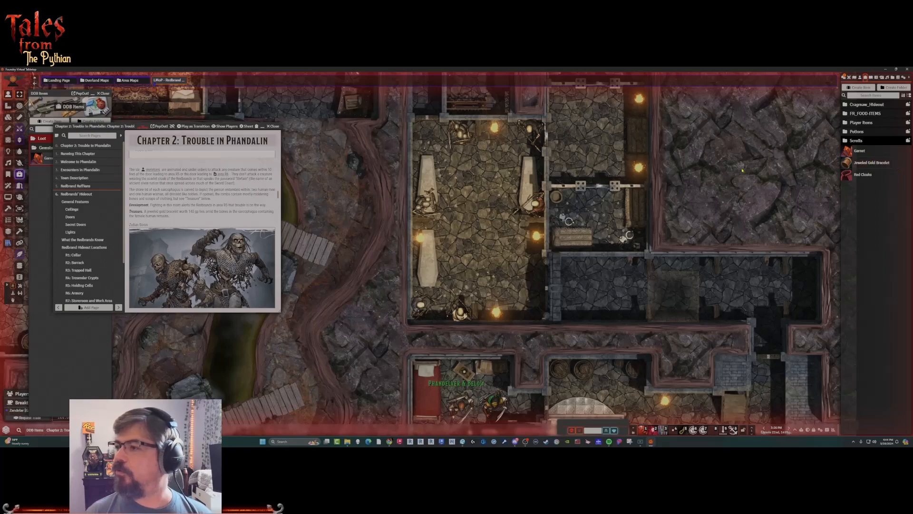
# Create a Non-Player Character actor named Jeweled Gold Bracelet.
pyautogui.click(860, 77)
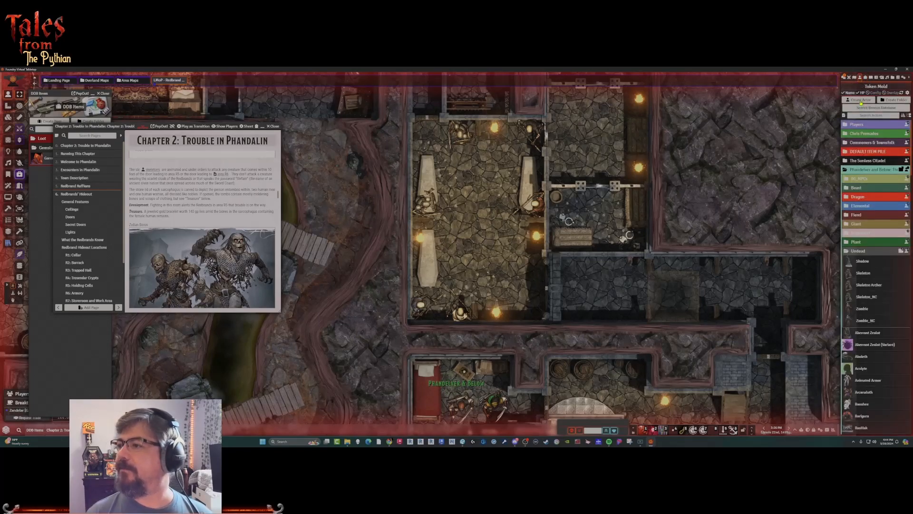
pyautogui.click(861, 100)
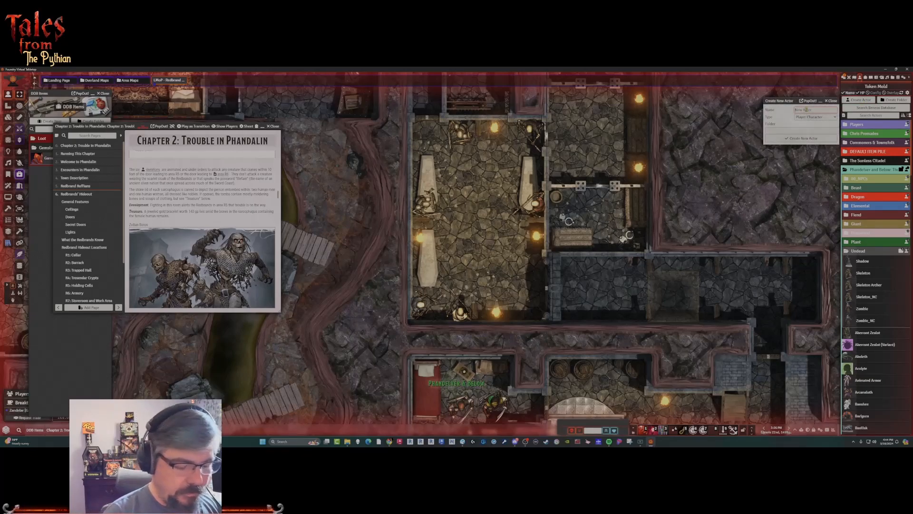
pyautogui.write('Jewe')
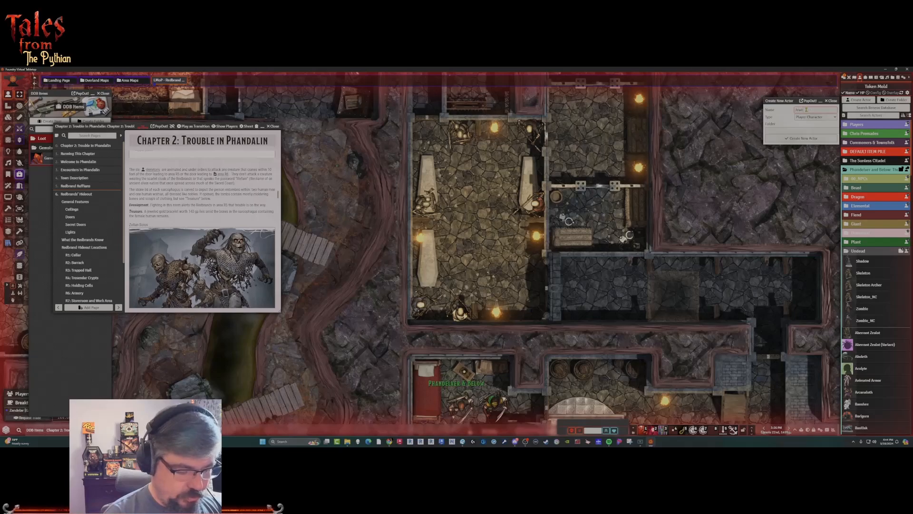
pyautogui.write('led G')
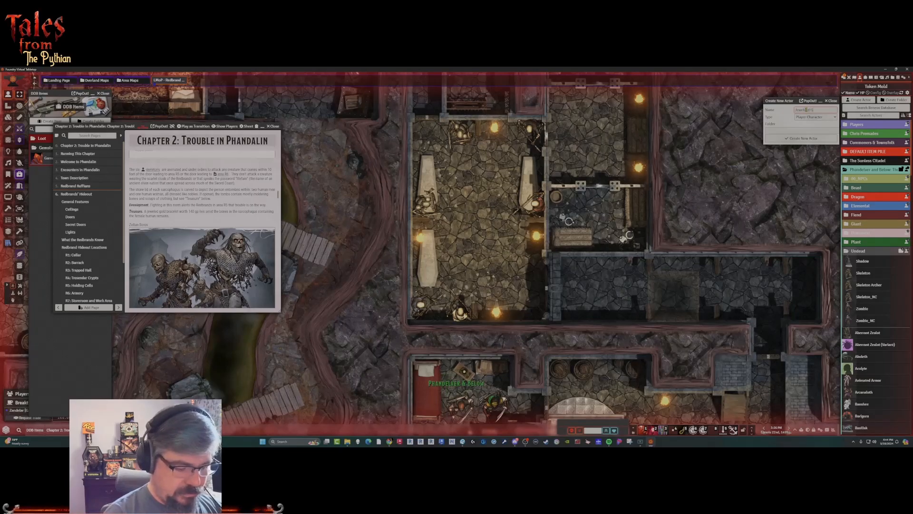
pyautogui.write('old Bracelet')
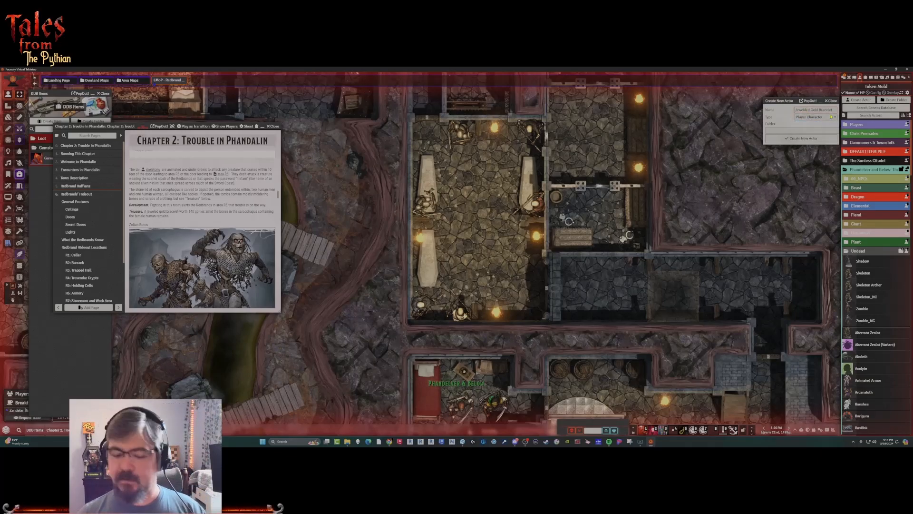
pyautogui.click(813, 118)
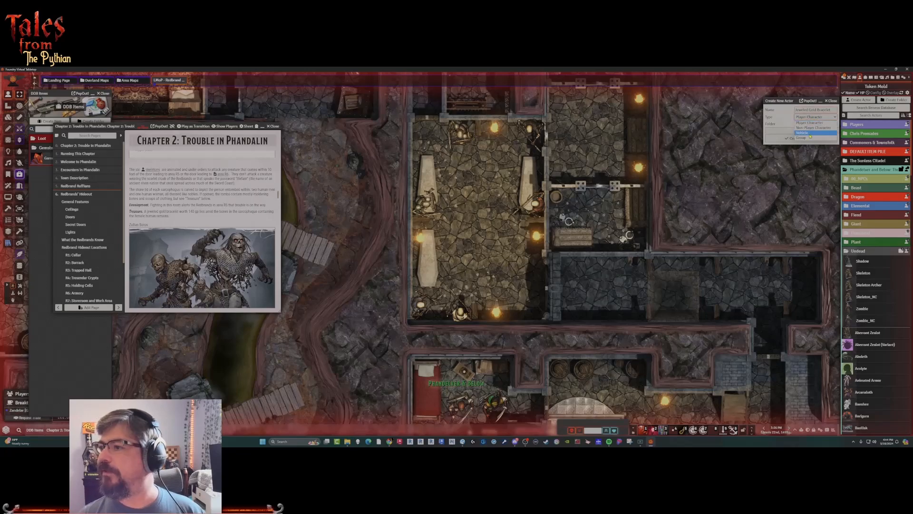
pyautogui.click(813, 128)
pyautogui.click(798, 138)
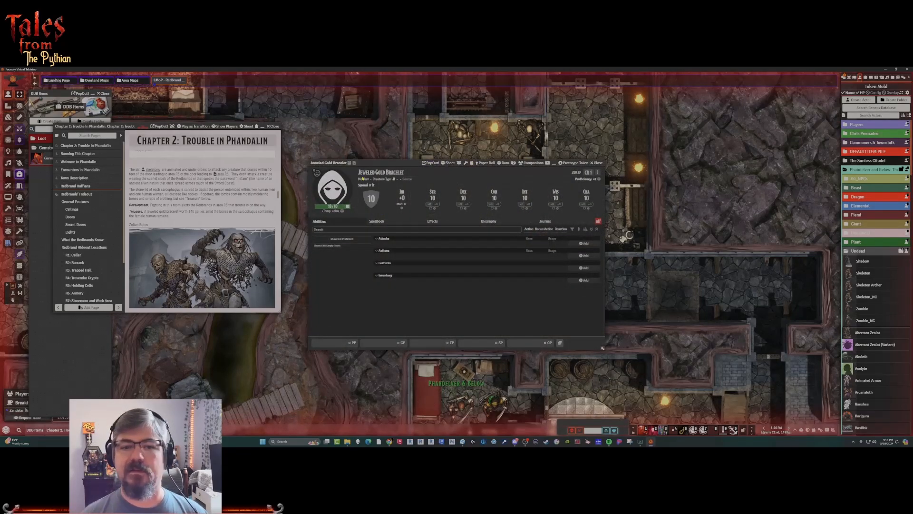
# Set the bracelet actor's portrait to the bracer-simple.webp equipment icon.
pyautogui.click(332, 190)
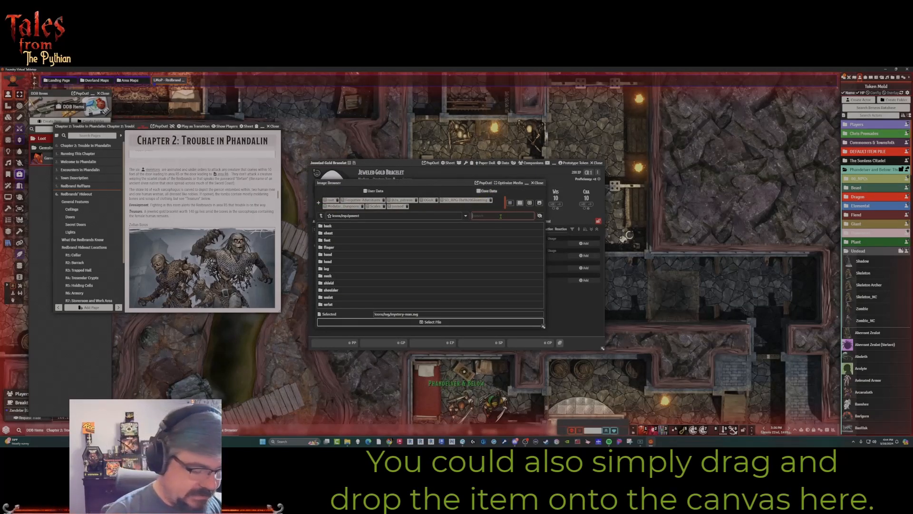
pyautogui.write('bracele')
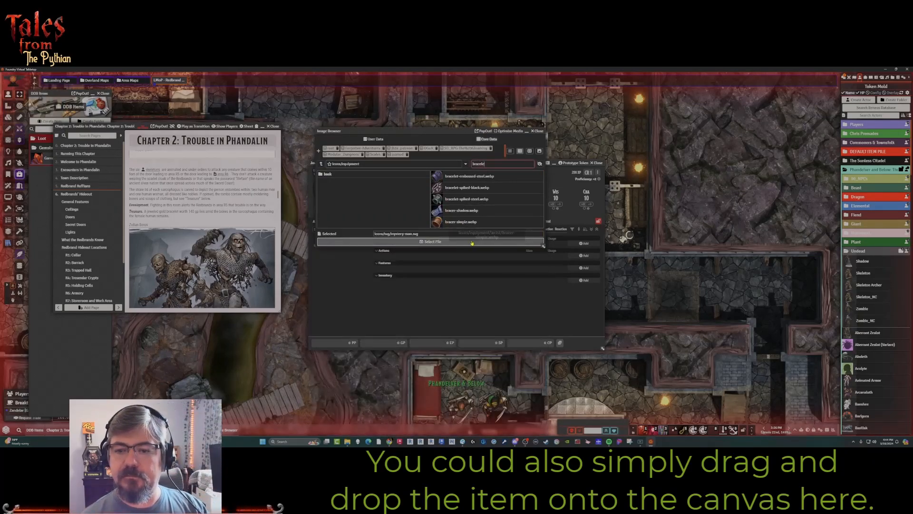
pyautogui.click(459, 222)
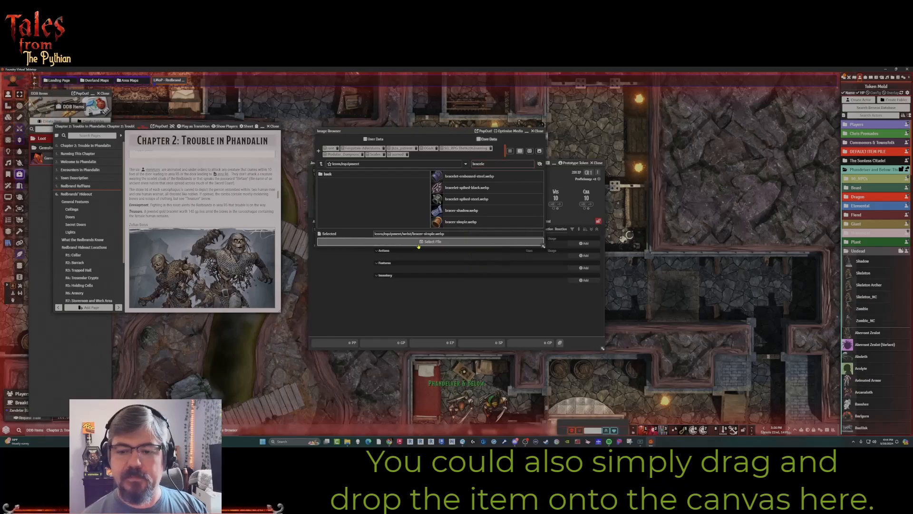
pyautogui.click(433, 242)
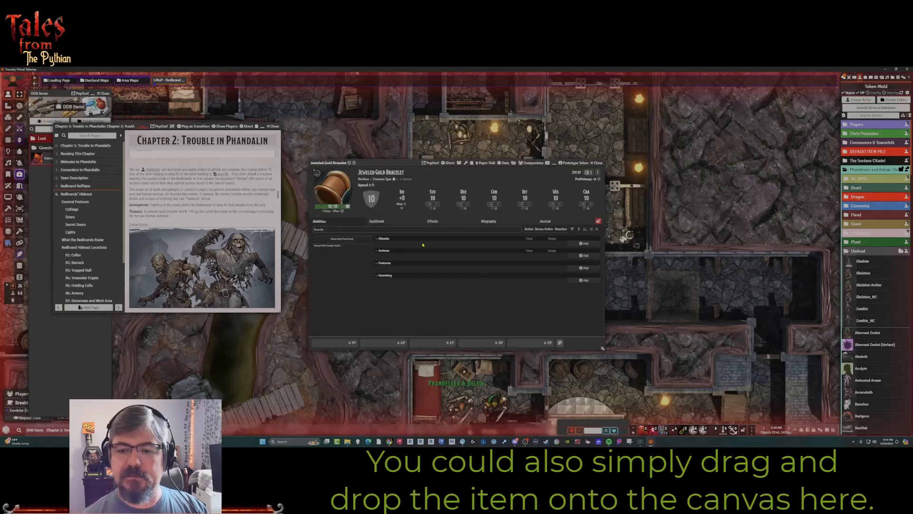
# Check the image path in the bracelet actor's prototype token appearance settings and browse the token image files.
pyautogui.click(573, 163)
pyautogui.click(202, 179)
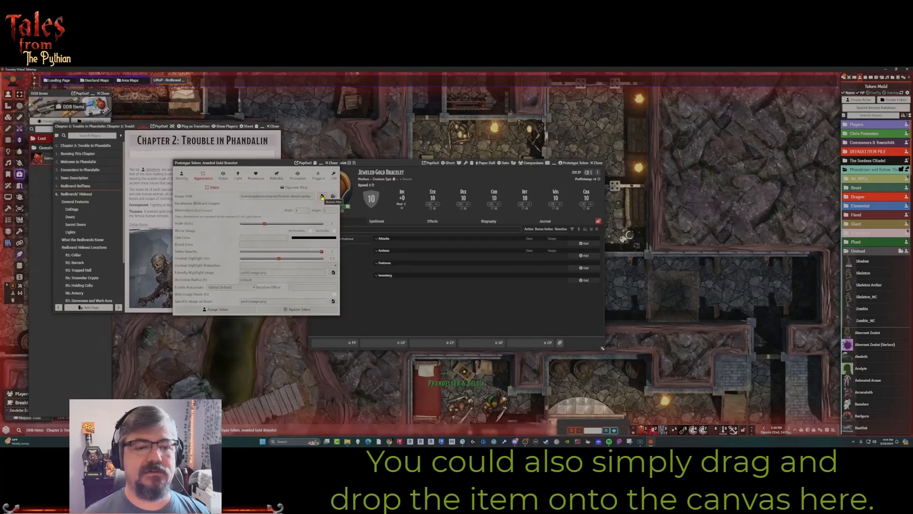
pyautogui.click(323, 196)
pyautogui.moveTo(415, 103); pyautogui.dragTo(642, 119)
pyautogui.click(344, 194)
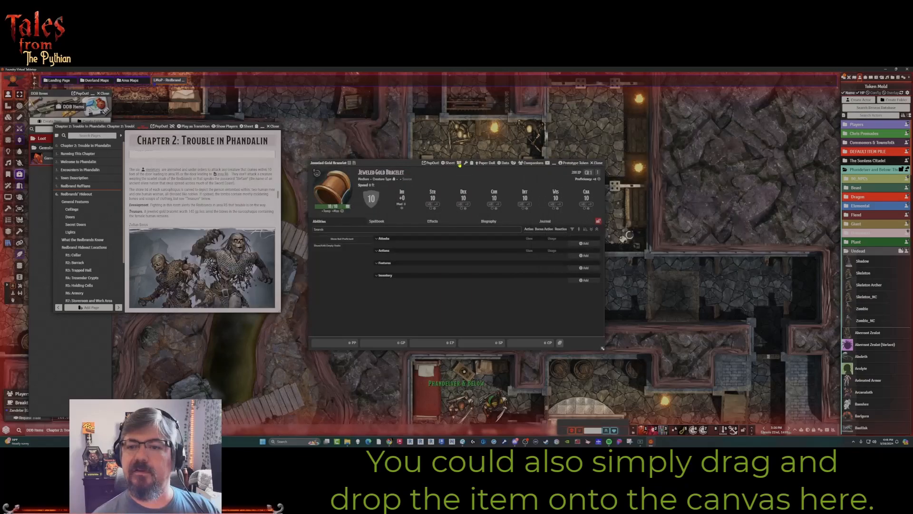
# Enable the bracelet actor as an item pile, review its other settings, and update the item pile.
pyautogui.click(459, 163)
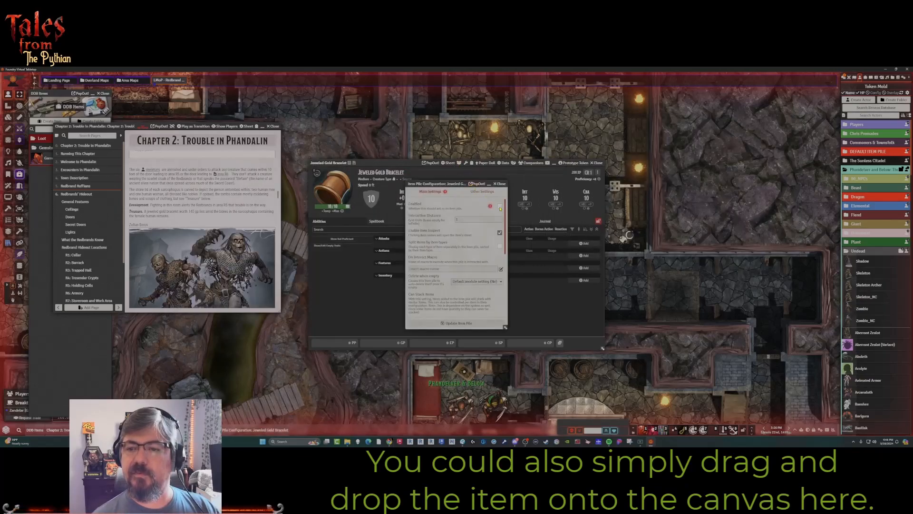
pyautogui.click(483, 192)
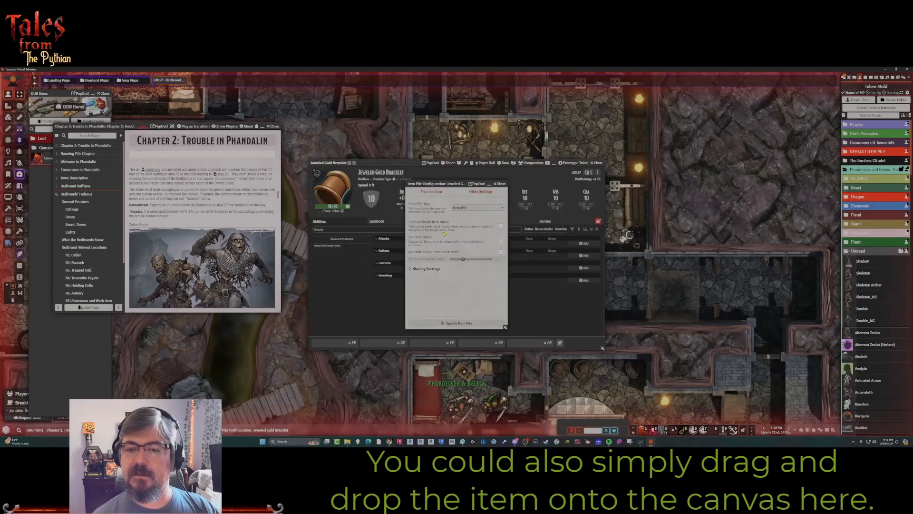
pyautogui.click(431, 323)
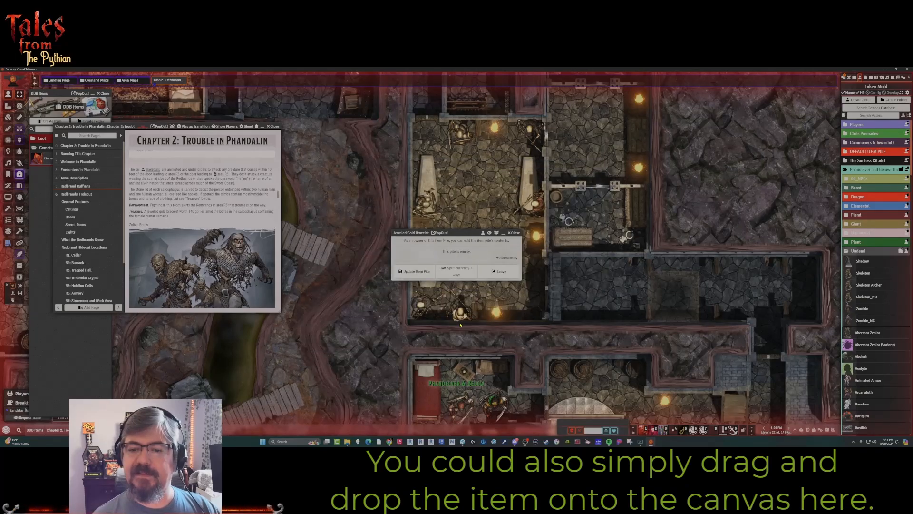
# Add the Jeweled Gold Bracelet item to the bracelet actor's item pile, update the pile, and close it.
pyautogui.click(866, 79)
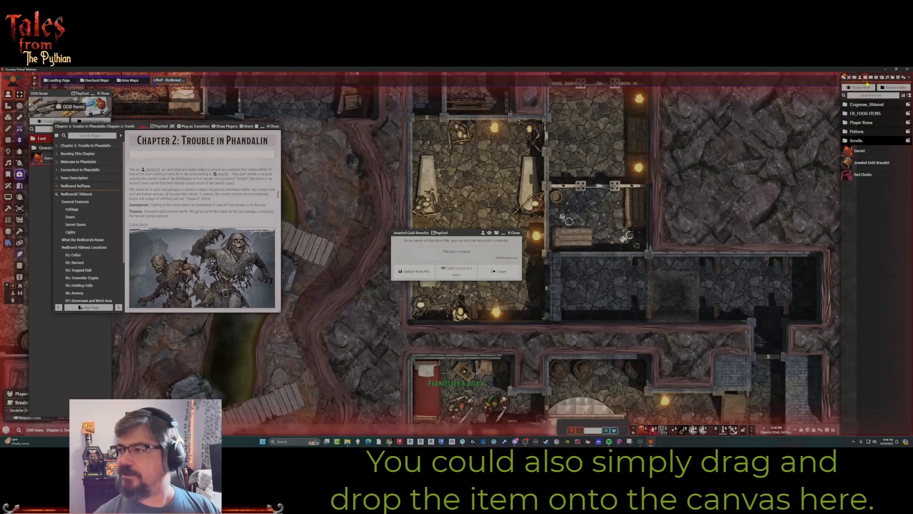
pyautogui.moveTo(868, 164); pyautogui.dragTo(452, 258)
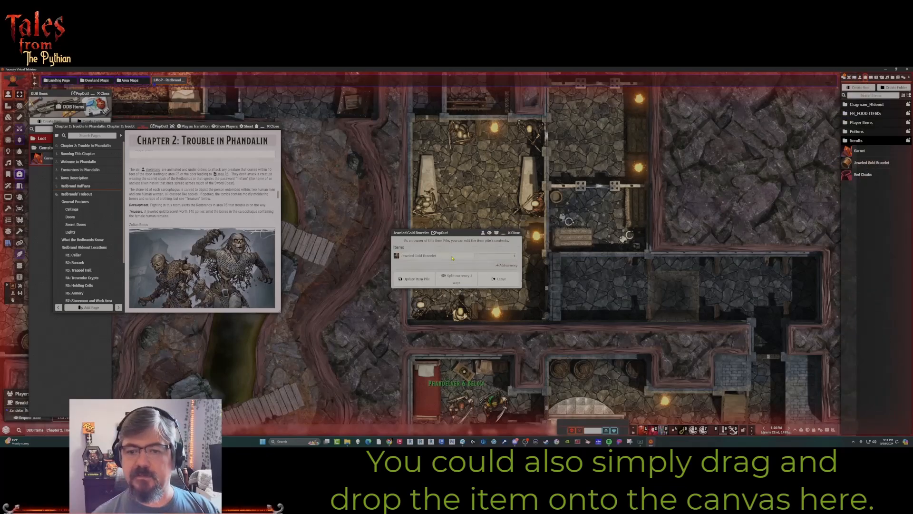
pyautogui.click(411, 280)
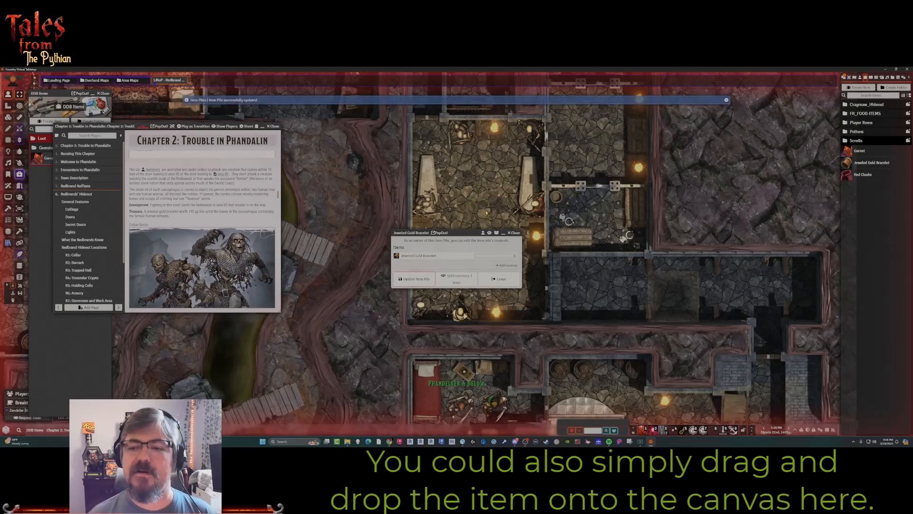
pyautogui.click(515, 232)
# Place the Jeweled Gold Bracelet item on the crypt floor as an item pile and open its token's appearance settings.
pyautogui.moveTo(868, 164); pyautogui.dragTo(450, 226)
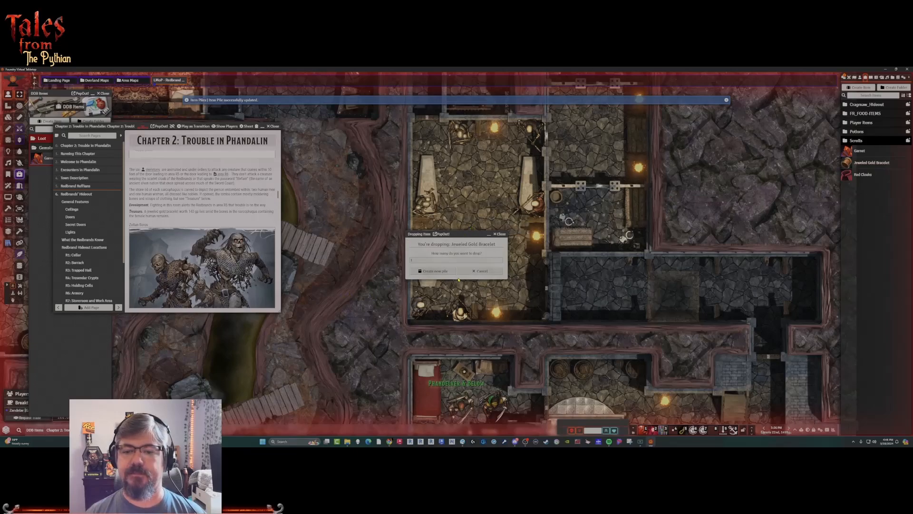
pyautogui.click(434, 270)
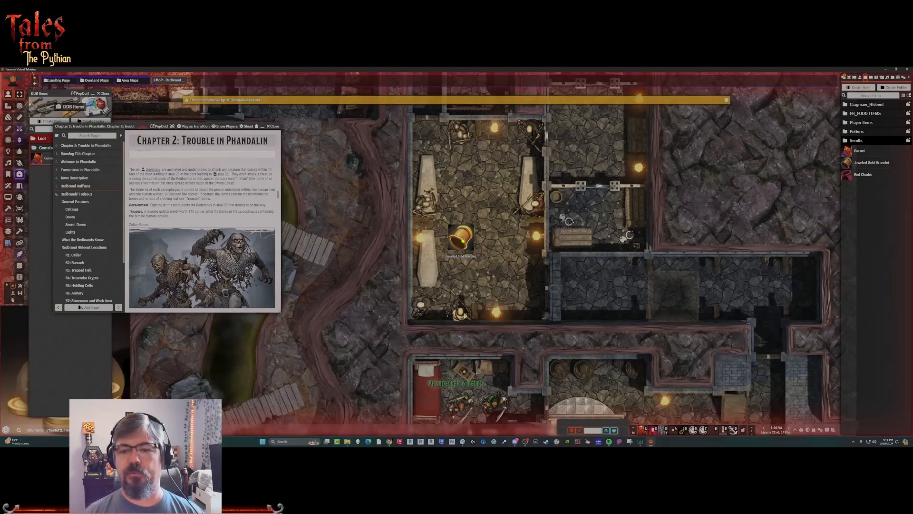
pyautogui.click(457, 247)
pyautogui.rightClick(456, 251)
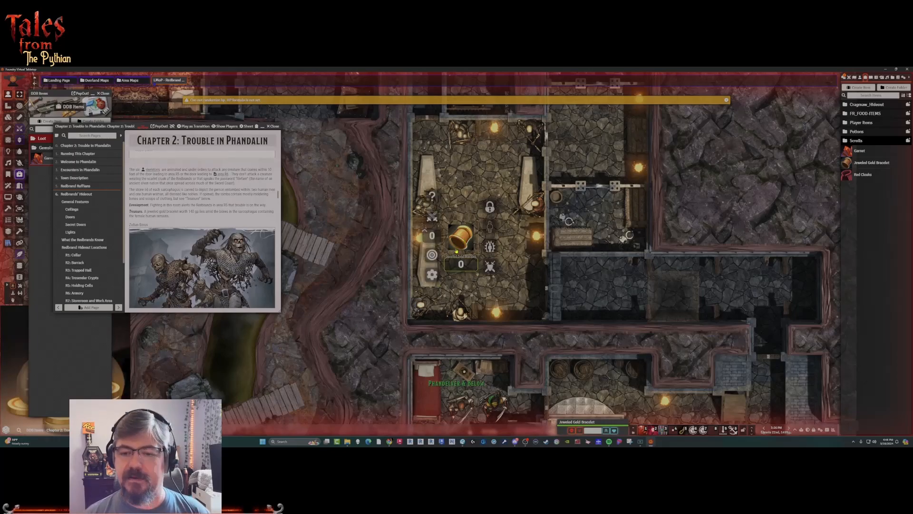
pyautogui.click(432, 275)
pyautogui.click(435, 227)
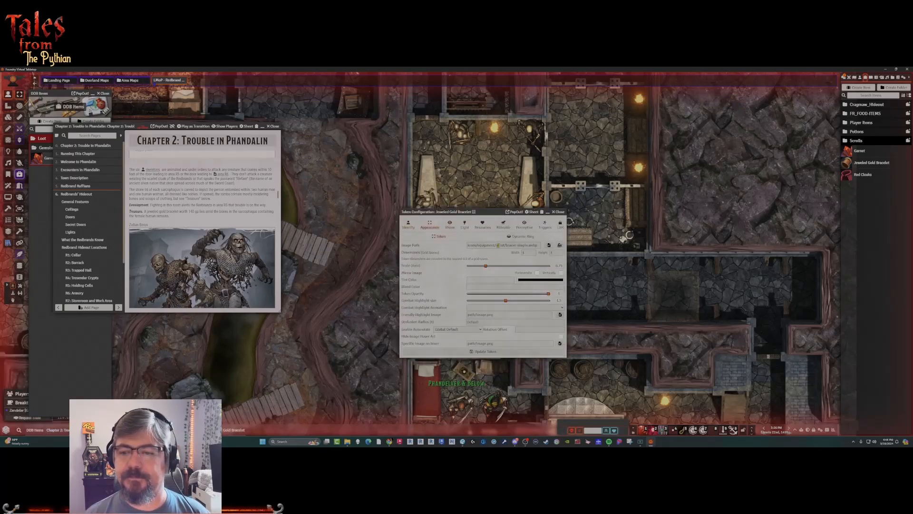
# Search the Shared/Tokens image folder for "brac", clear the search, and close the image browser and token configuration.
pyautogui.click(548, 246)
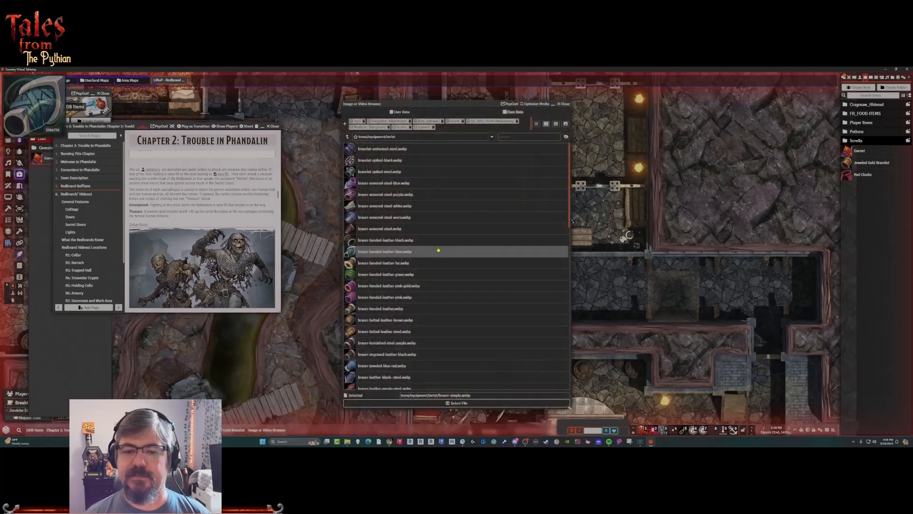
pyautogui.click(347, 136)
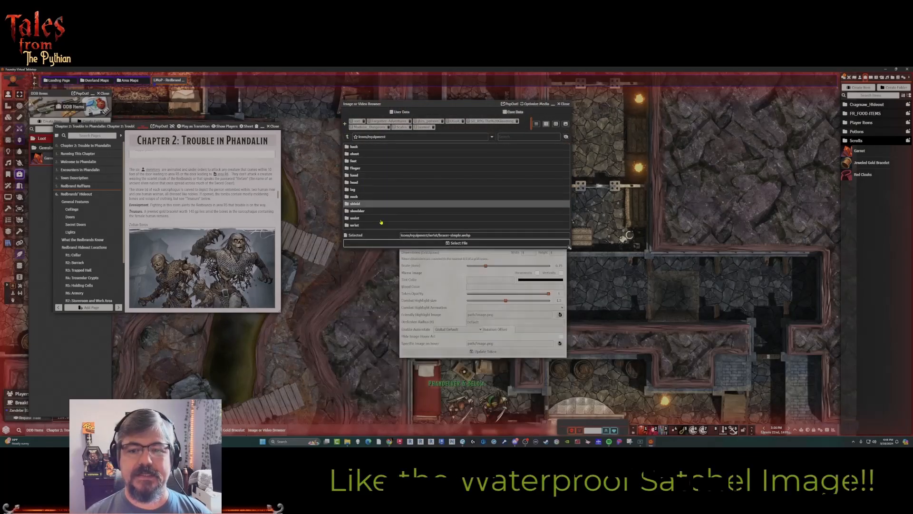
pyautogui.click(395, 112)
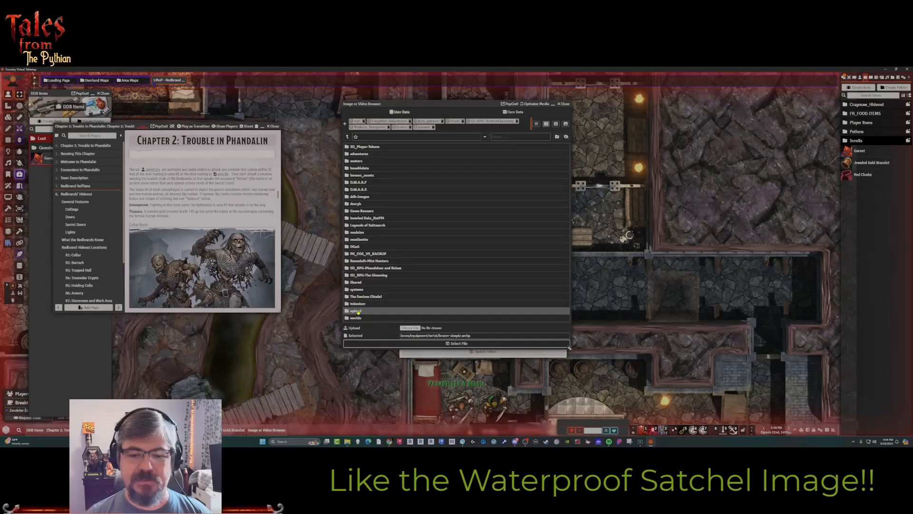
pyautogui.click(359, 284)
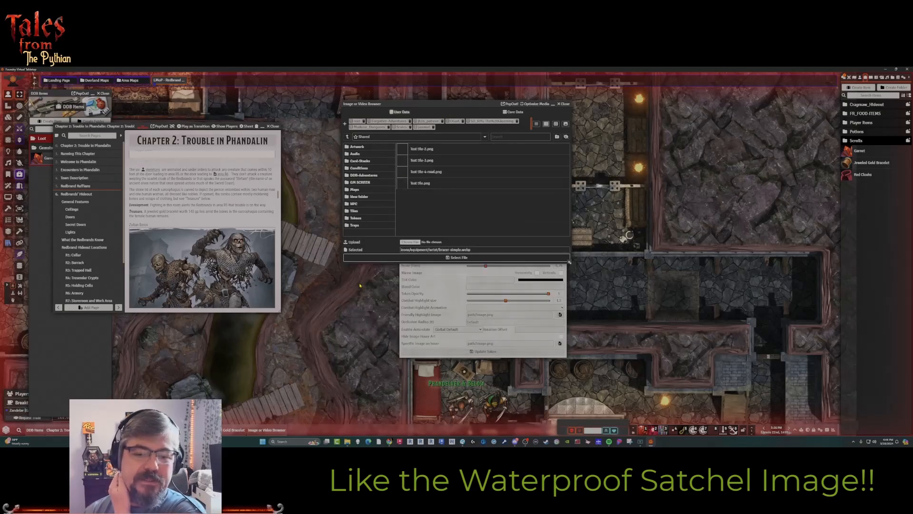
pyautogui.click(356, 218)
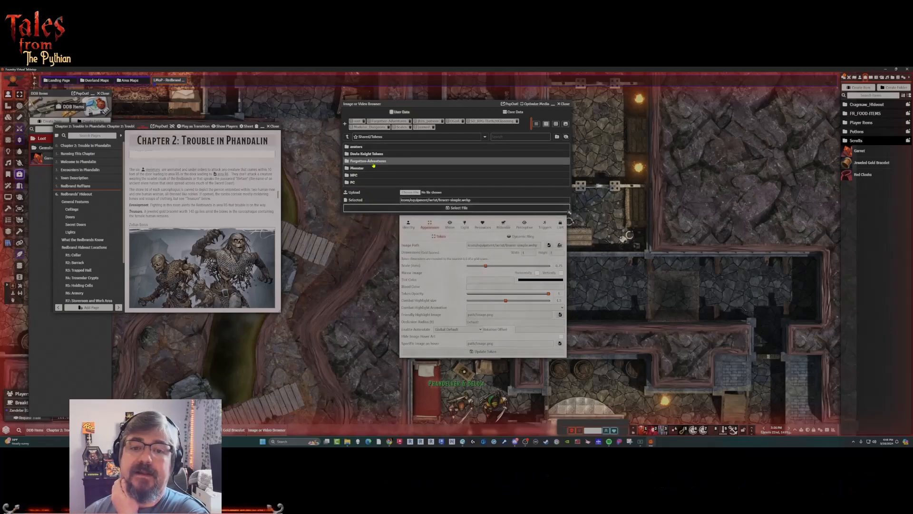
pyautogui.click(525, 138)
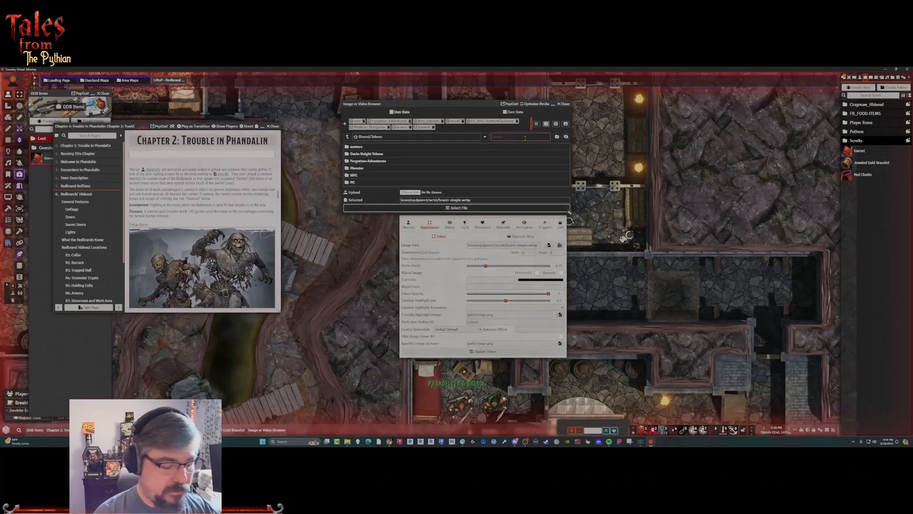
pyautogui.write('bra')
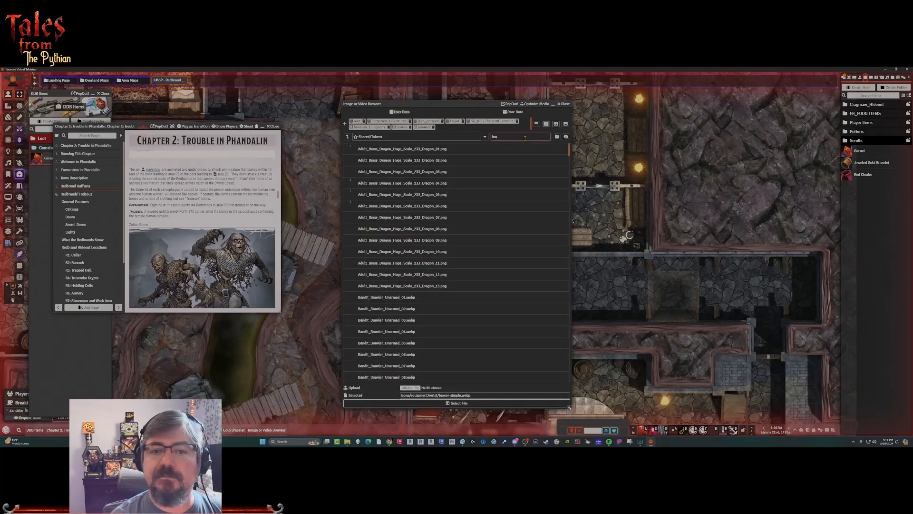
pyautogui.write('c')
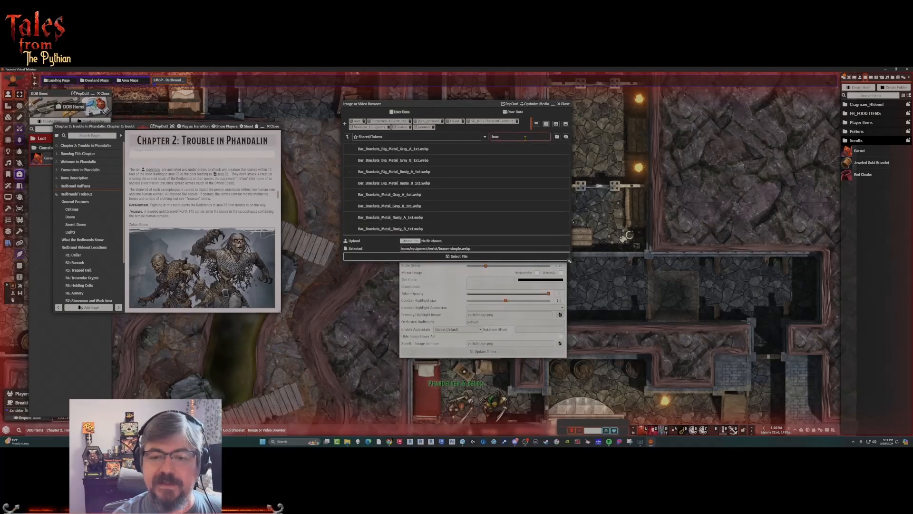
pyautogui.moveTo(504, 138); pyautogui.dragTo(492, 140)
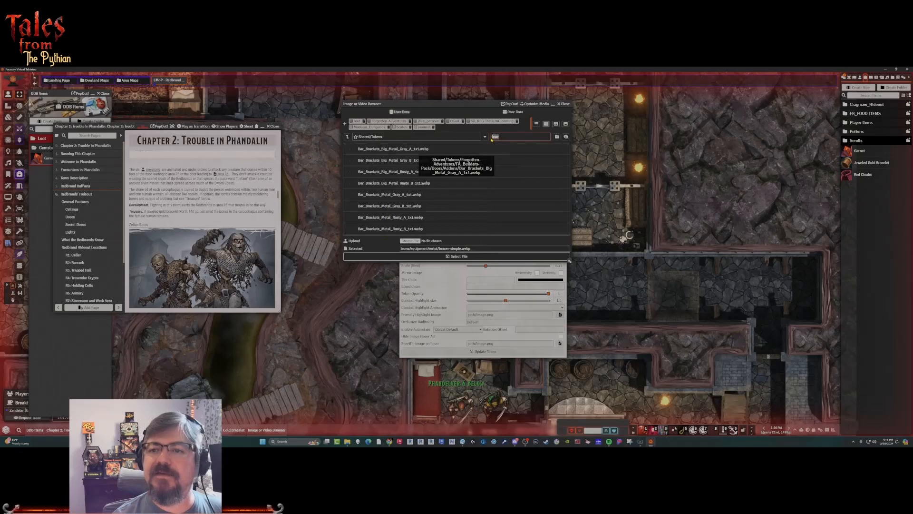
pyautogui.press('BackSpace')
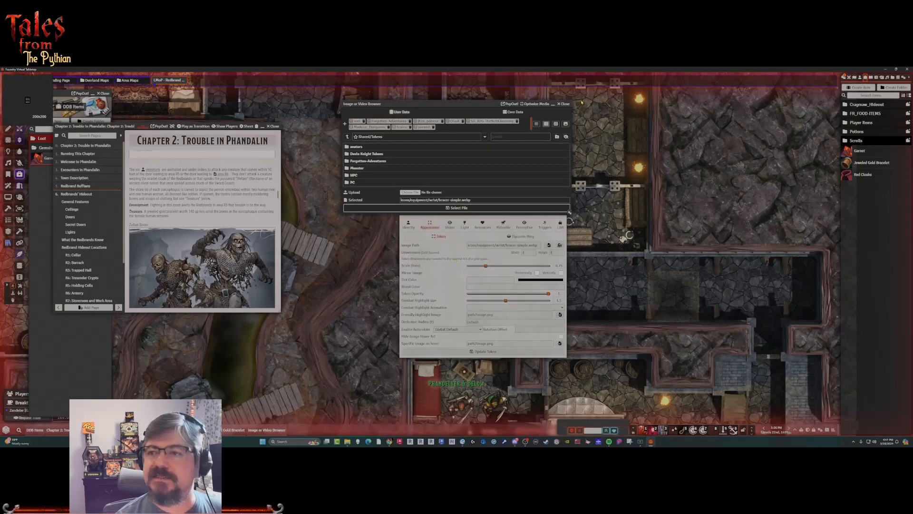
pyautogui.click(566, 104)
pyautogui.click(559, 212)
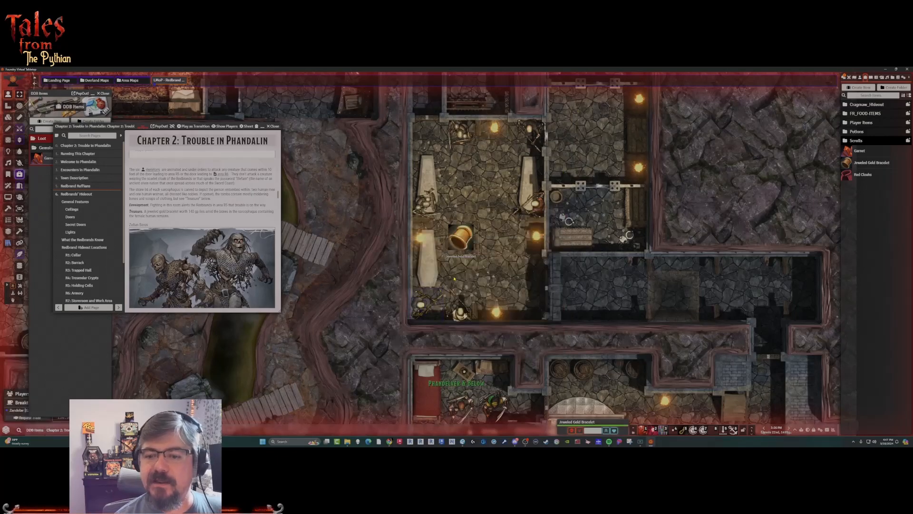
# Delete the bracelet item pile token from the crypt floor.
pyautogui.scroll(2, 498, 269)
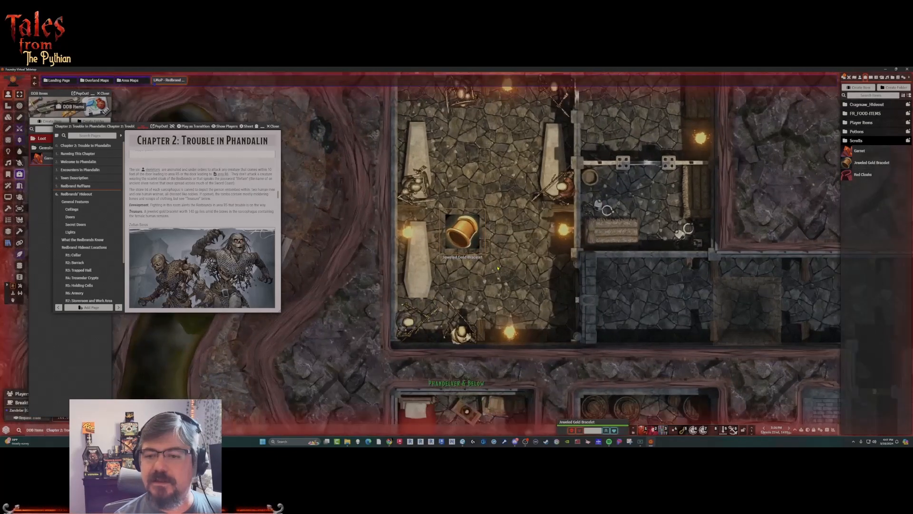
pyautogui.scroll(-1, 460, 236)
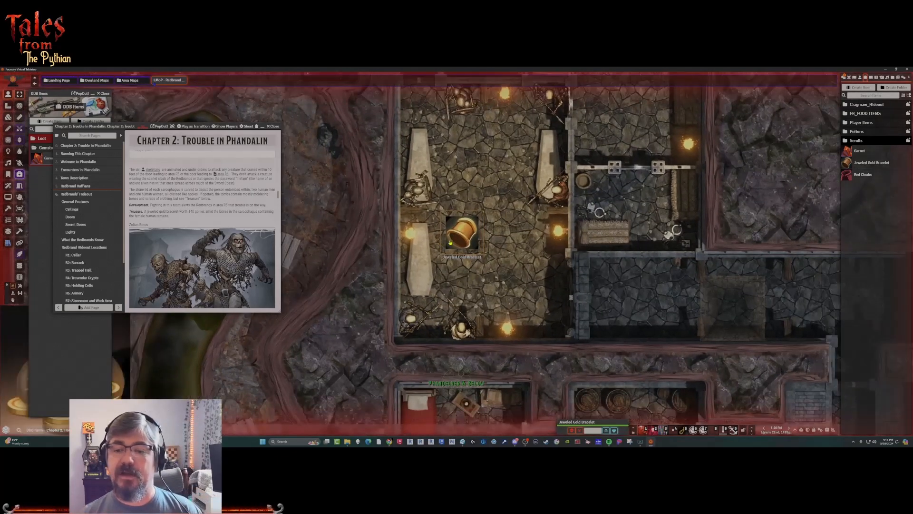
pyautogui.press('Delete')
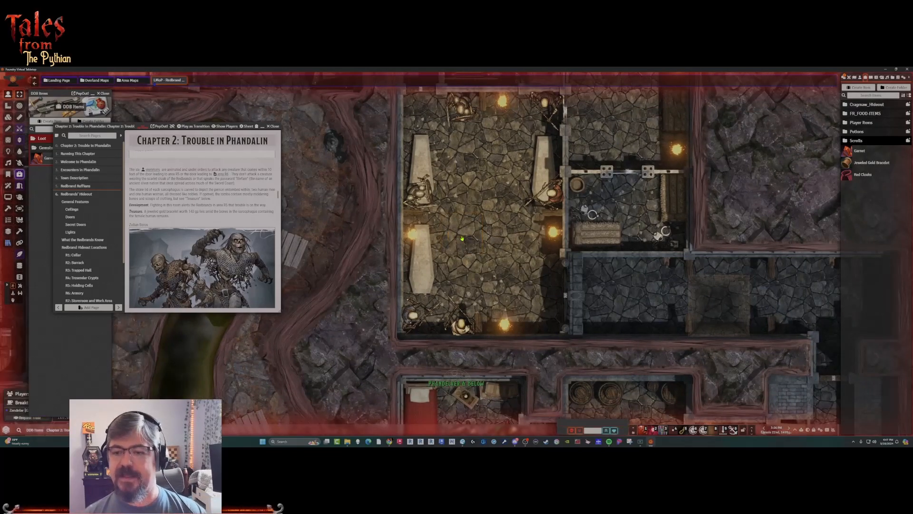
# Place the Jeweled Gold Bracelet item on the crypt's southwest sarcophagus as an item pile and check the pile's contents.
pyautogui.moveTo(866, 165); pyautogui.dragTo(430, 274)
pyautogui.click(448, 271)
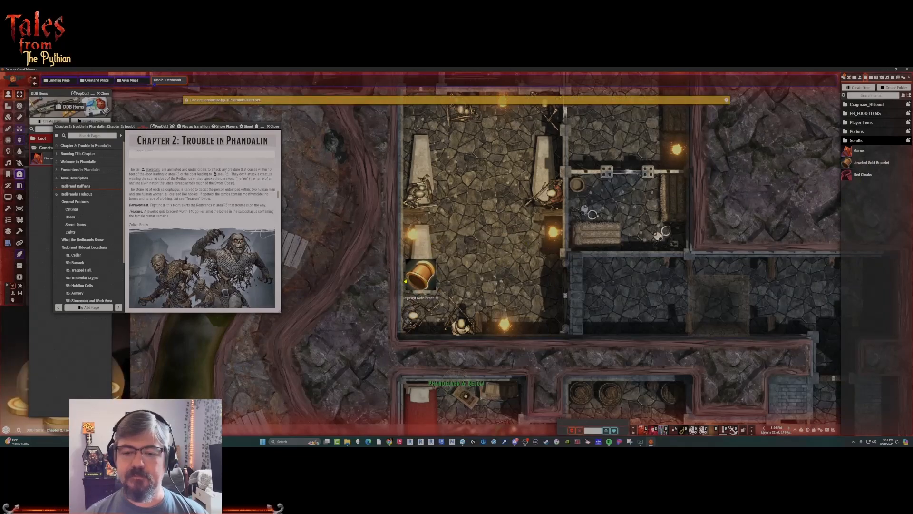
pyautogui.doubleClick(421, 276)
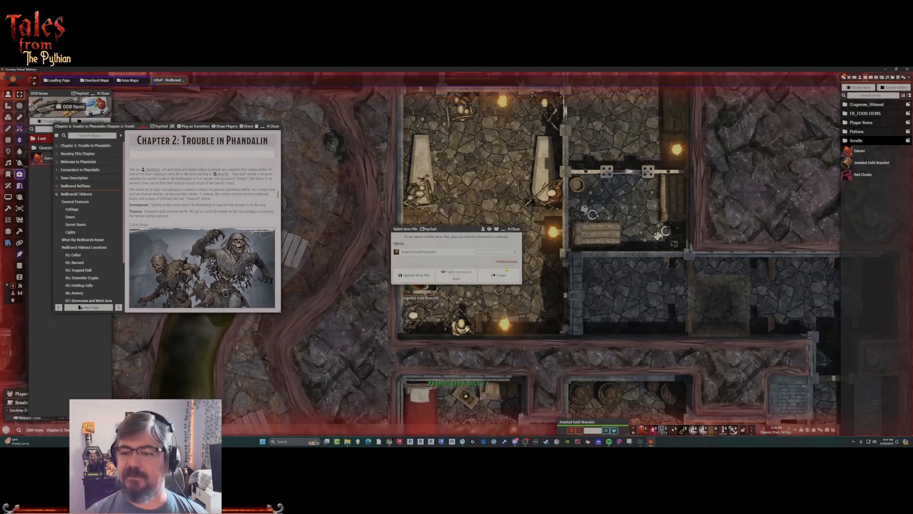
pyautogui.click(517, 229)
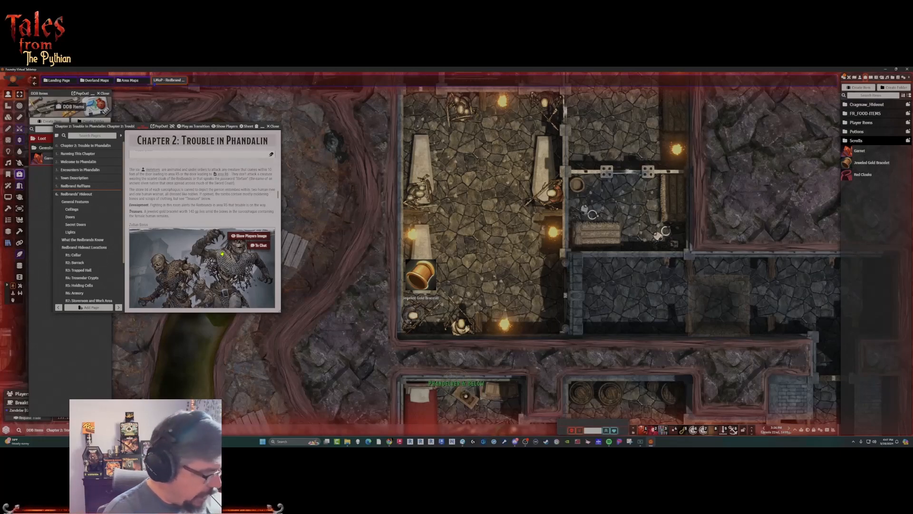
# Close the Chapter 2: Trouble in Phandalin journal and look over the whole hideout map.
pyautogui.scroll(-2, 491, 198)
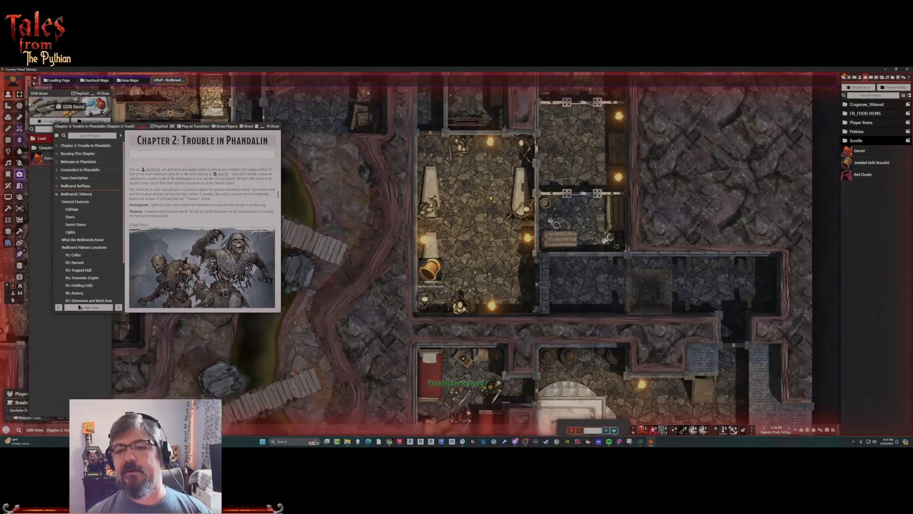
pyautogui.scroll(-3, 492, 201)
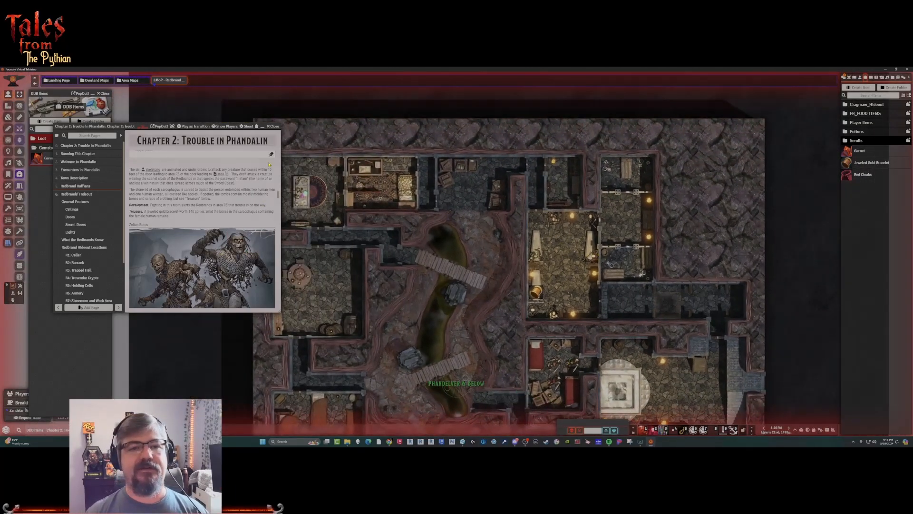
pyautogui.click(275, 127)
pyautogui.scroll(-1, 369, 267)
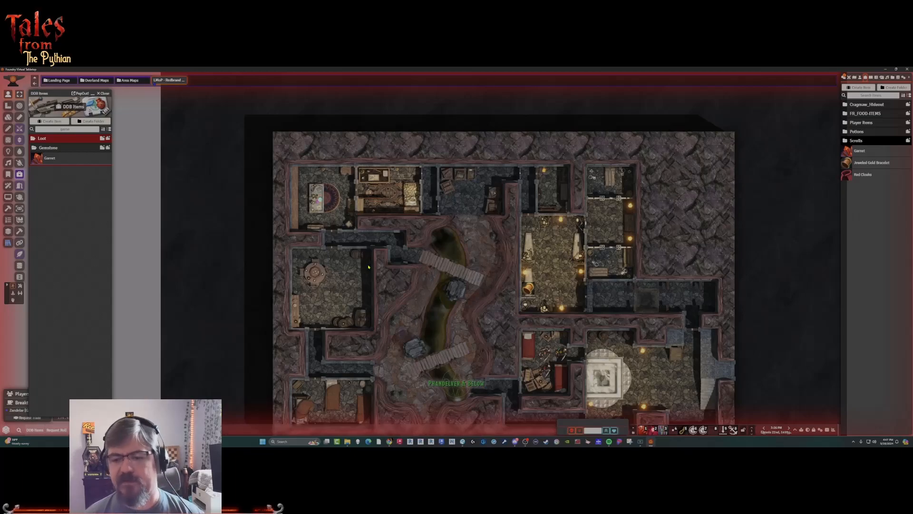
pyautogui.moveTo(456, 333); pyautogui.dragTo(432, 284)
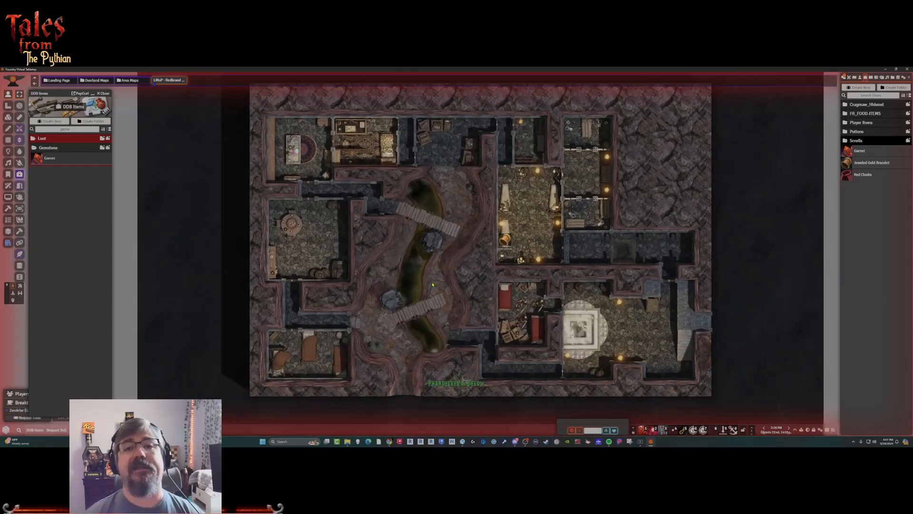